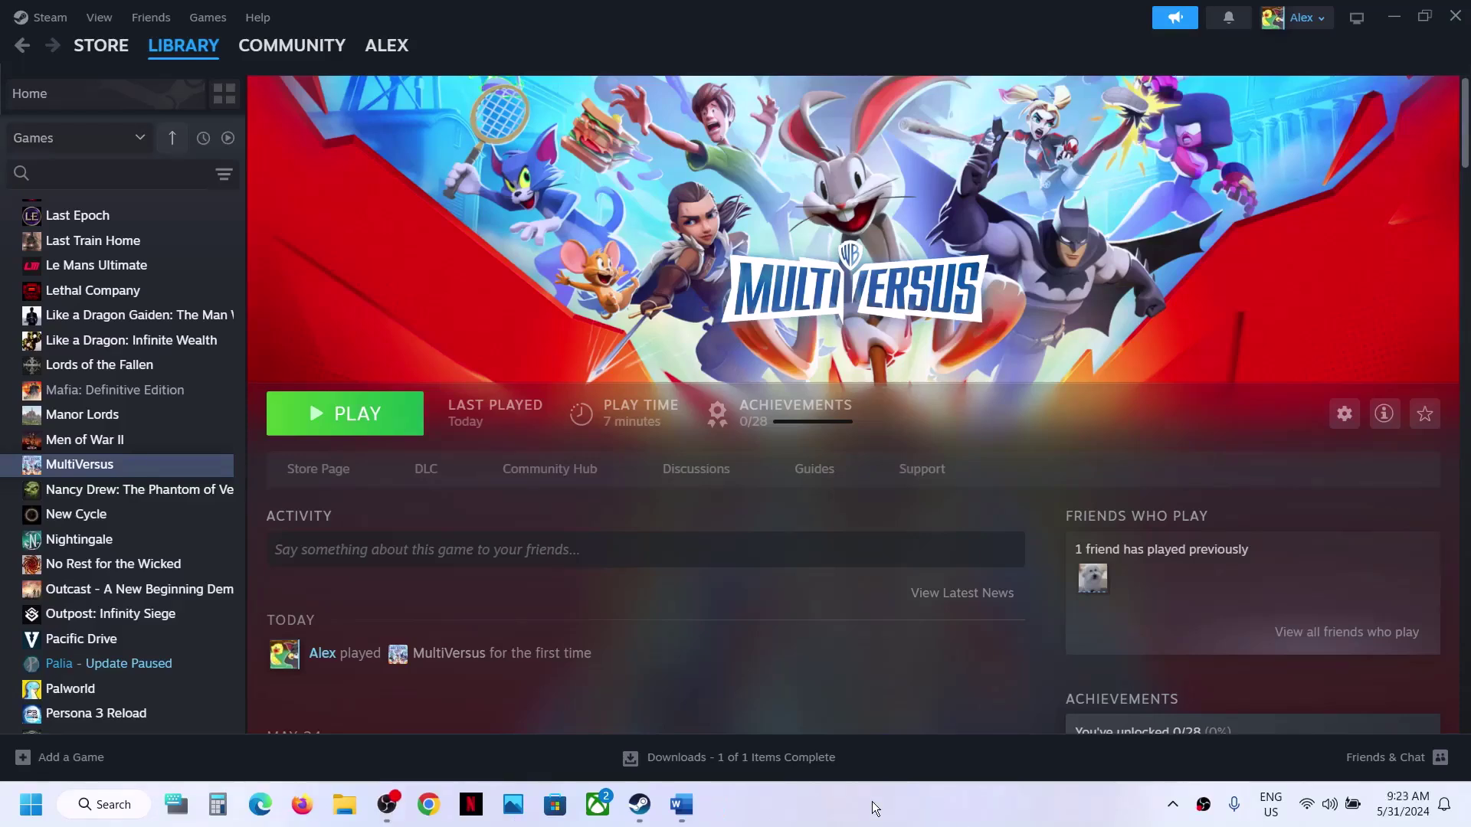
# Step: Check the notes' 'Restart steam' instruction and relaunch Steam via Windows search
pyautogui.click(681, 804)
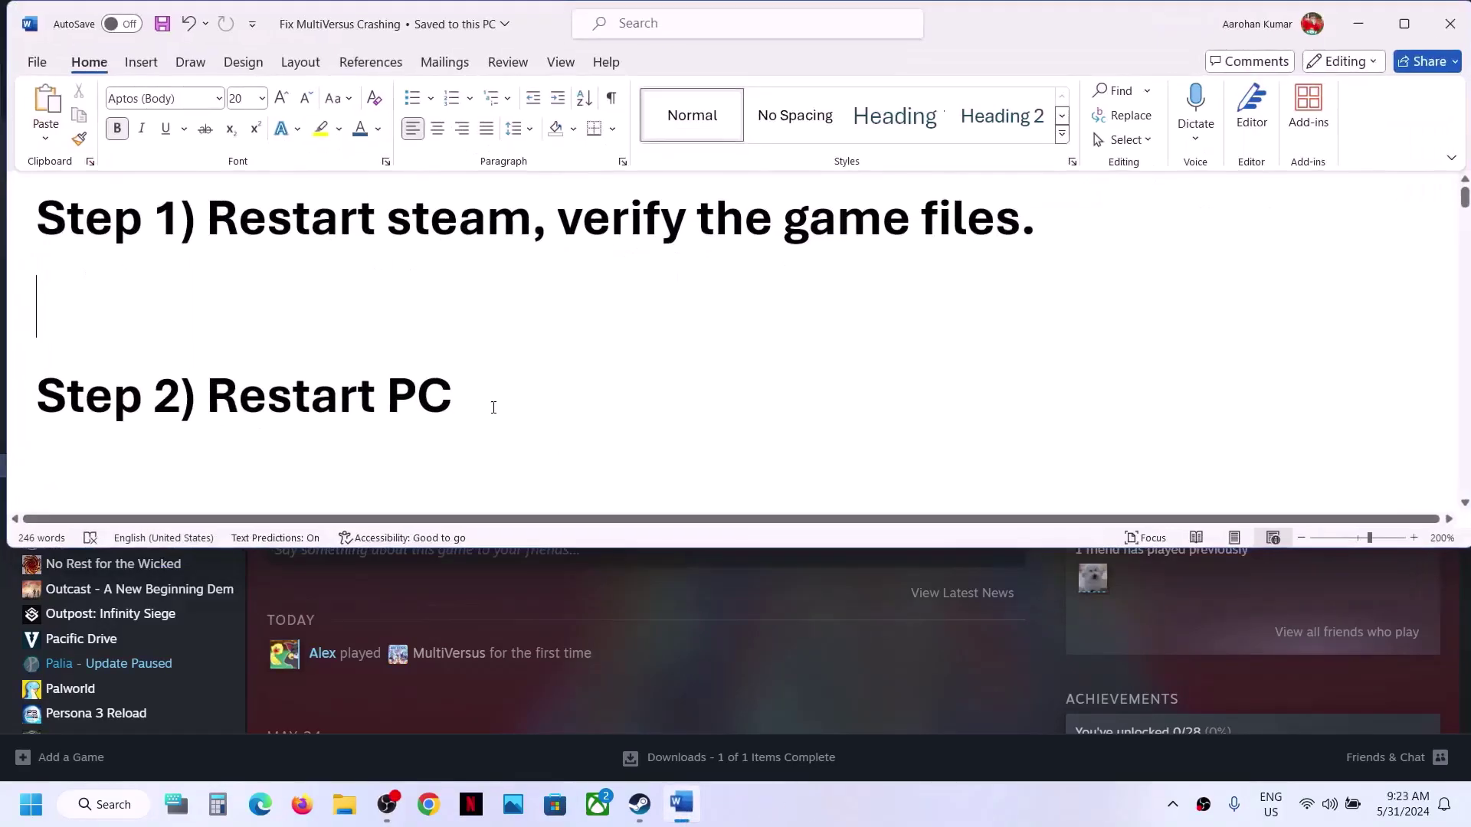
pyautogui.moveTo(326, 200); pyautogui.dragTo(471, 230)
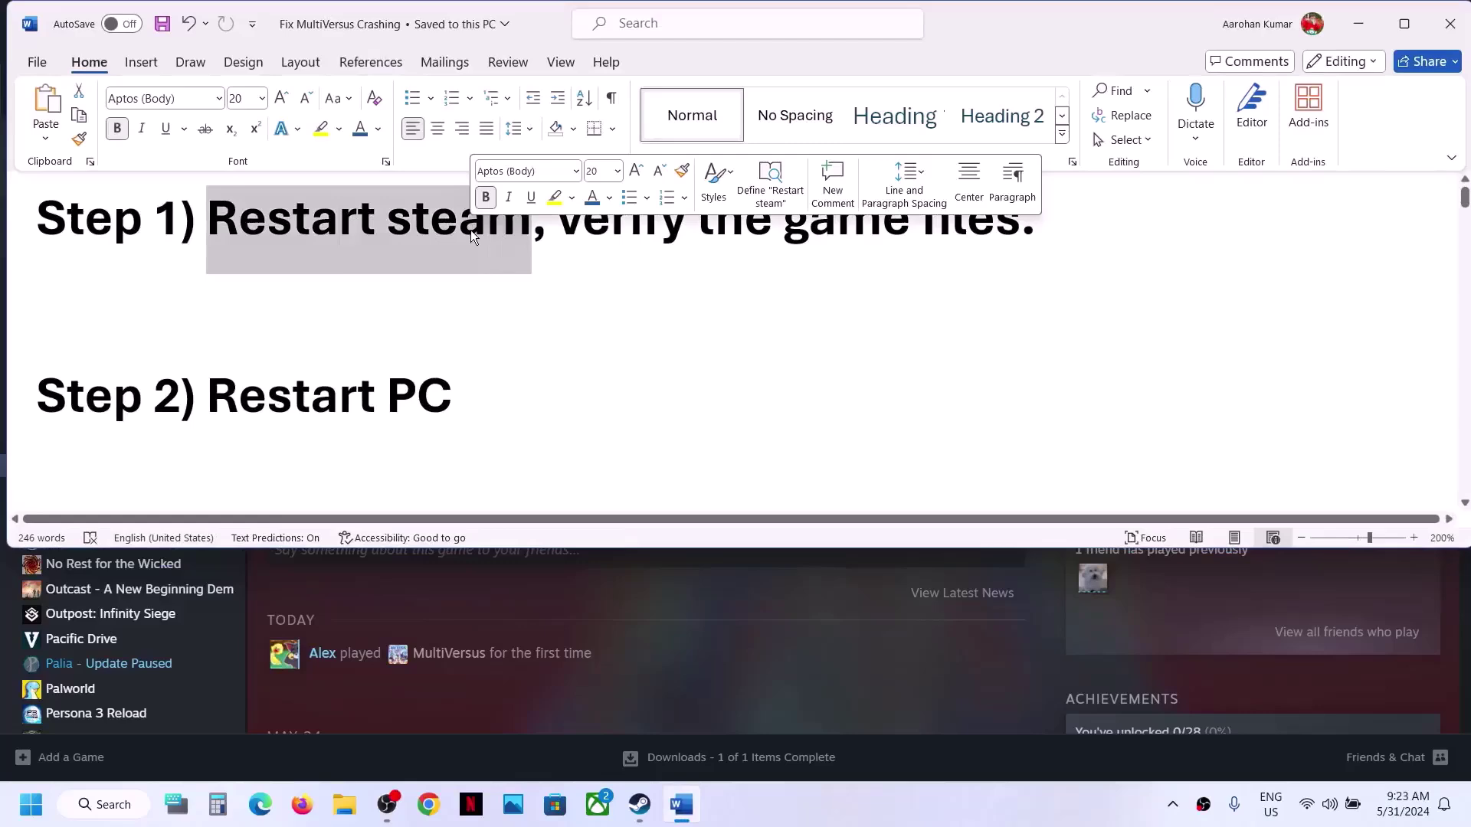
pyautogui.click(721, 631)
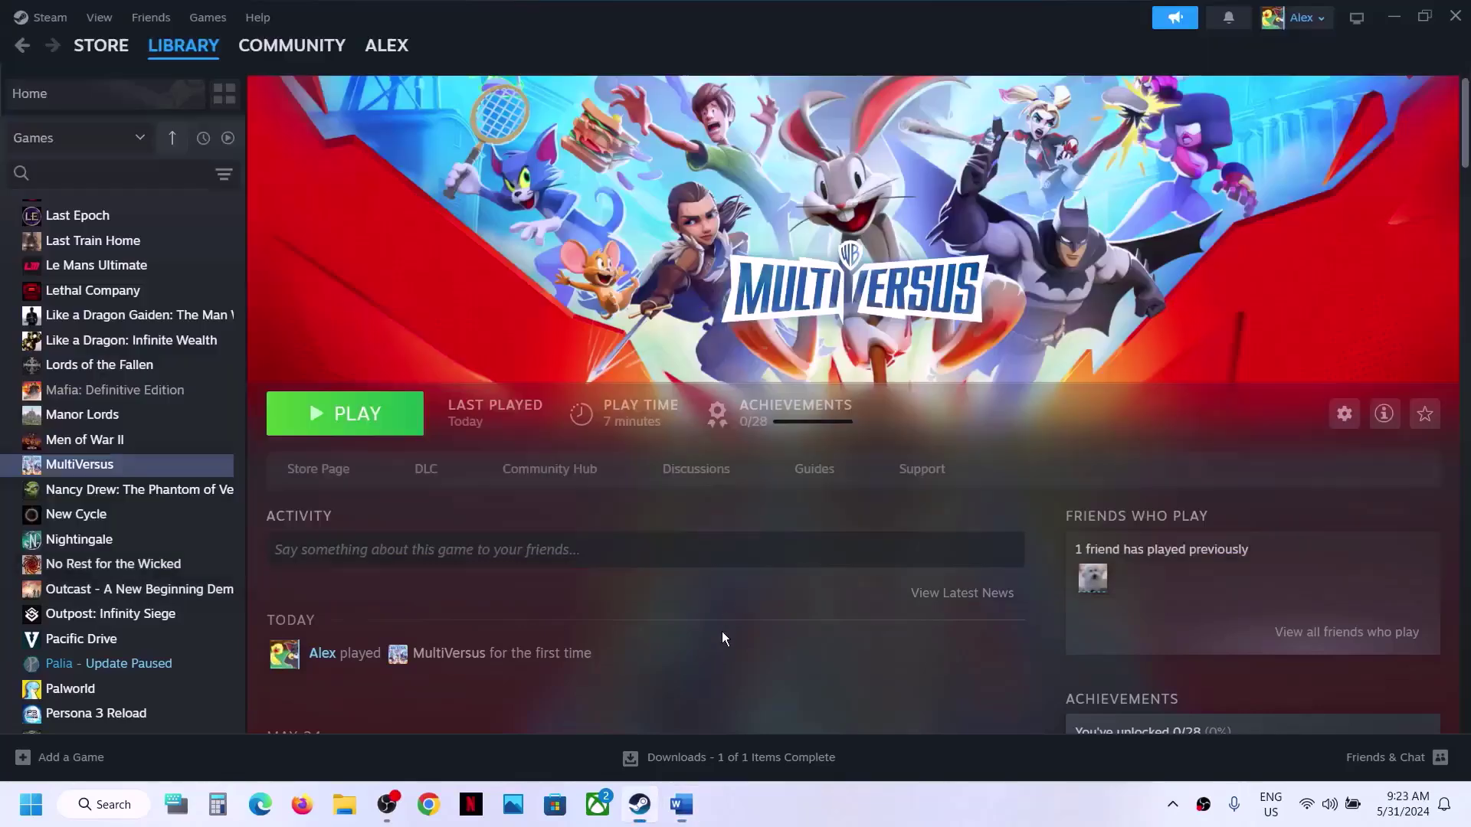
pyautogui.click(51, 23)
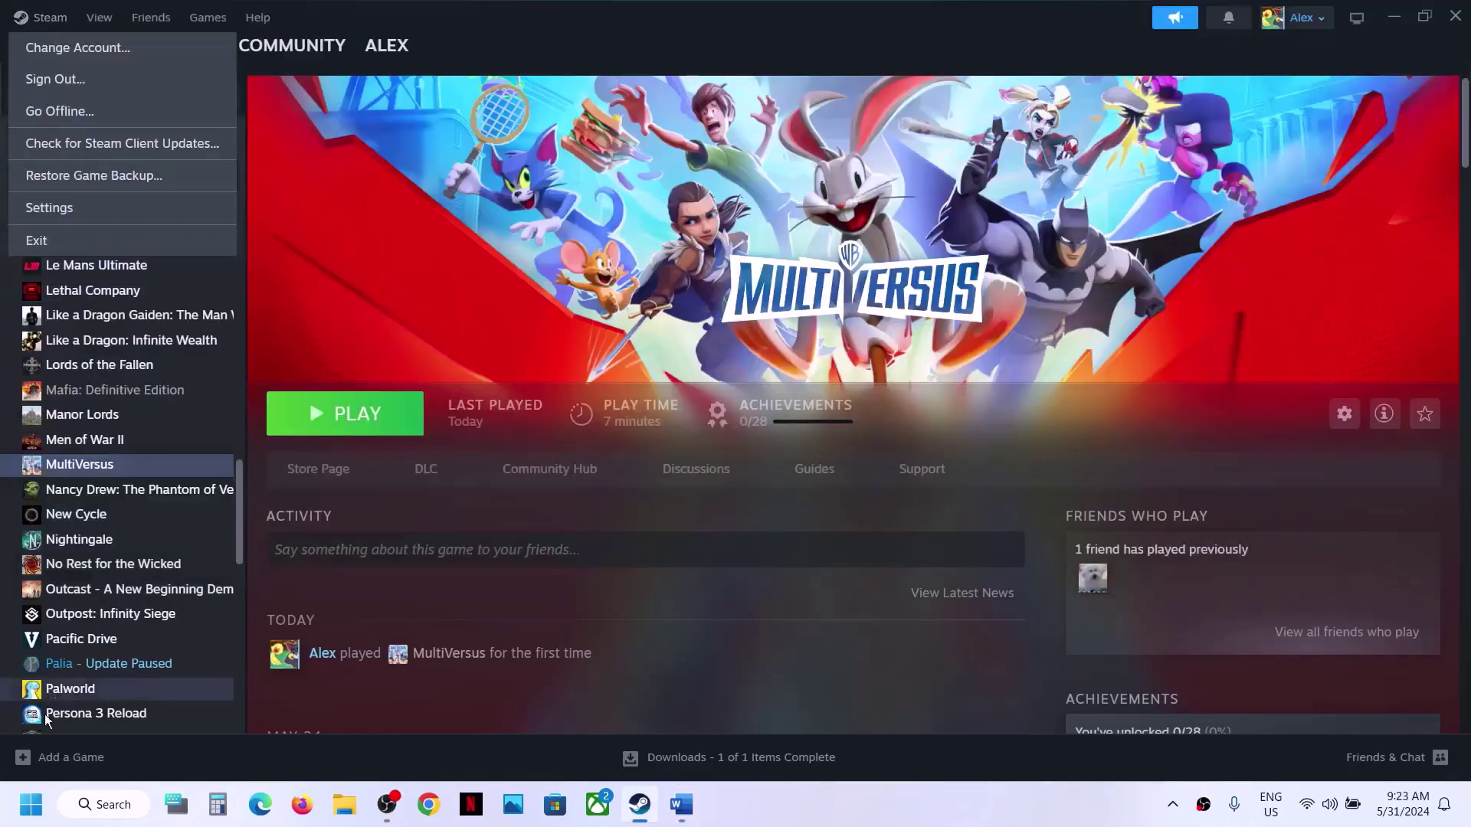
pyautogui.click(38, 803)
pyautogui.write('stea')
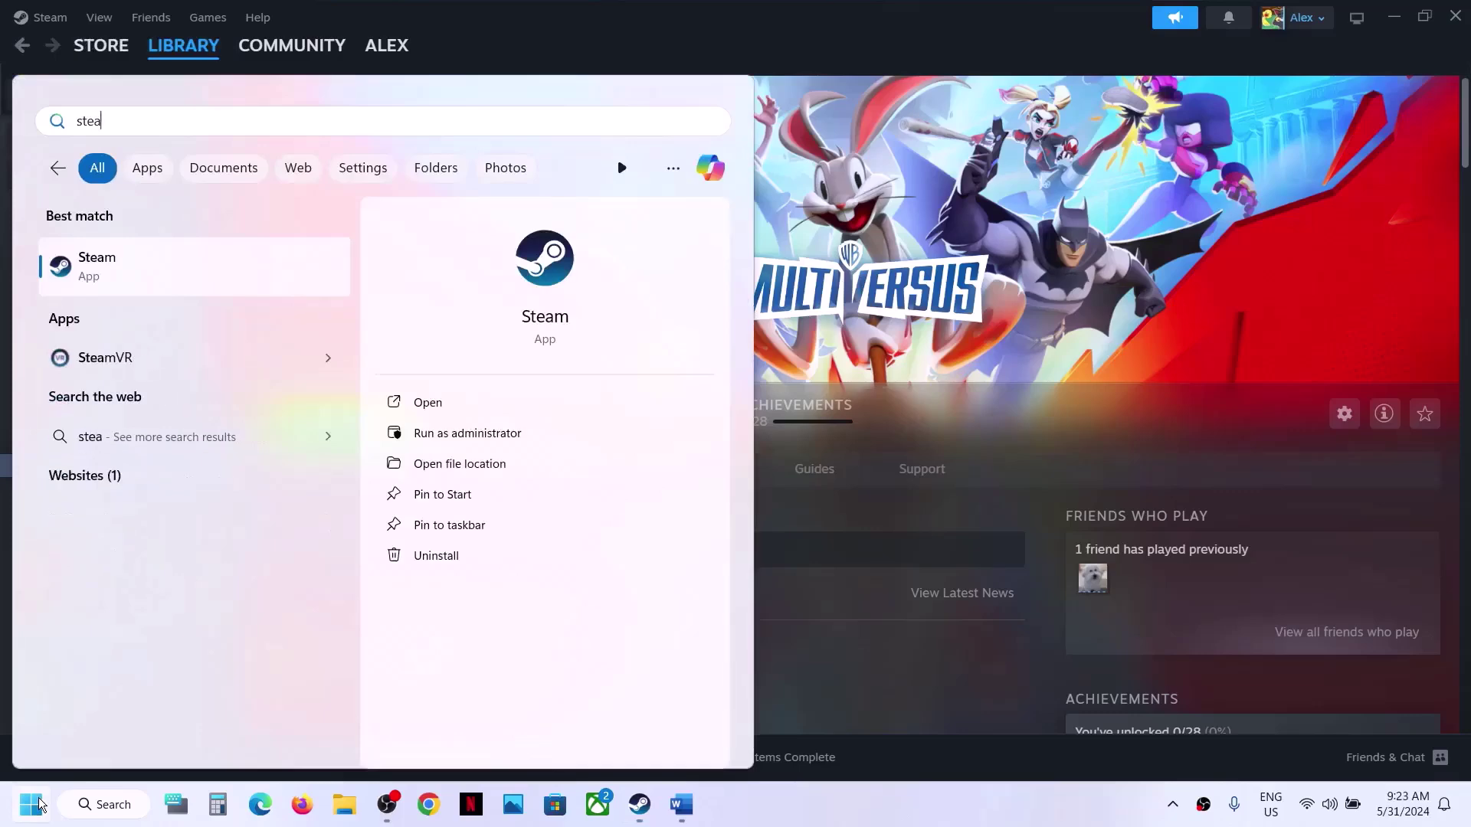
pyautogui.write('m')
pyautogui.click(1177, 378)
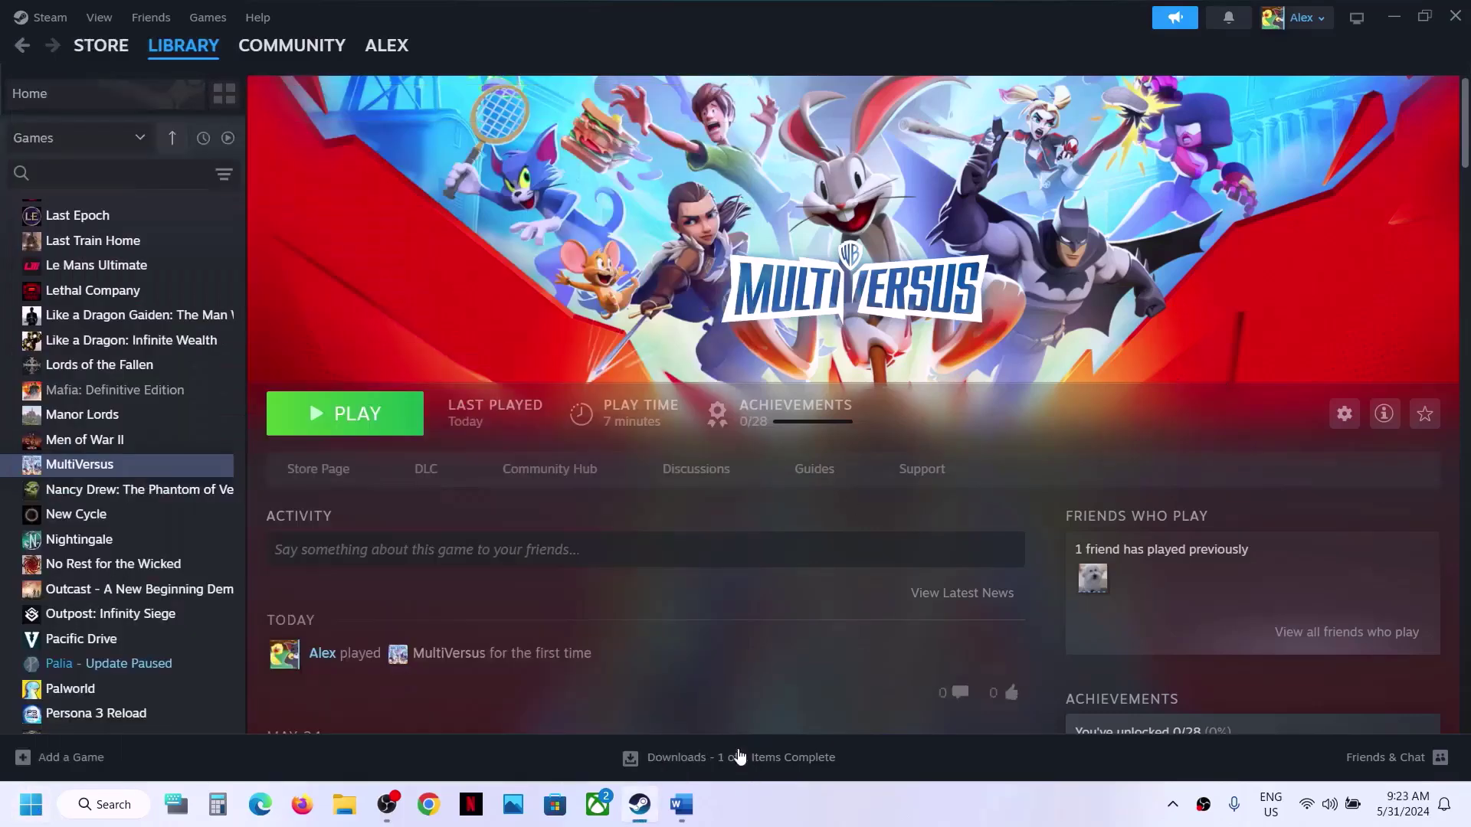
# Step: Highlight the 'verify the game files' instruction in the notes and return to Steam
pyautogui.click(680, 805)
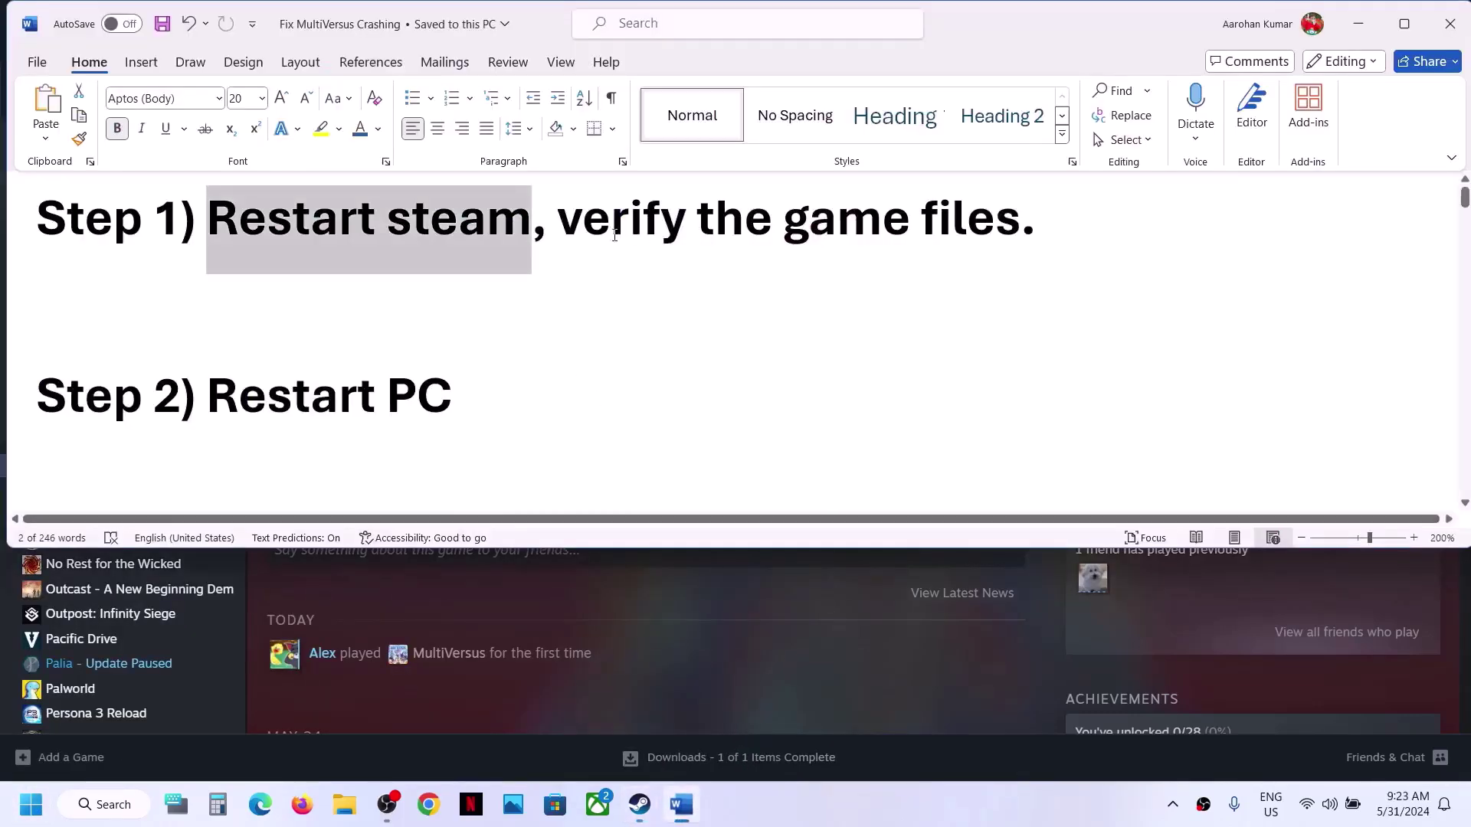
pyautogui.moveTo(606, 232); pyautogui.dragTo(990, 244)
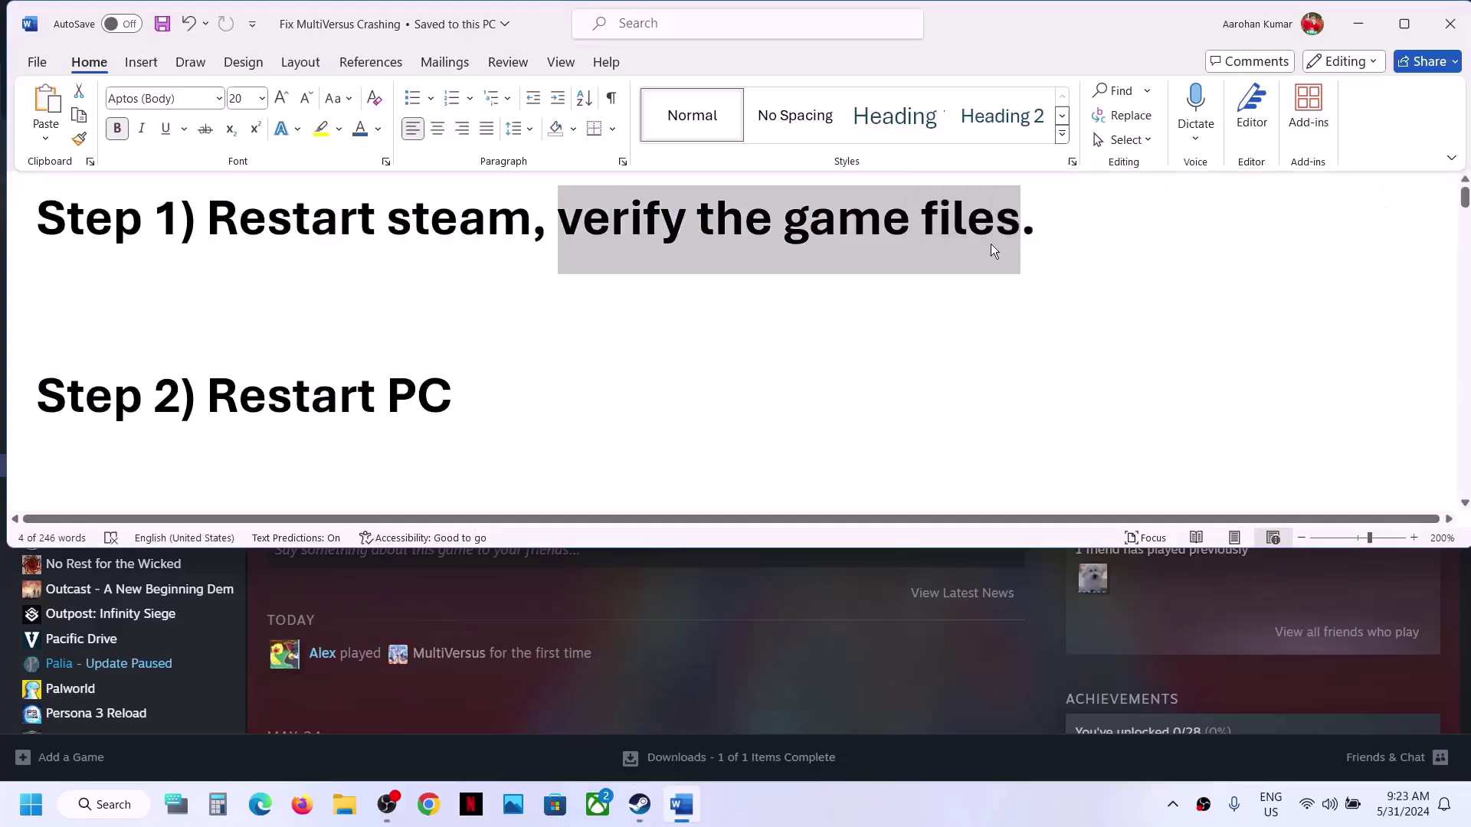
pyautogui.hotkey('alt', 'Tab')
# Step: Open MultiVersus's Properties at Installed Files to review file verification, then close it
pyautogui.rightClick(102, 465)
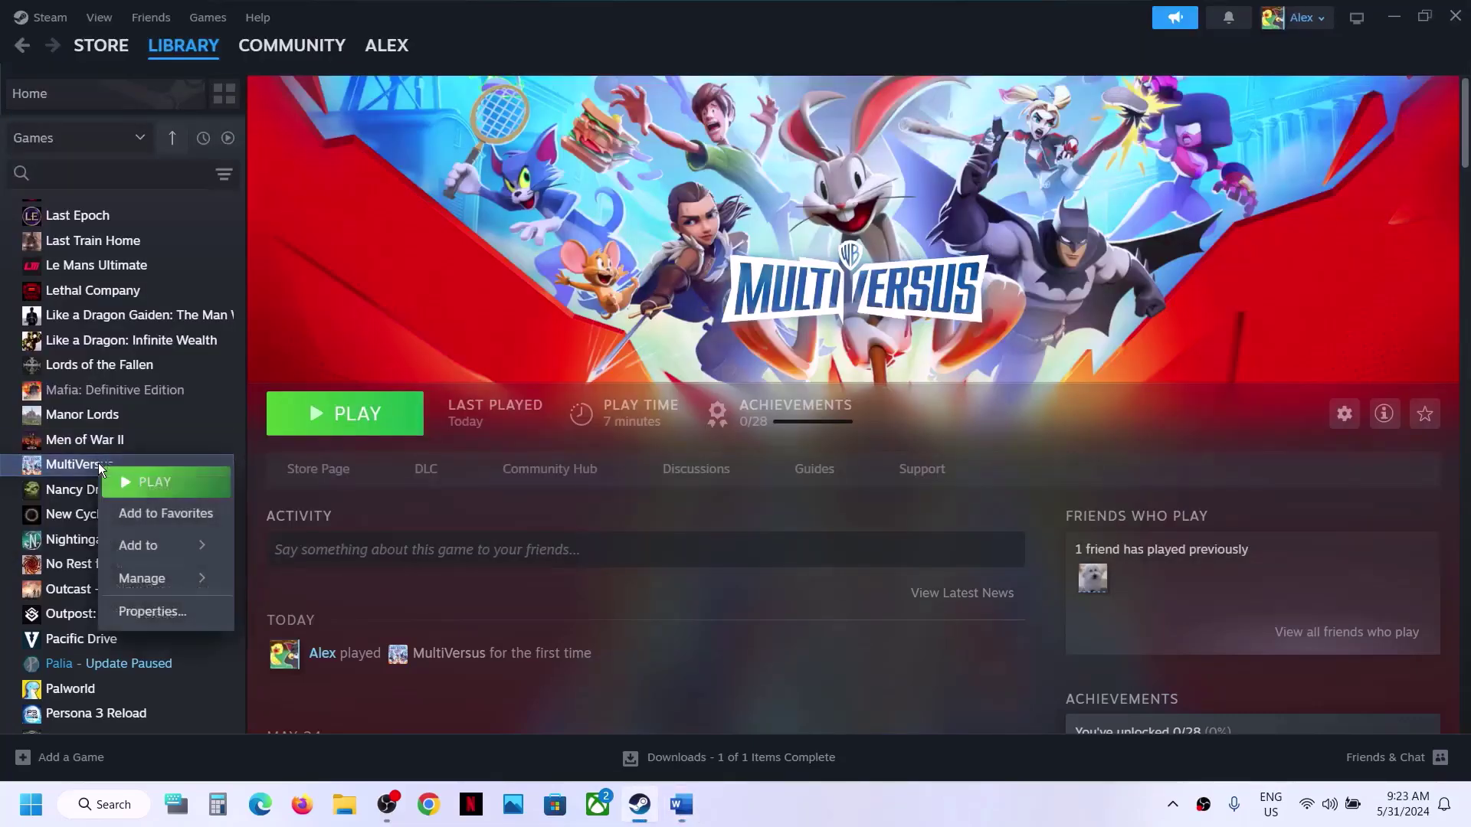
pyautogui.click(151, 610)
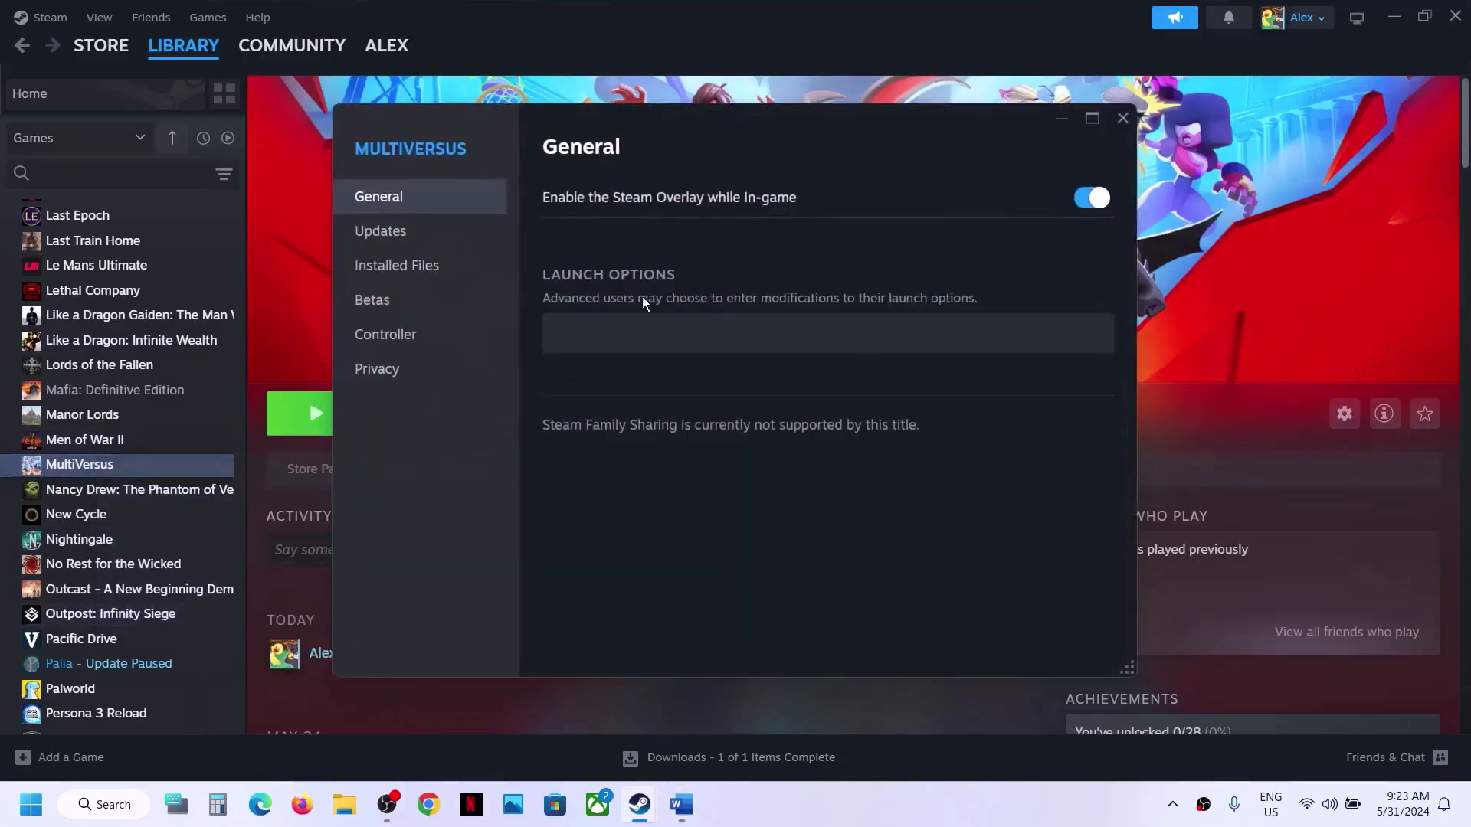
pyautogui.click(425, 281)
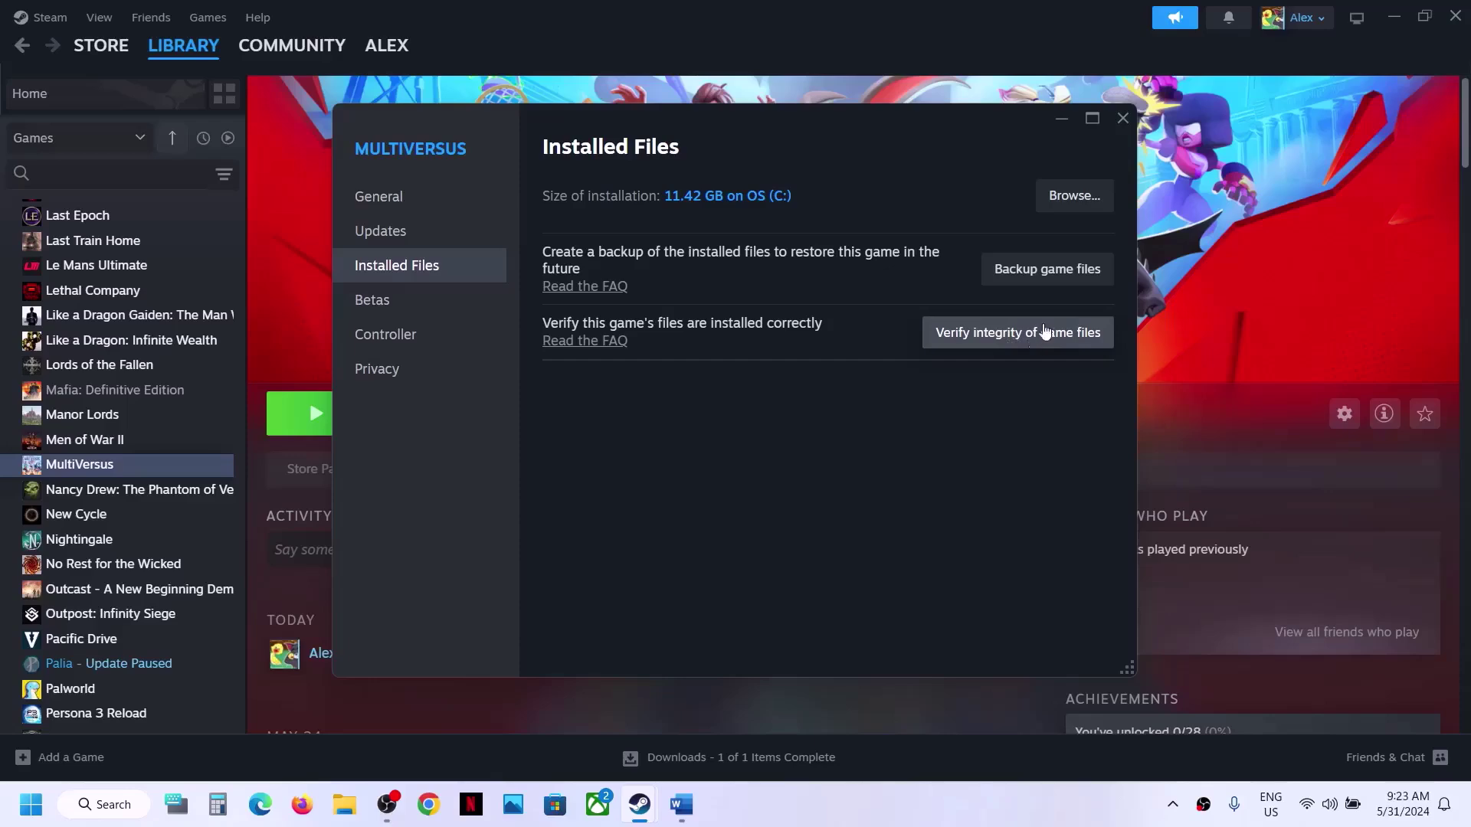
pyautogui.click(1122, 119)
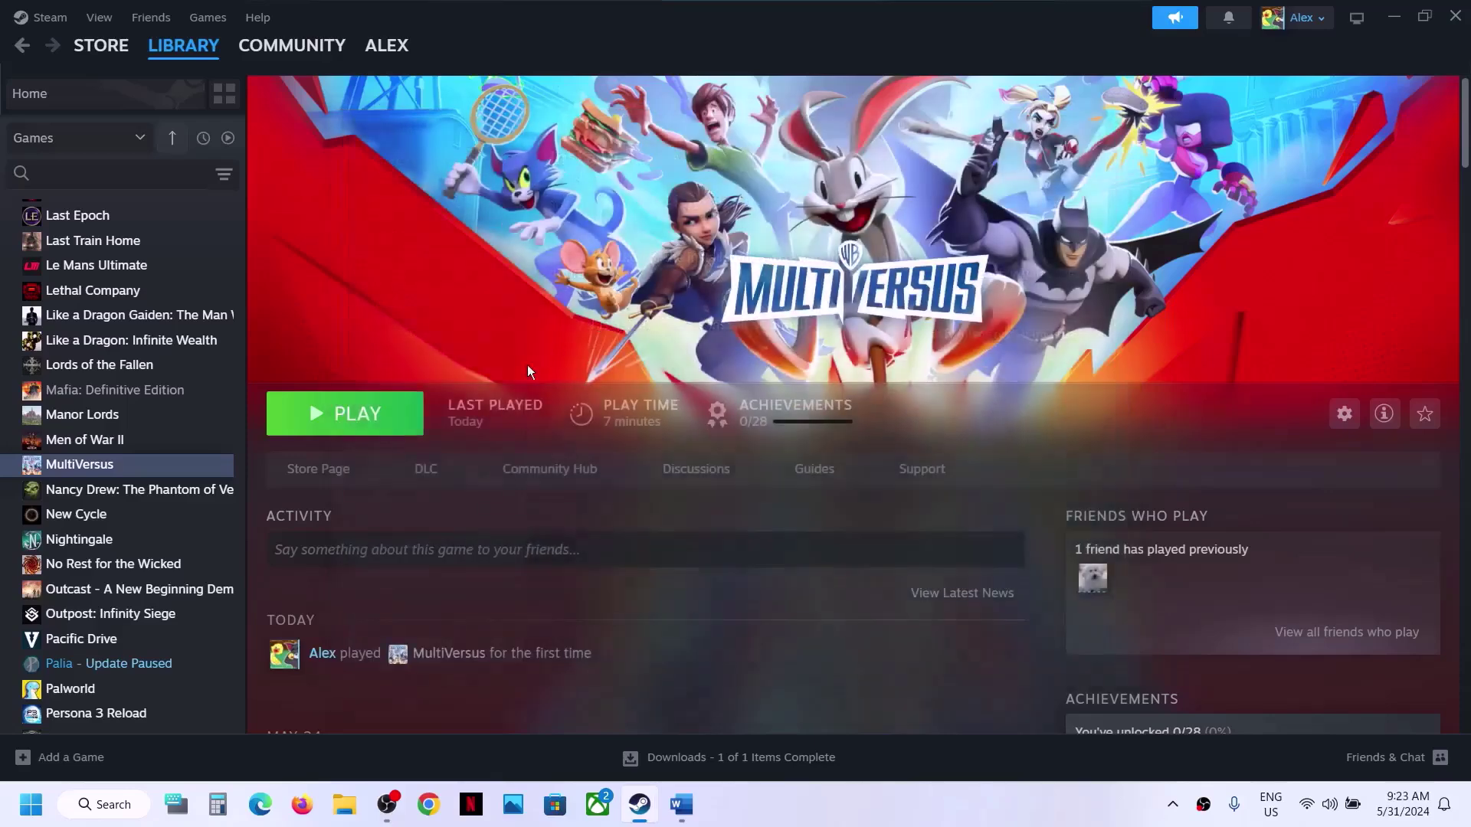
# Step: Bring up the crash-fix notes and briefly look at the Start menu's power options
pyautogui.click(681, 805)
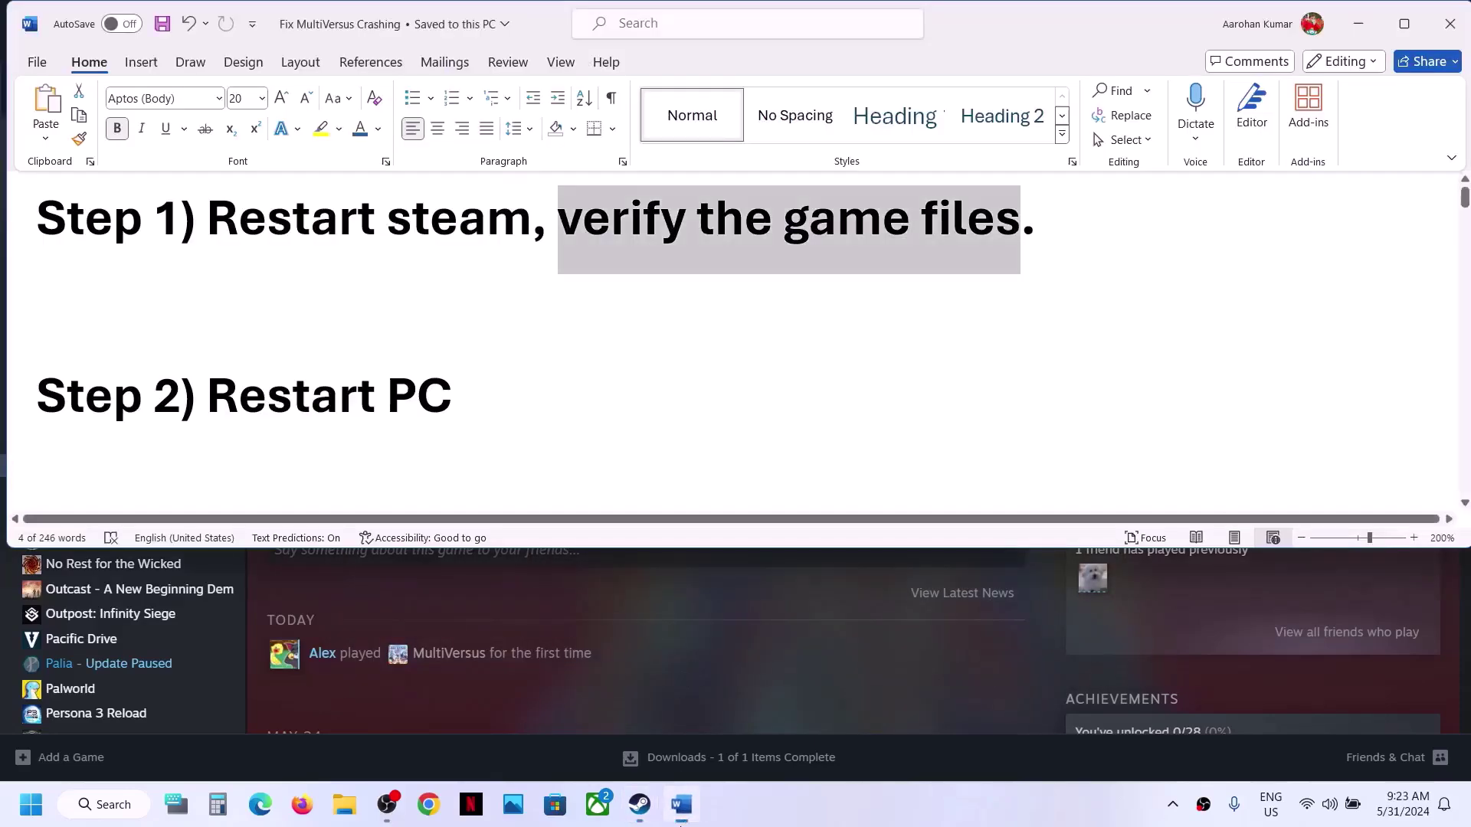
pyautogui.scroll(-2, 451, 499)
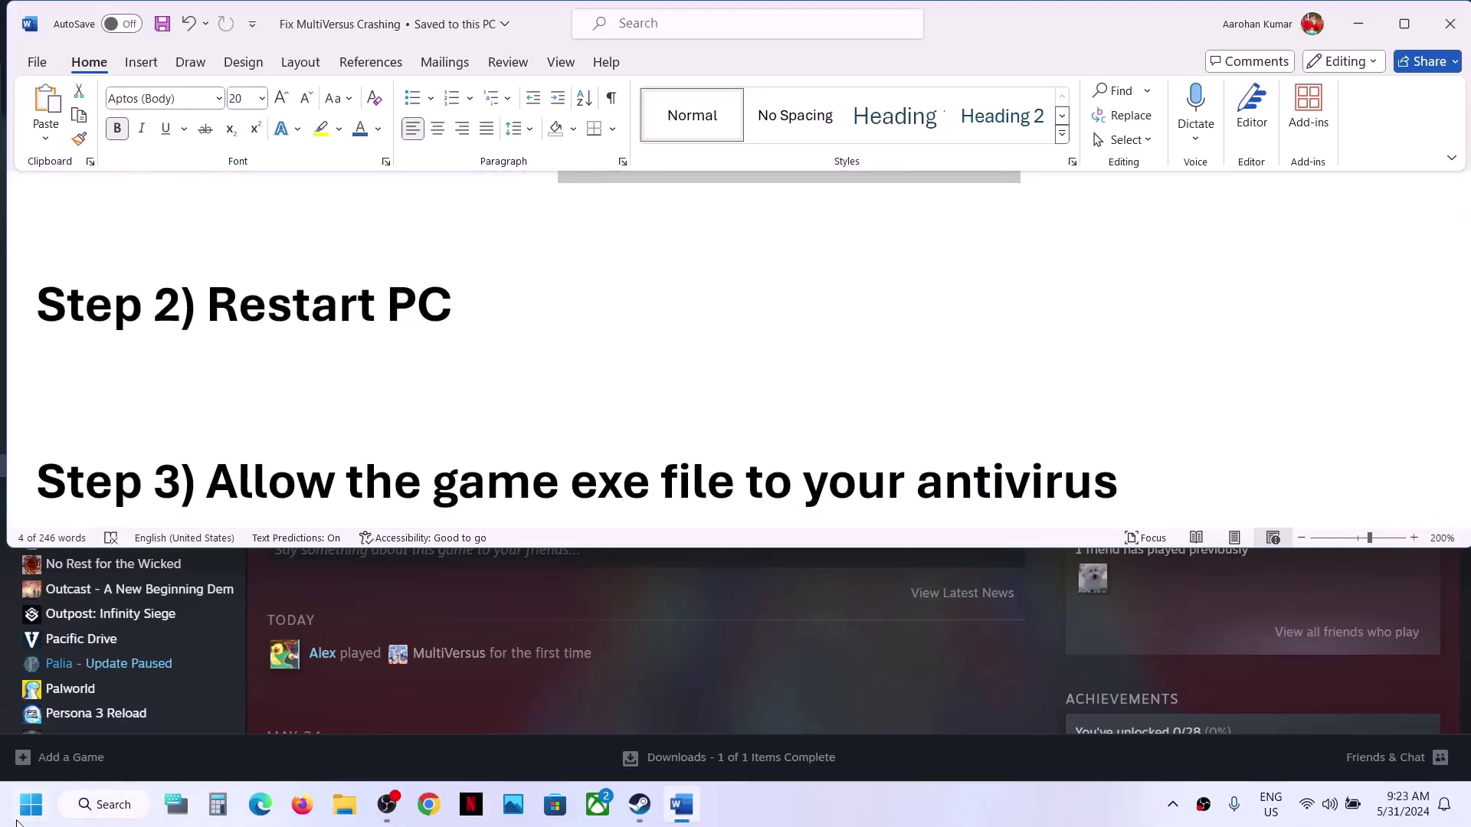
pyautogui.click(17, 824)
pyautogui.click(556, 739)
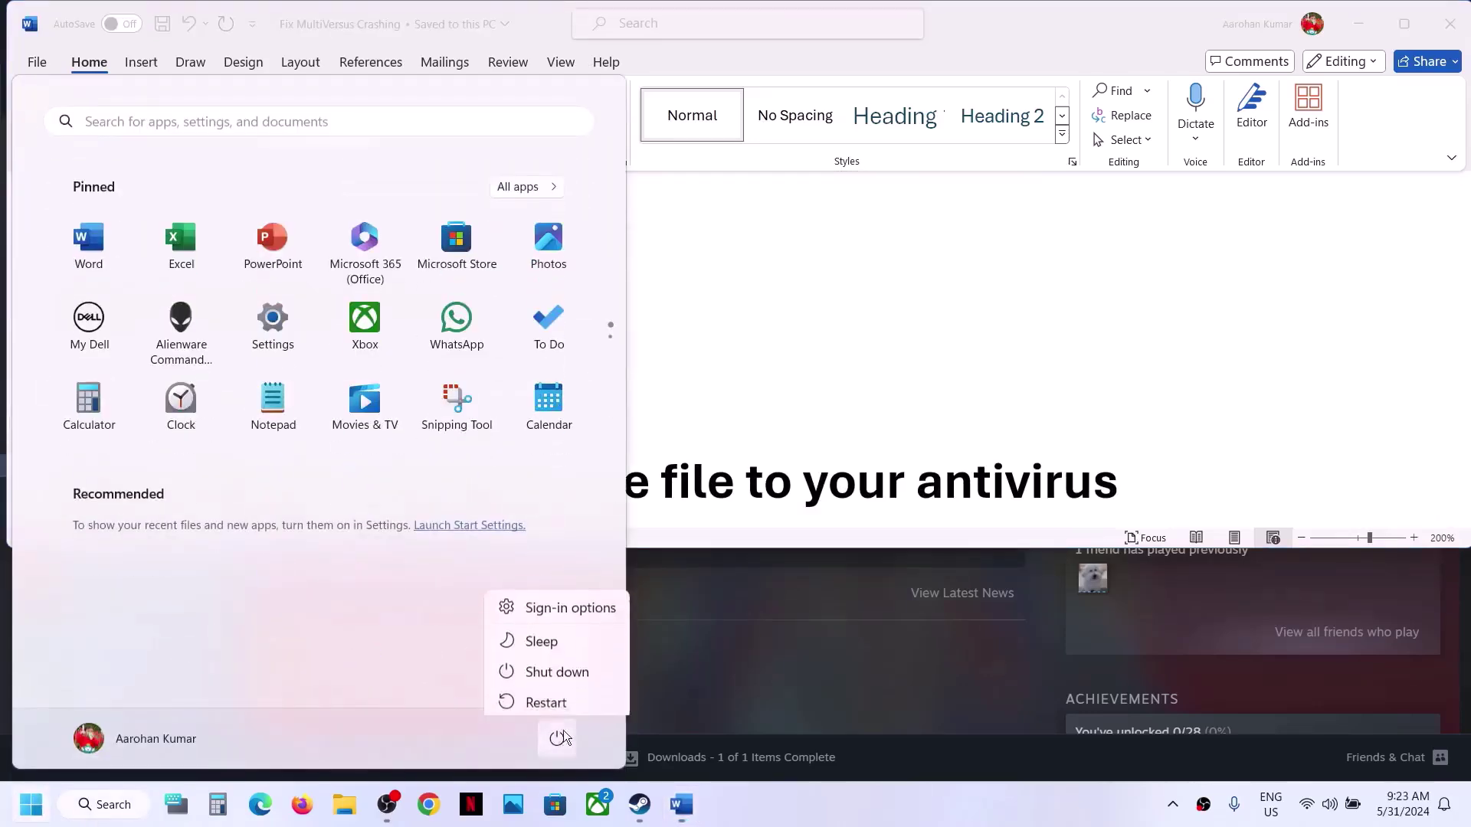
pyautogui.click(810, 383)
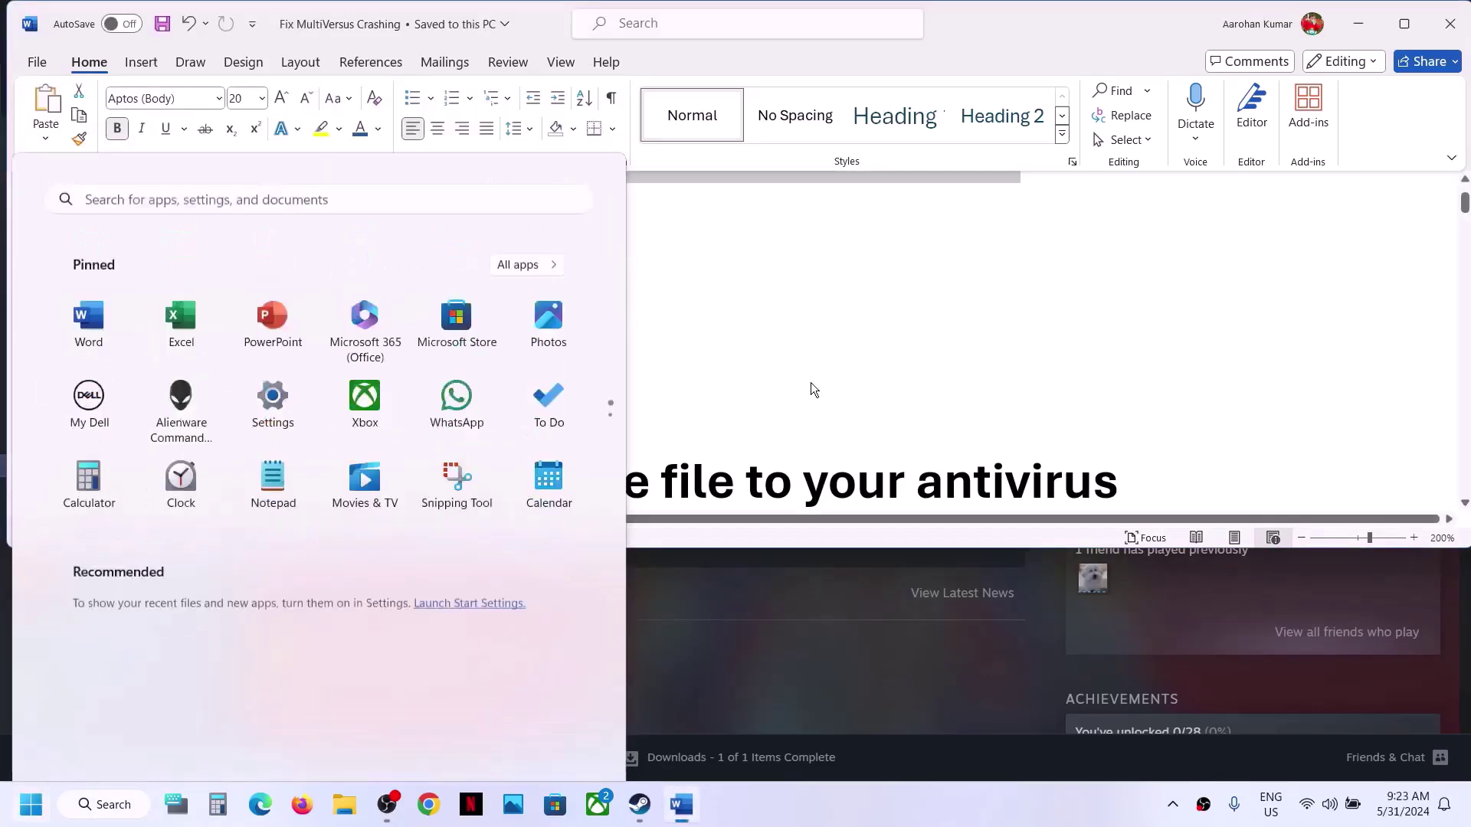
# Step: Scroll the notes to Step 3 and highlight its Windows Security and Firewall wording
pyautogui.scroll(-2, 810, 383)
pyautogui.scroll(-1, 810, 383)
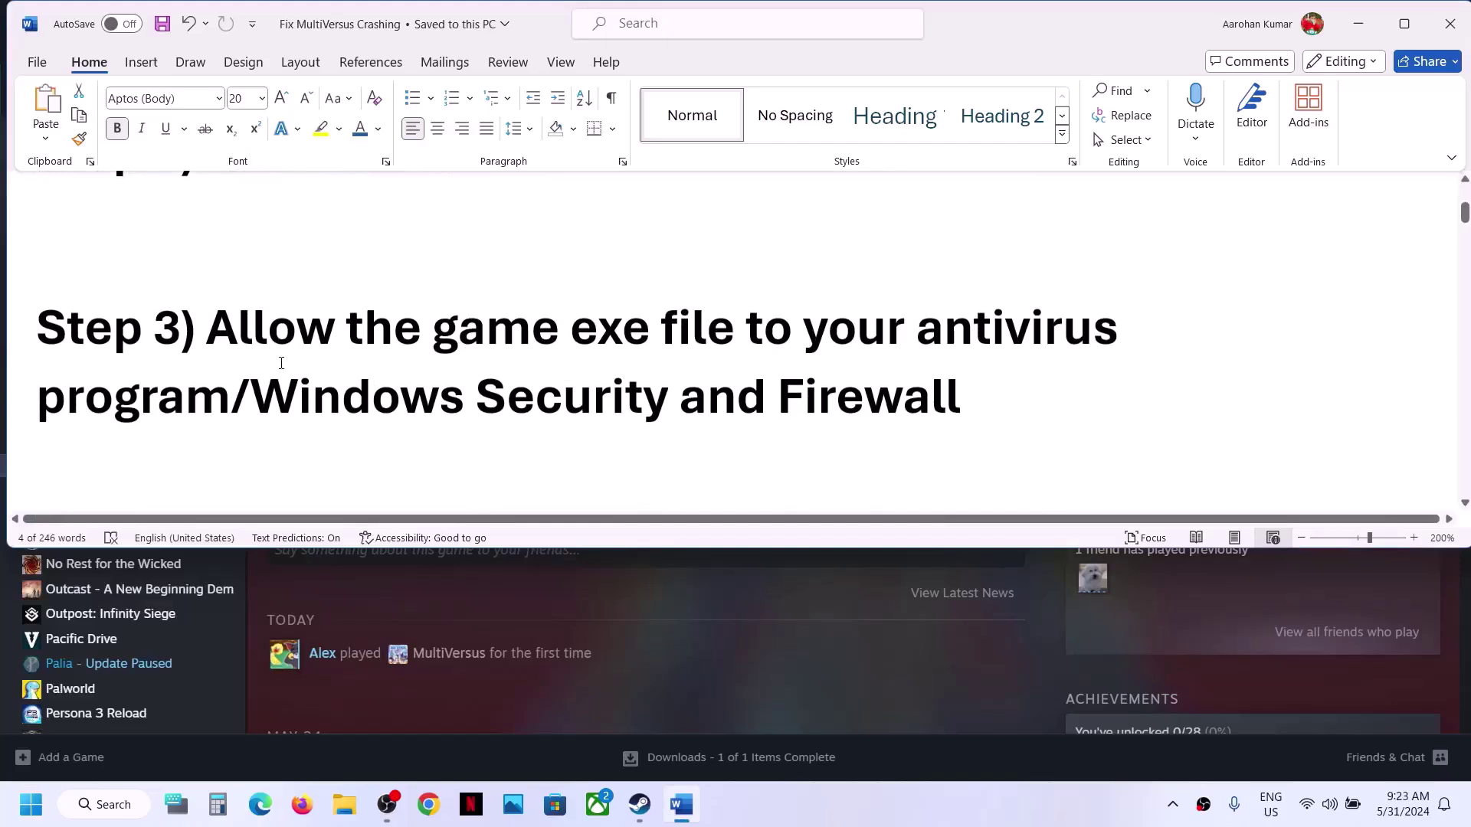
pyautogui.moveTo(222, 339); pyautogui.dragTo(232, 397)
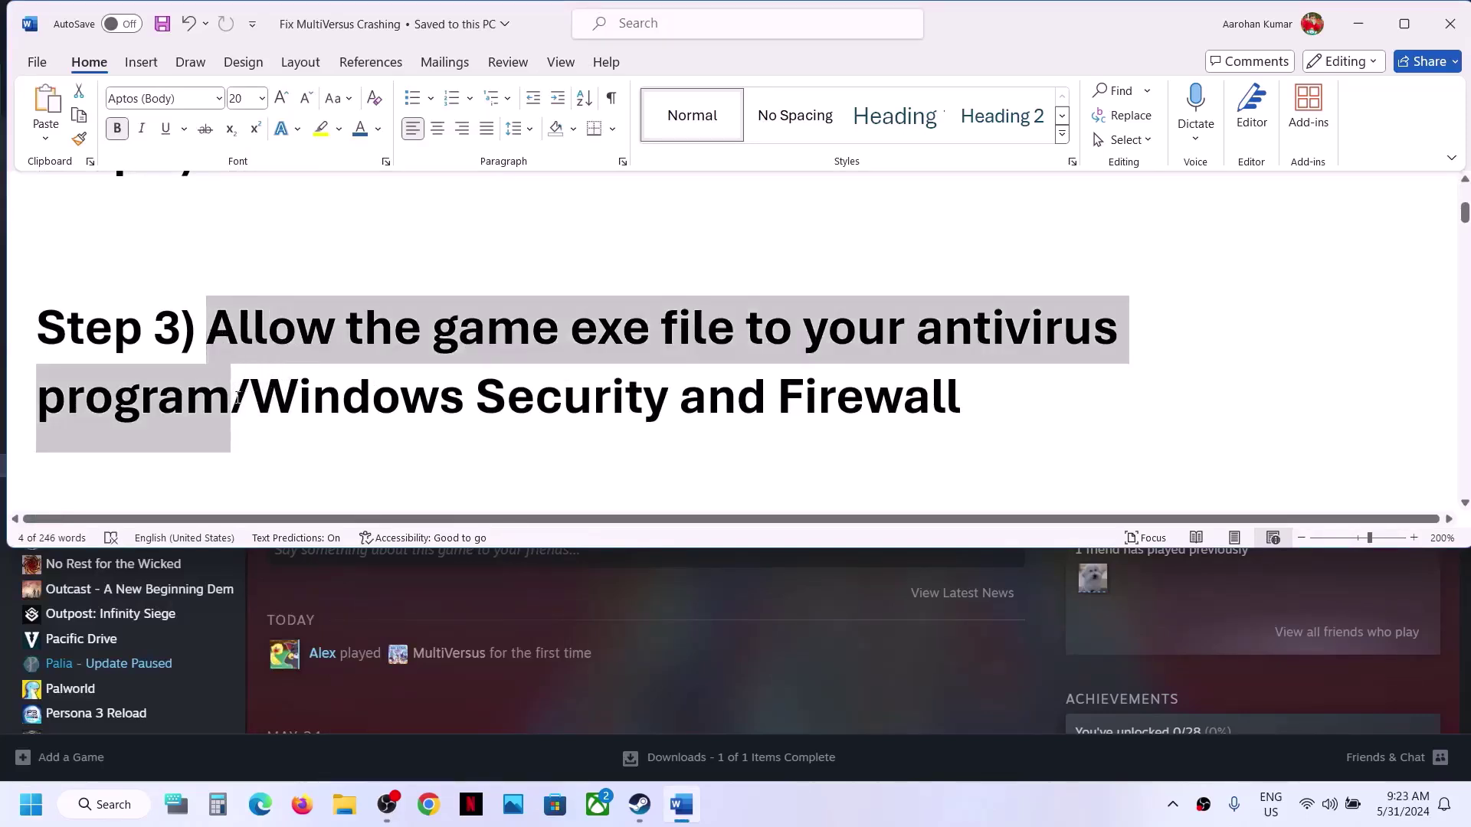
pyautogui.click(350, 420)
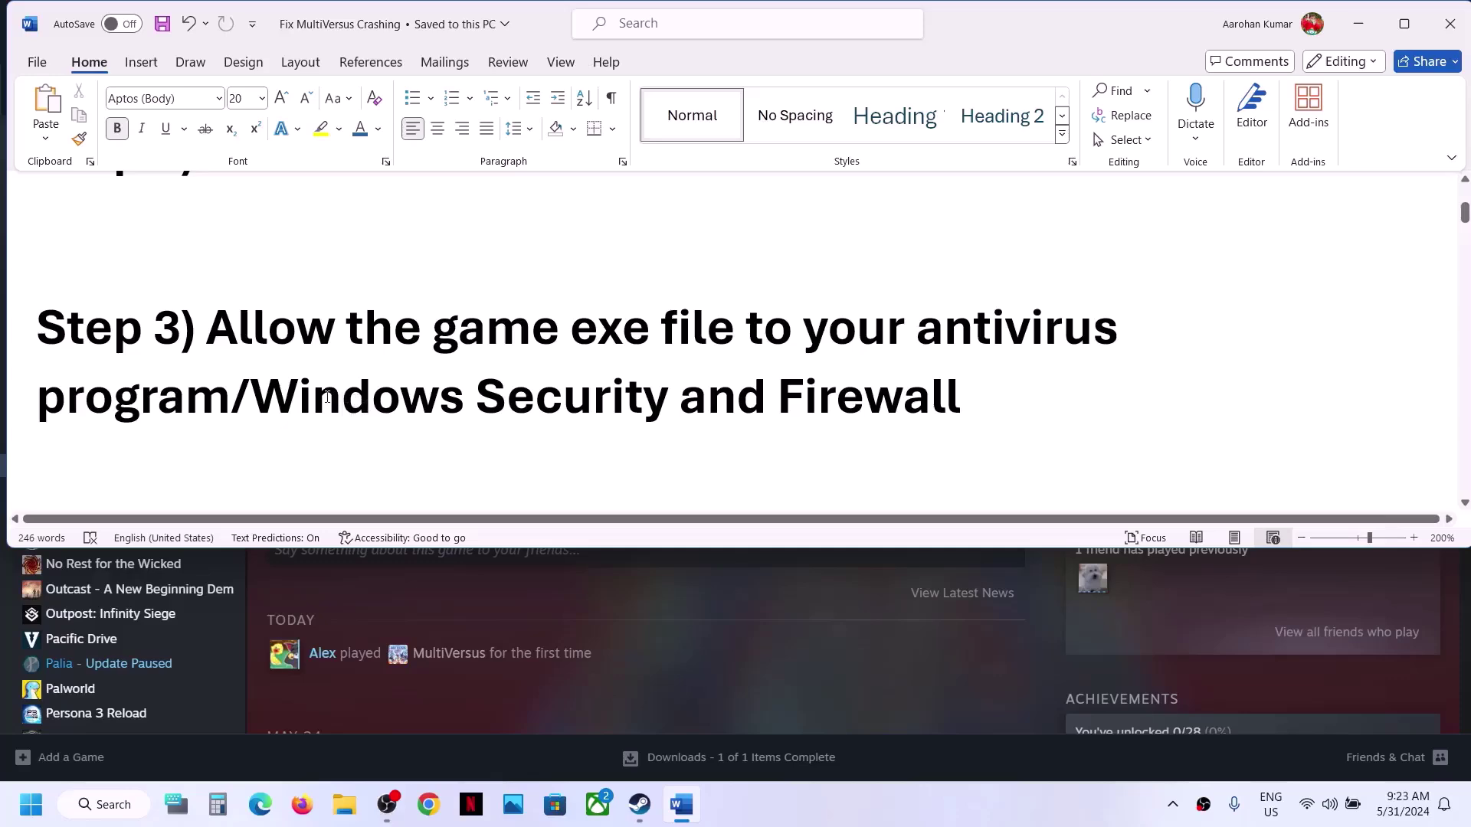
pyautogui.moveTo(327, 396); pyautogui.dragTo(711, 390)
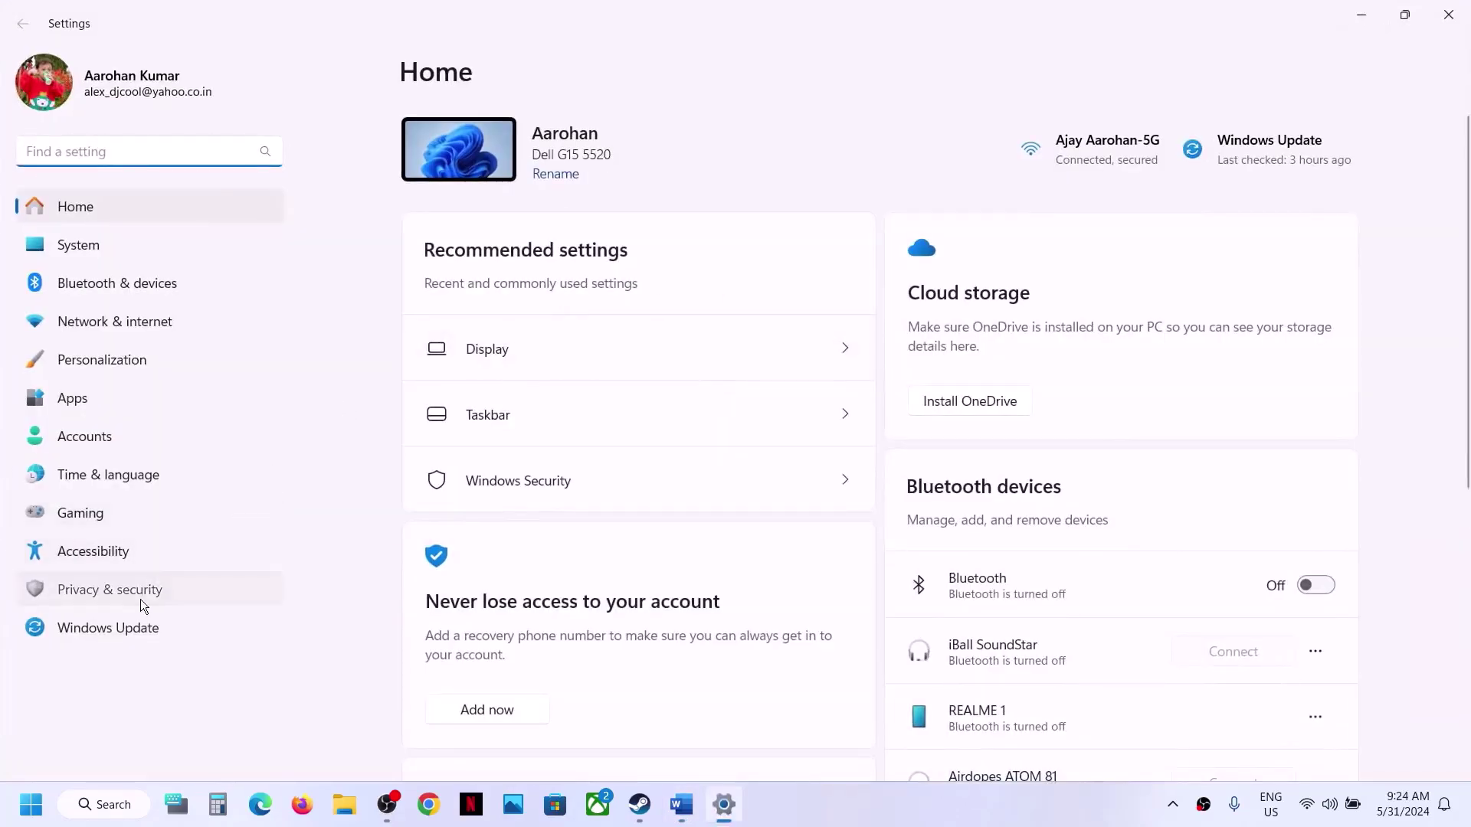
# Step: Reach Controlled folder access's allowed apps via Virus & threat and ransomware protection, approving admin permission
pyautogui.click(140, 599)
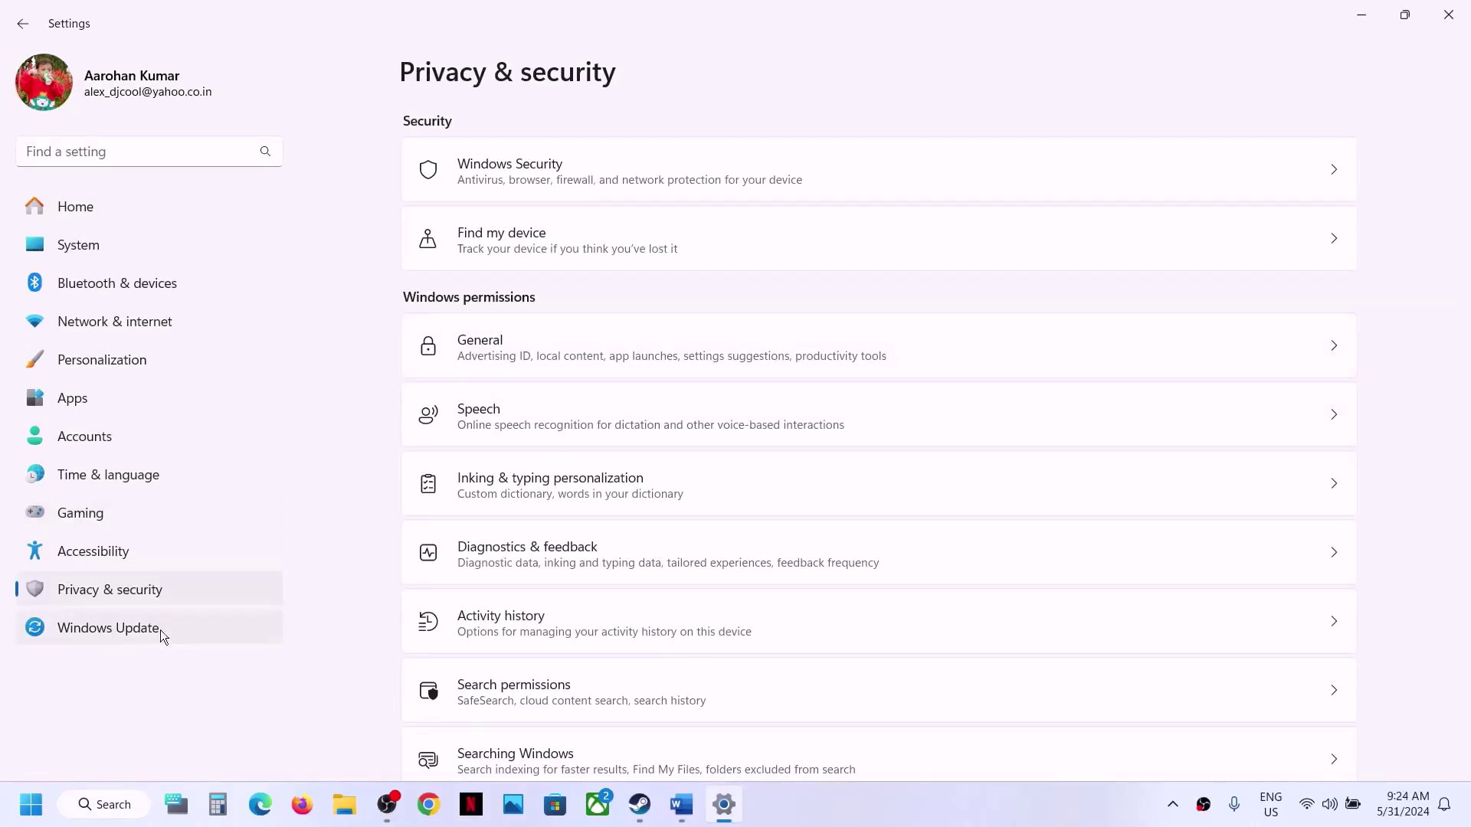
pyautogui.click(506, 181)
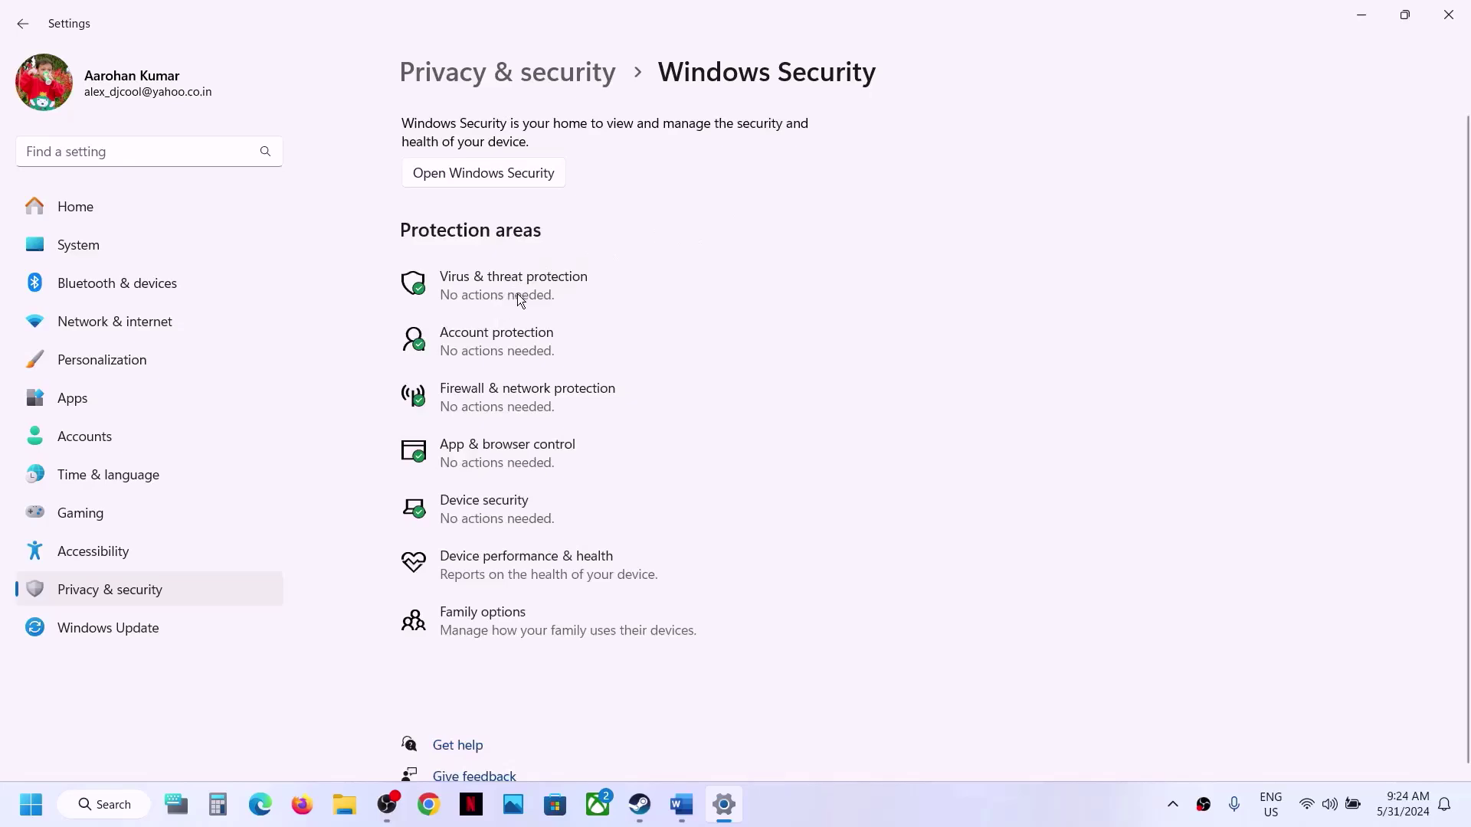
pyautogui.click(517, 295)
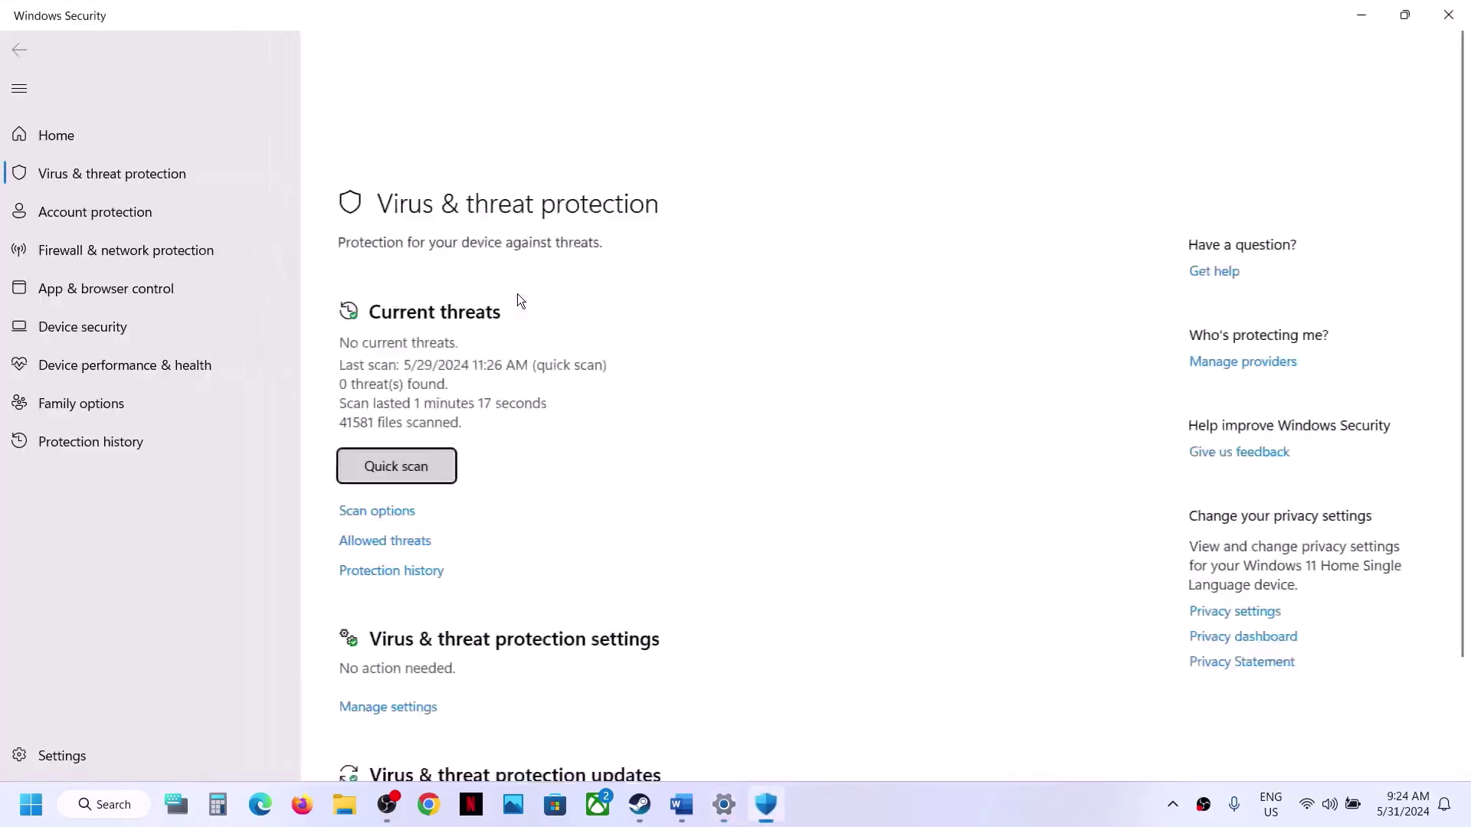
pyautogui.scroll(-4, 516, 299)
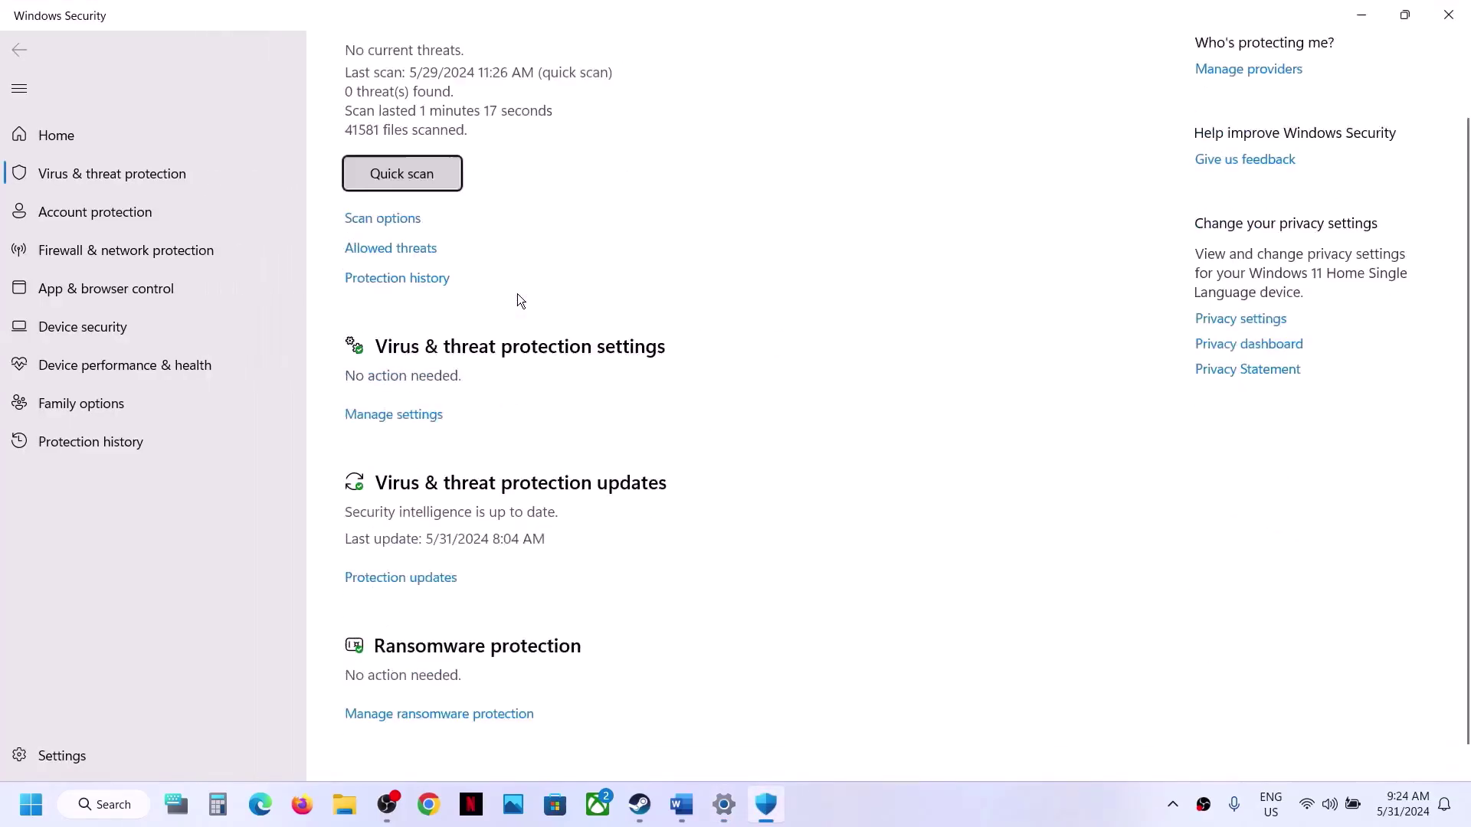
pyautogui.click(449, 723)
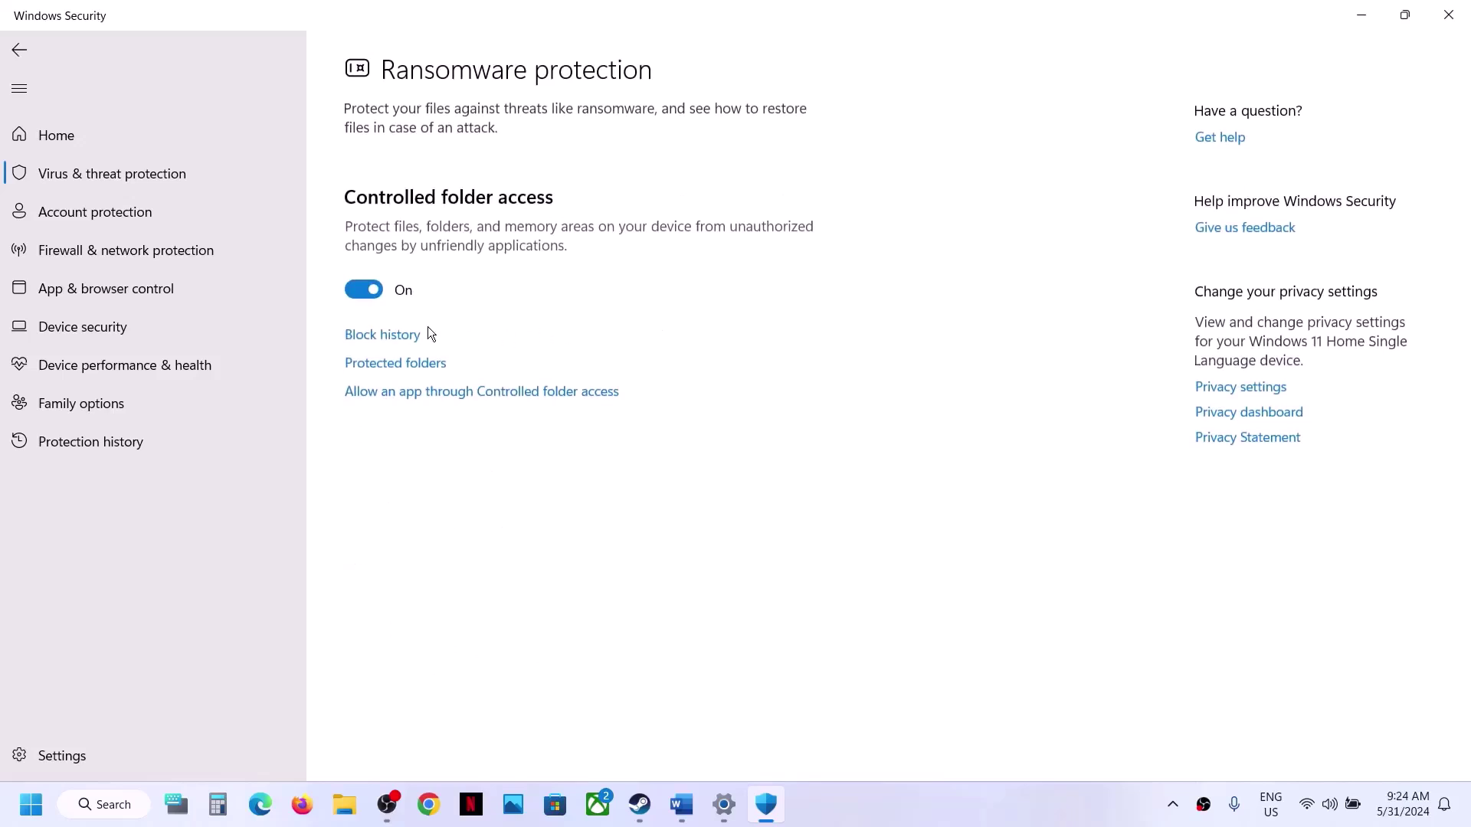
pyautogui.click(503, 393)
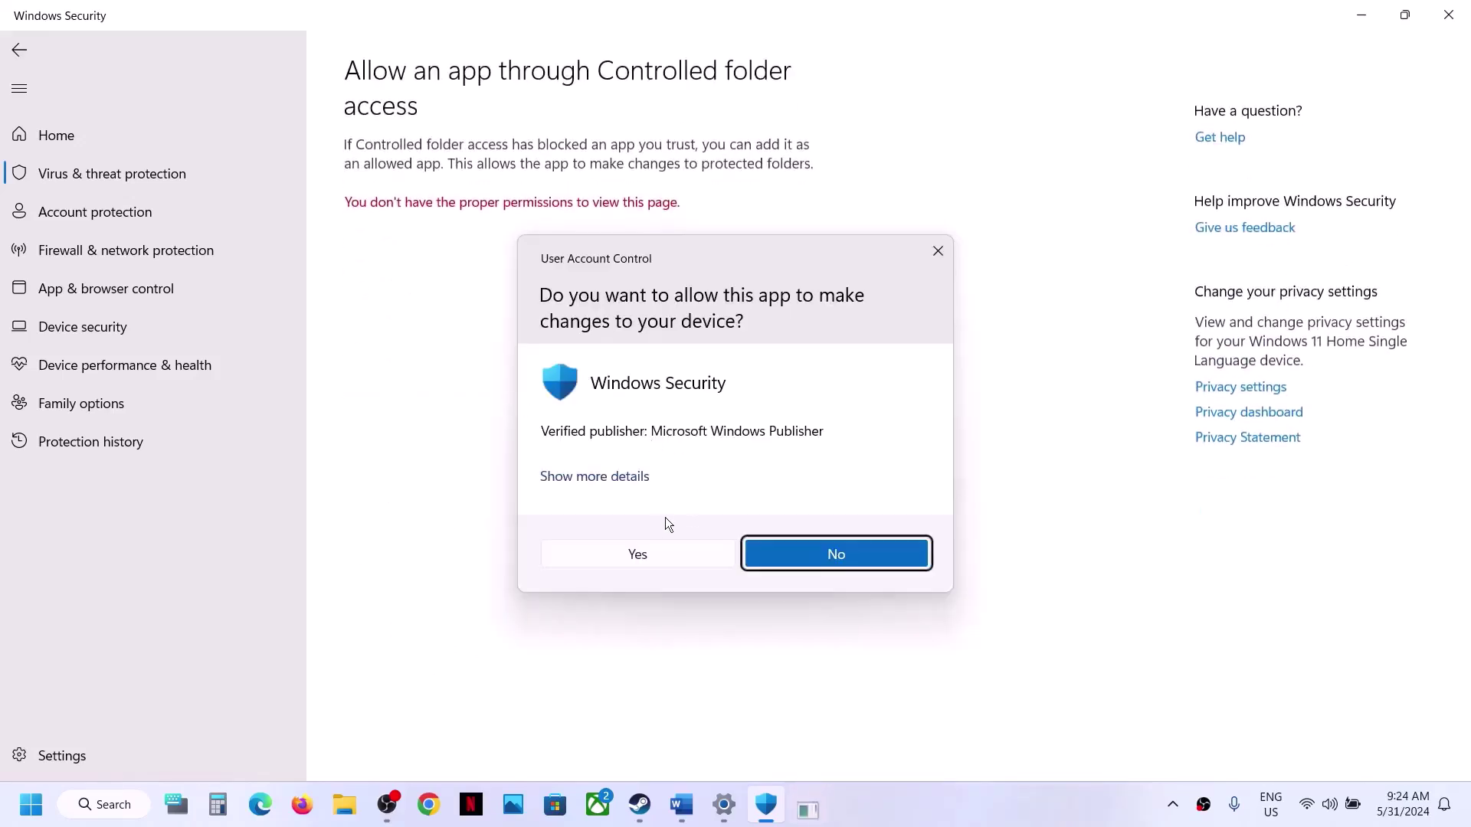
pyautogui.click(632, 550)
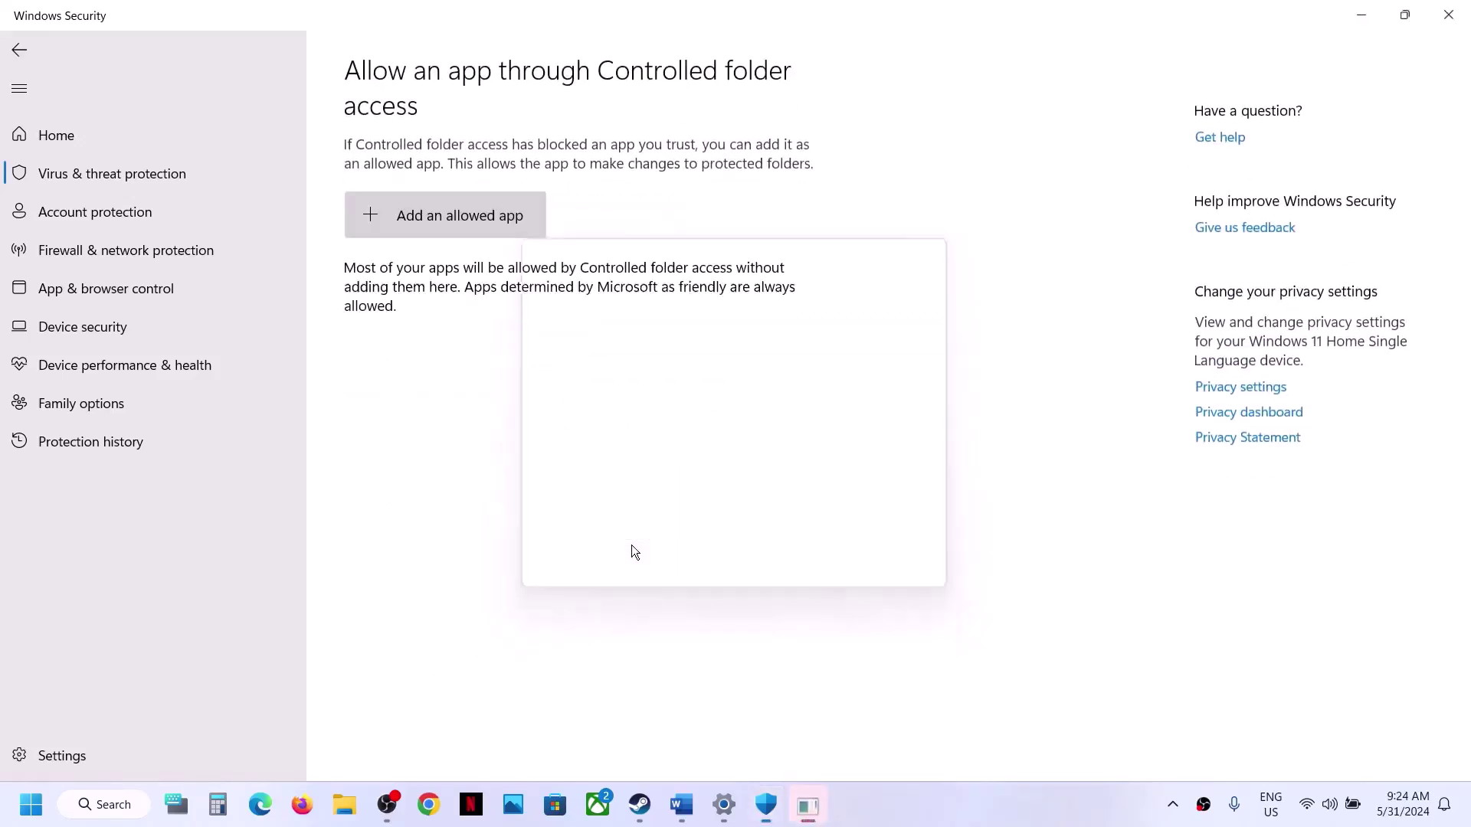
pyautogui.click(436, 211)
# Step: Browse for an app file, navigating This PC > C: > Program Files (x86) > Steam
pyautogui.click(444, 282)
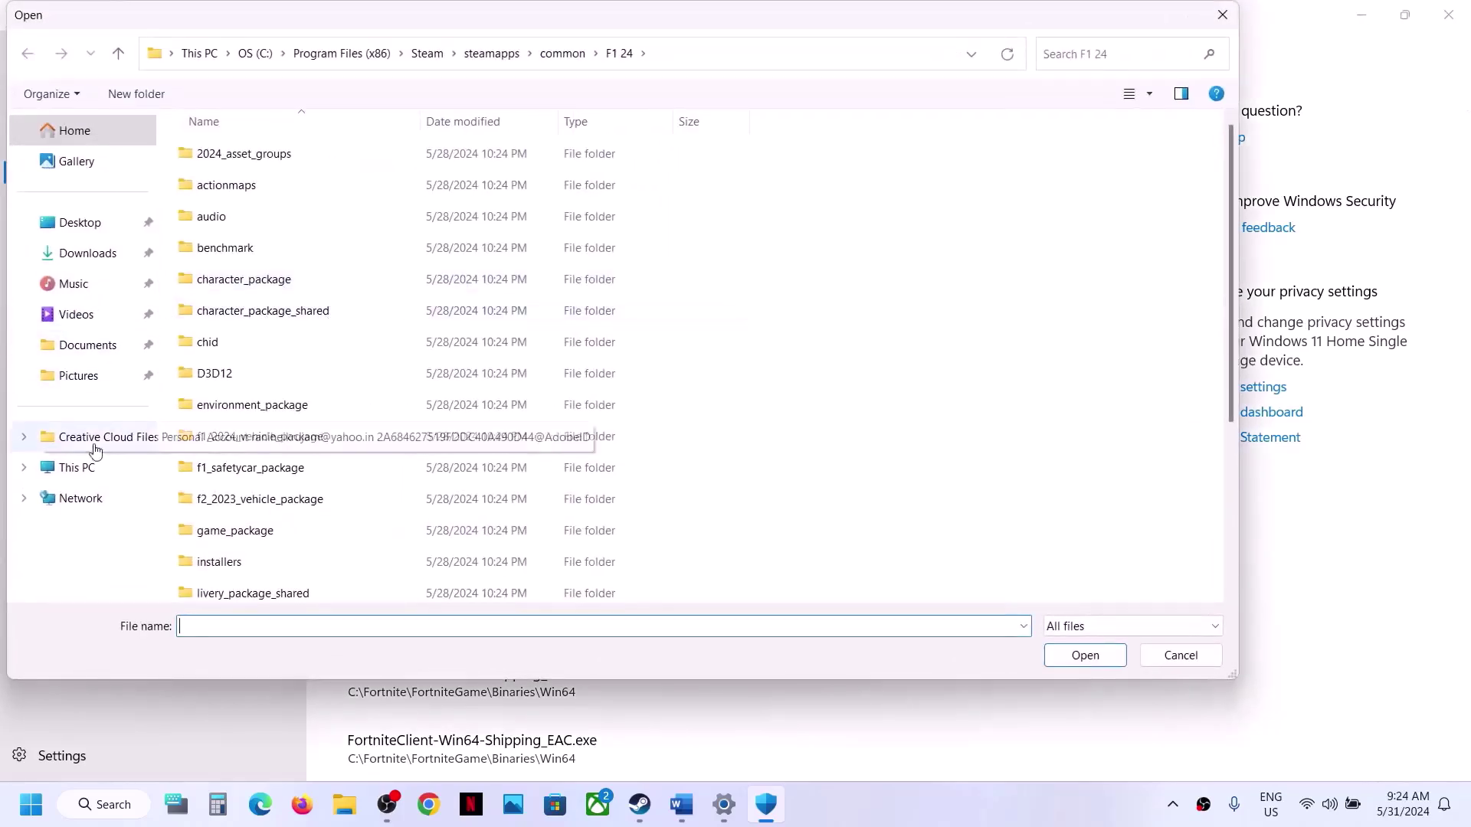
pyautogui.click(75, 467)
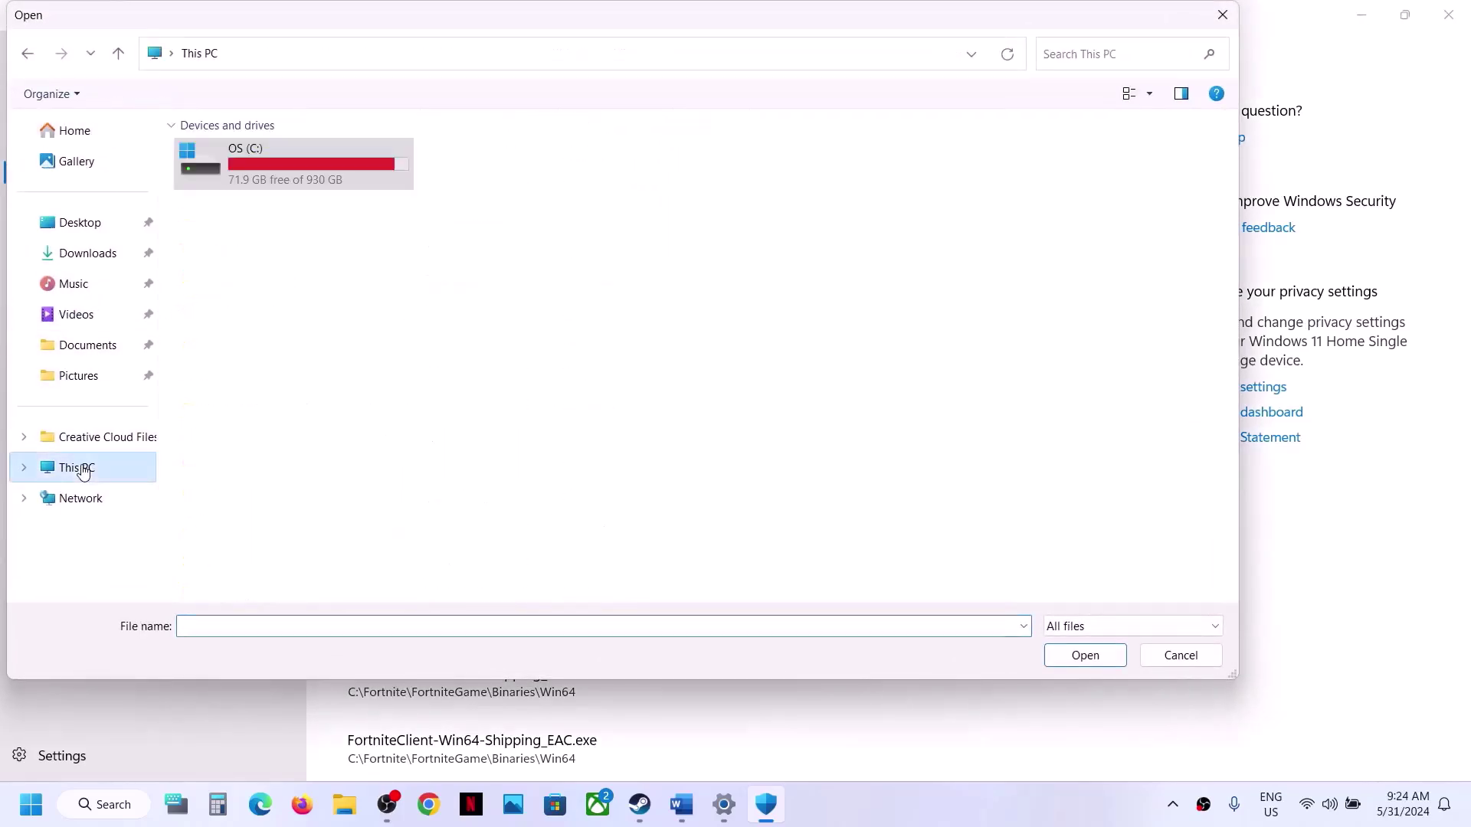
pyautogui.doubleClick(278, 173)
pyautogui.scroll(-5, 307, 245)
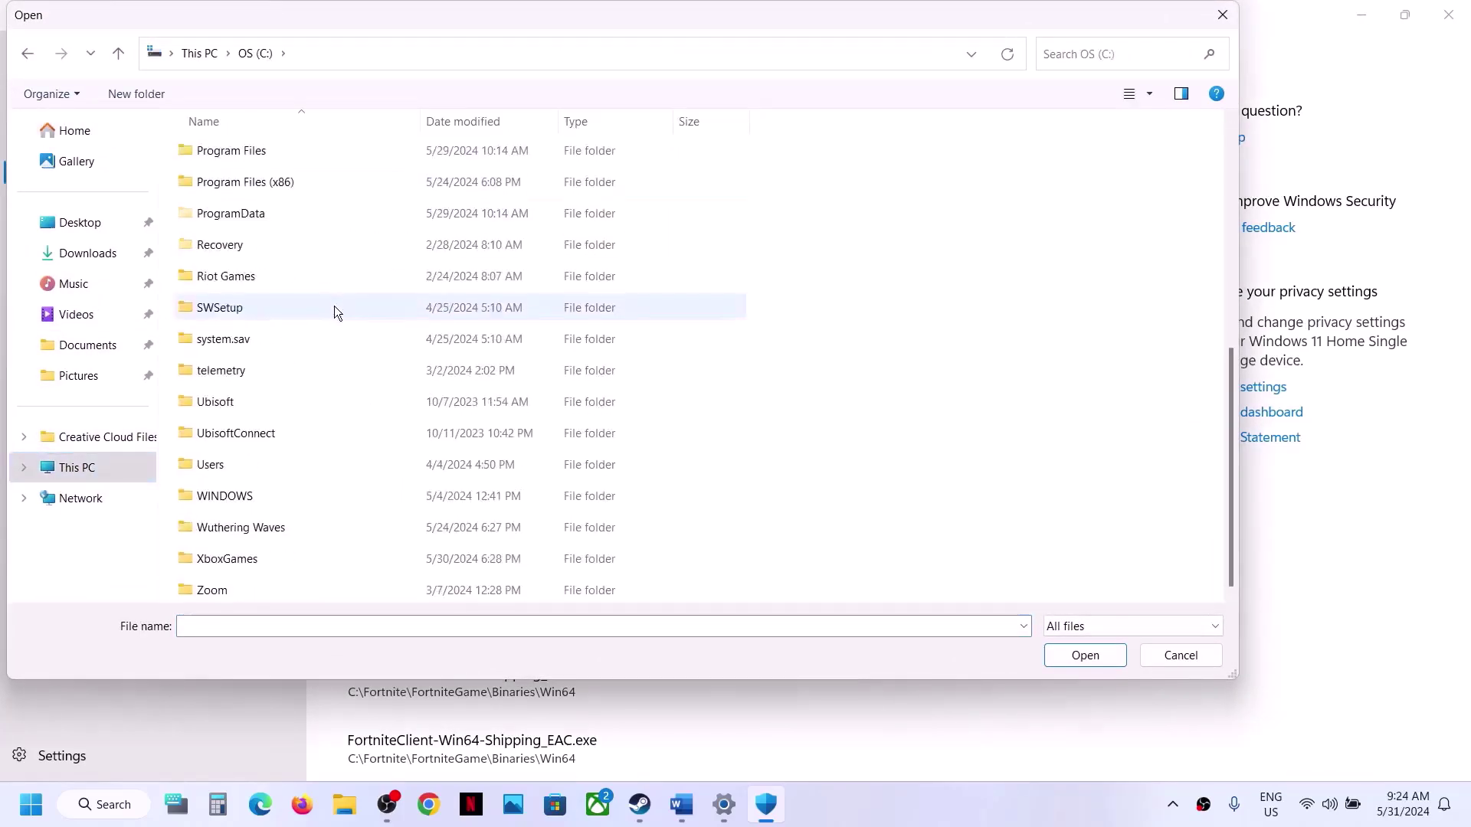
pyautogui.doubleClick(266, 184)
pyautogui.scroll(-3, 263, 184)
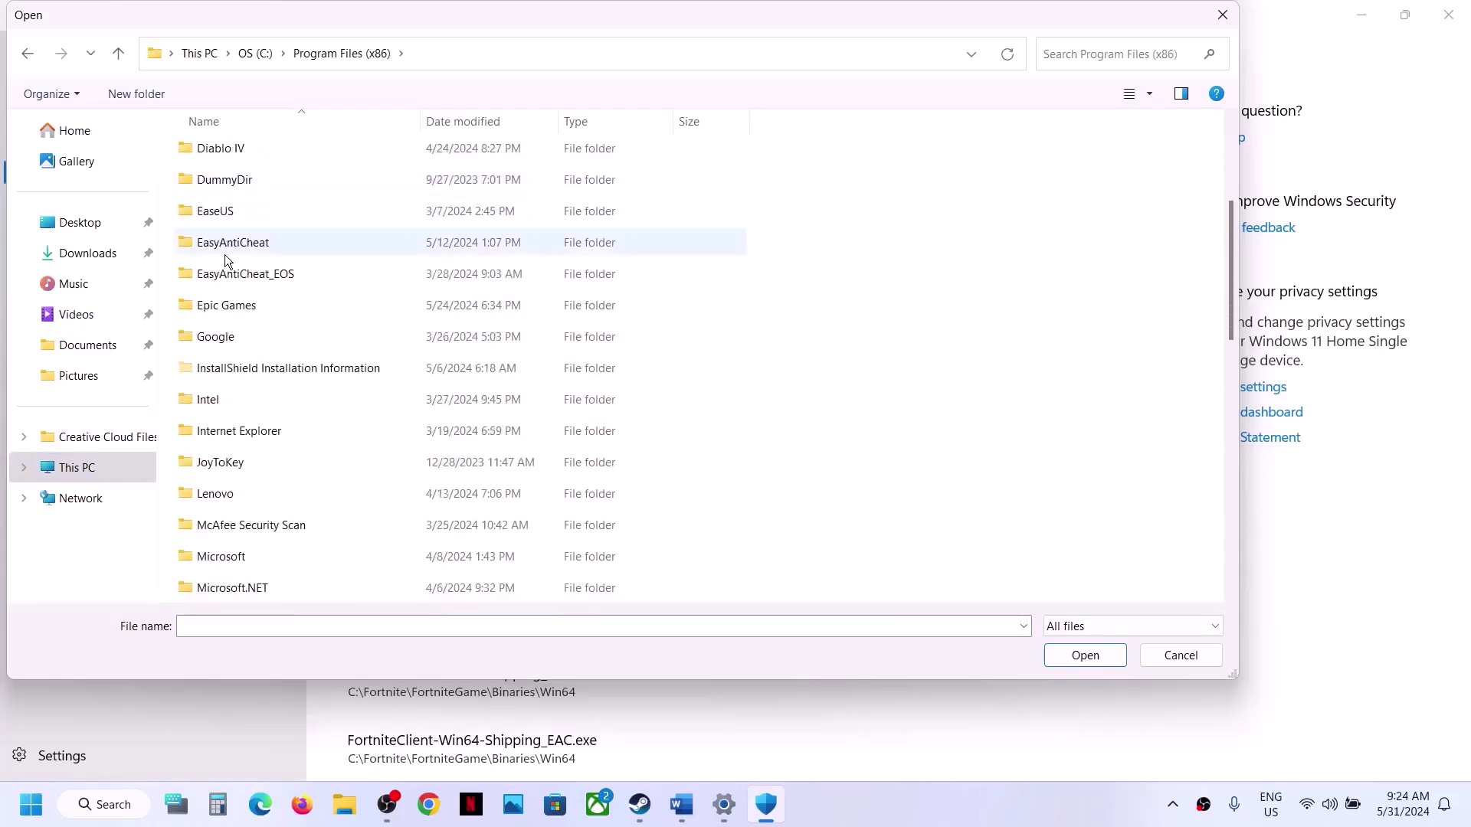
pyautogui.press('s')
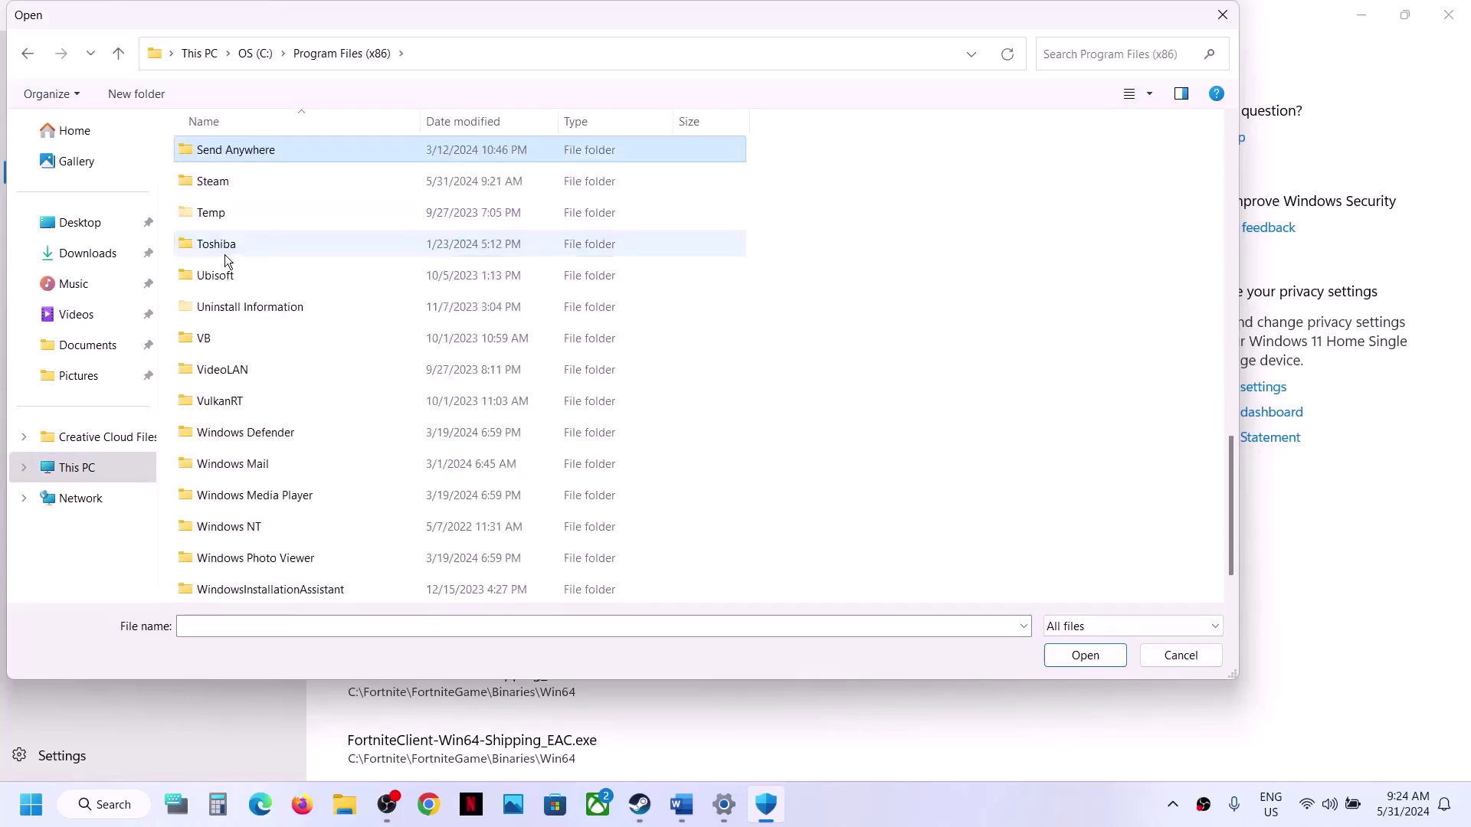
pyautogui.doubleClick(205, 185)
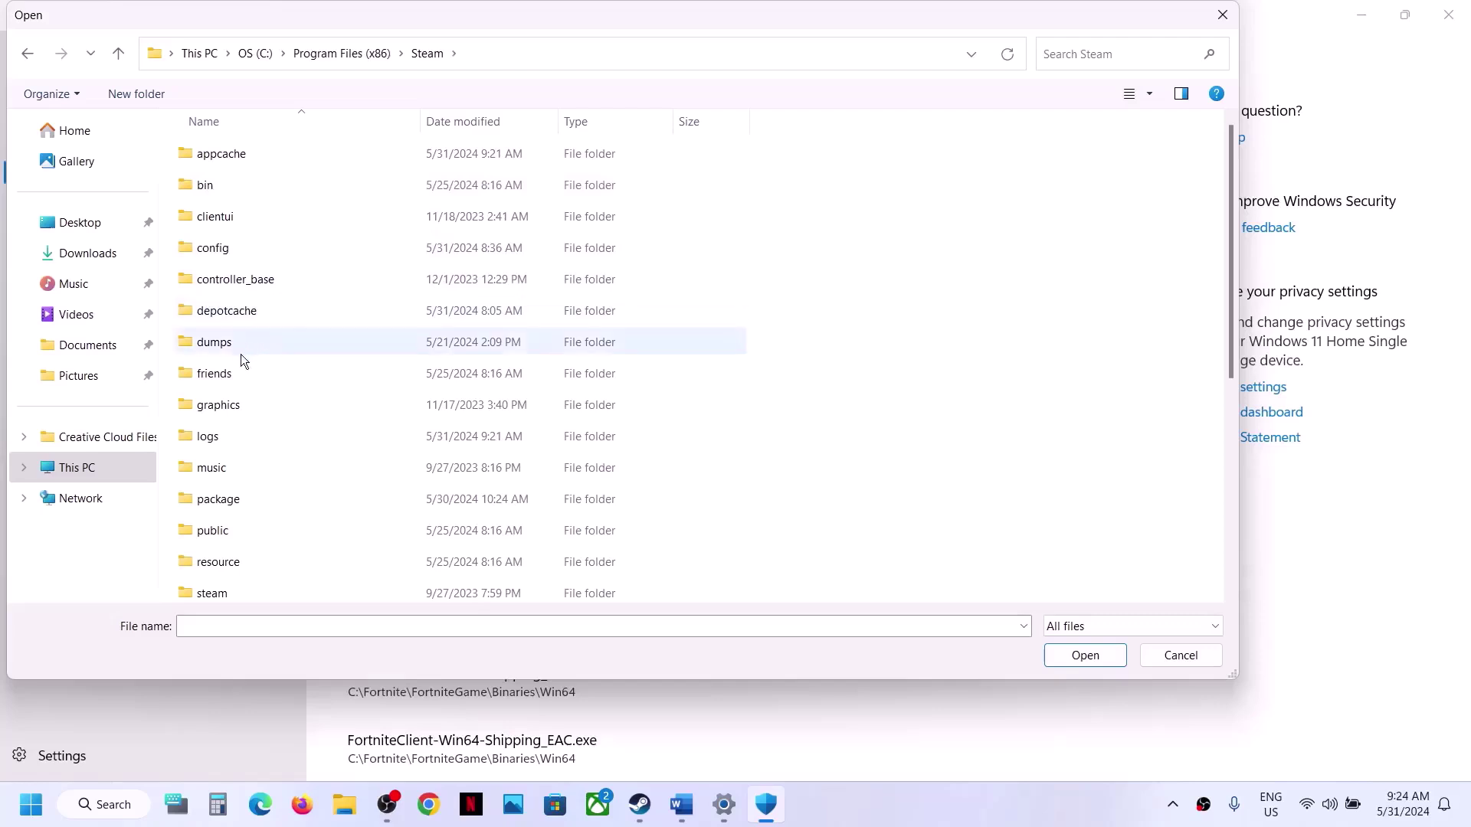
# Step: Open steamapps > common > MultiVersus and allow the MultiVersus application
pyautogui.press('s')
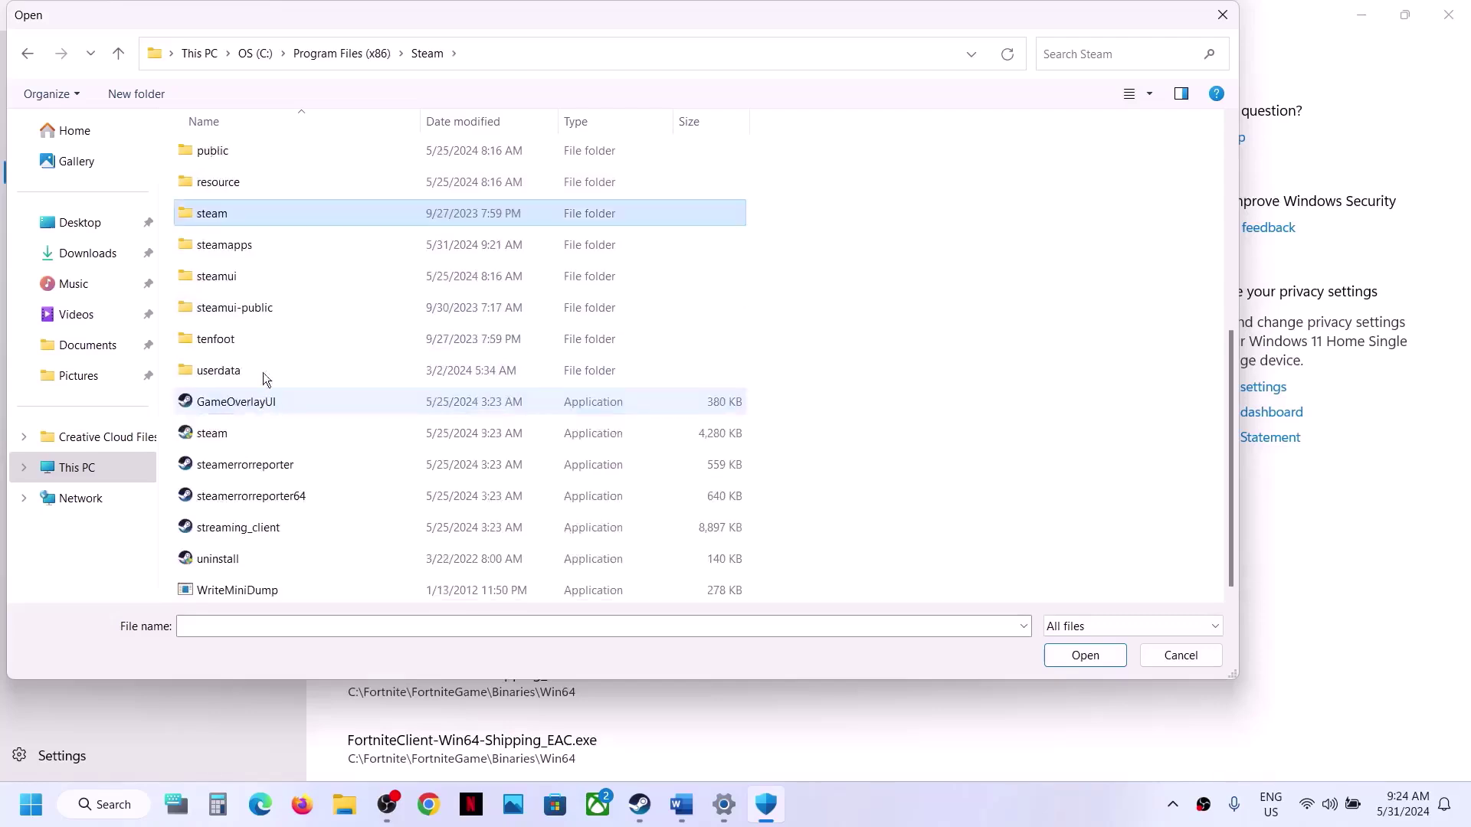
pyautogui.click(227, 245)
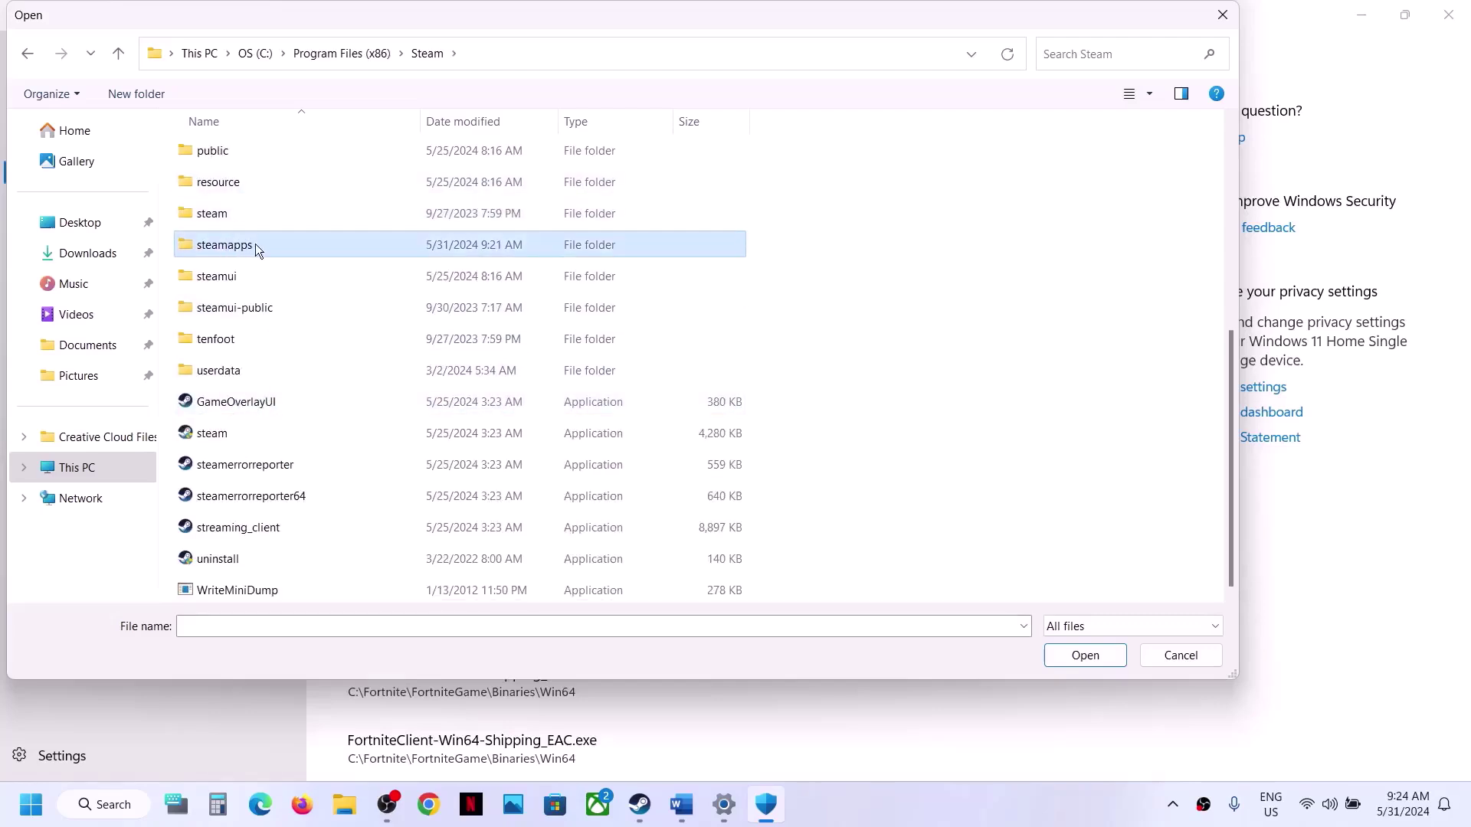
pyautogui.doubleClick(255, 244)
pyautogui.click(234, 156)
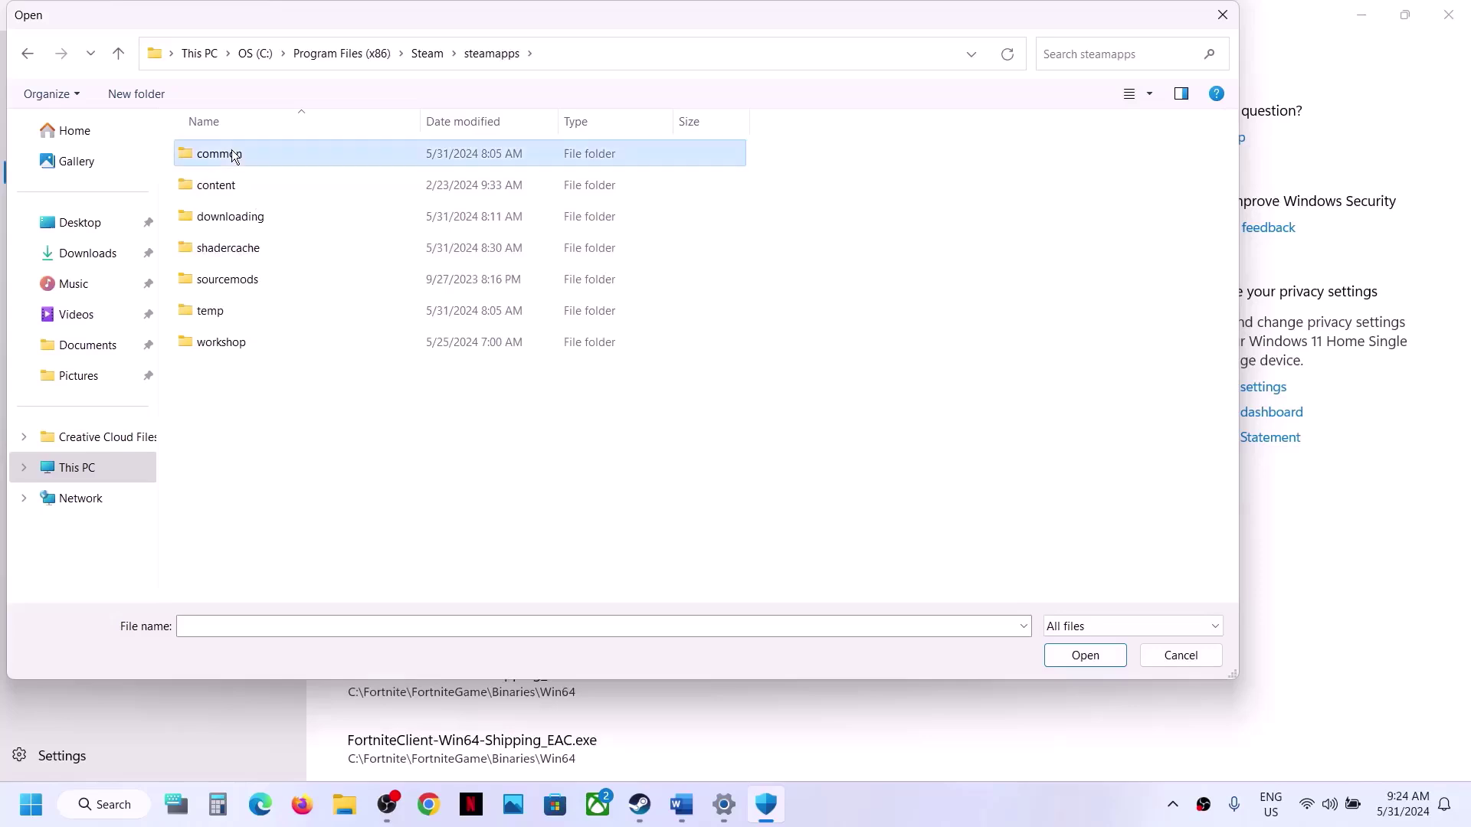
pyautogui.doubleClick(235, 155)
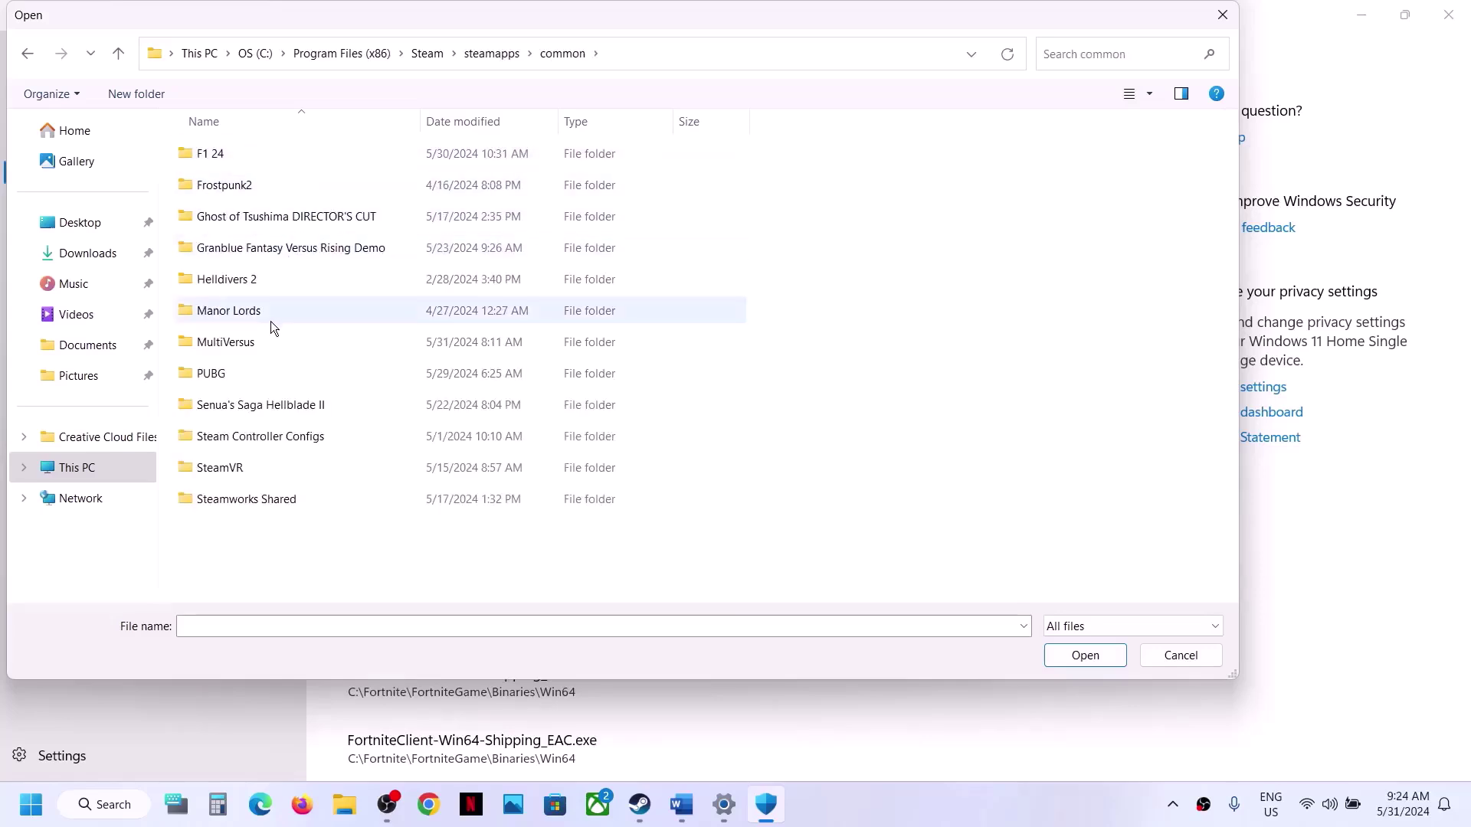
pyautogui.click(257, 339)
pyautogui.doubleClick(296, 343)
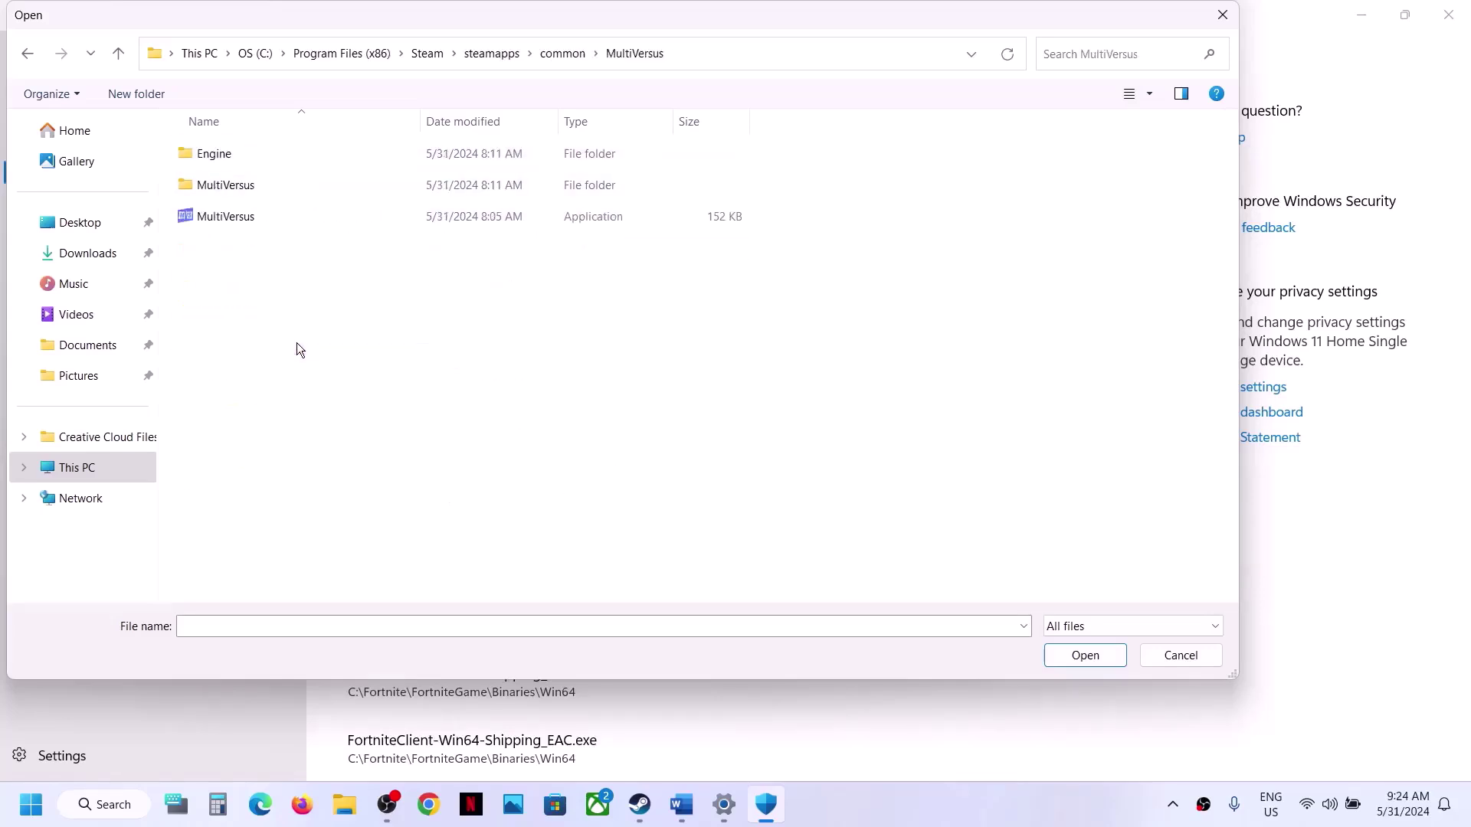
pyautogui.click(278, 213)
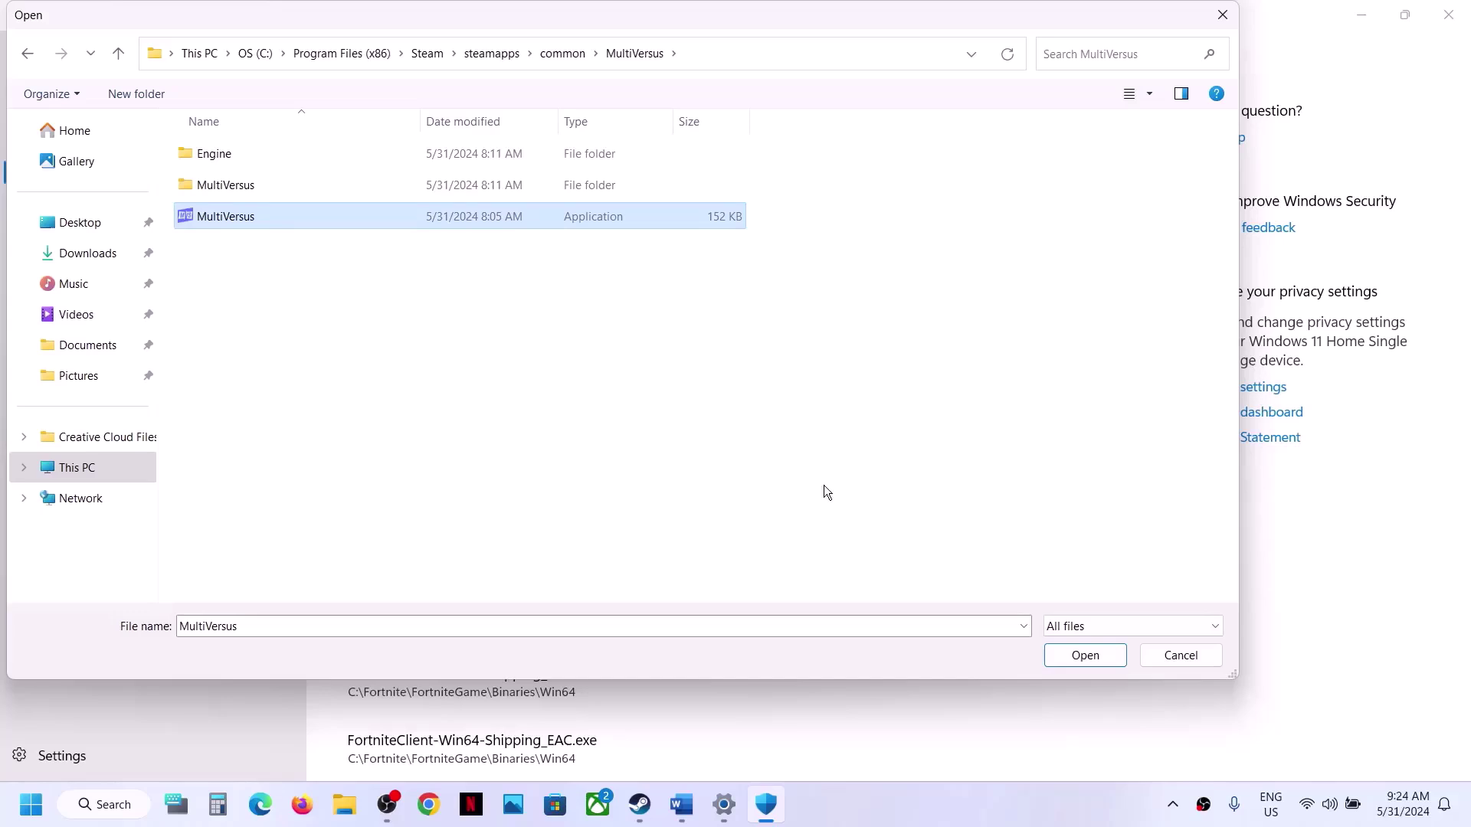
pyautogui.click(1084, 655)
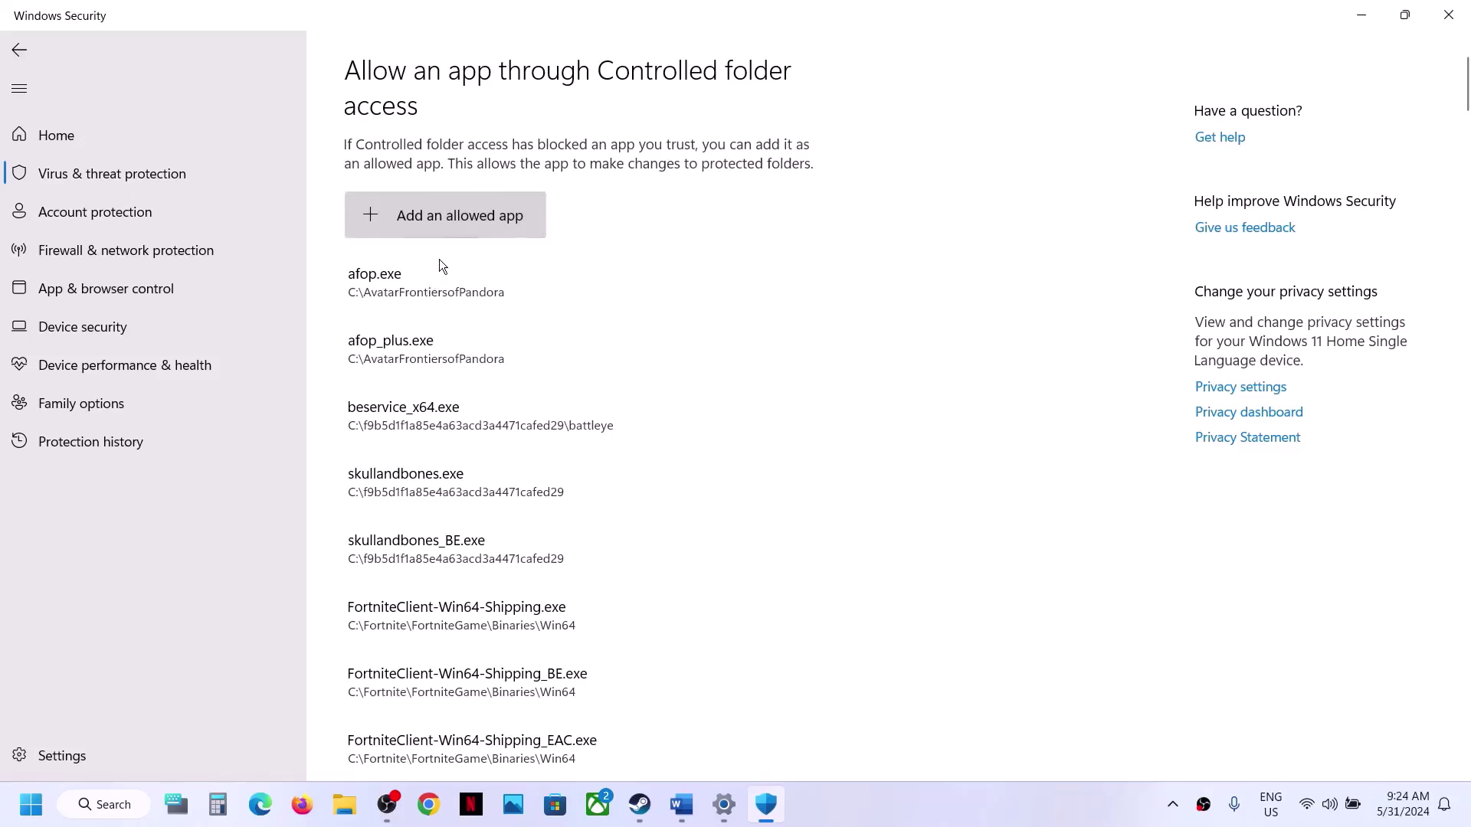
# Step: Add MultiVersus-Win64-Shipping from MultiVersus\Binaries\Win64 as a second allowed app
pyautogui.click(442, 232)
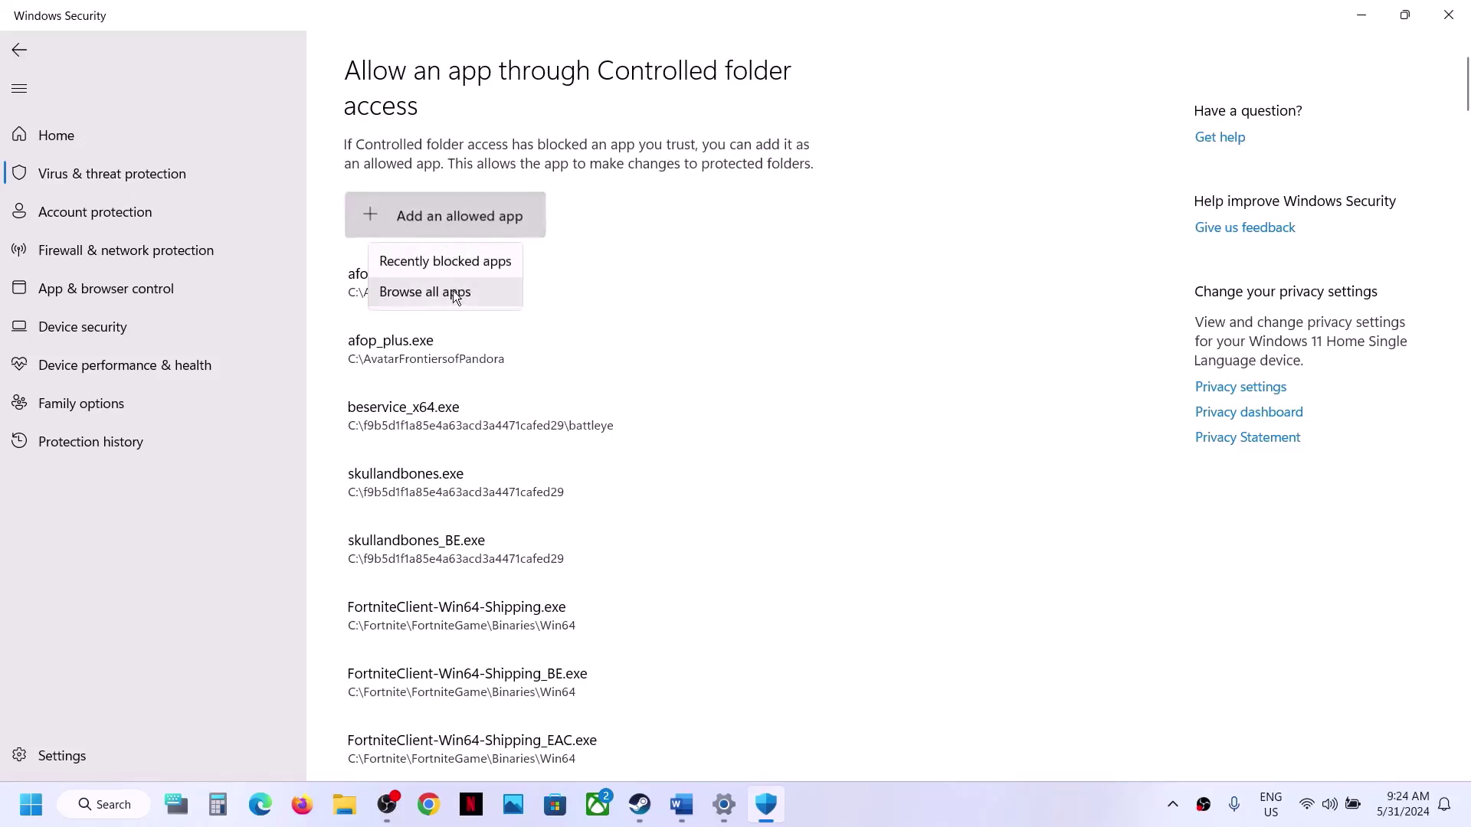
pyautogui.click(452, 292)
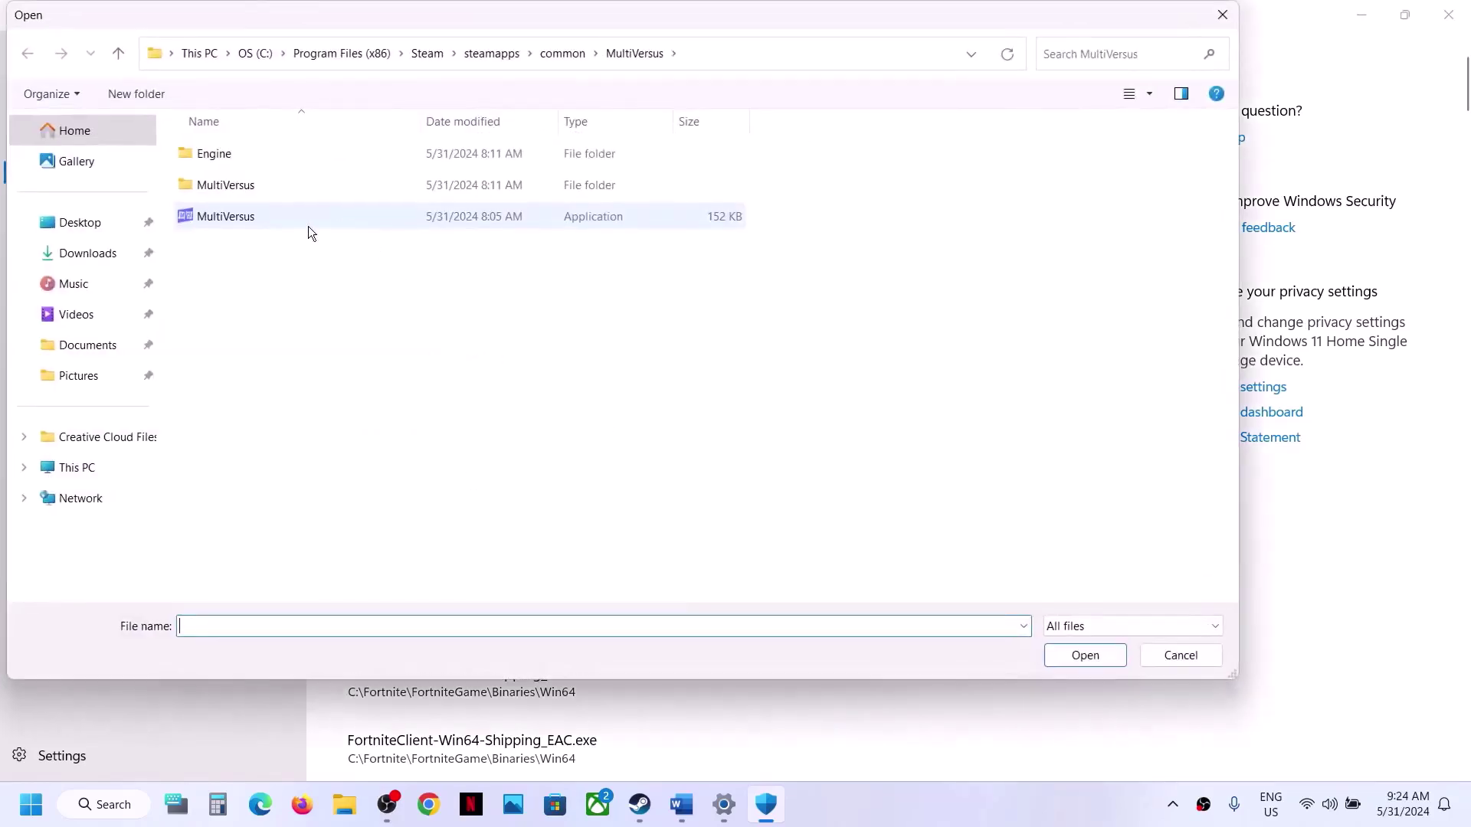
pyautogui.doubleClick(204, 187)
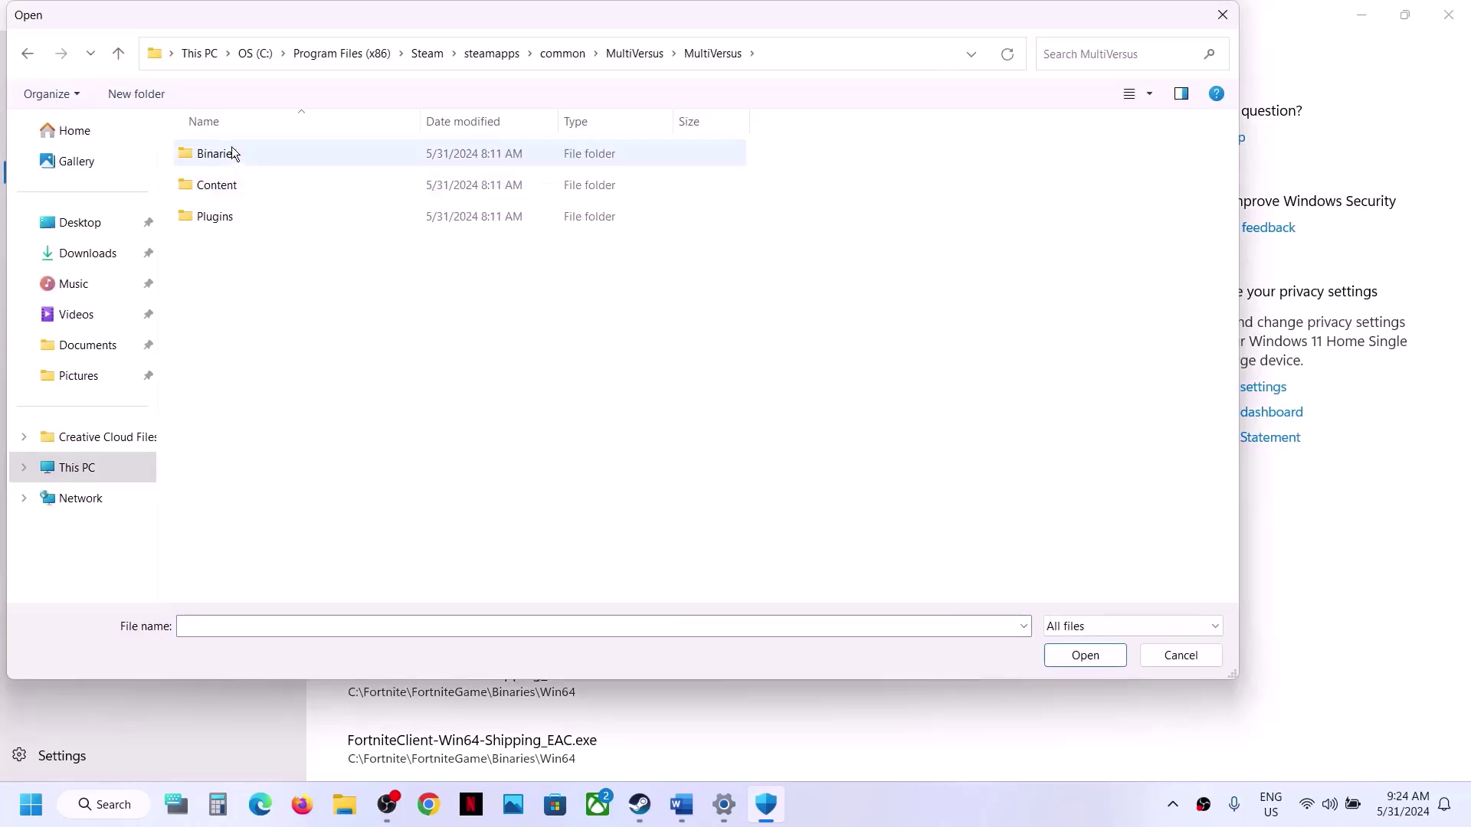
pyautogui.doubleClick(230, 150)
pyautogui.doubleClick(229, 151)
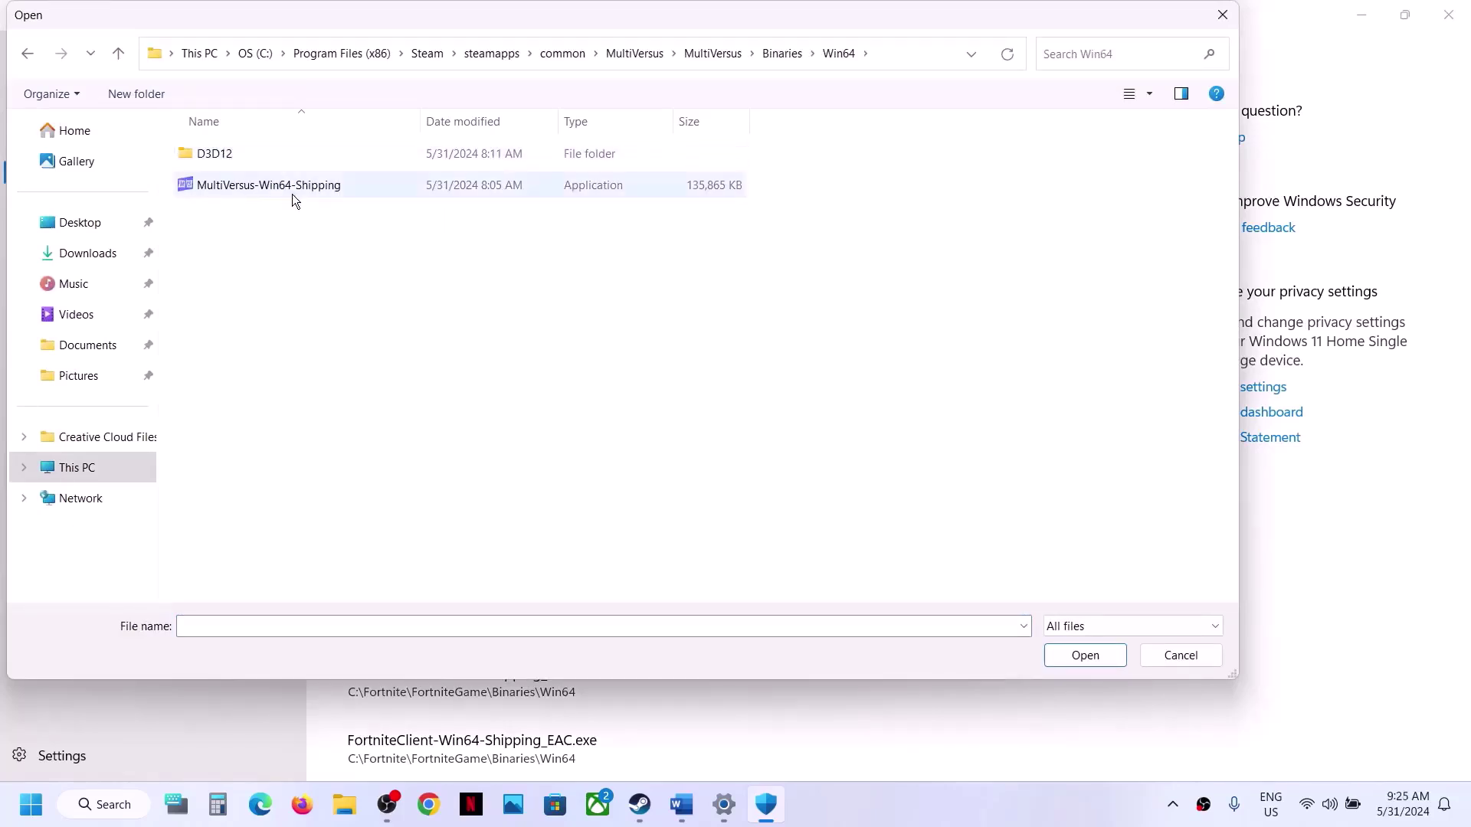
pyautogui.click(282, 189)
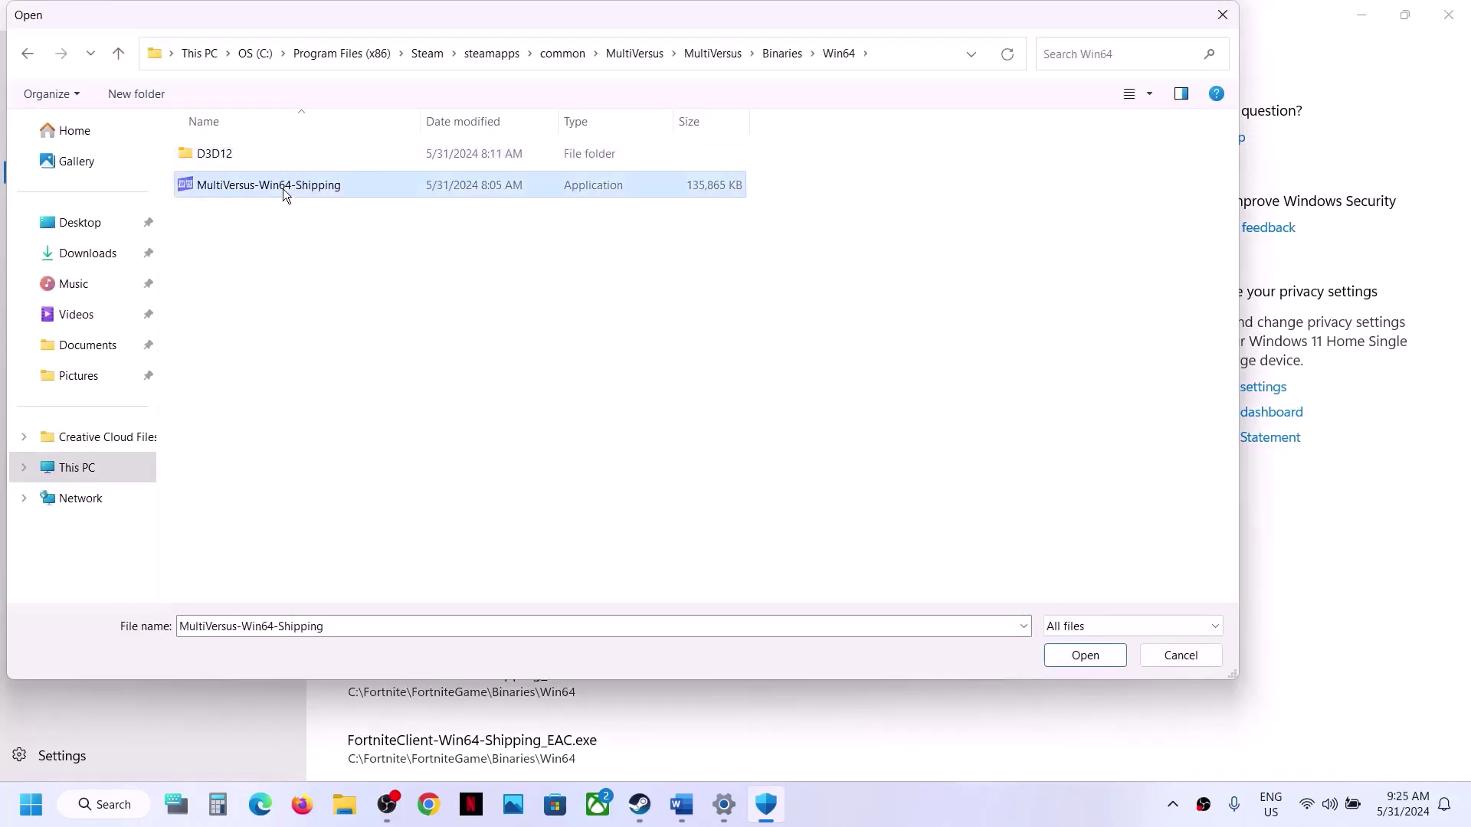
pyautogui.click(1072, 656)
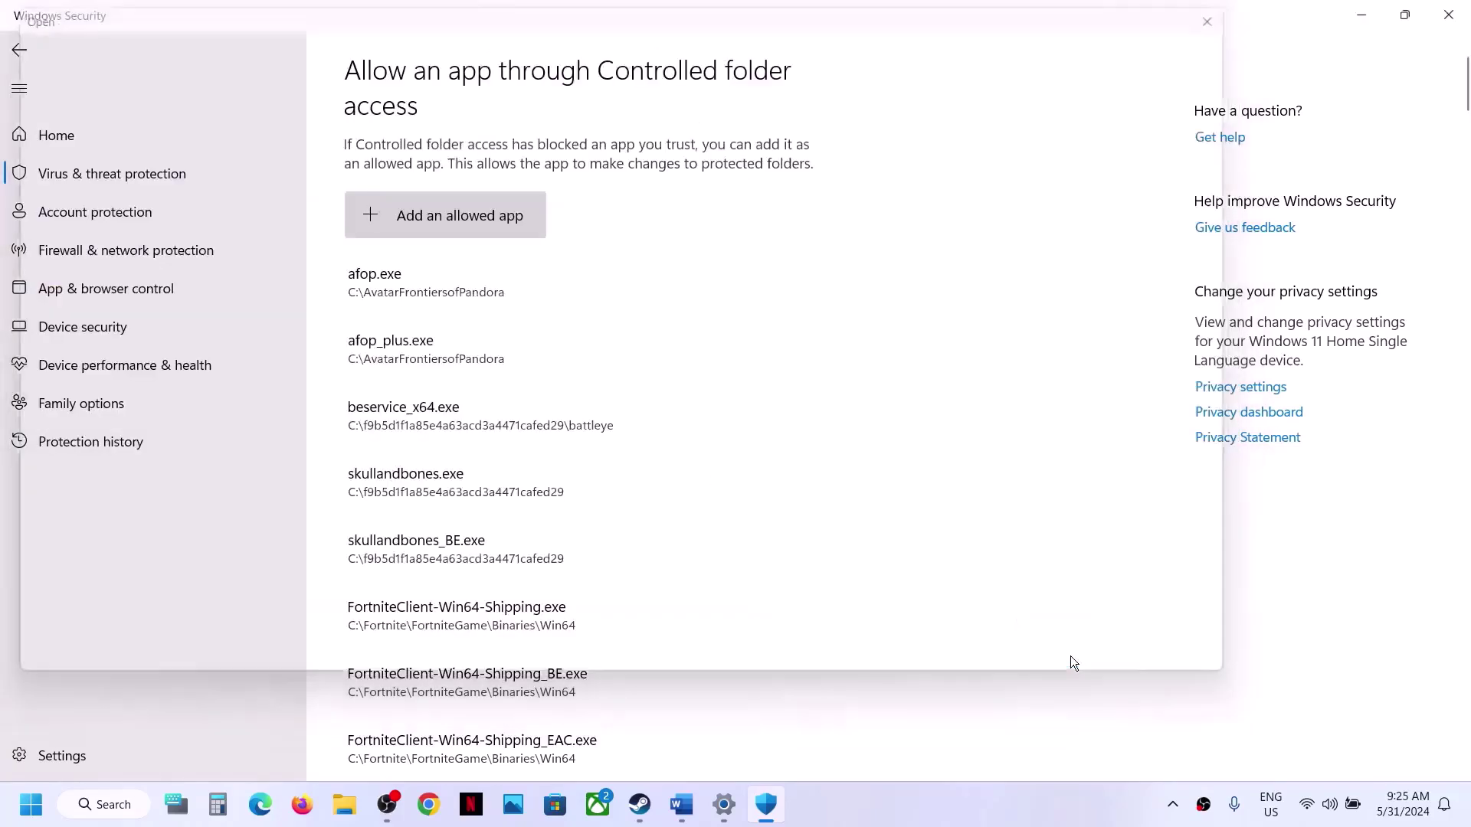
pyautogui.click(31, 804)
# Step: Open Control Panel's Windows Defender Firewall allowed apps list and unlock it with Change settings
pyautogui.write('contro')
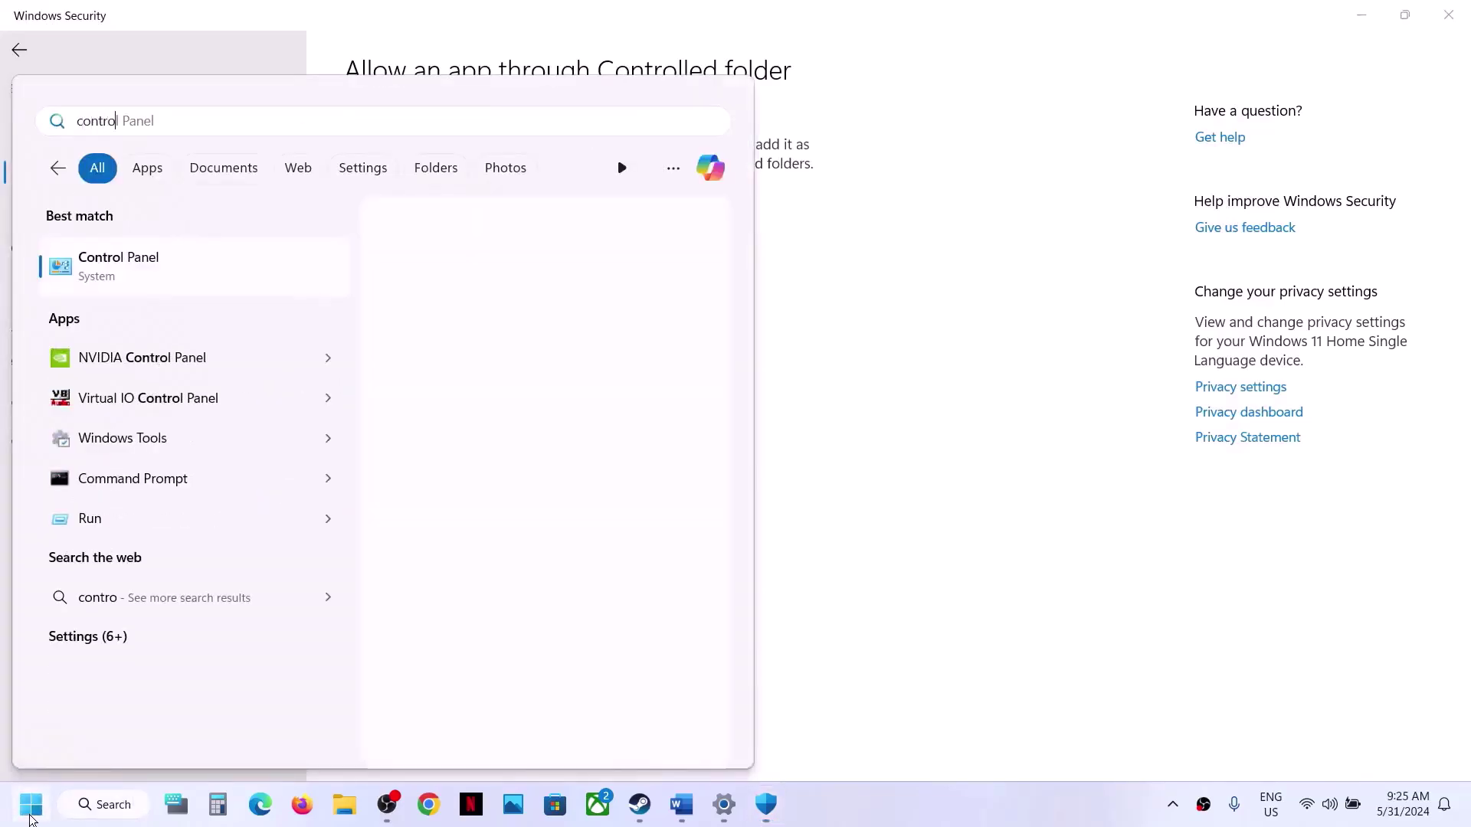
pyautogui.write('l')
pyautogui.press('Return')
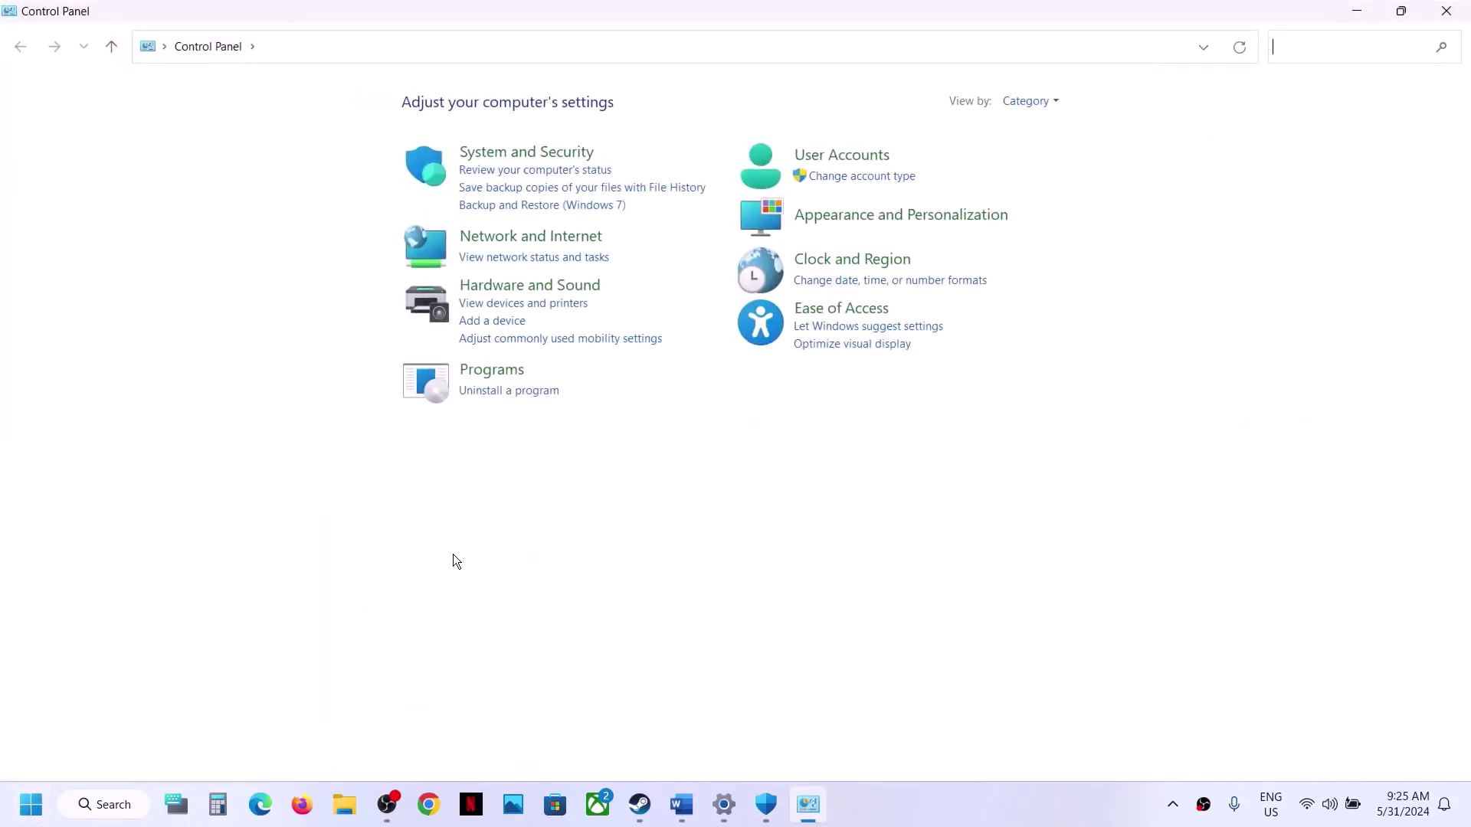
pyautogui.click(511, 157)
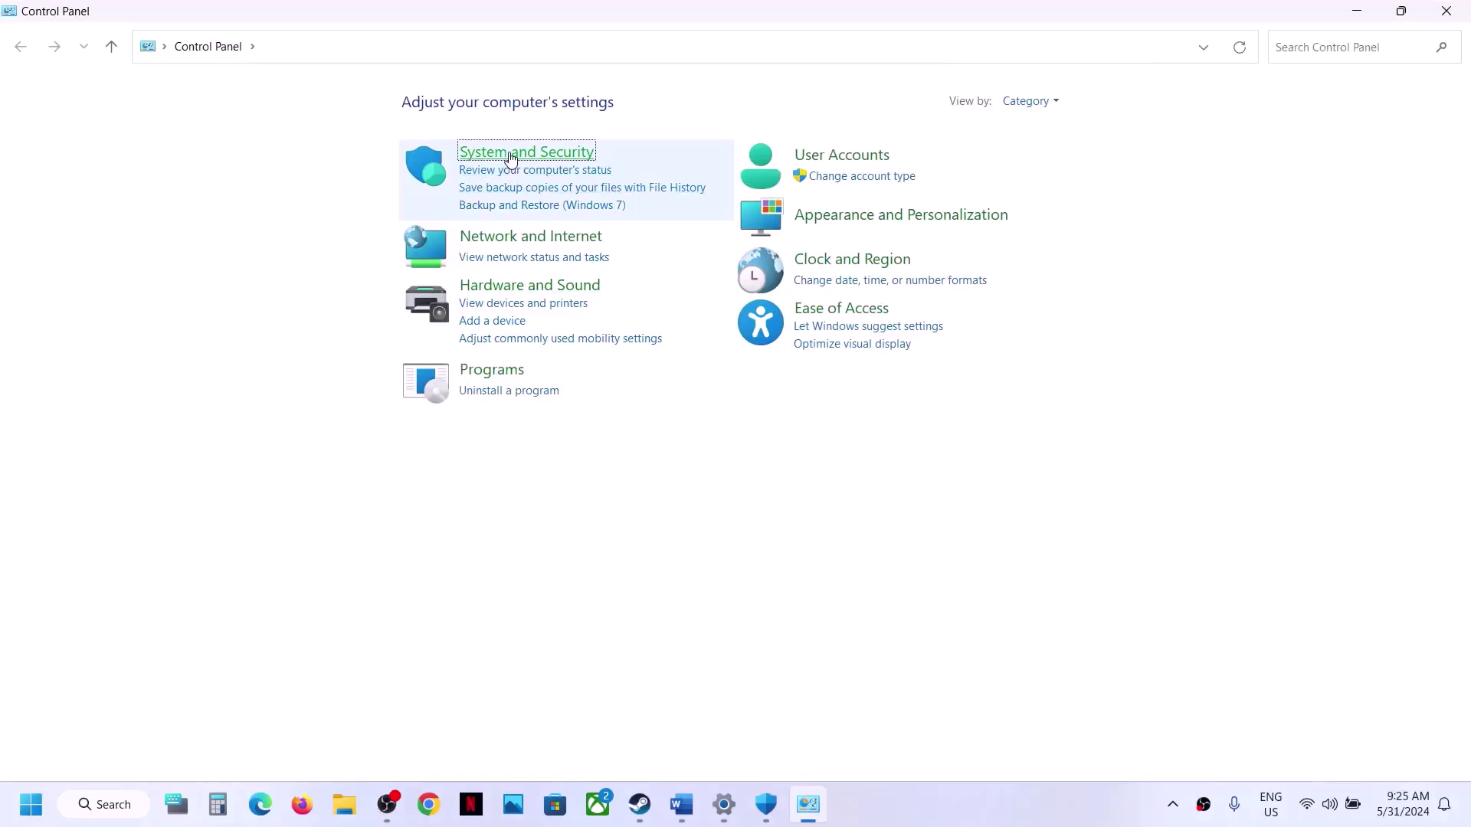
pyautogui.click(356, 170)
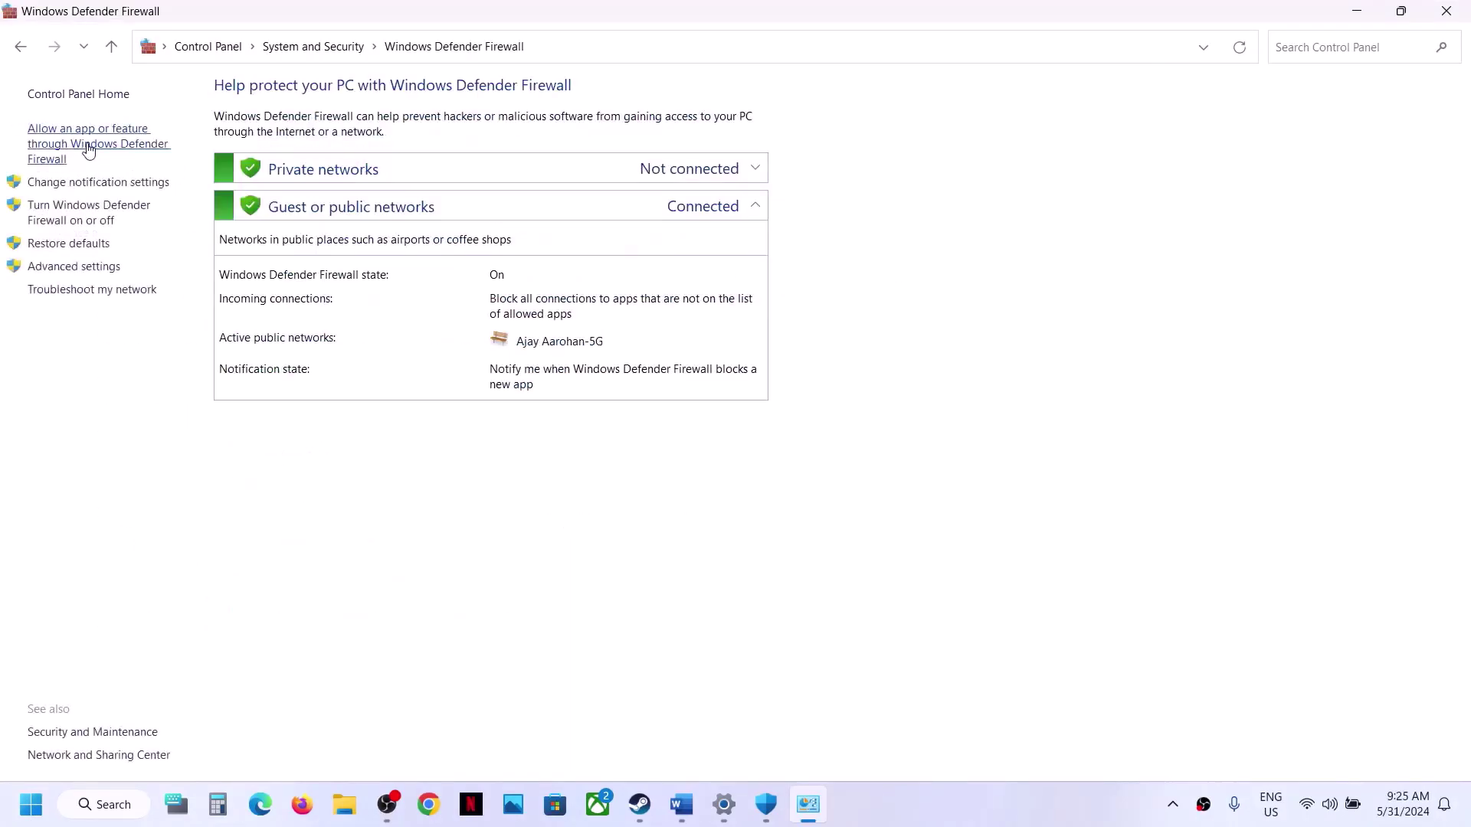
pyautogui.click(89, 150)
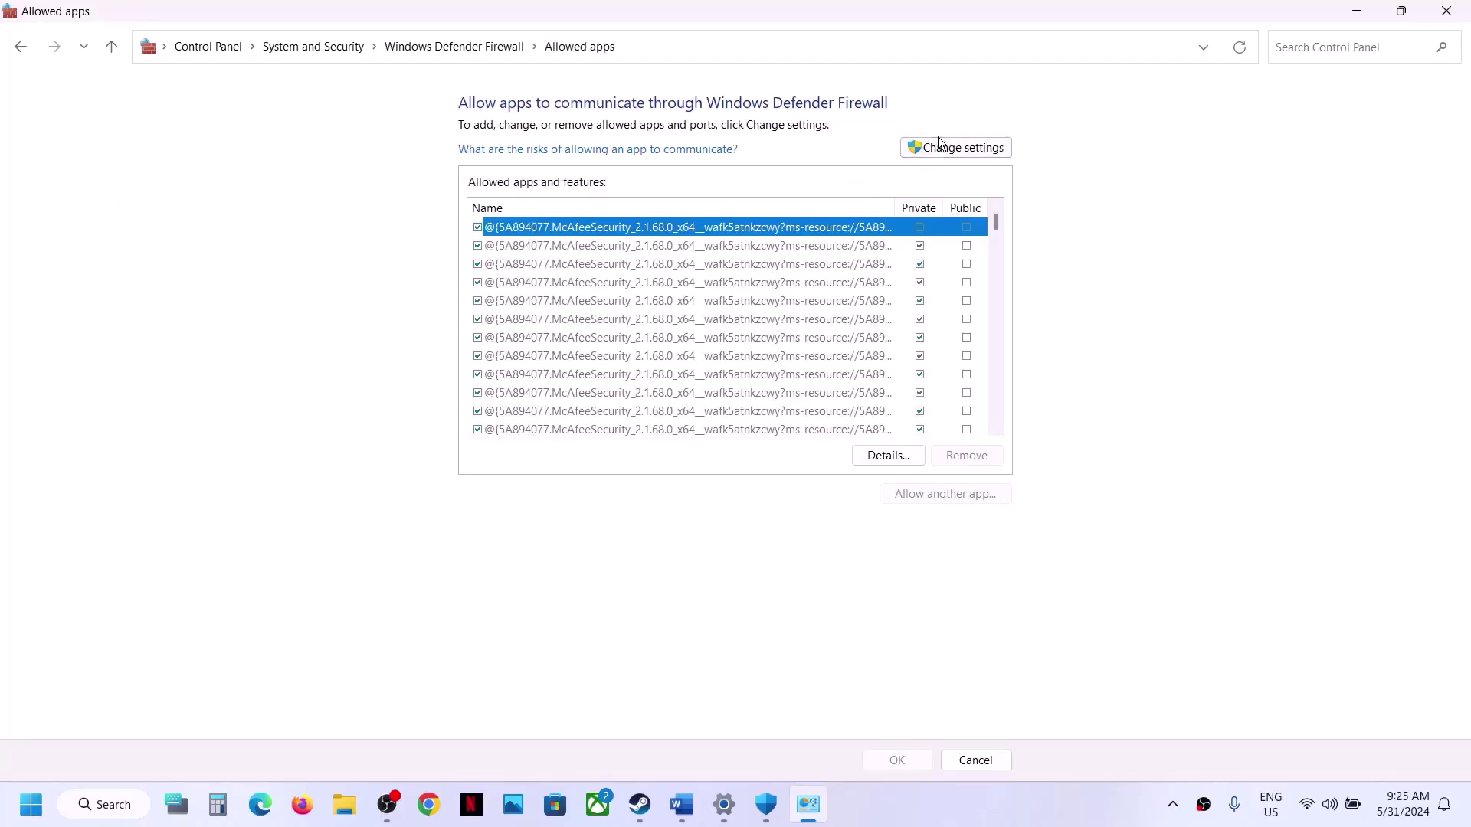
pyautogui.click(939, 145)
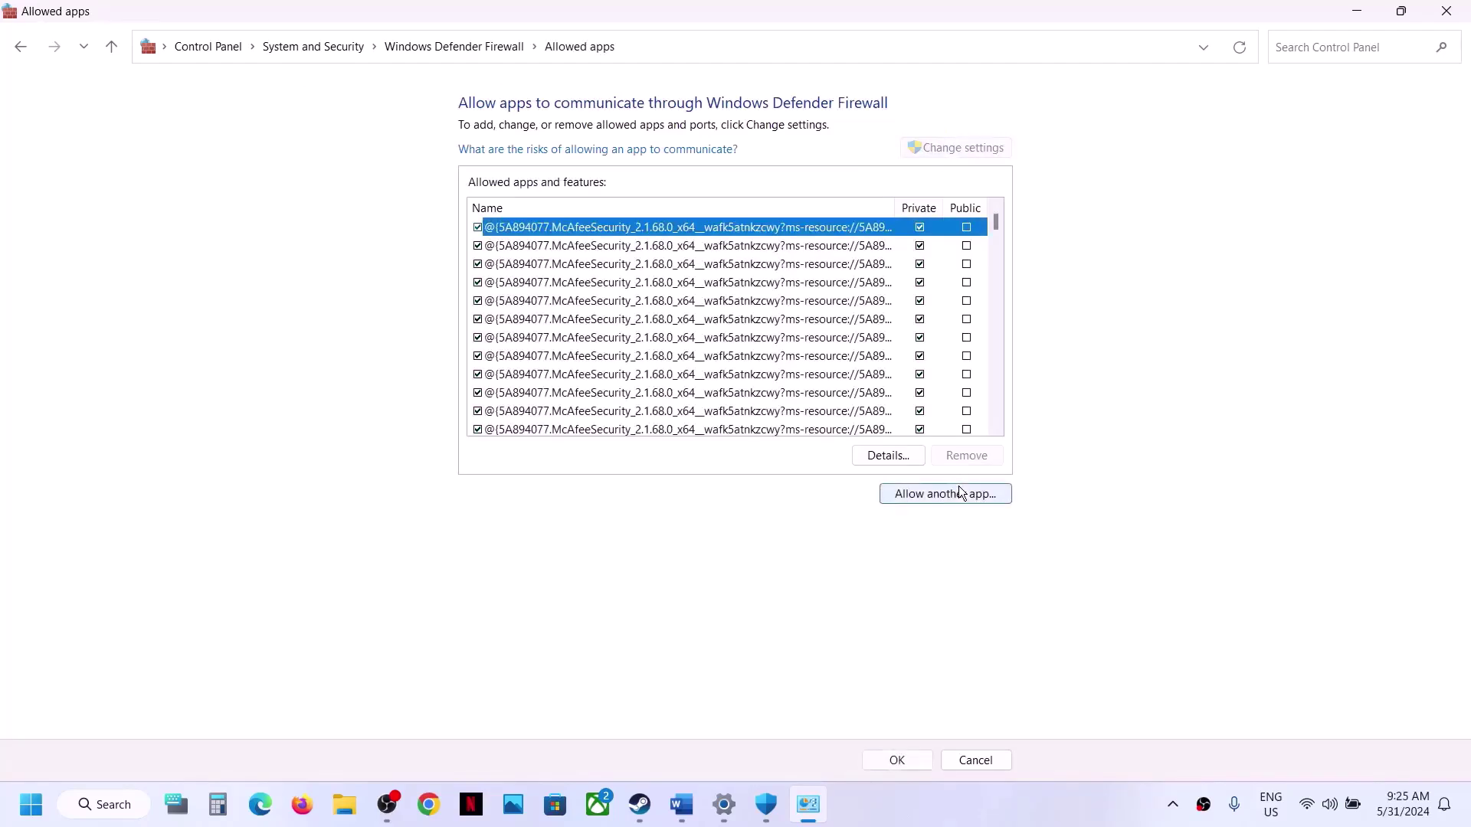
# Step: Start allowing another app and browse to the MultiVersus application in the common games folder
pyautogui.click(959, 486)
pyautogui.click(841, 491)
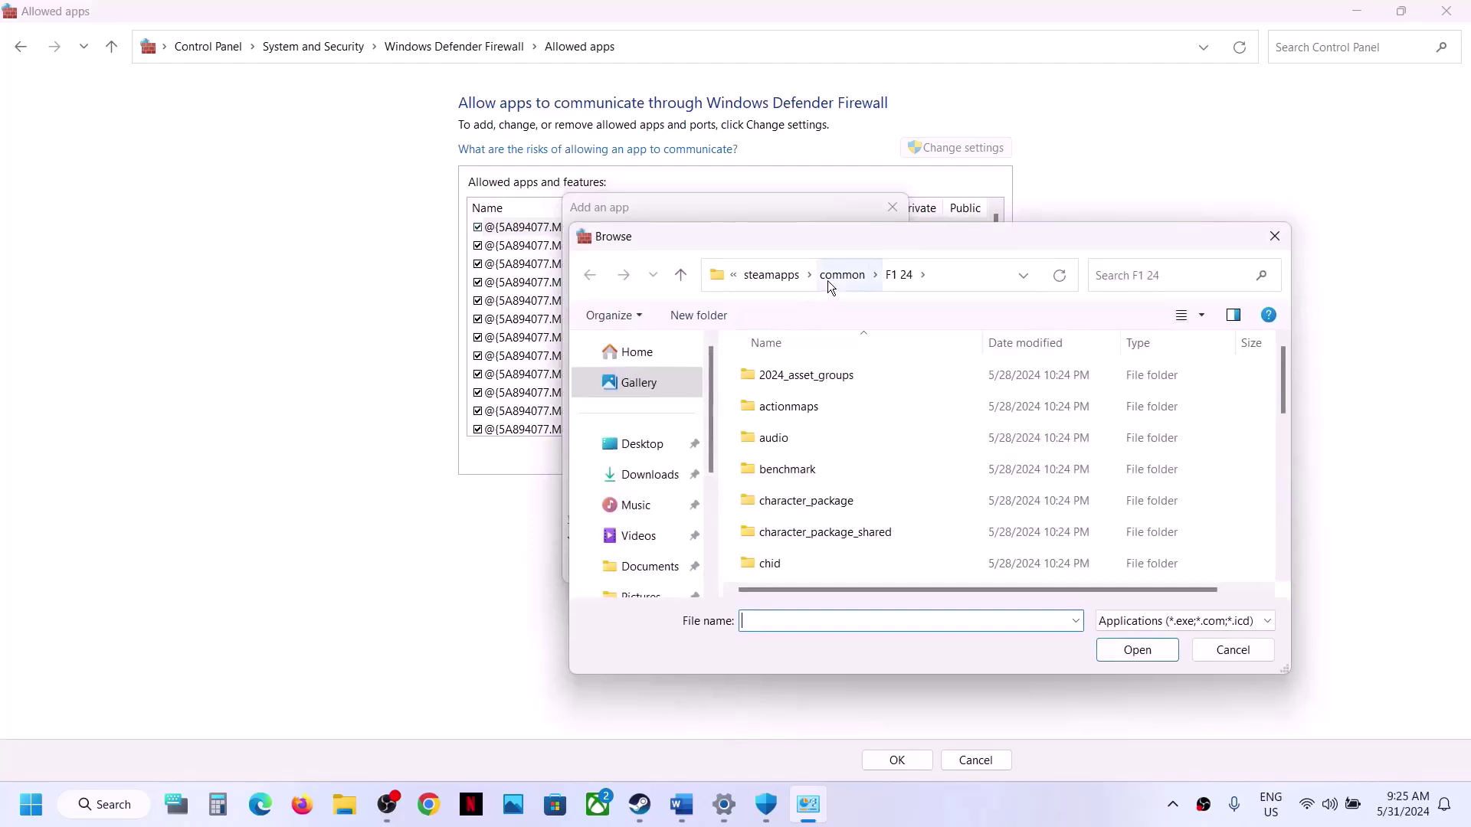
pyautogui.click(827, 281)
pyautogui.scroll(-2, 825, 443)
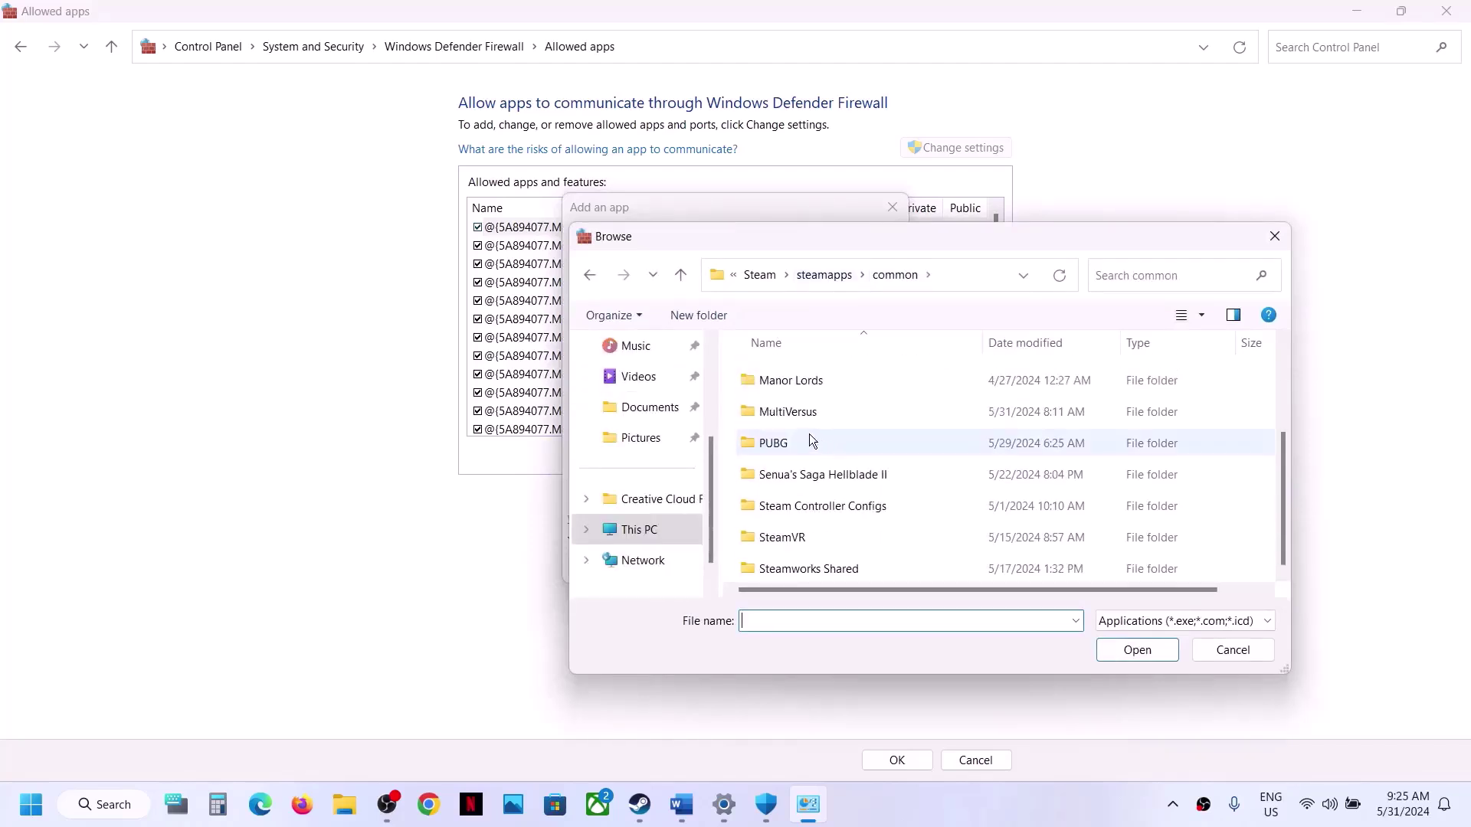
pyautogui.doubleClick(801, 414)
pyautogui.click(812, 433)
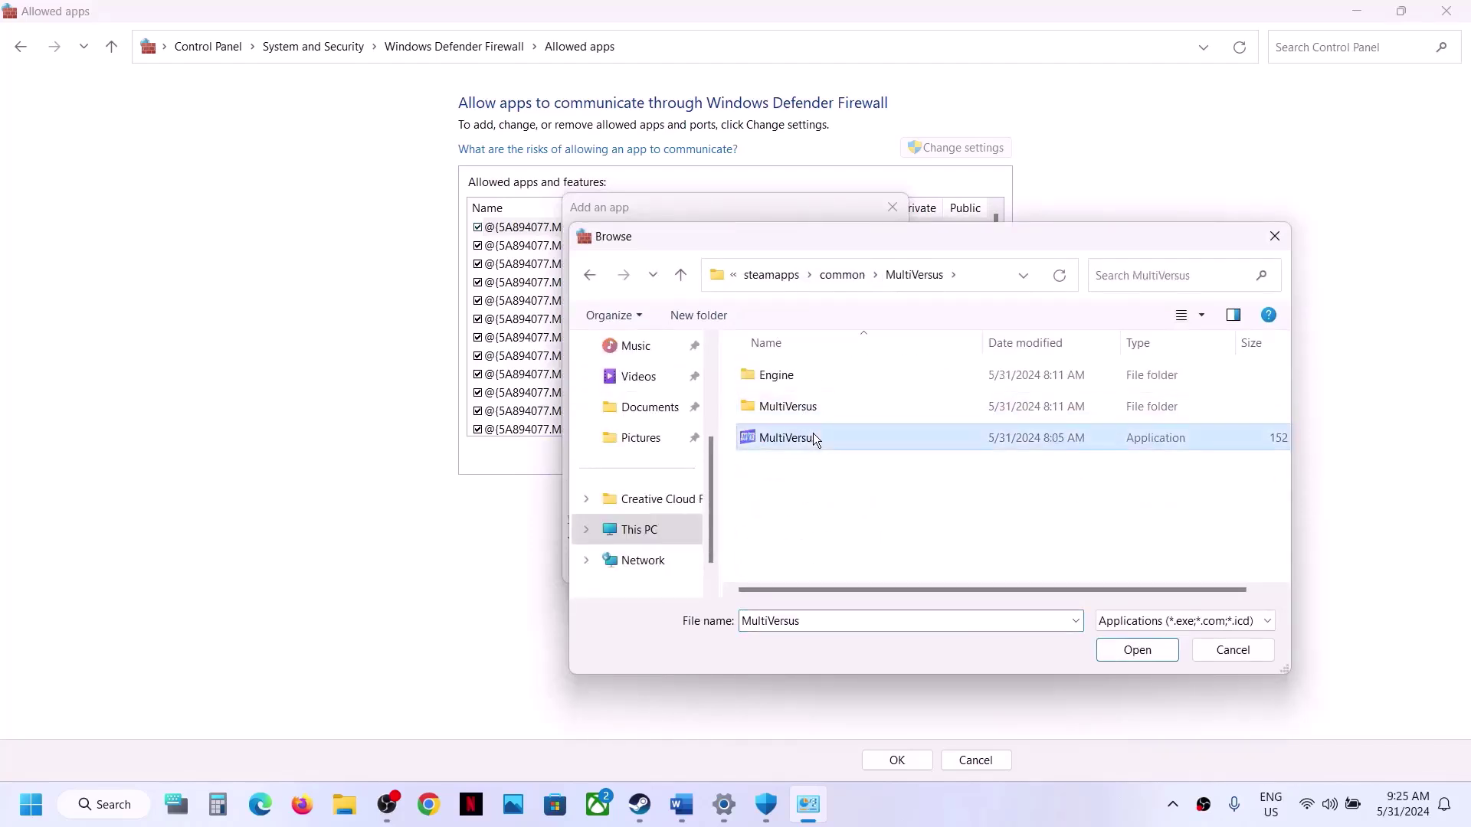
# Step: Add MultiVersus and MultiVersus-Win64-Shipping (Binaries\Win64) to the firewall's allowed apps and save
pyautogui.click(1139, 650)
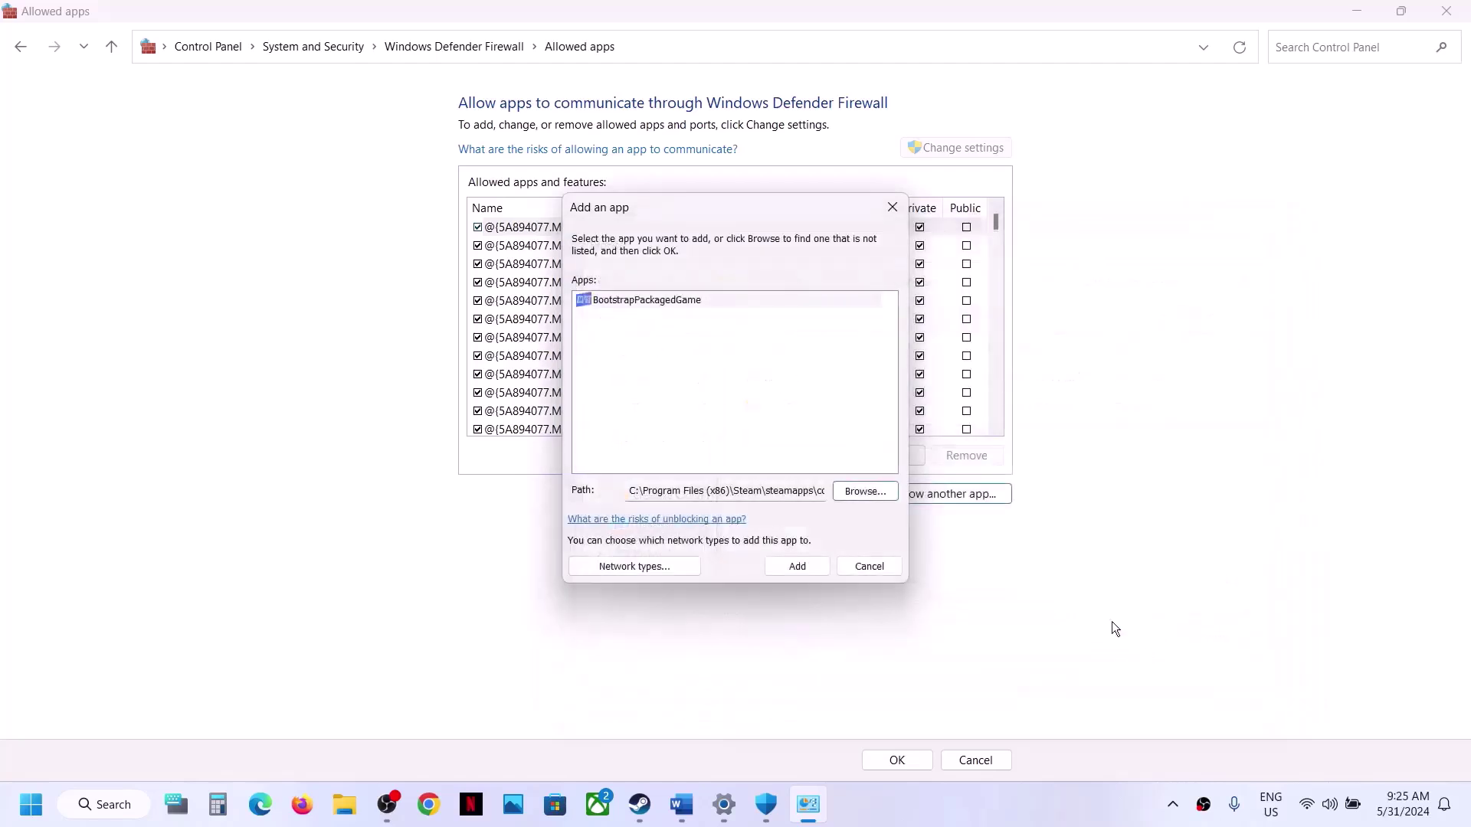
pyautogui.click(800, 566)
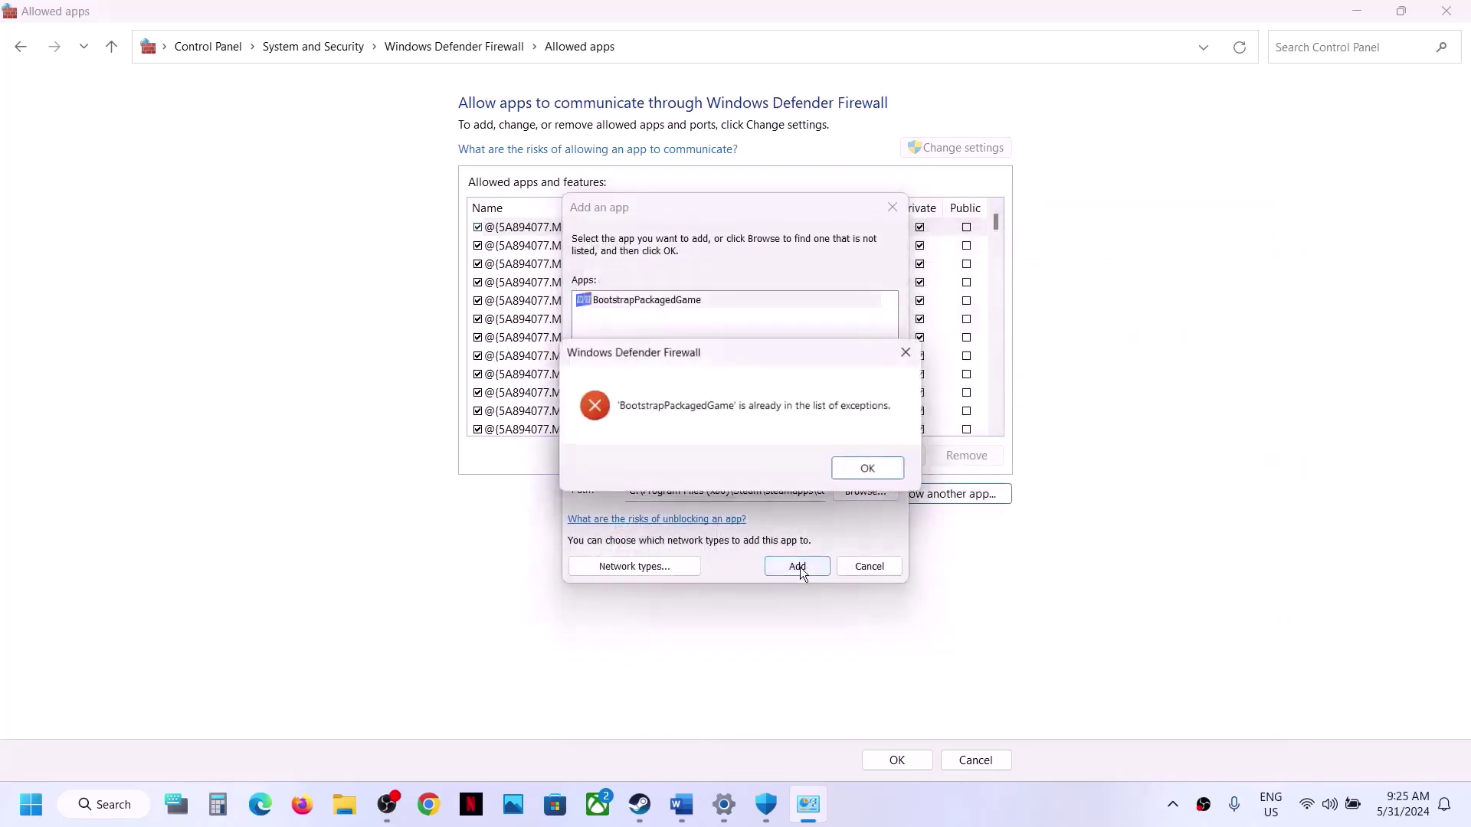
pyautogui.click(853, 474)
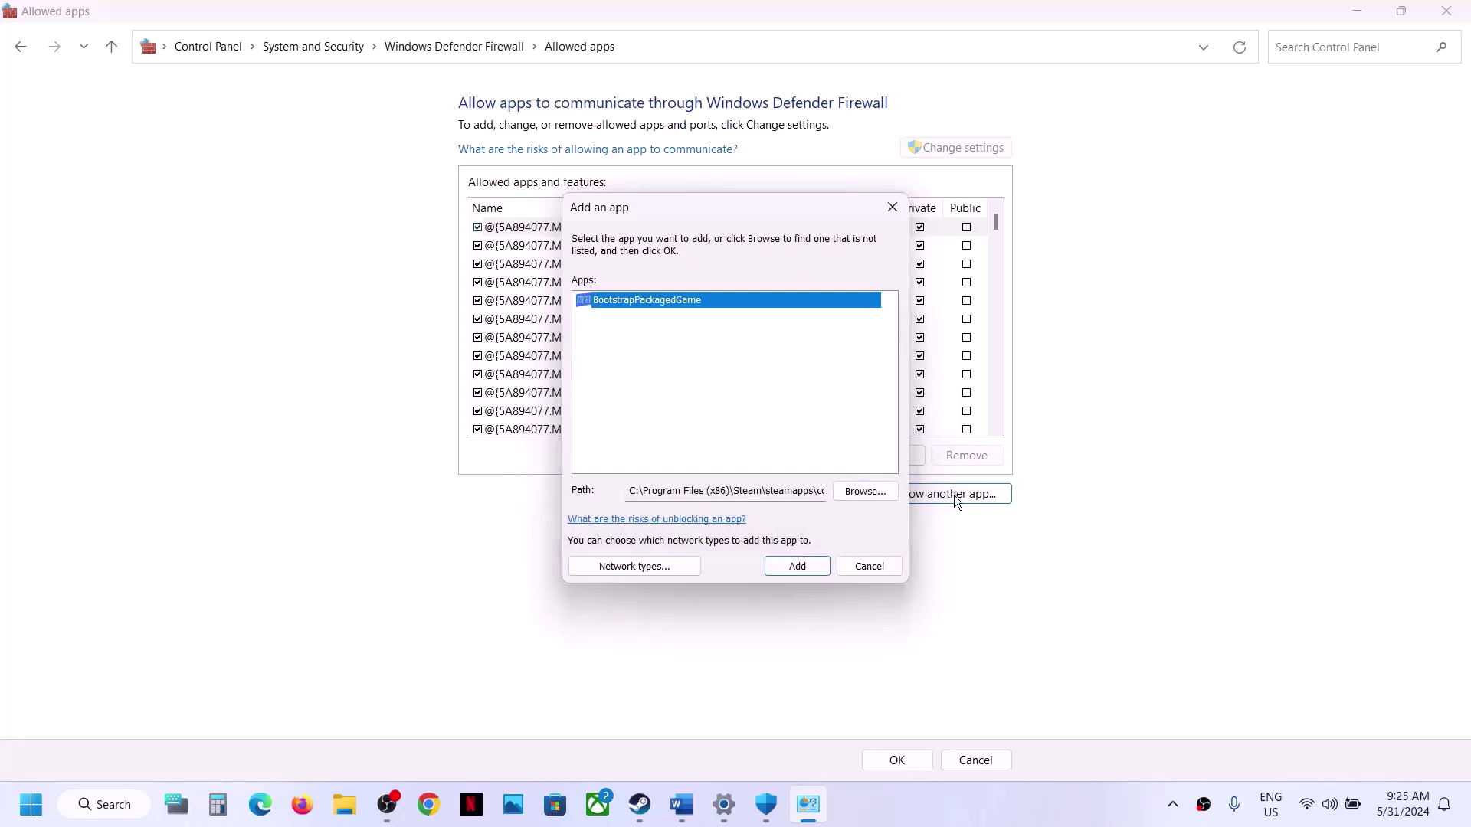
pyautogui.click(863, 491)
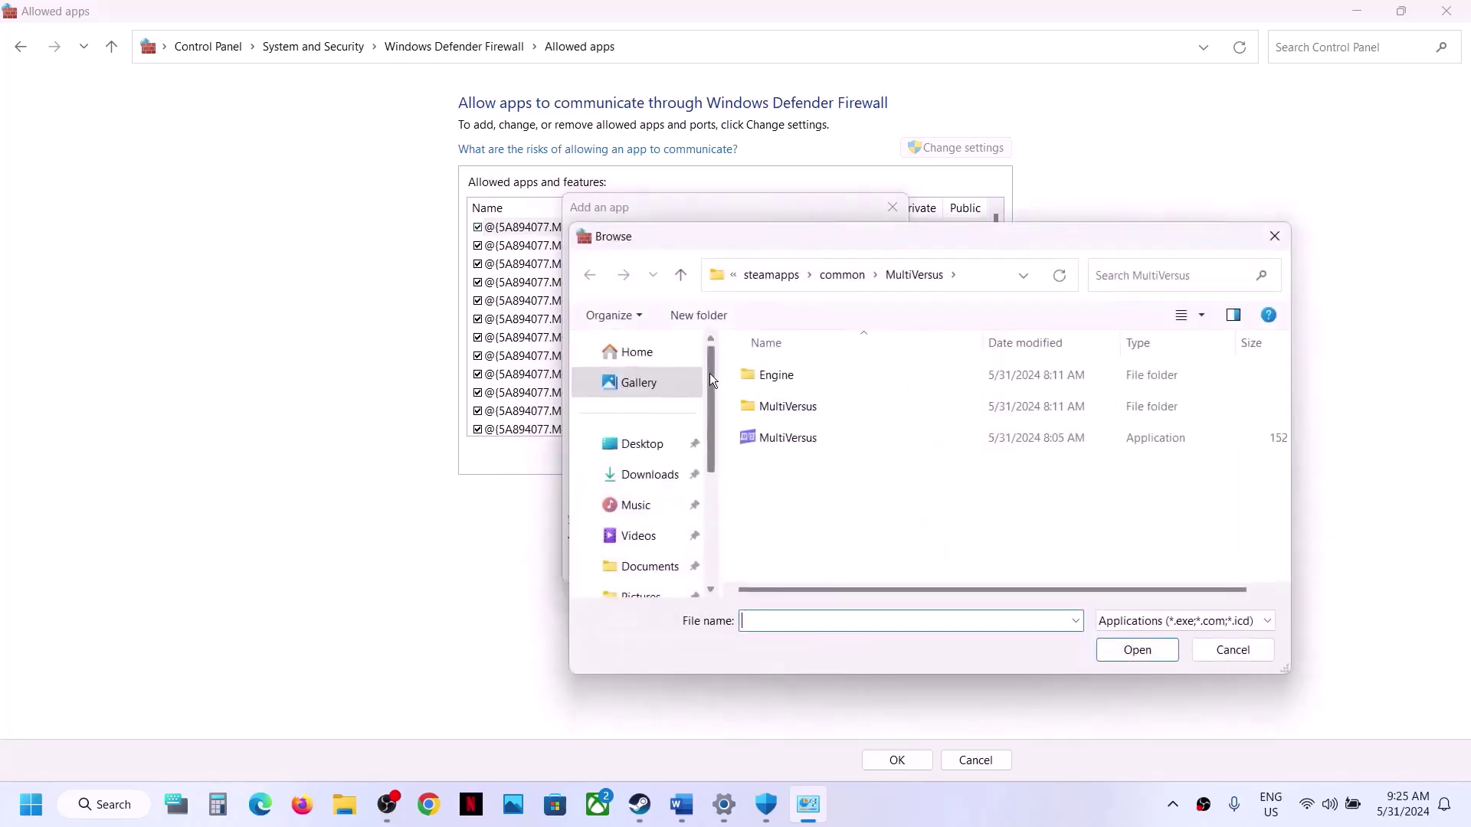
pyautogui.doubleClick(783, 408)
pyautogui.doubleClick(779, 375)
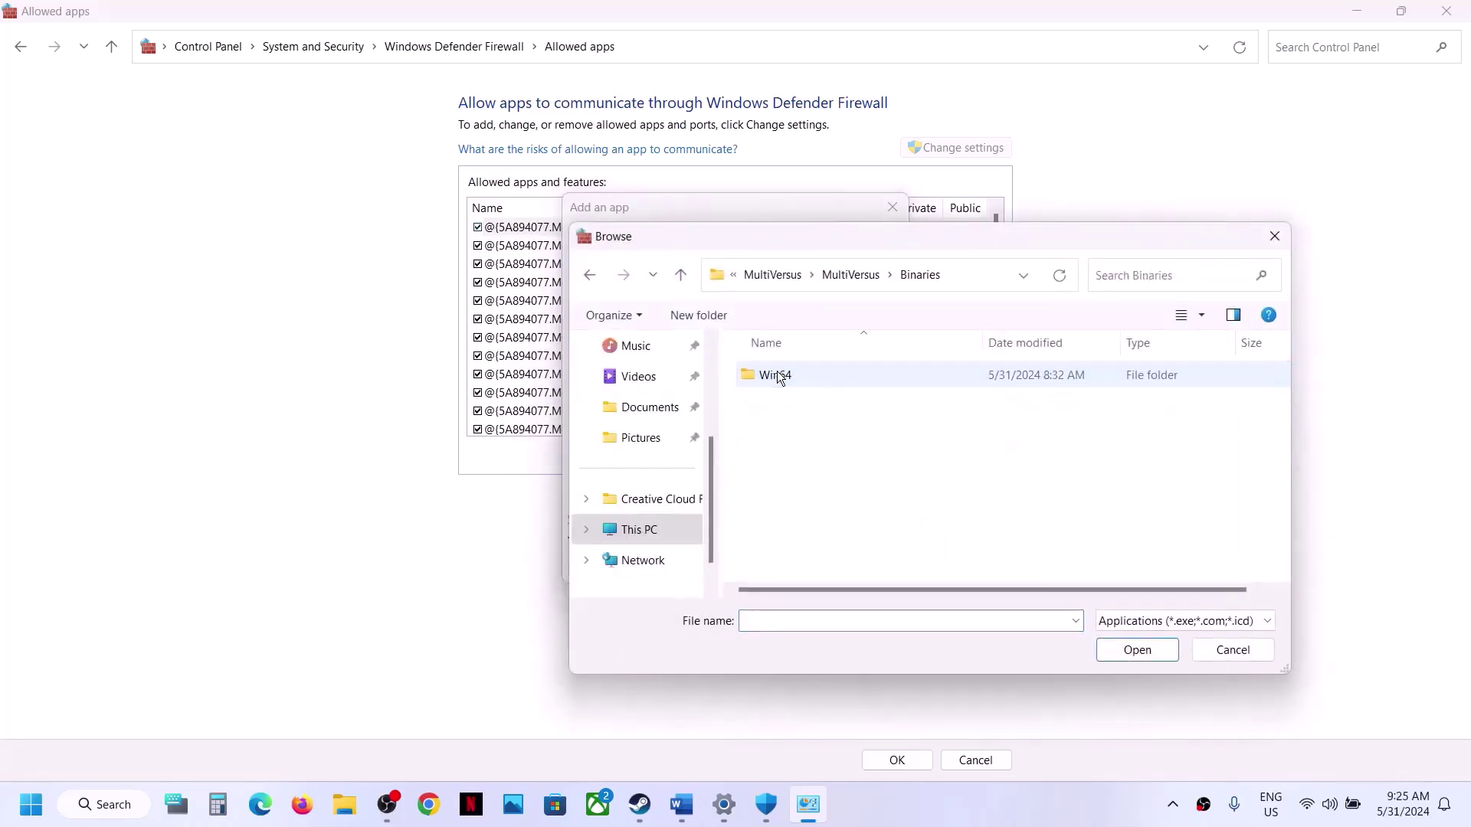
pyautogui.doubleClick(777, 375)
pyautogui.click(825, 419)
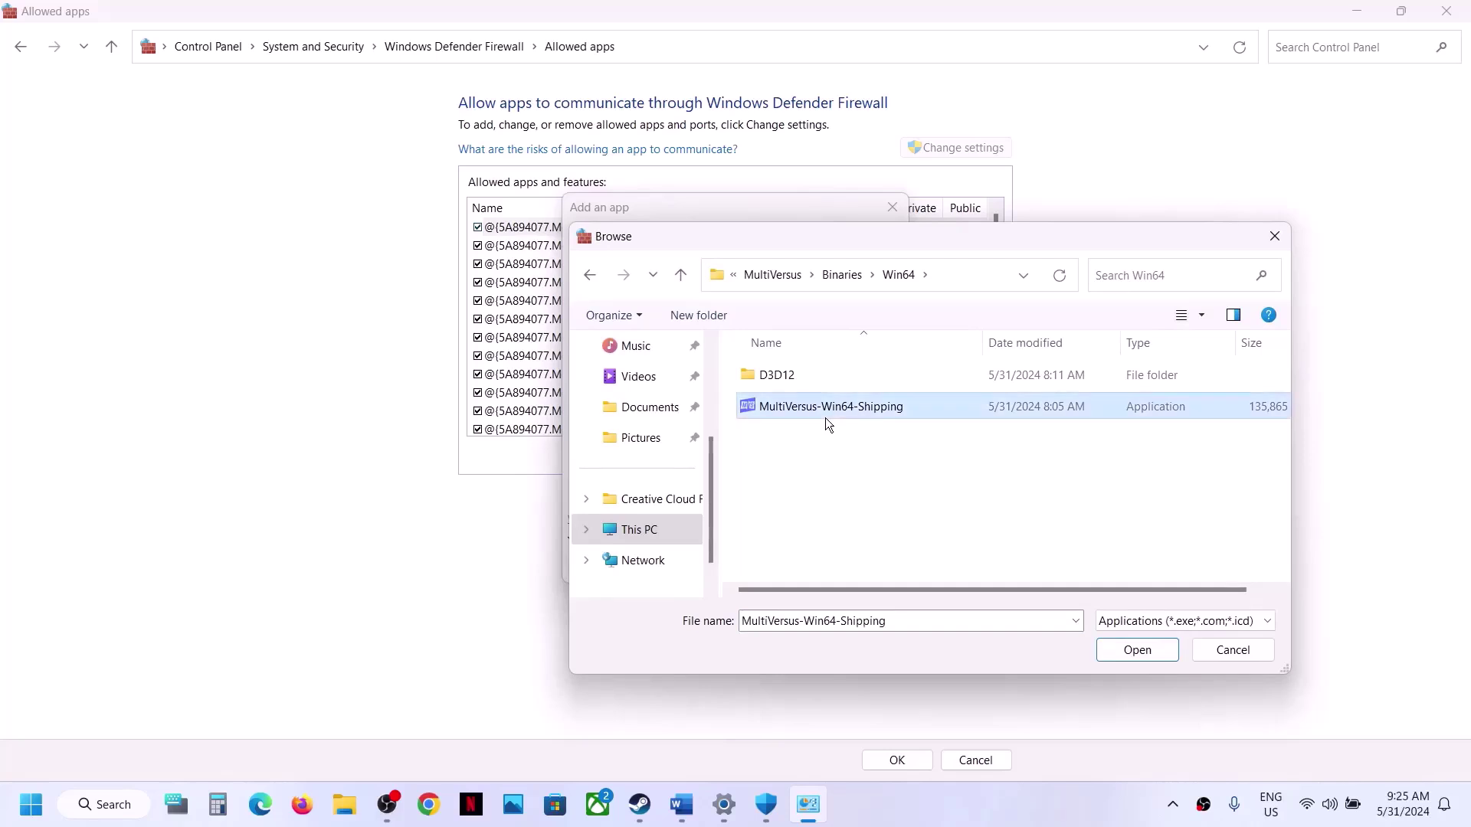
pyautogui.click(1135, 649)
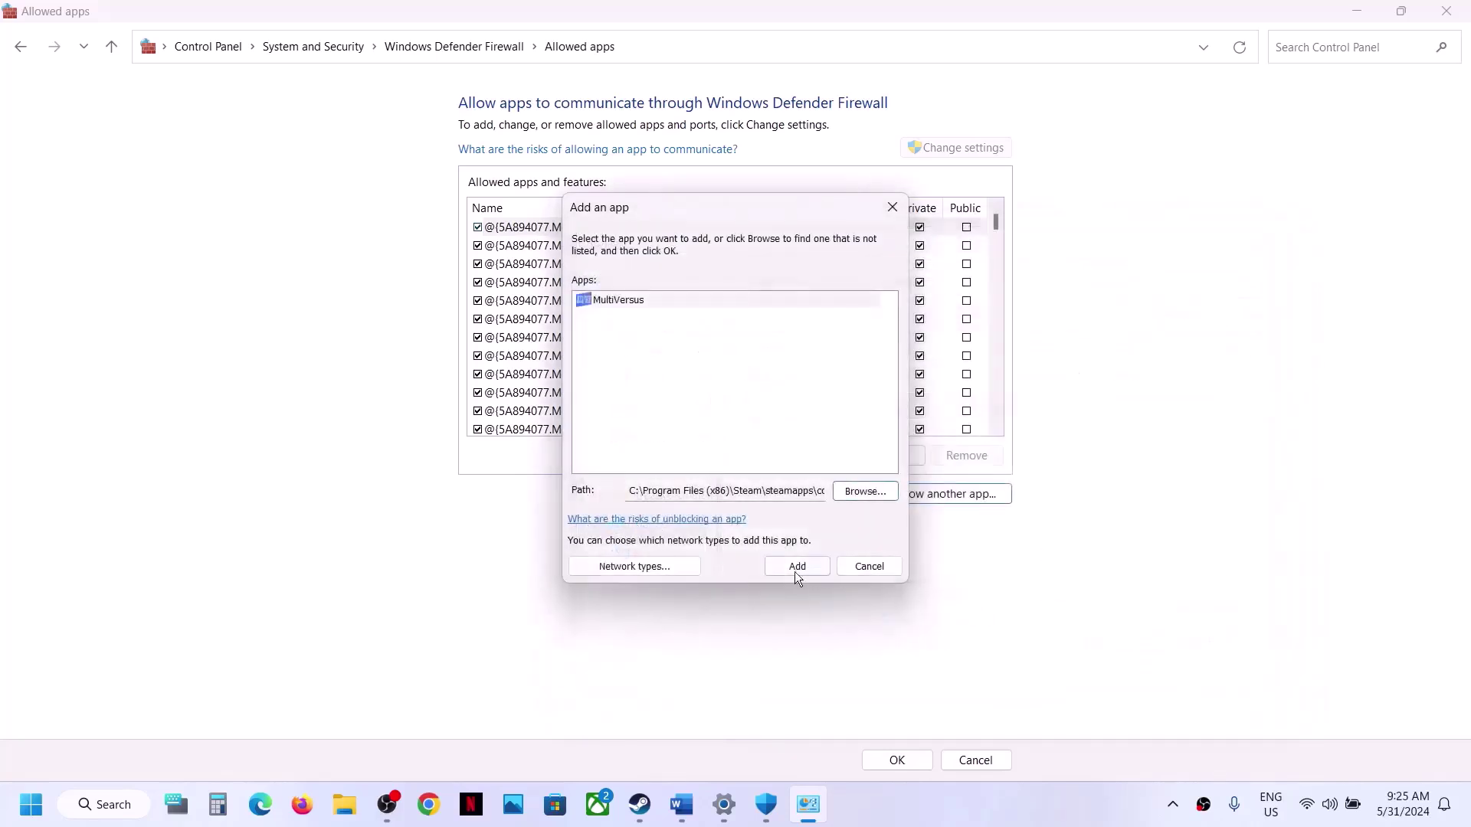
pyautogui.click(771, 565)
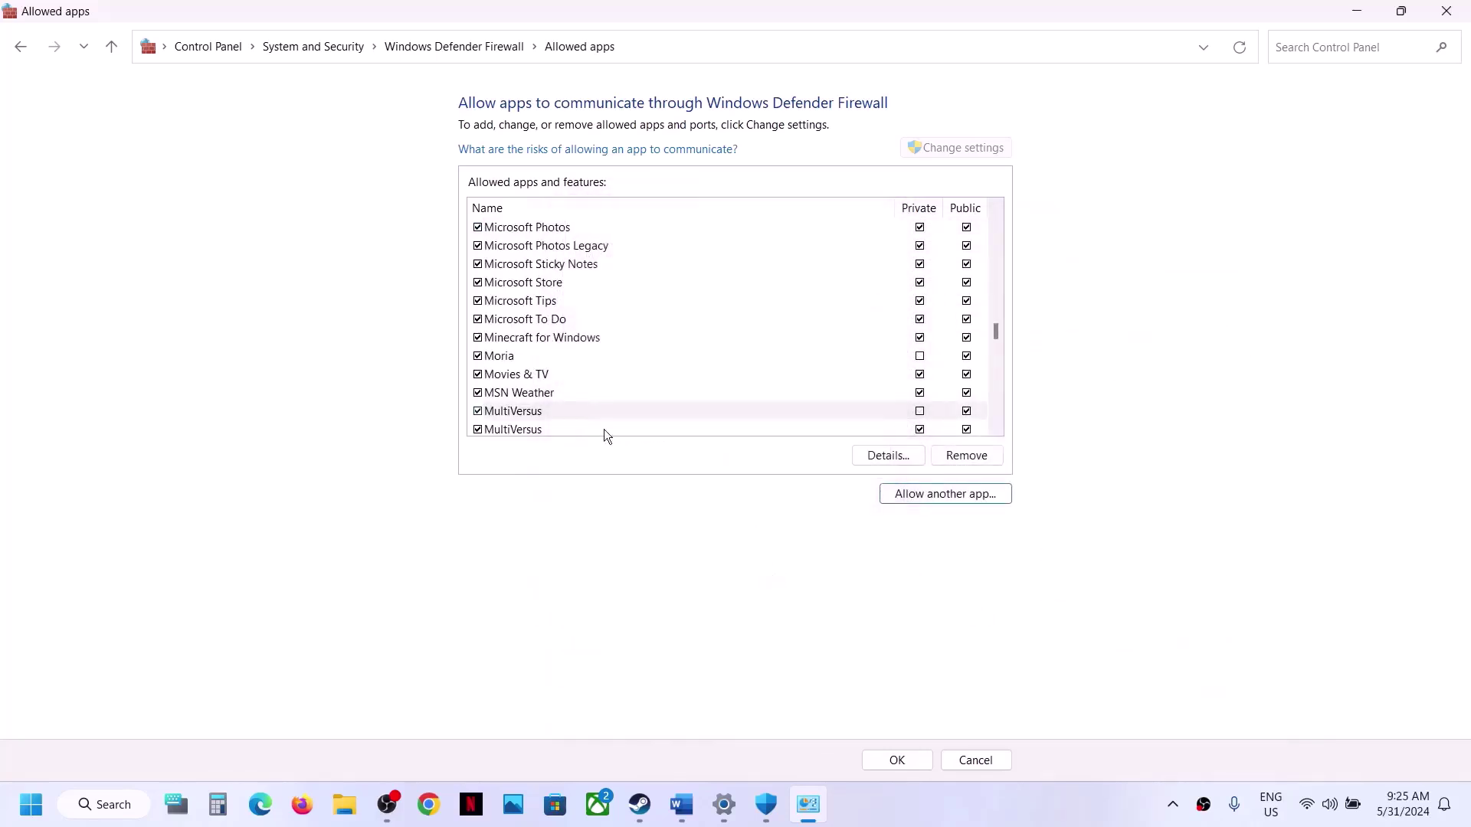
pyautogui.click(897, 760)
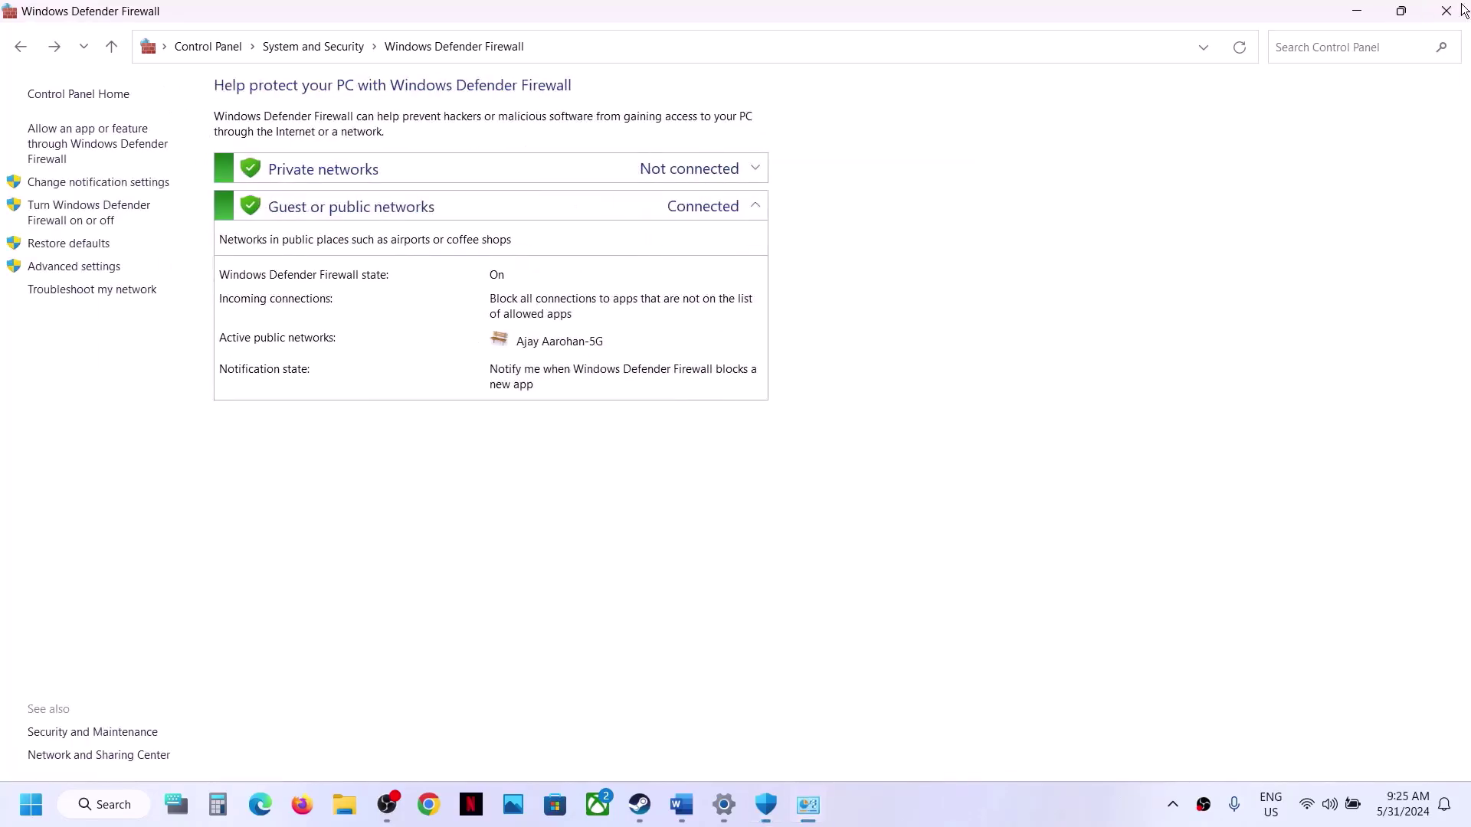
# Step: Close the Firewall, Security and Settings windows and highlight the notes' Step 4 administrator phrase
pyautogui.click(1446, 11)
pyautogui.click(1446, 11)
pyautogui.click(1448, 14)
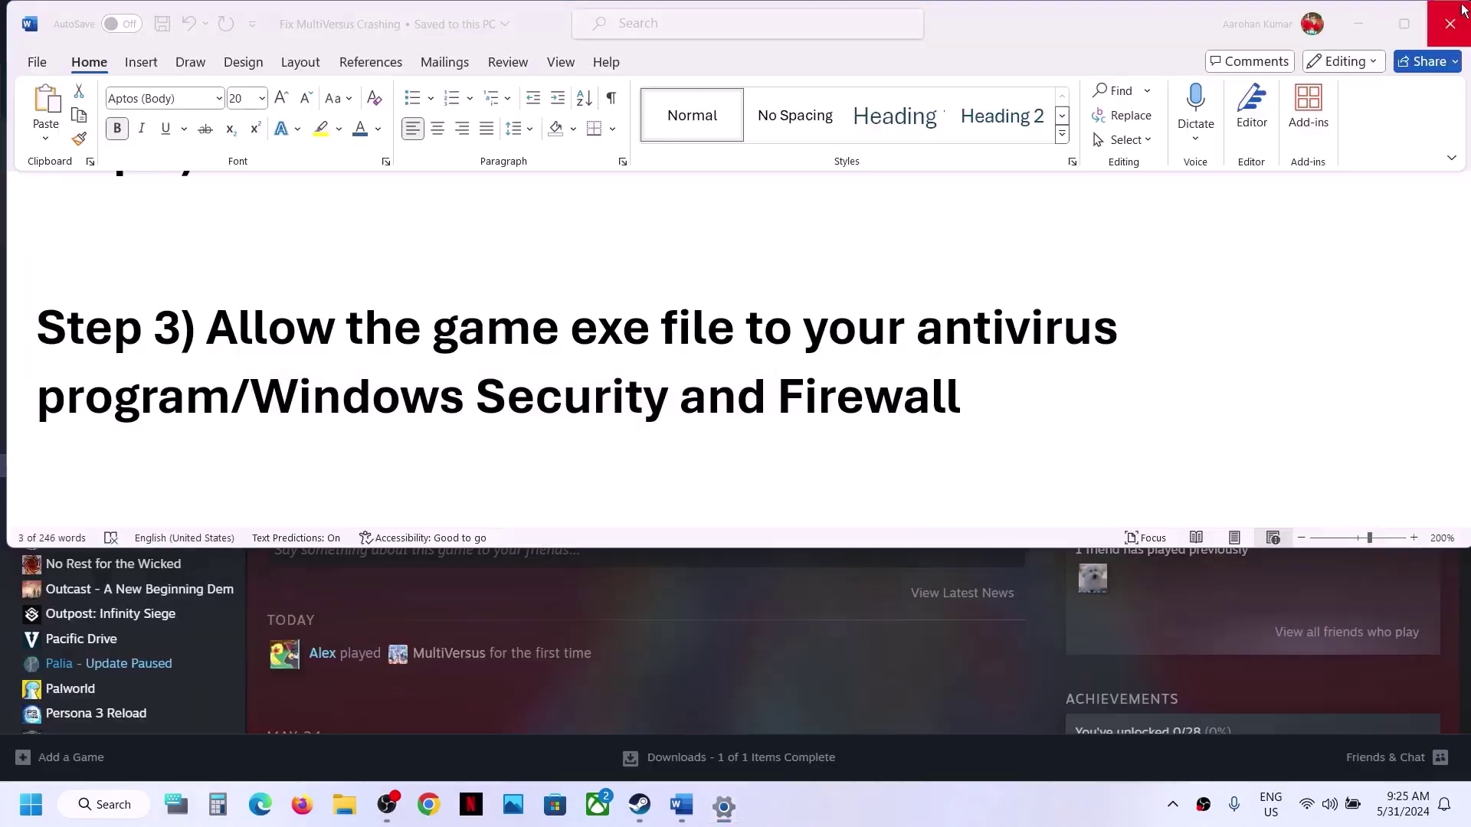
pyautogui.scroll(-4, 826, 439)
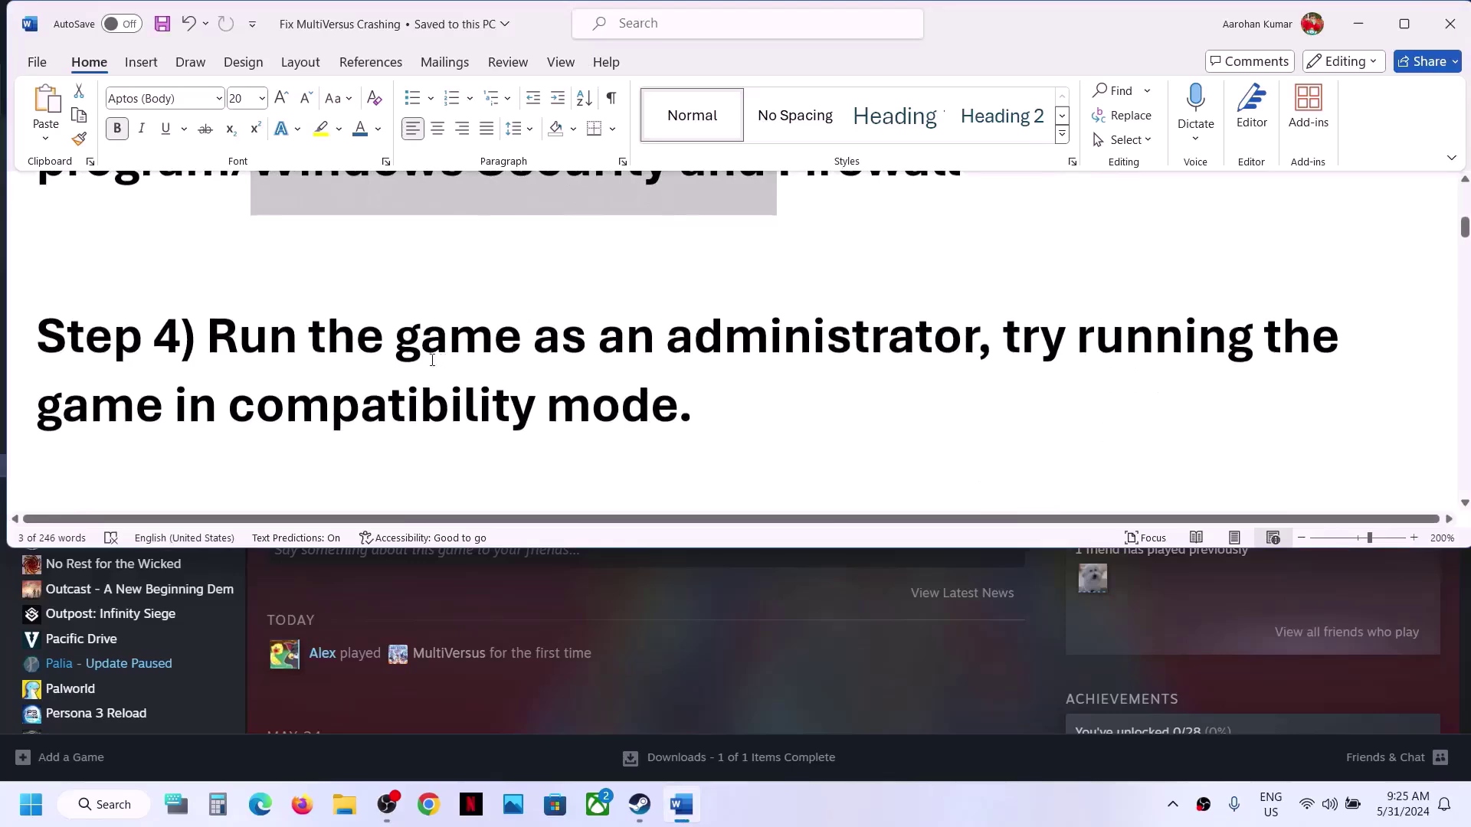
pyautogui.moveTo(340, 342); pyautogui.dragTo(864, 351)
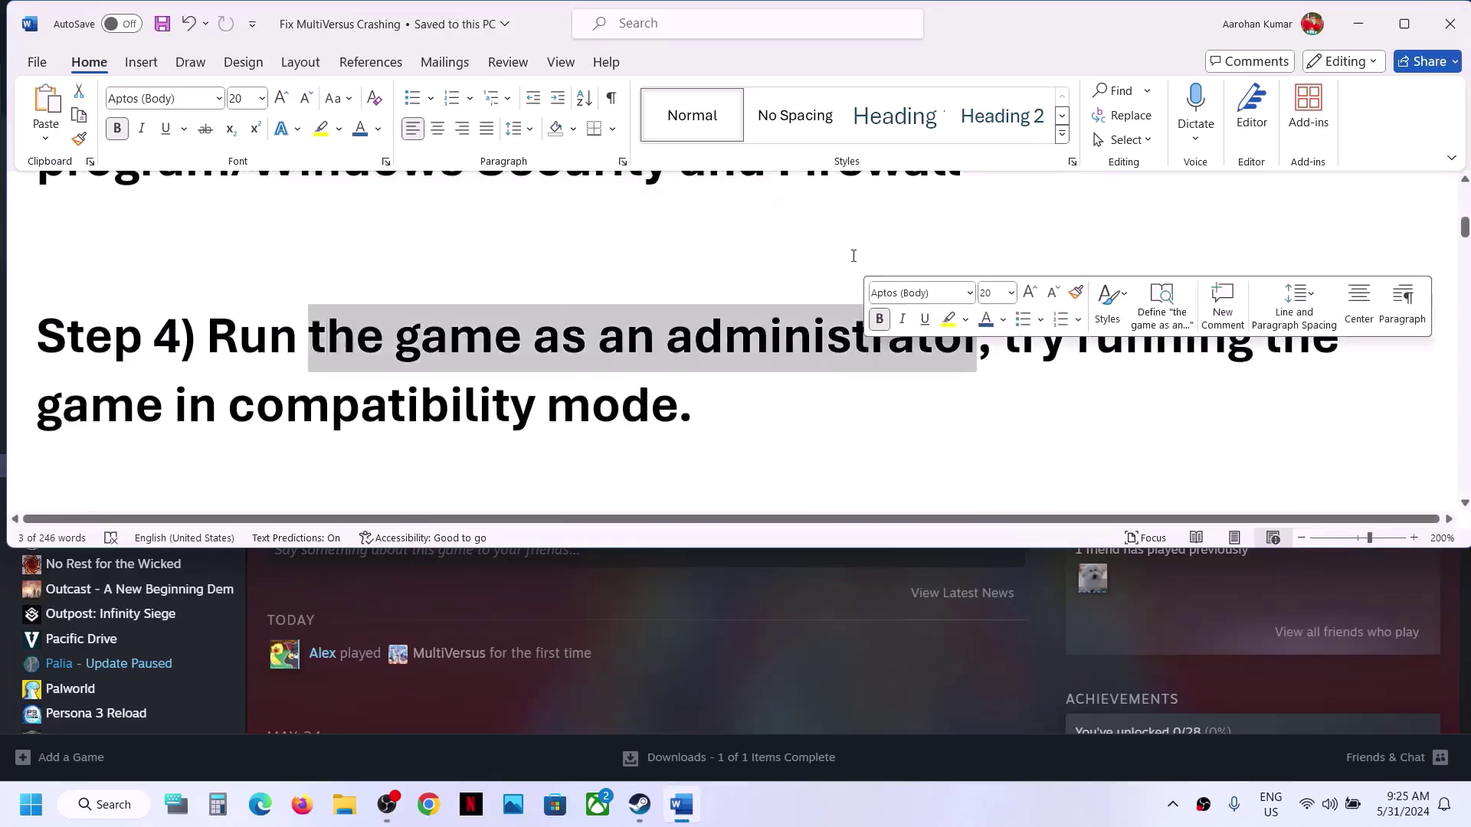
pyautogui.click(1358, 23)
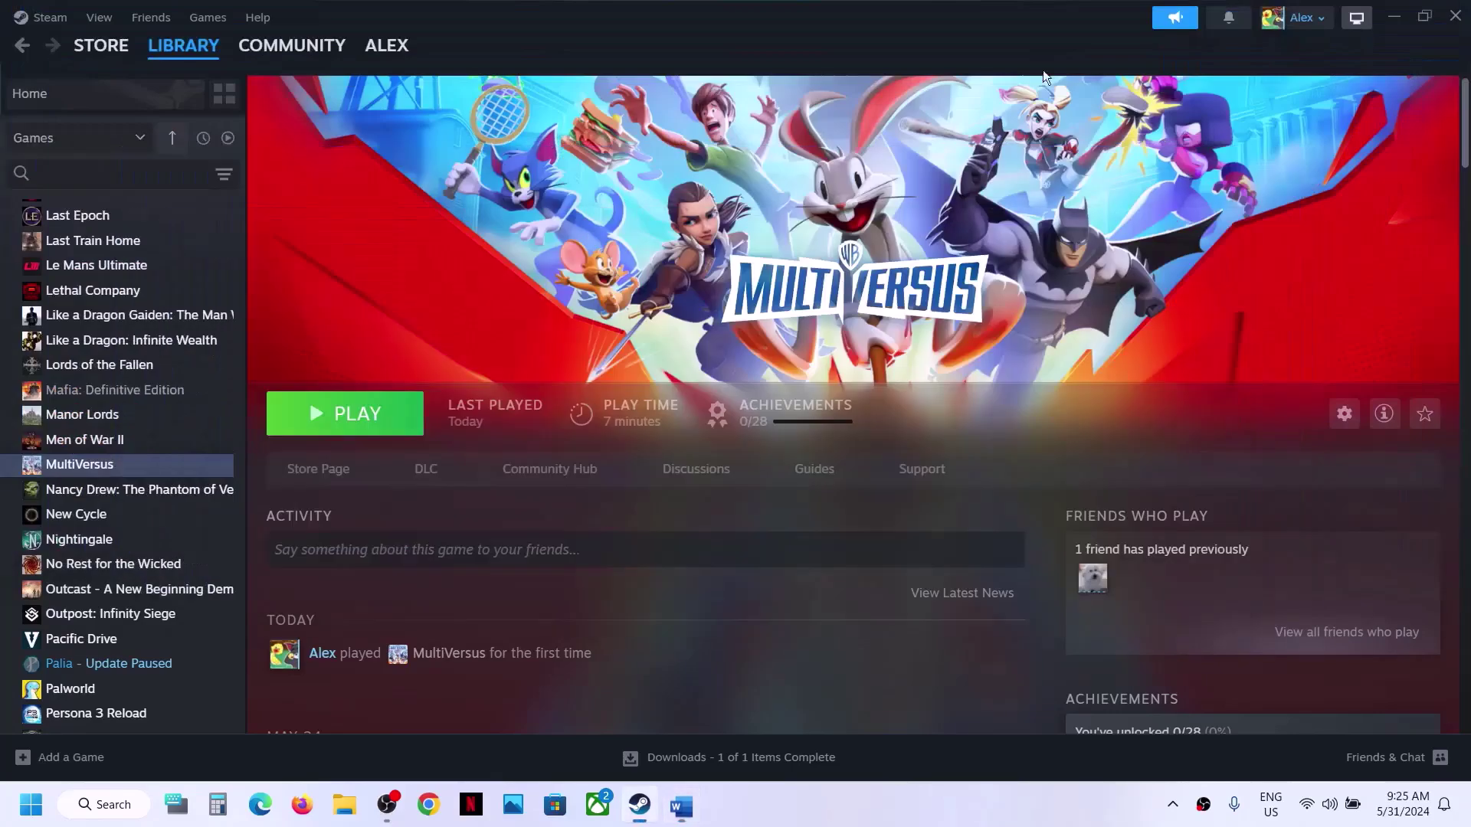
# Step: Open MultiVersus's local install folder from its Steam library Manage menu
pyautogui.rightClick(130, 464)
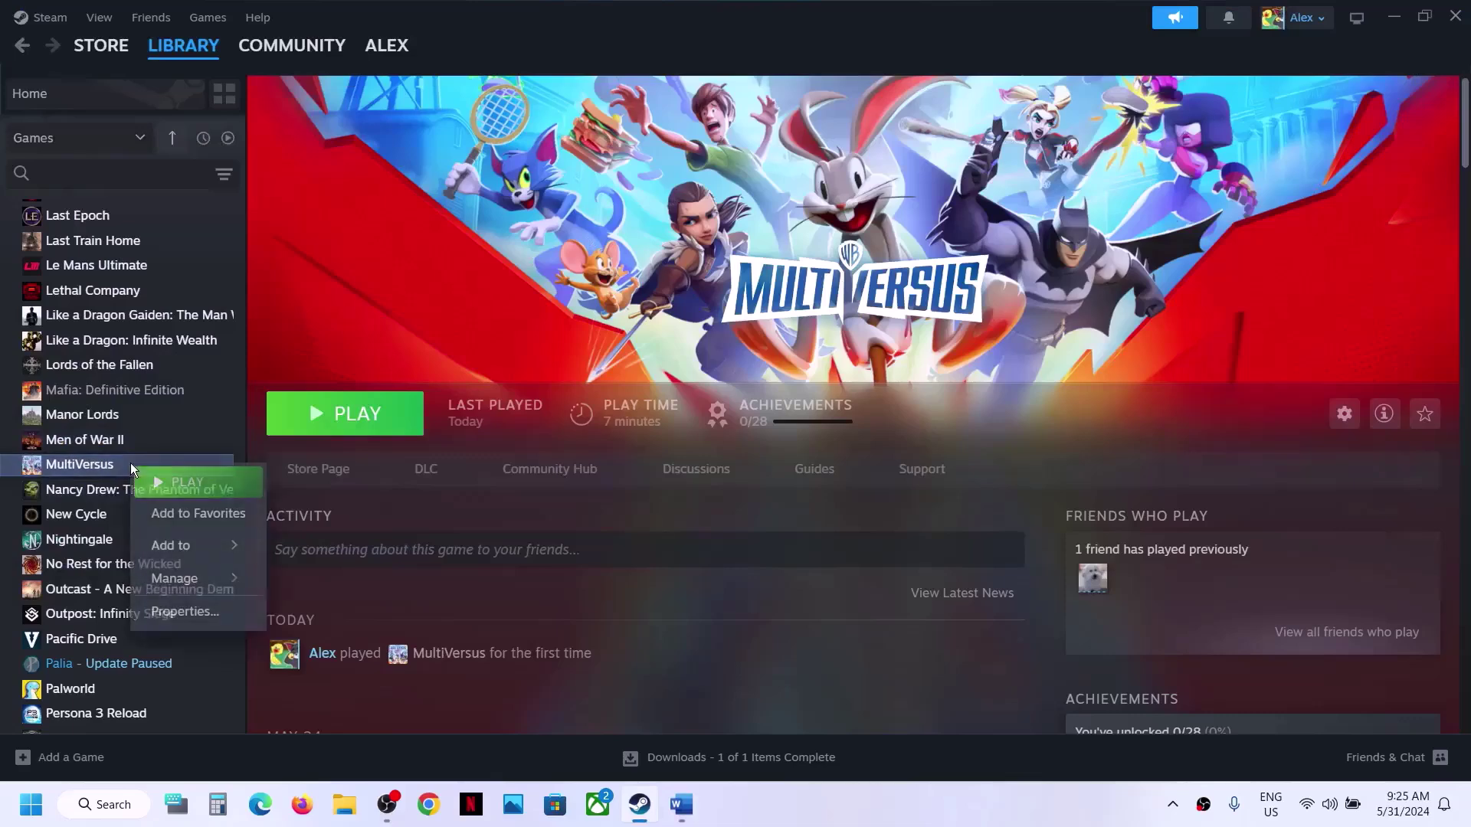
pyautogui.moveTo(220, 562)
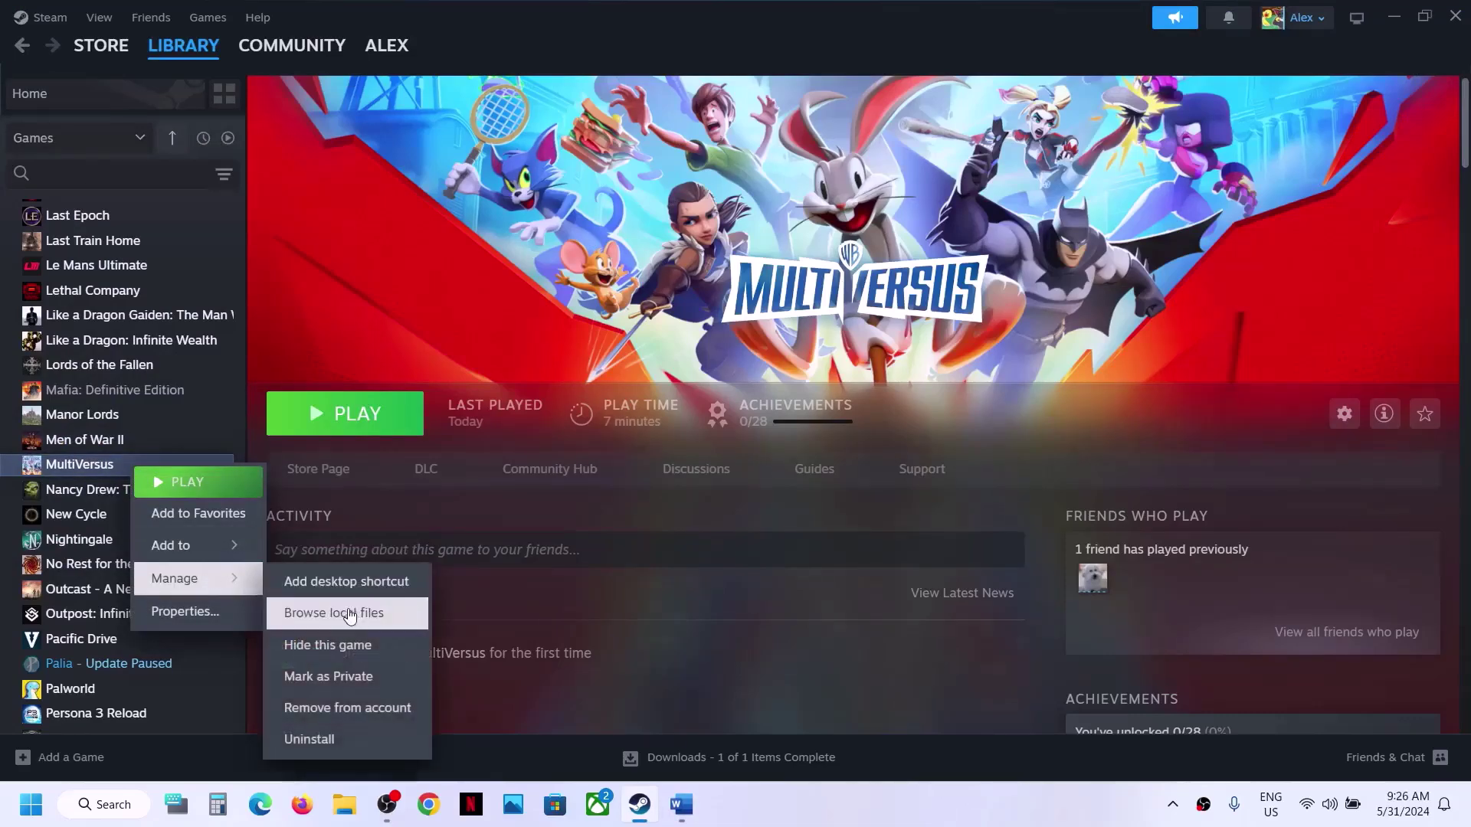
pyautogui.click(365, 622)
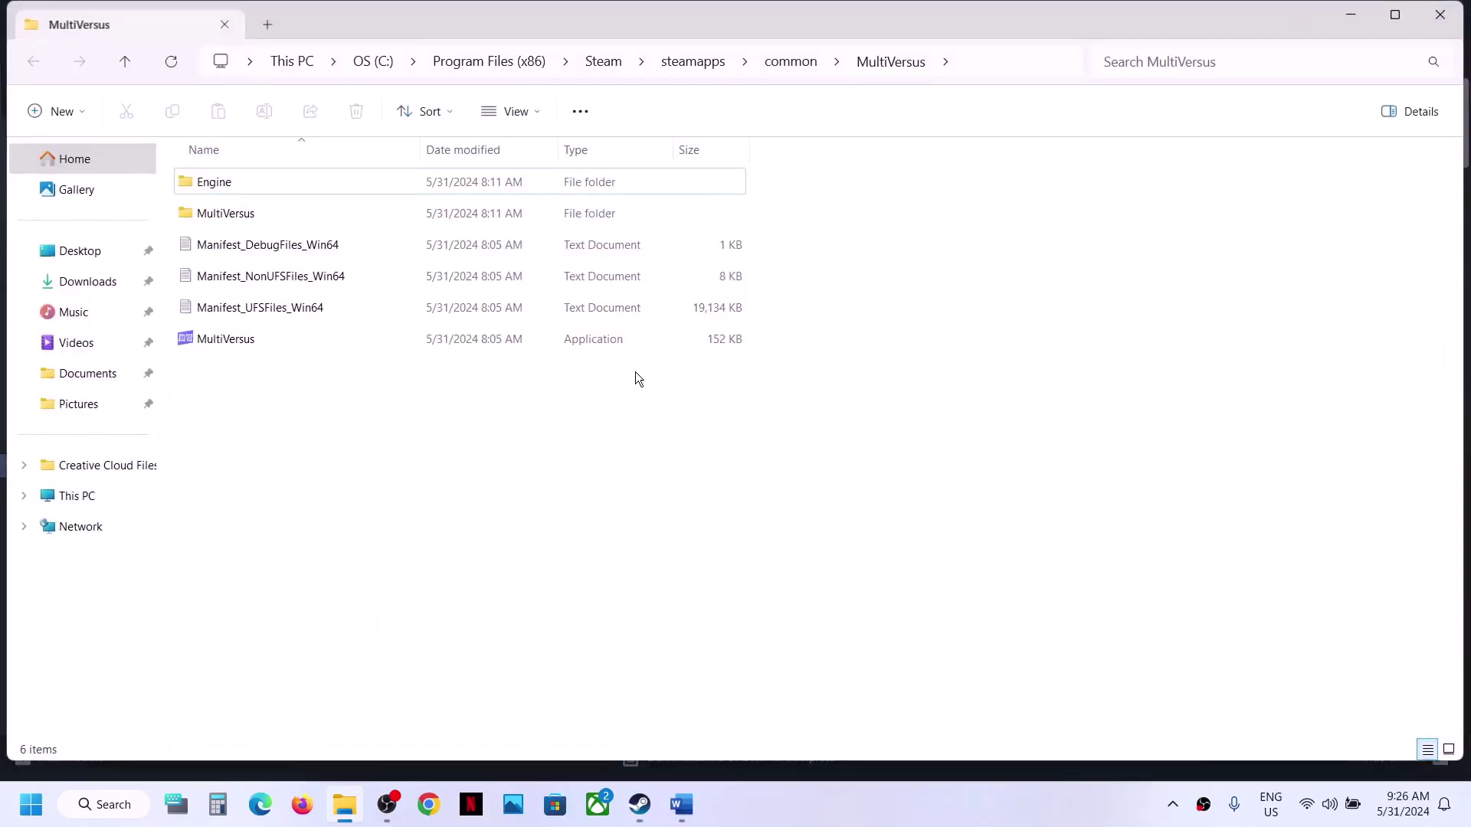
# Step: Set the MultiVersus application to always run as administrator in its Compatibility properties
pyautogui.click(242, 346)
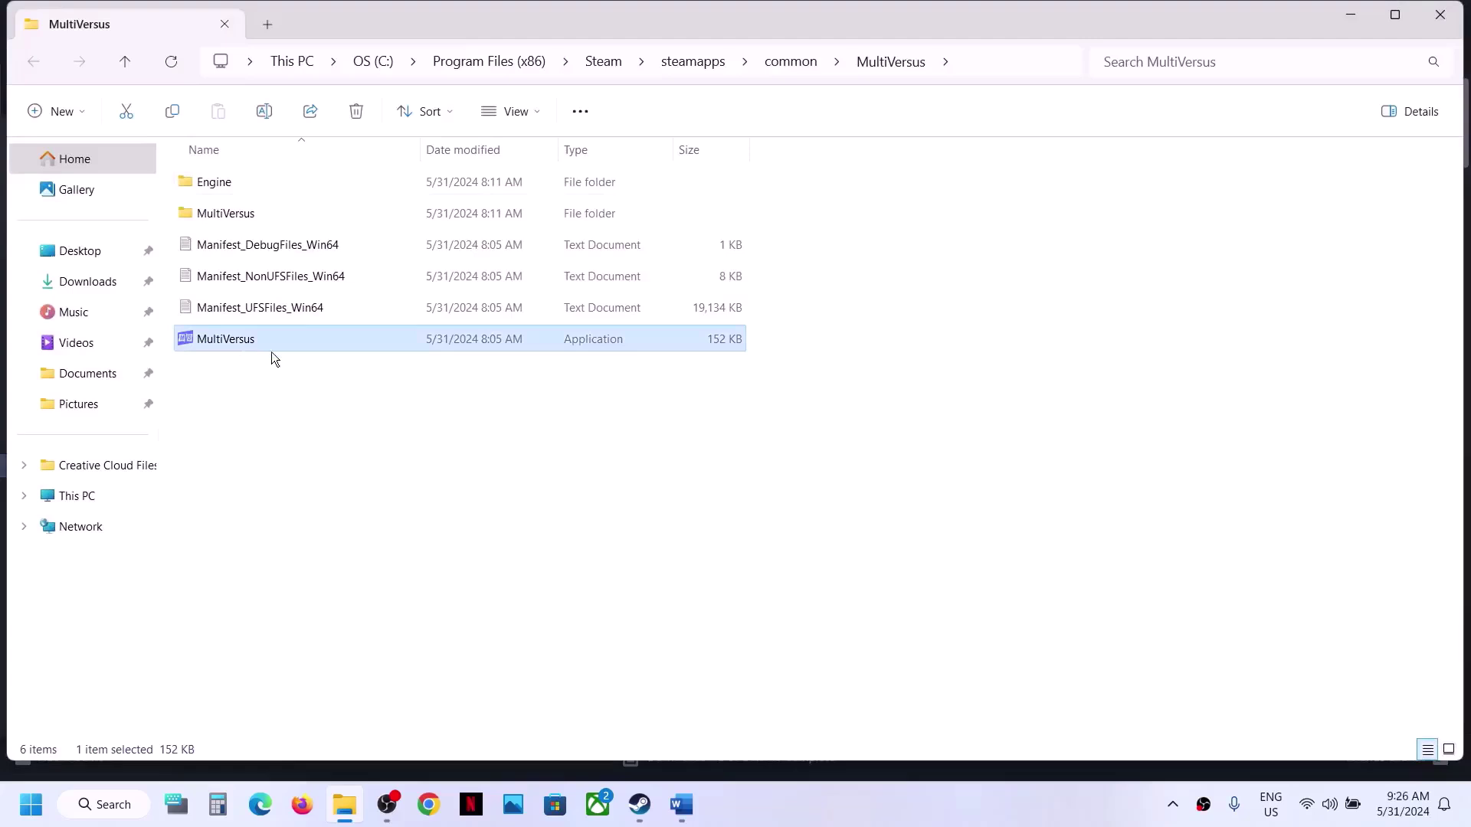
pyautogui.rightClick(245, 349)
pyautogui.click(309, 501)
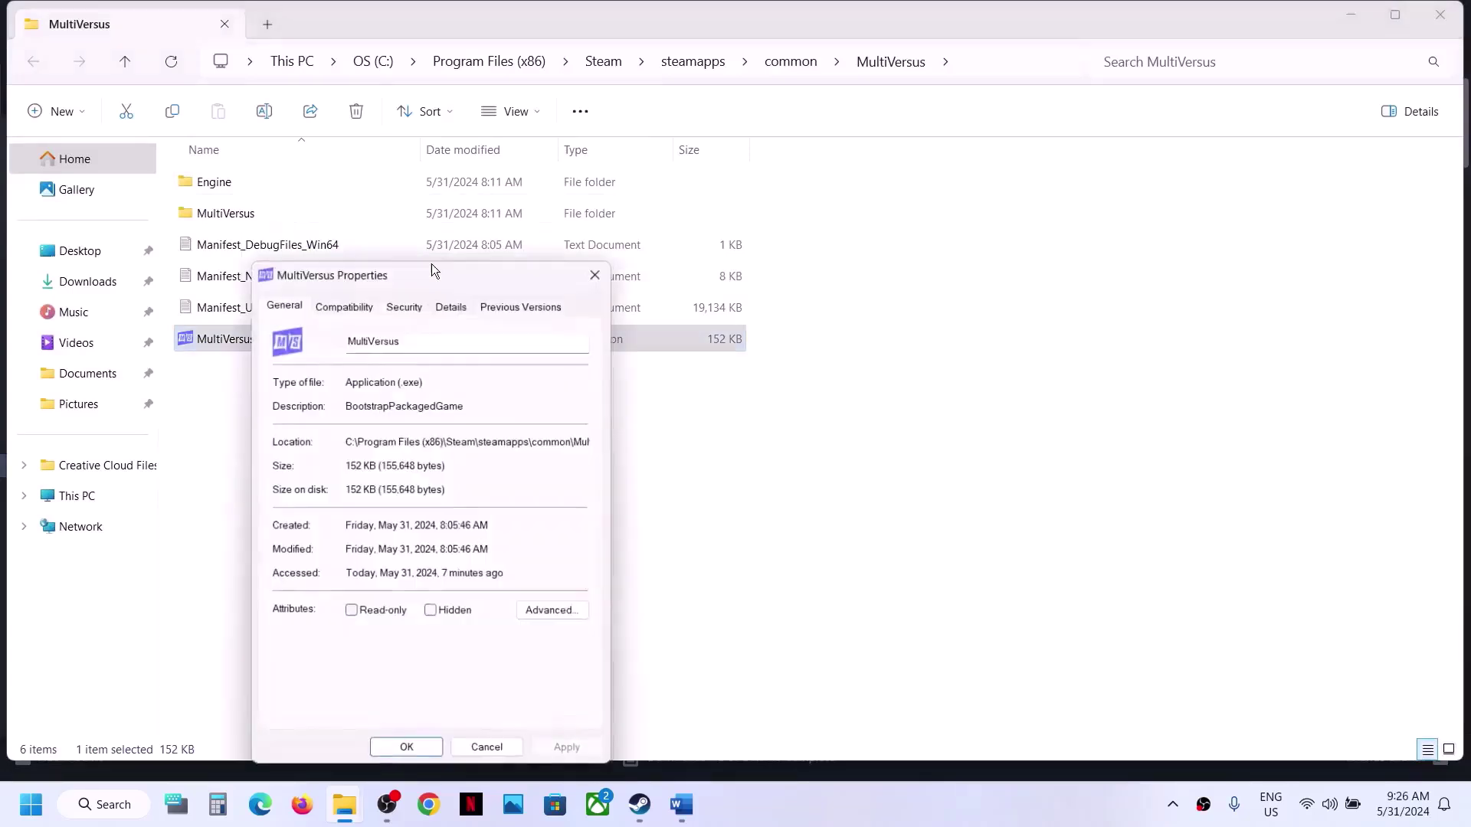
pyautogui.click(353, 307)
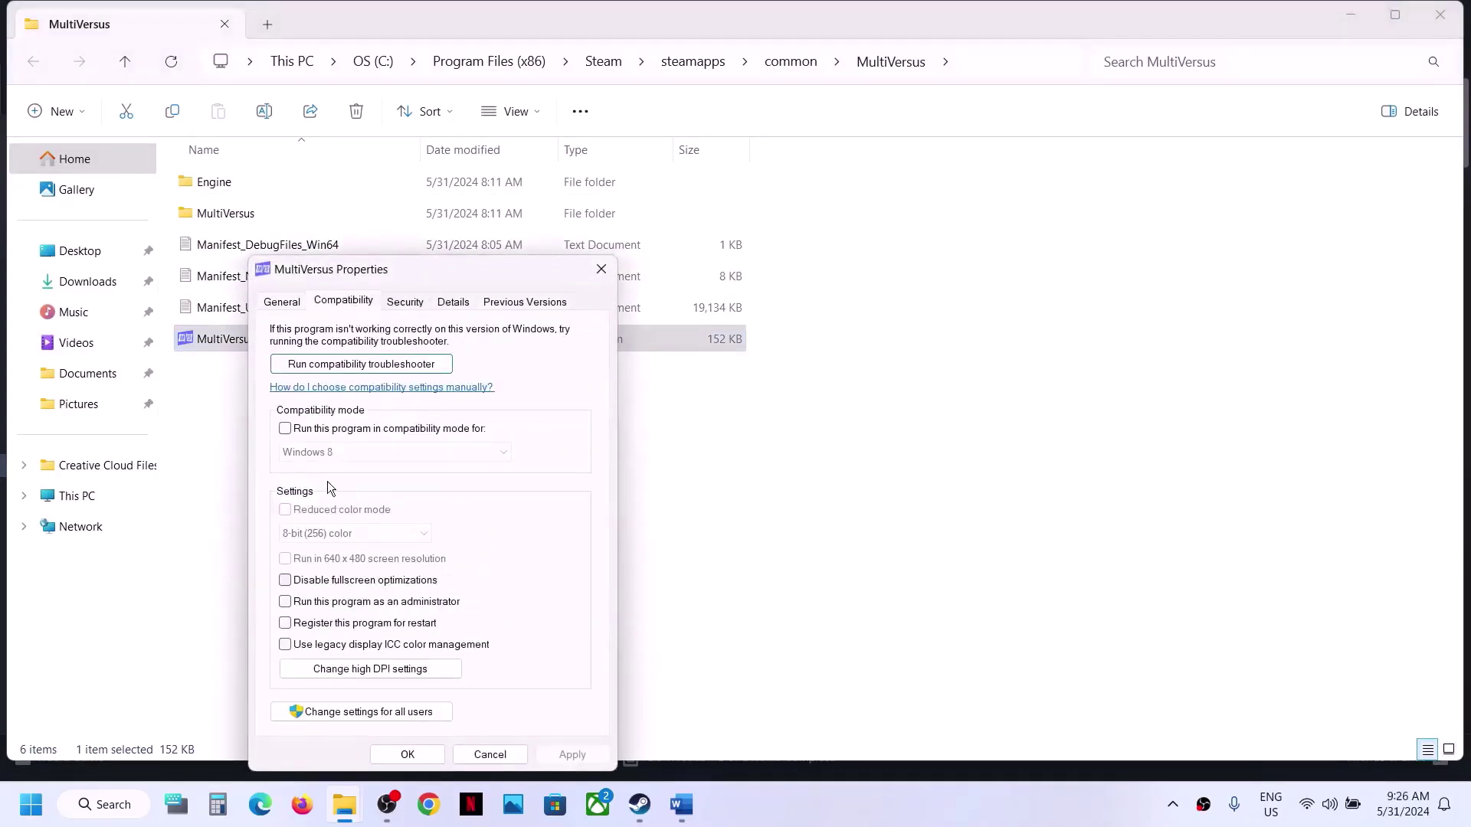
pyautogui.click(285, 601)
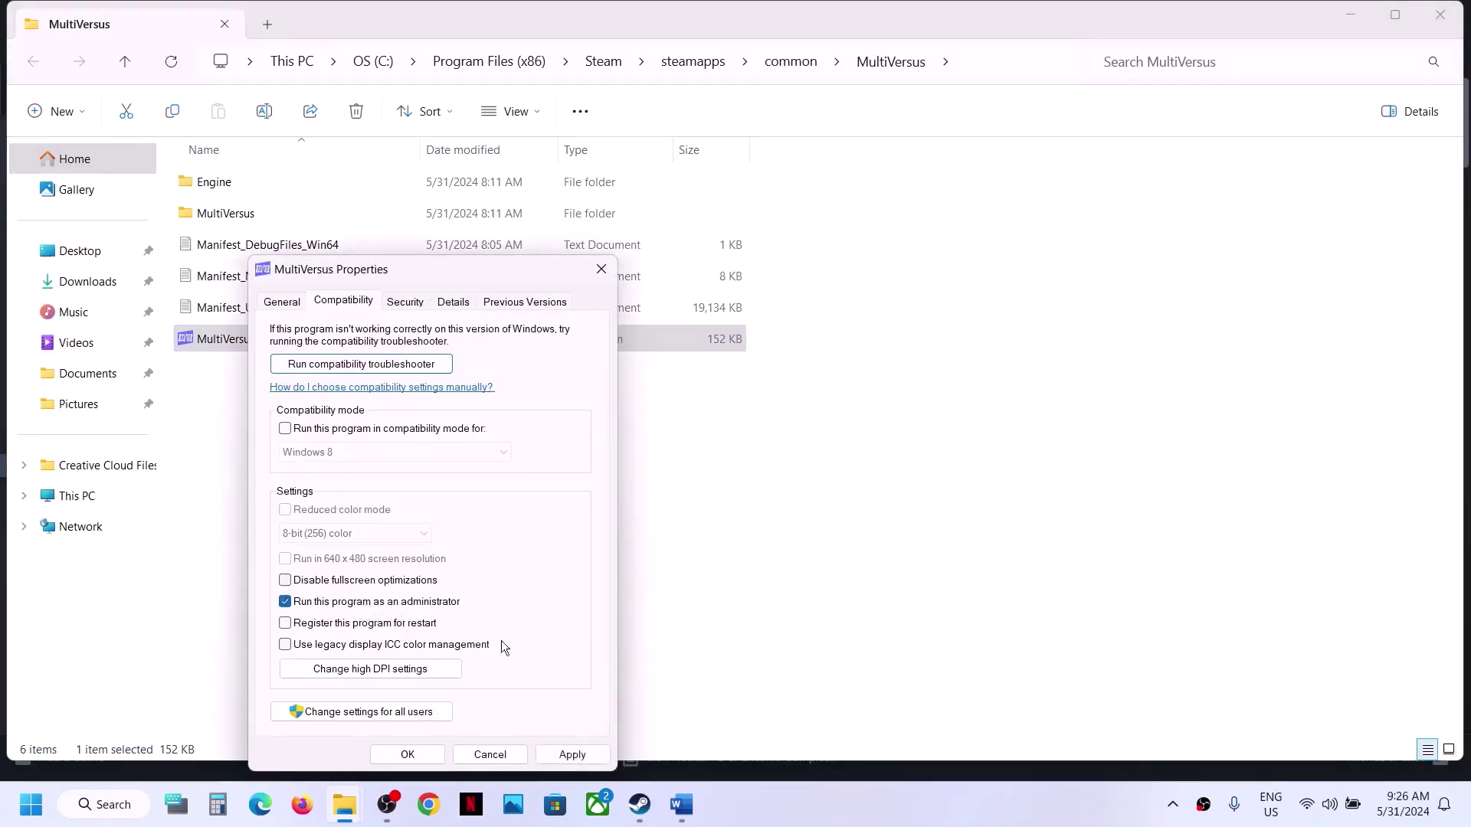
pyautogui.click(572, 754)
pyautogui.click(407, 754)
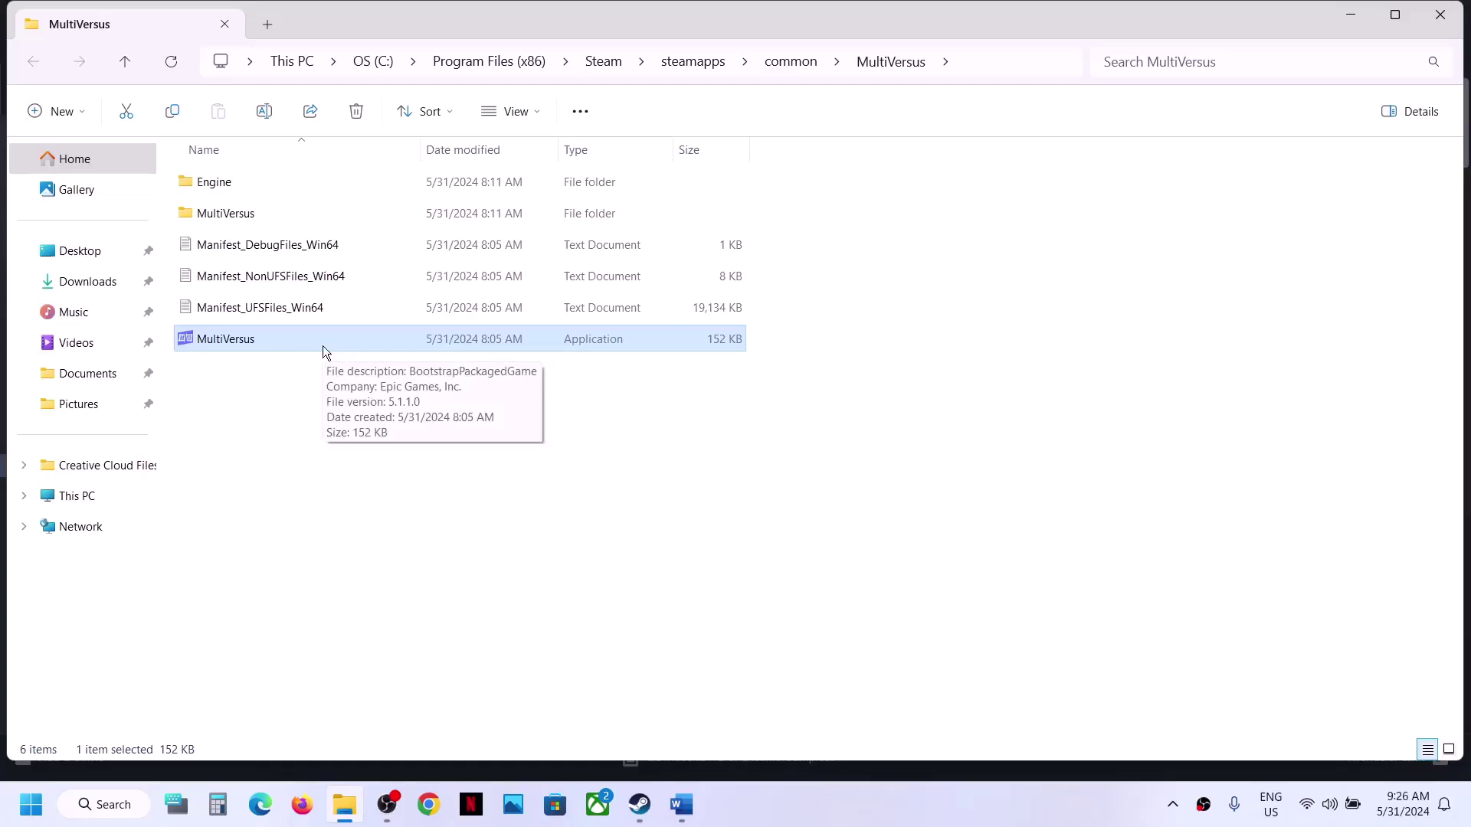
# Step: Turn on Windows 8 compatibility mode for the MultiVersus application
pyautogui.rightClick(322, 345)
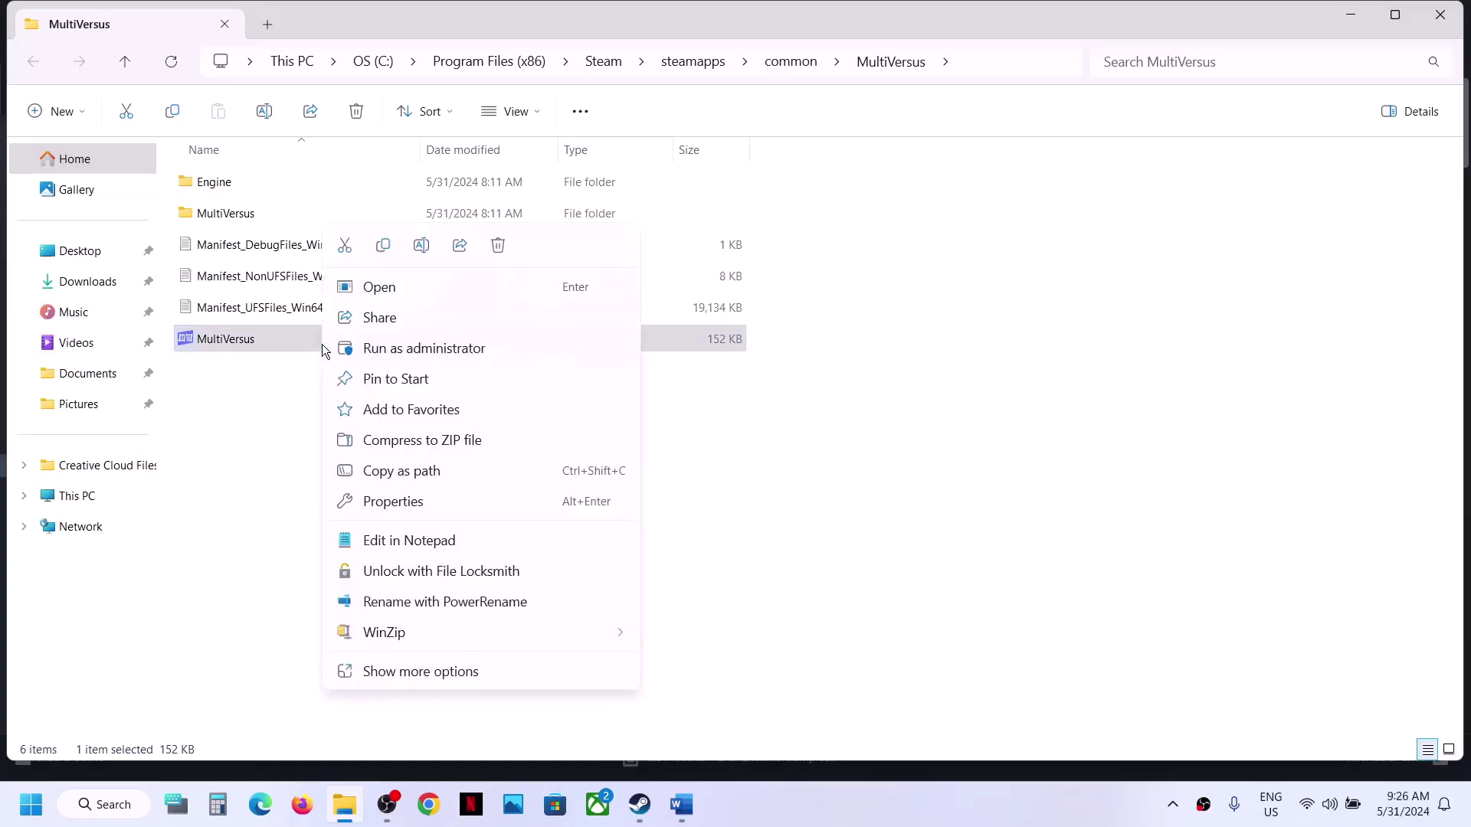
pyautogui.click(433, 499)
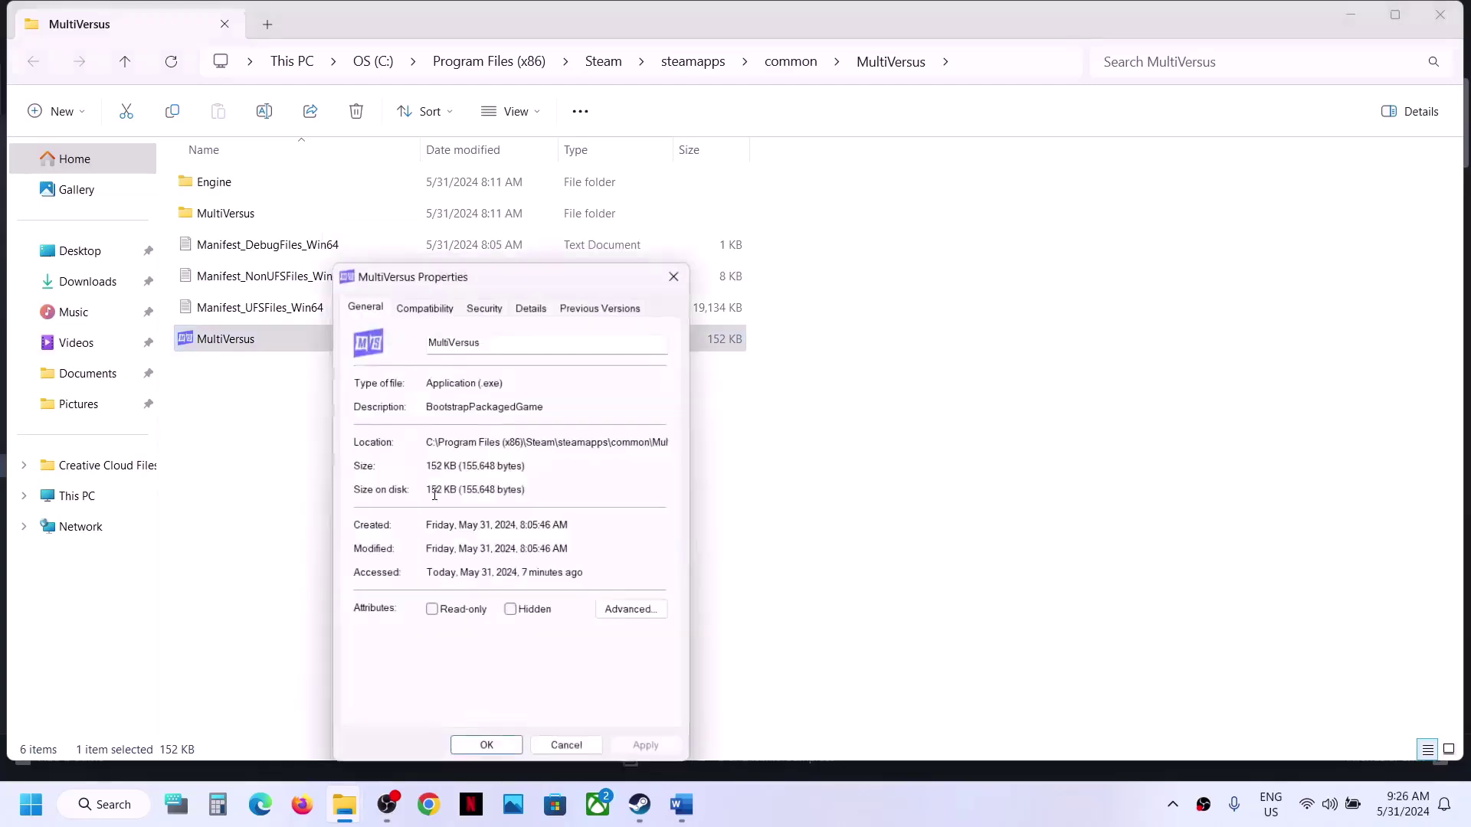
pyautogui.click(433, 304)
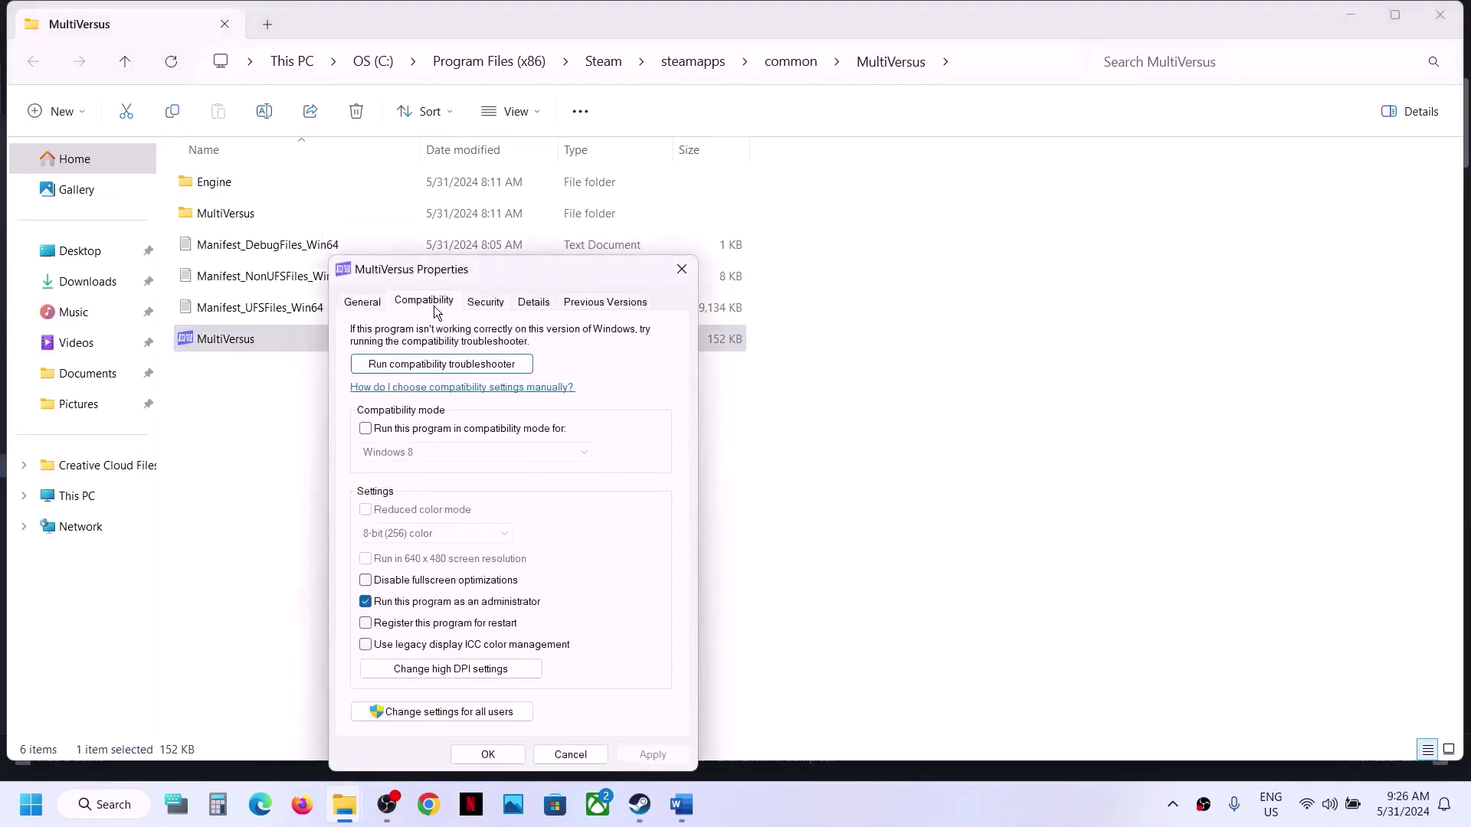
pyautogui.click(364, 429)
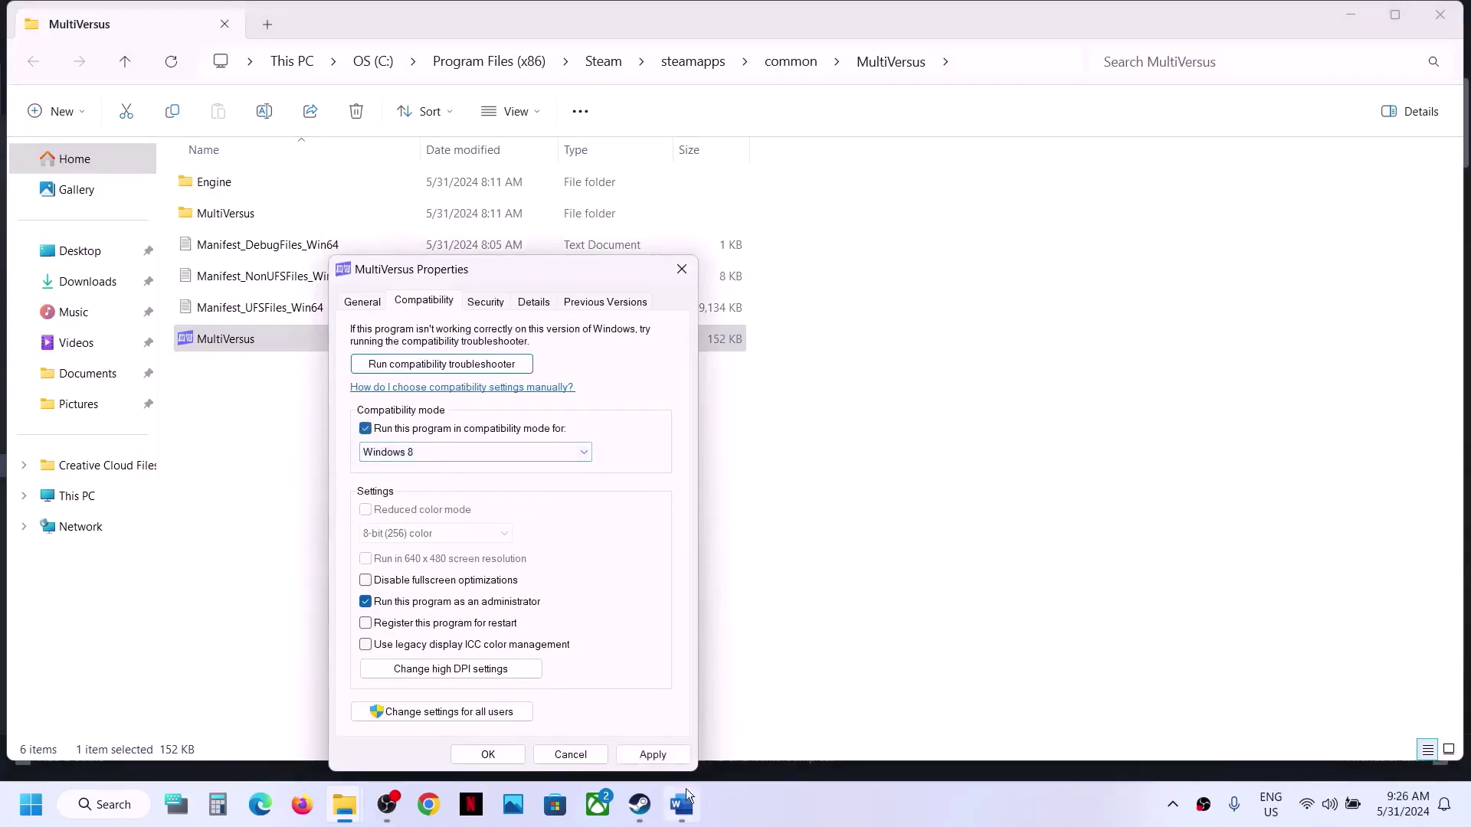
pyautogui.click(655, 758)
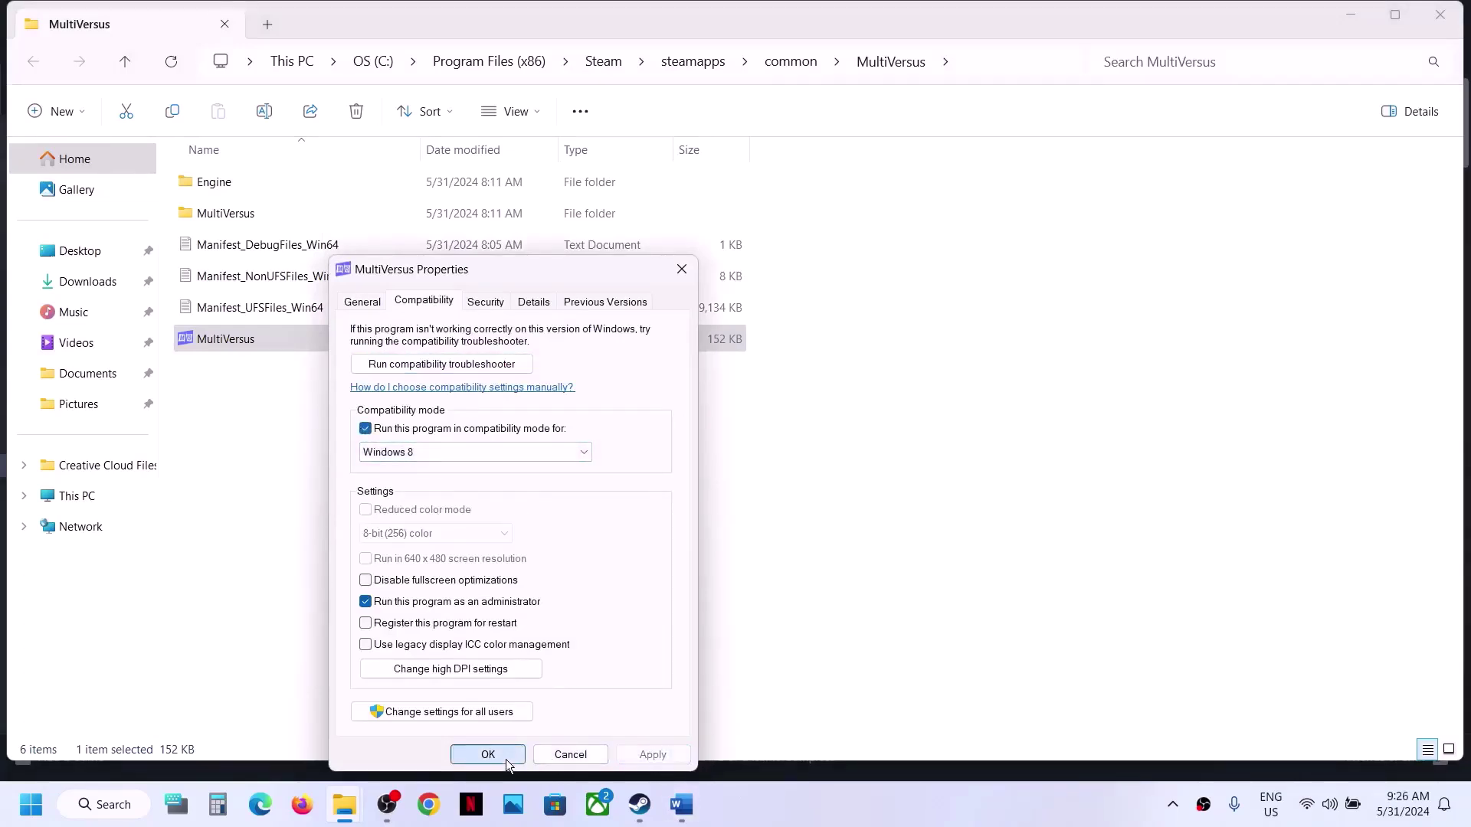
pyautogui.click(506, 758)
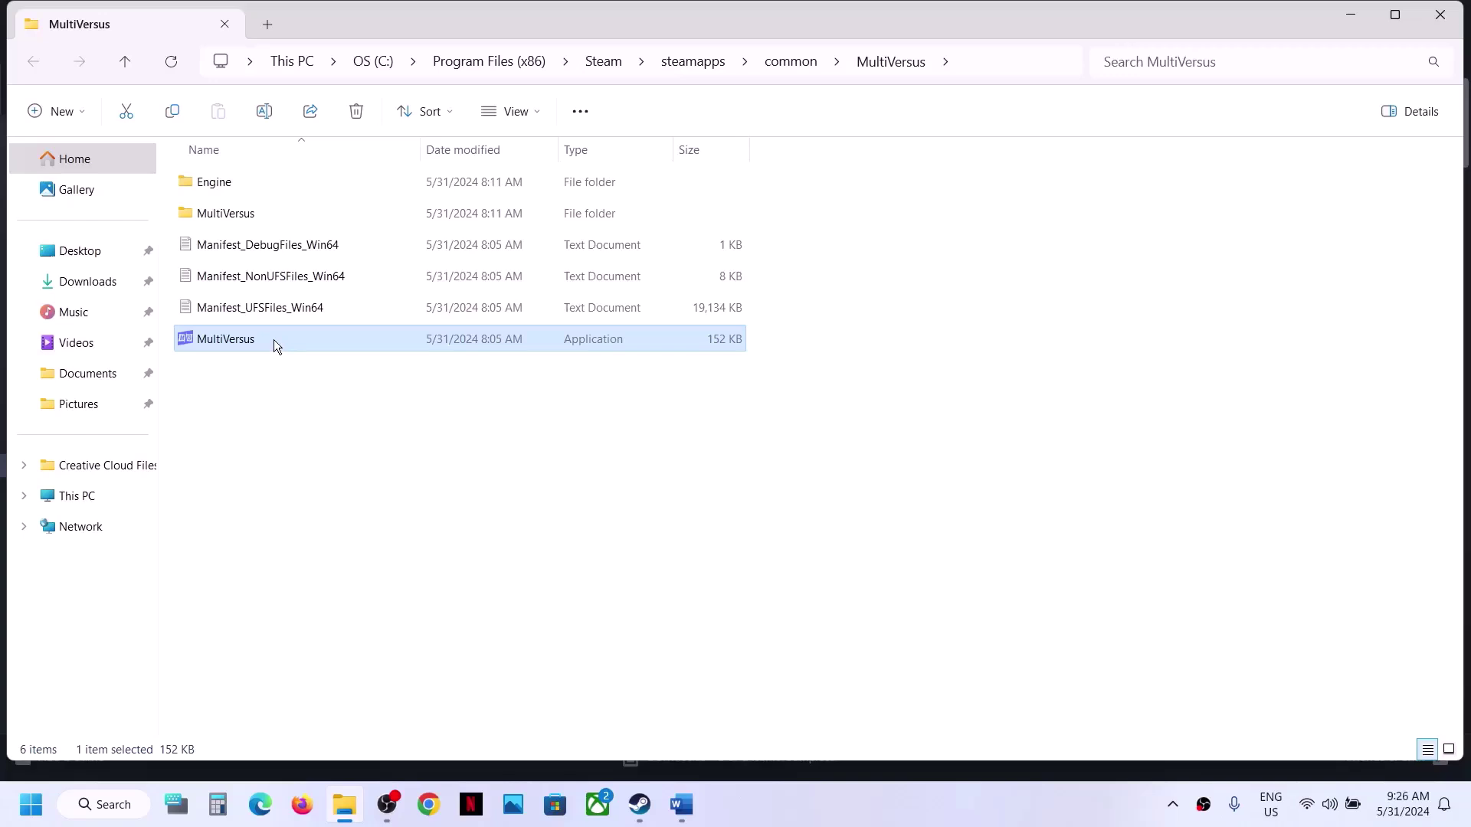
# Step: Change MultiVersus's compatibility mode target to Windows 7 and apply it
pyautogui.rightClick(274, 338)
pyautogui.click(378, 506)
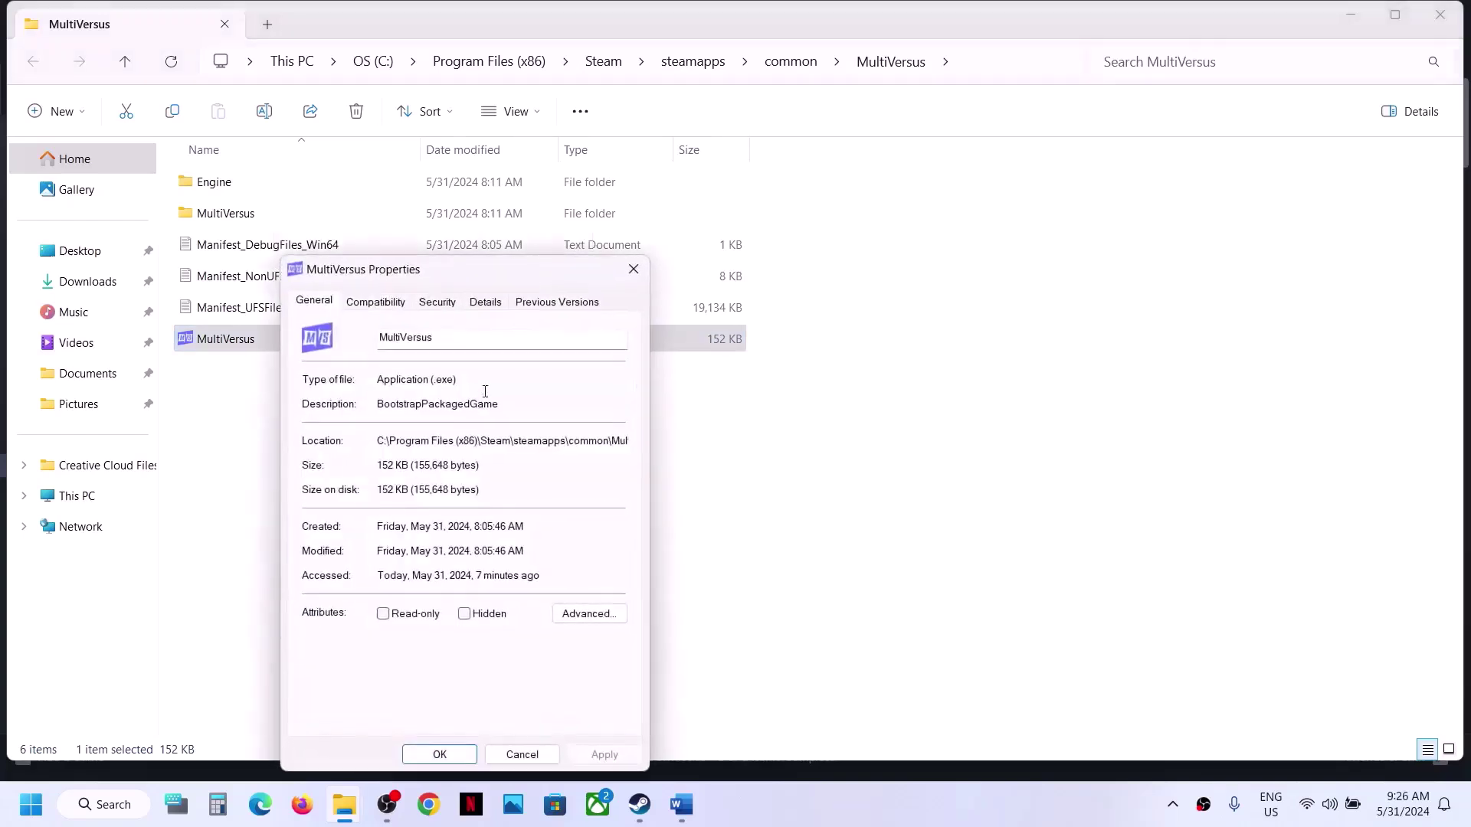
pyautogui.click(377, 305)
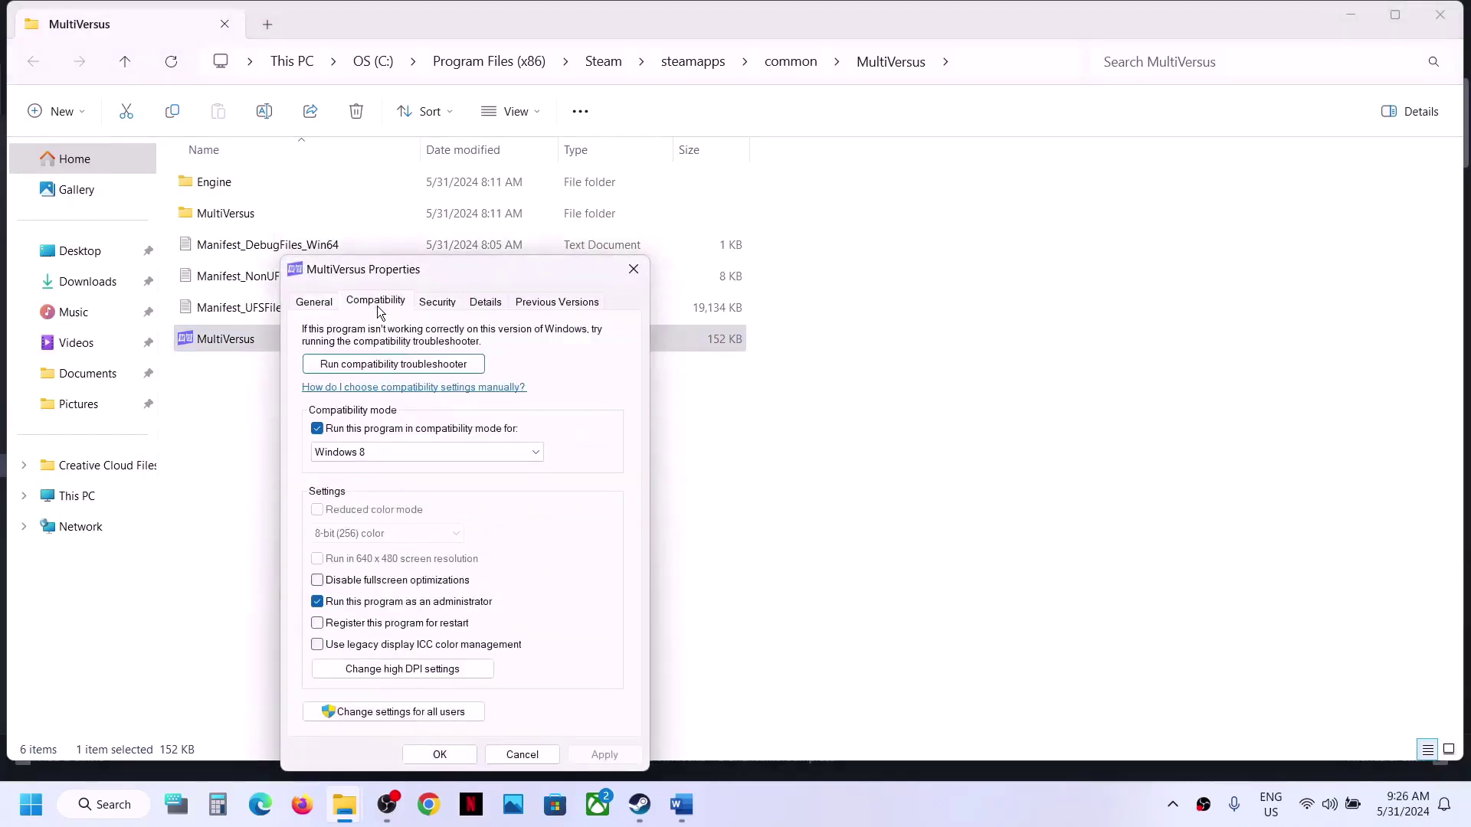
pyautogui.click(407, 450)
pyautogui.click(366, 498)
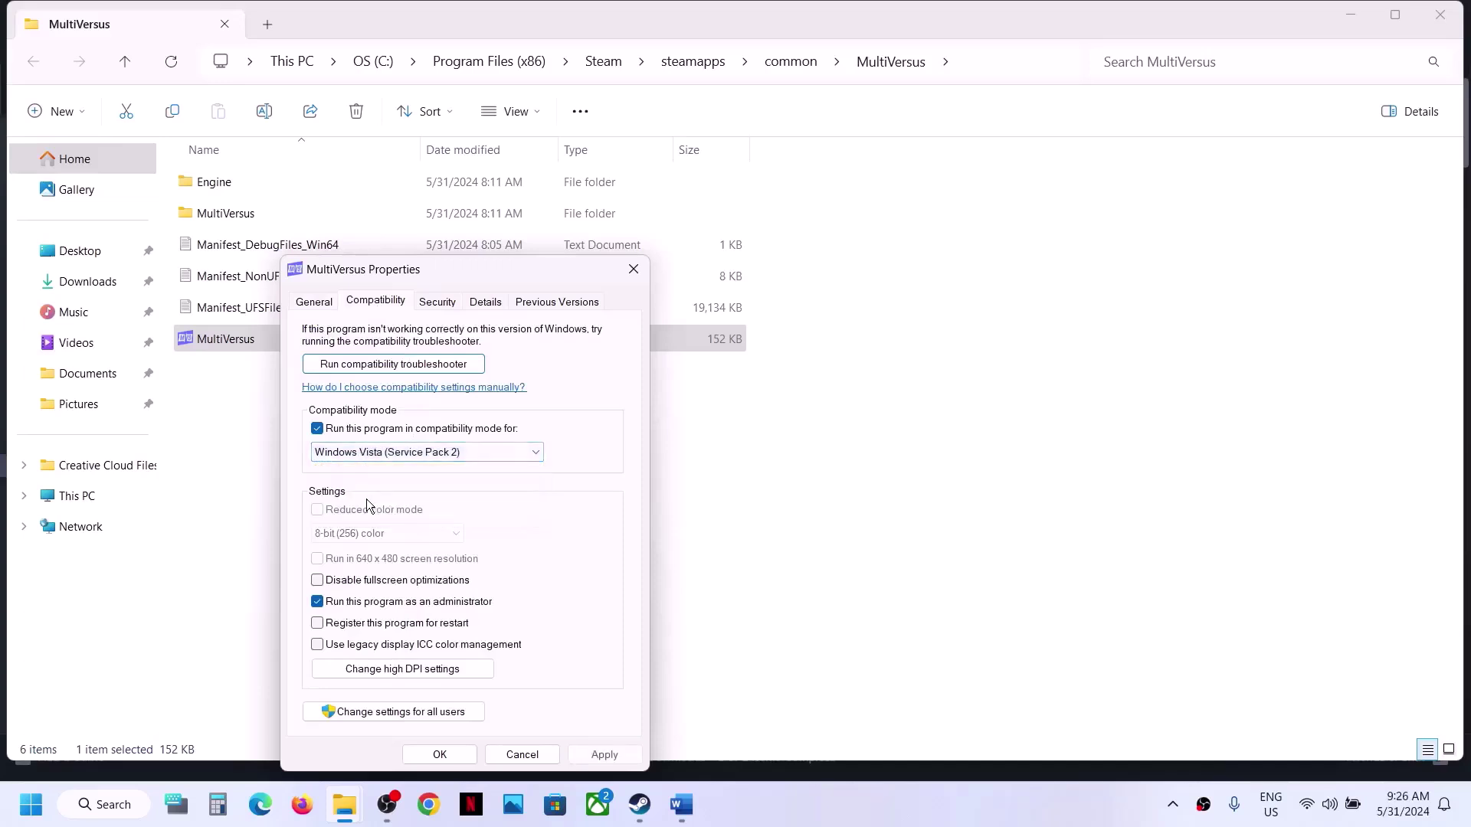
pyautogui.click(380, 453)
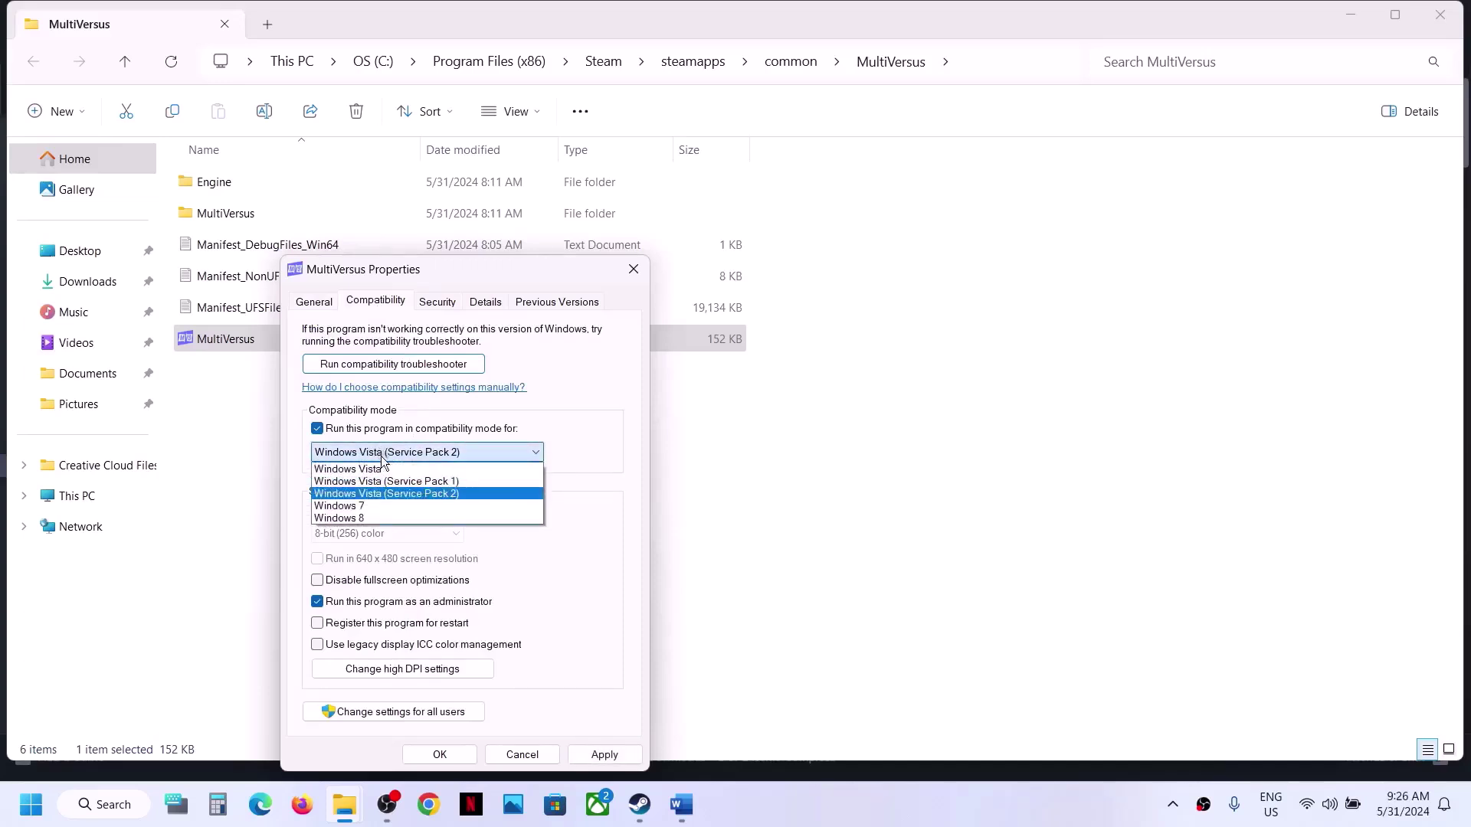
pyautogui.click(379, 507)
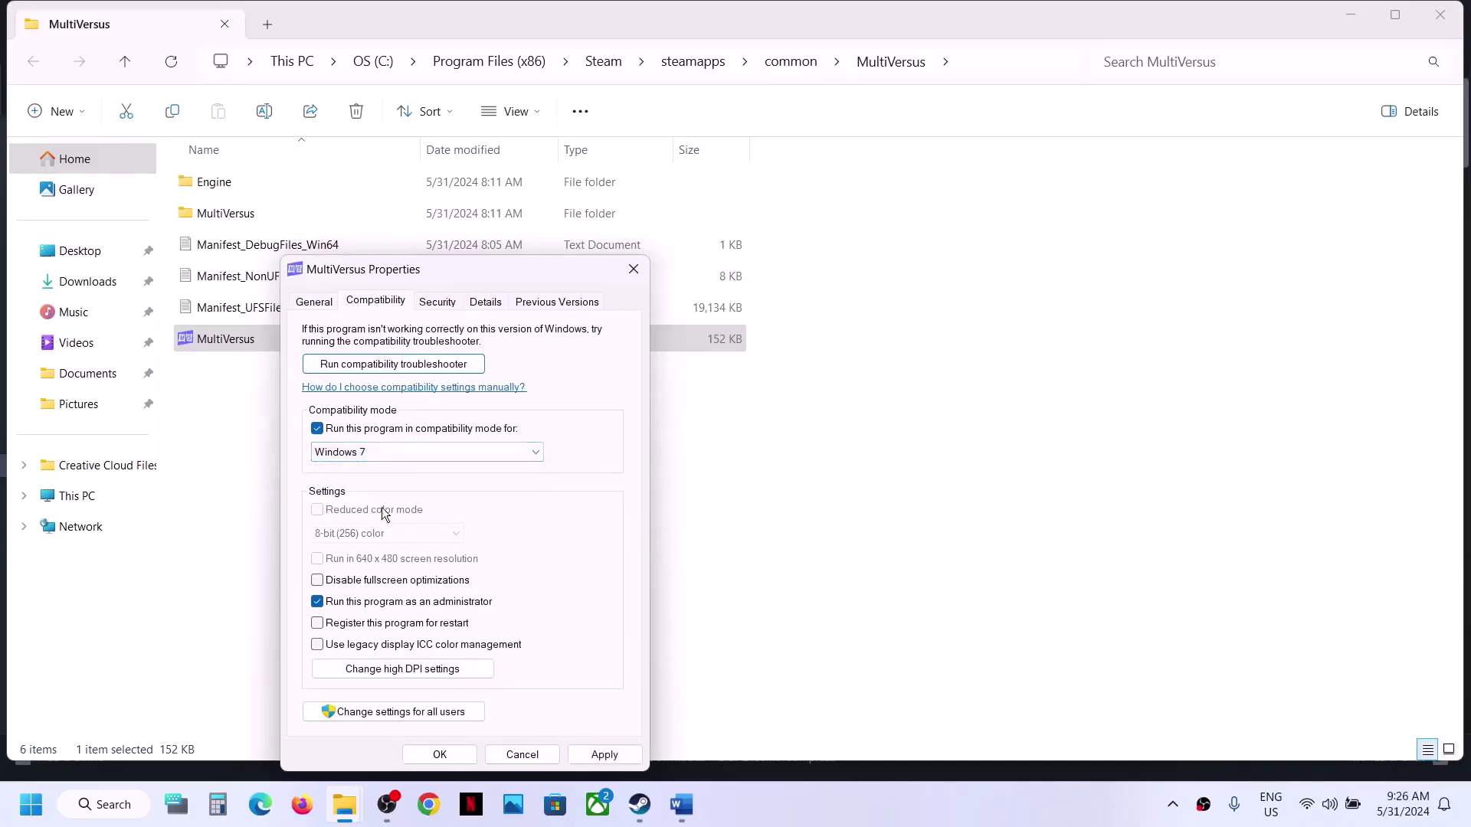
pyautogui.click(595, 750)
pyautogui.click(456, 750)
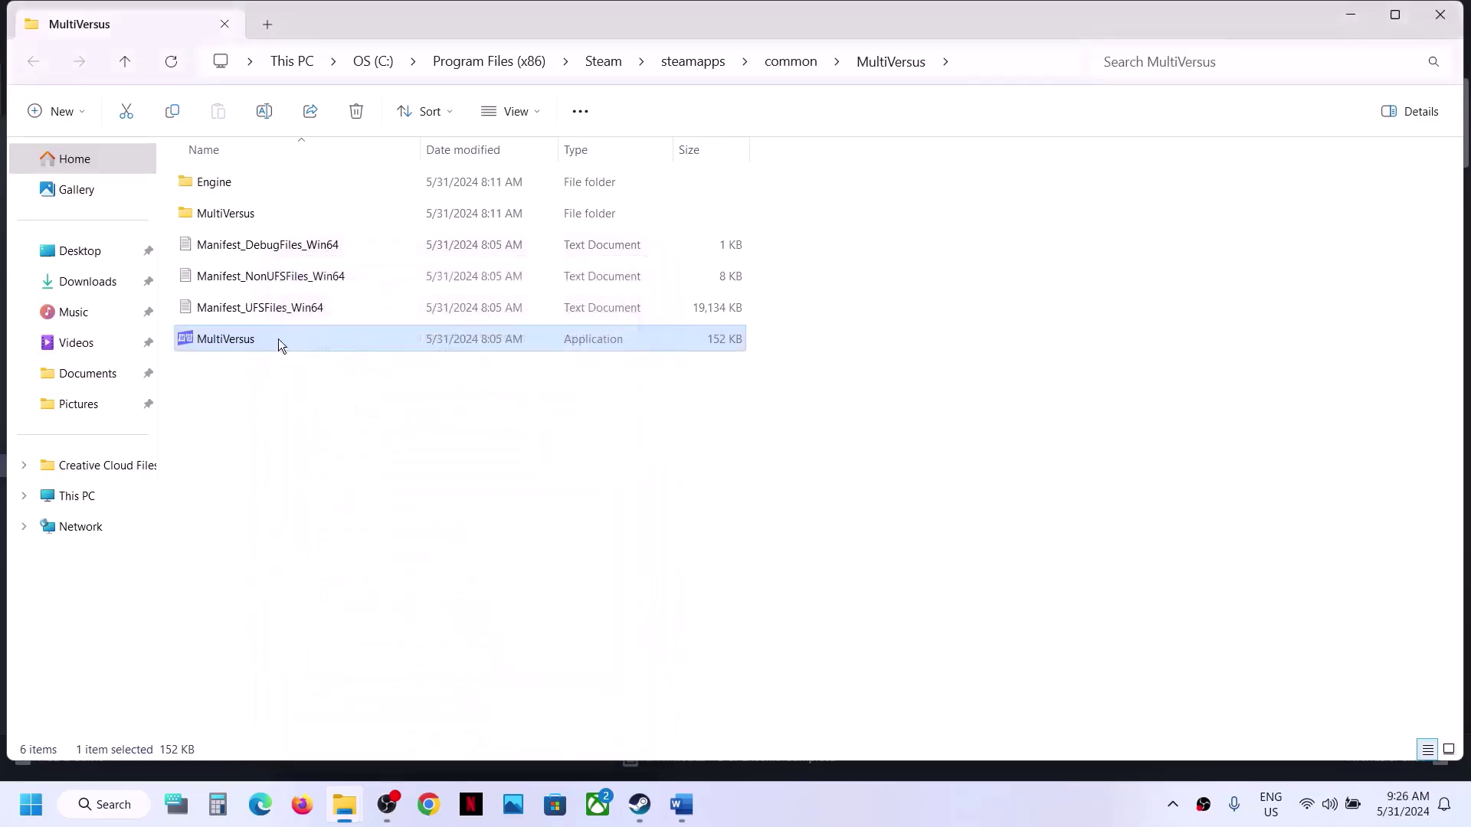
# Step: Disable fullscreen optimizations for the MultiVersus application and confirm the properties
pyautogui.rightClick(290, 341)
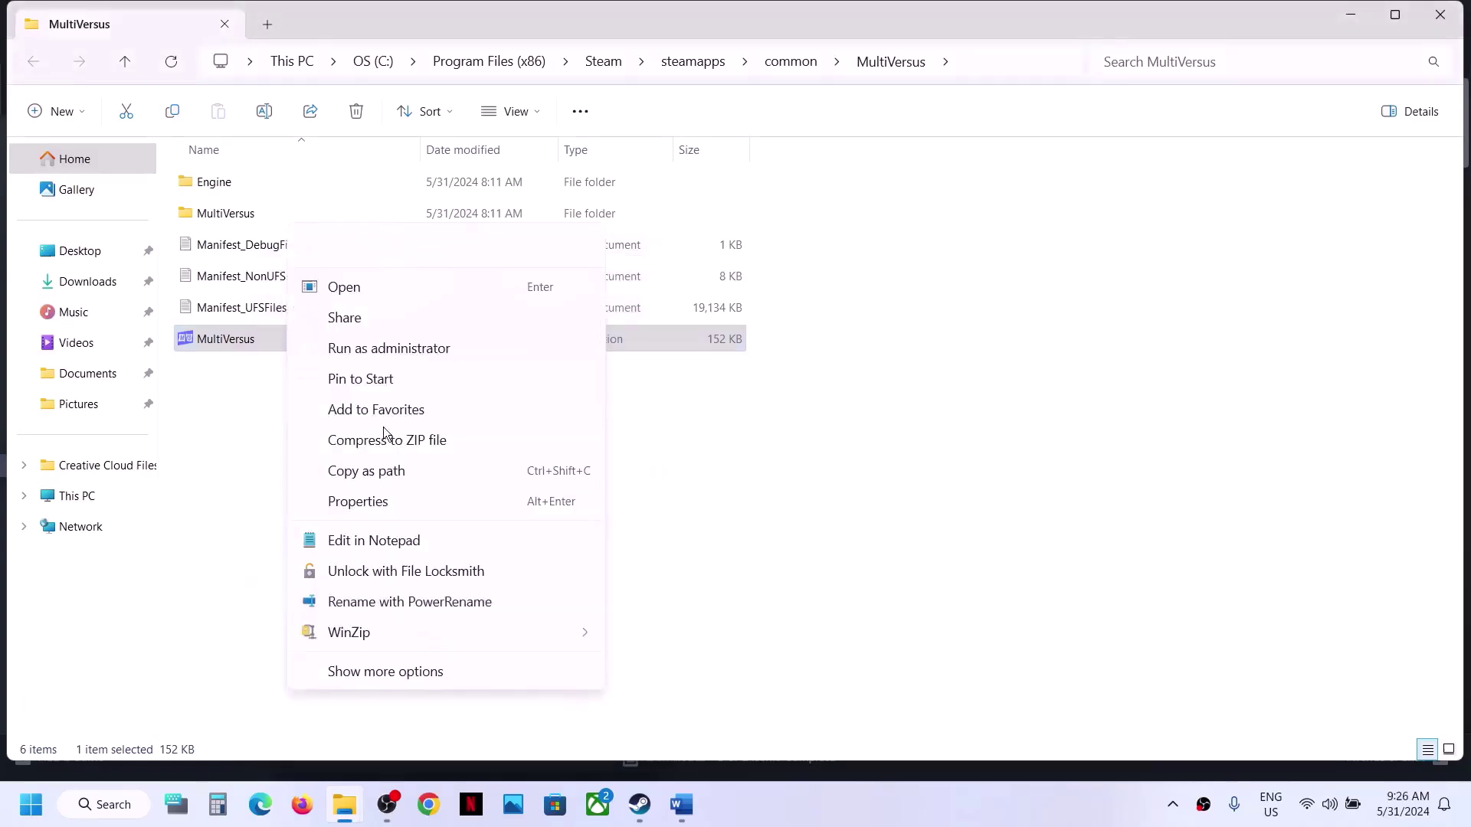
pyautogui.click(377, 504)
pyautogui.click(387, 304)
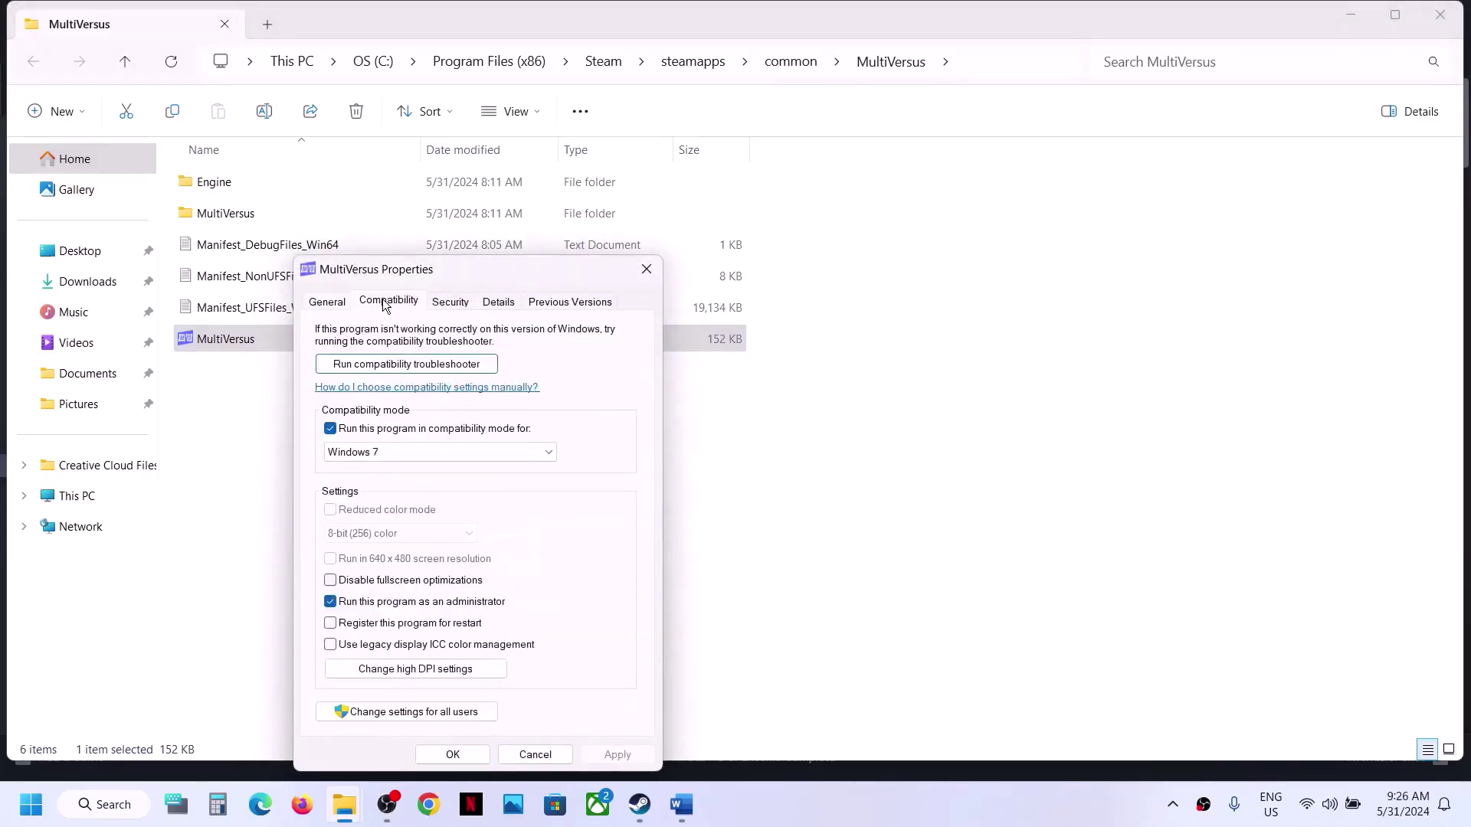
pyautogui.click(331, 581)
pyautogui.click(602, 761)
pyautogui.click(453, 756)
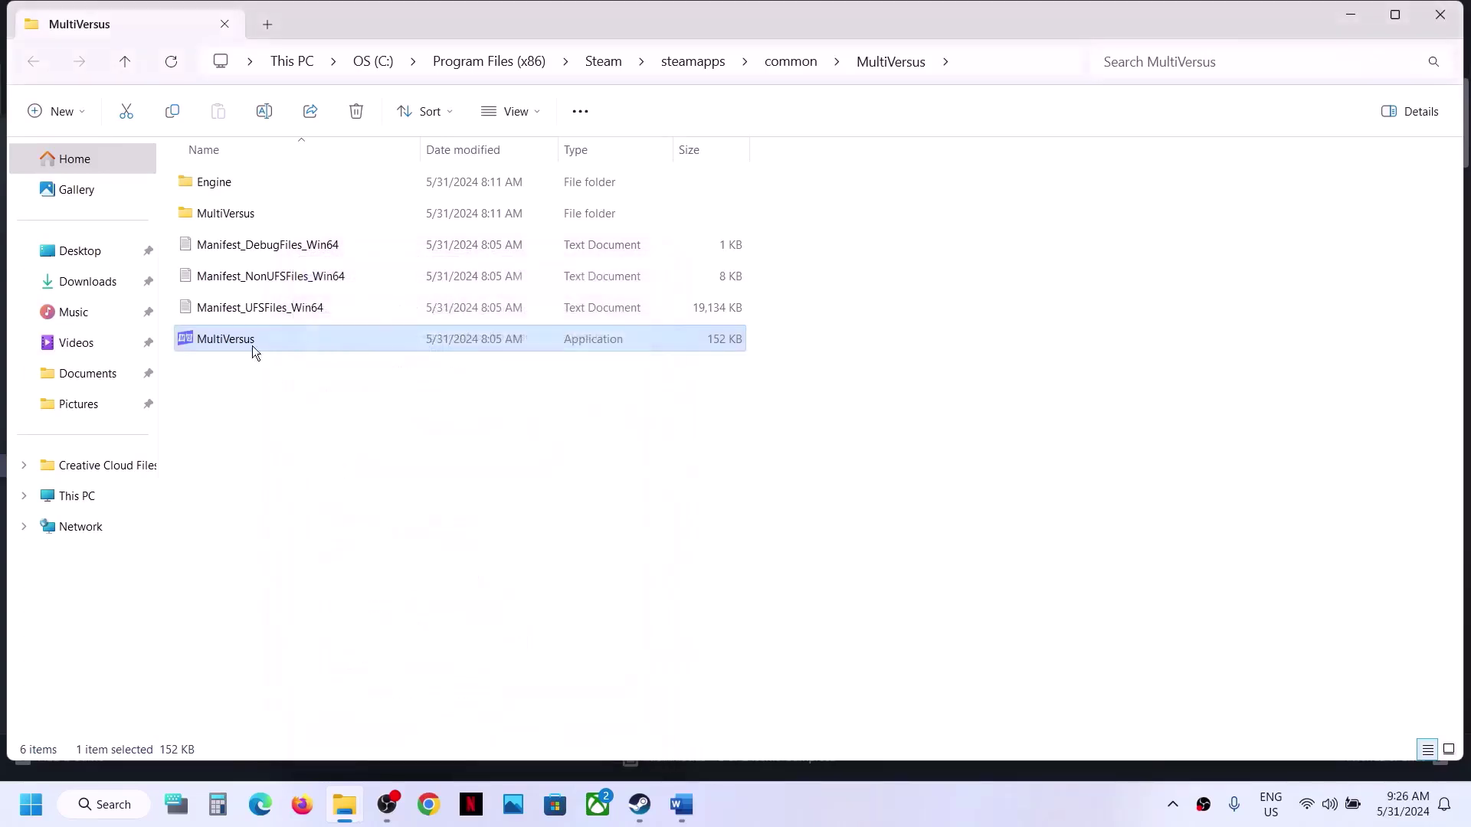
# Step: Browse into MultiVersus\Binaries\Win64 and bring up the context menu for MultiVersus-Win64-Shipping
pyautogui.doubleClick(242, 214)
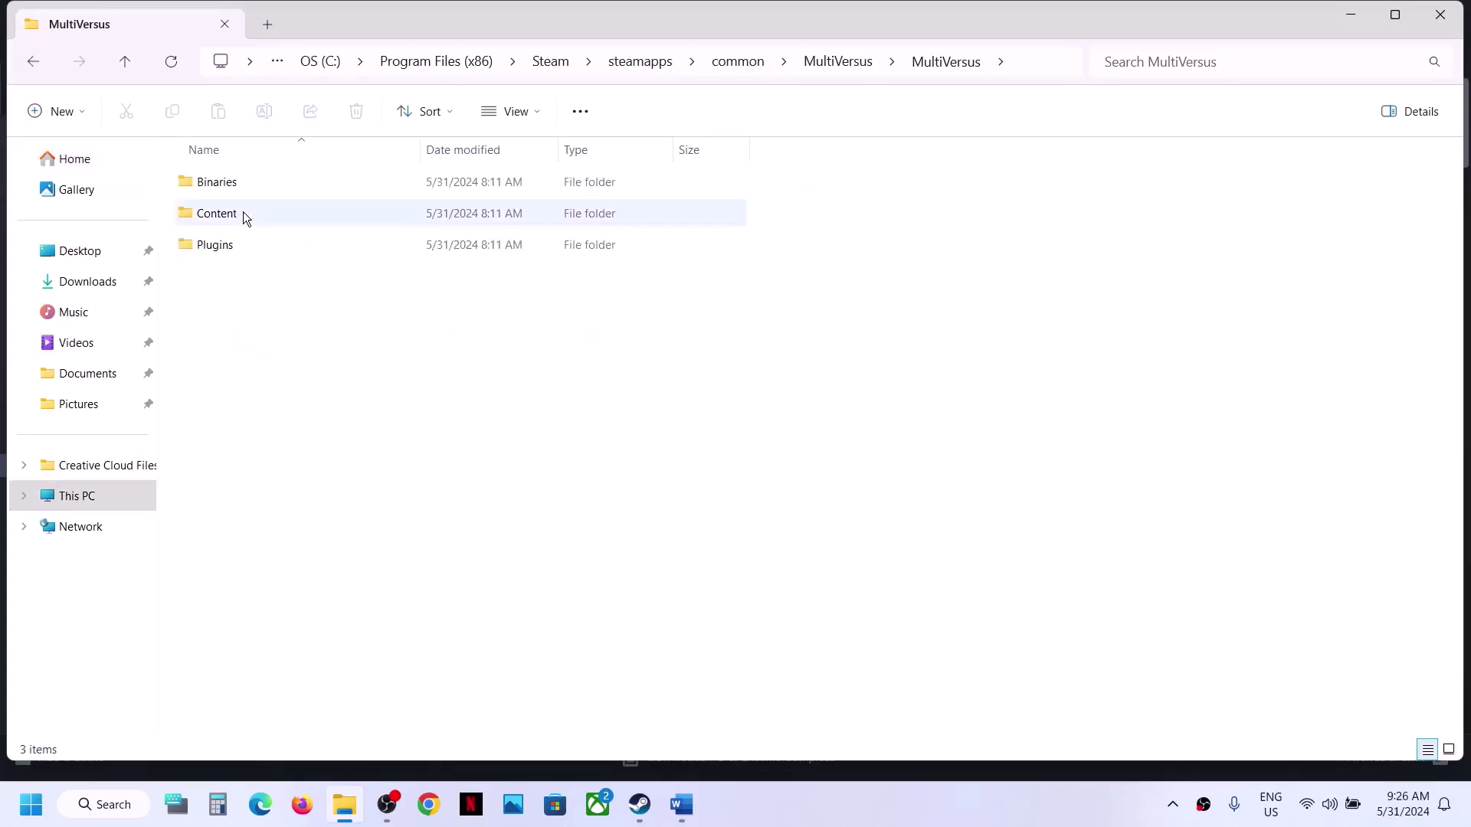
pyautogui.doubleClick(233, 190)
pyautogui.doubleClick(233, 189)
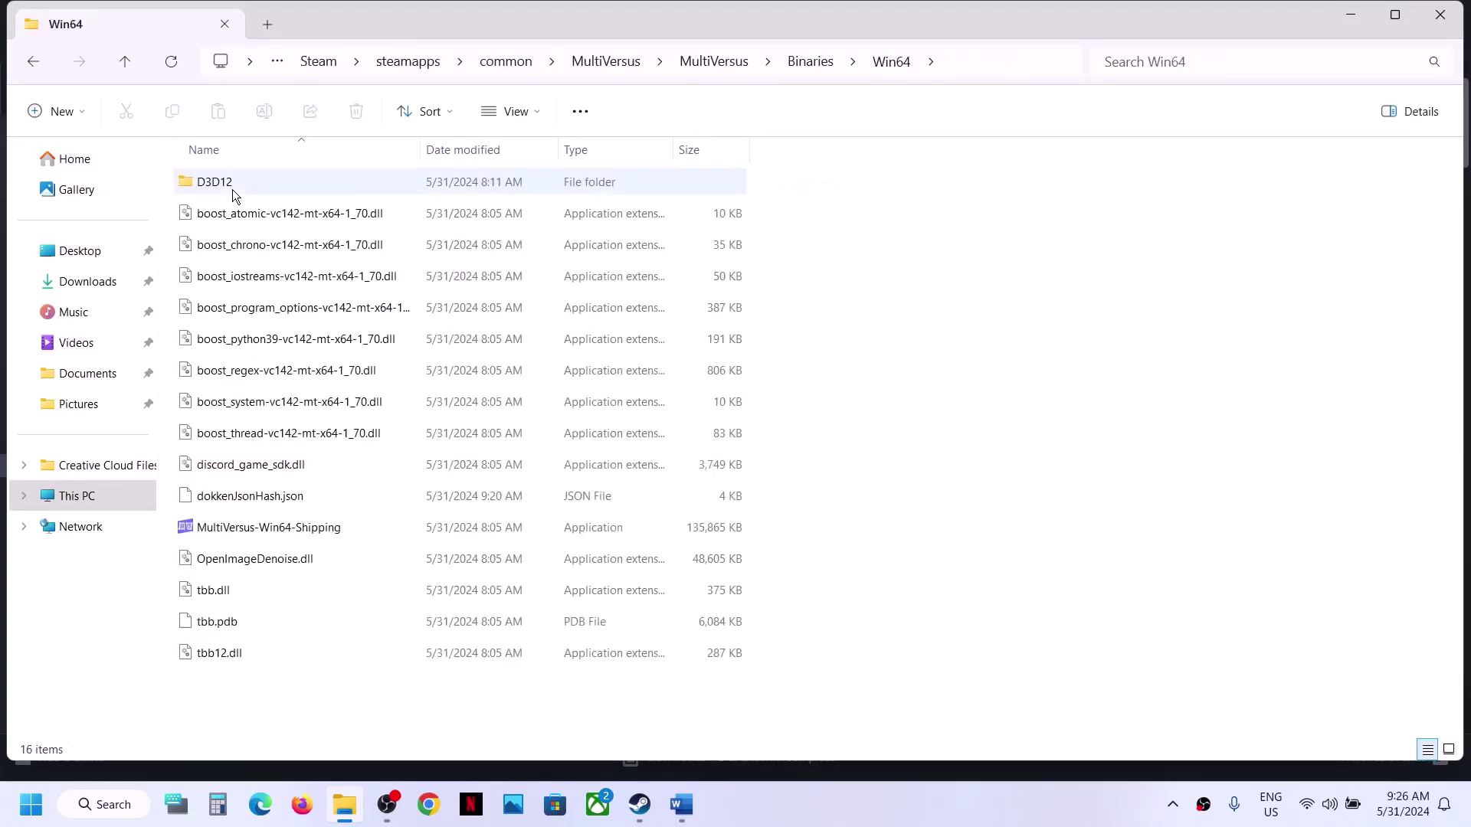
pyautogui.rightClick(284, 528)
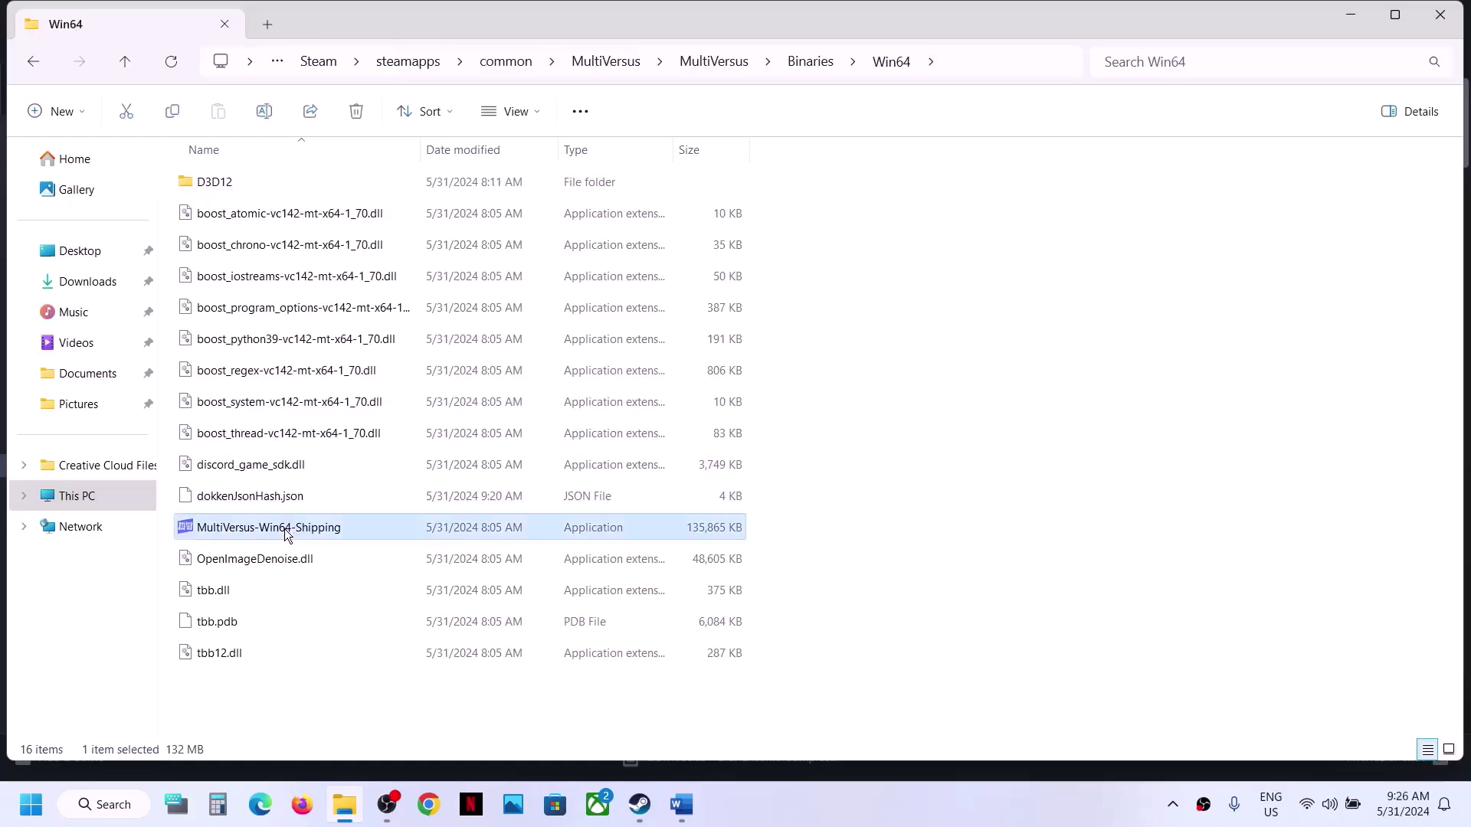
# Step: Enable 'Run this program as an administrator' for MultiVersus-Win64-Shipping and apply it
pyautogui.click(352, 340)
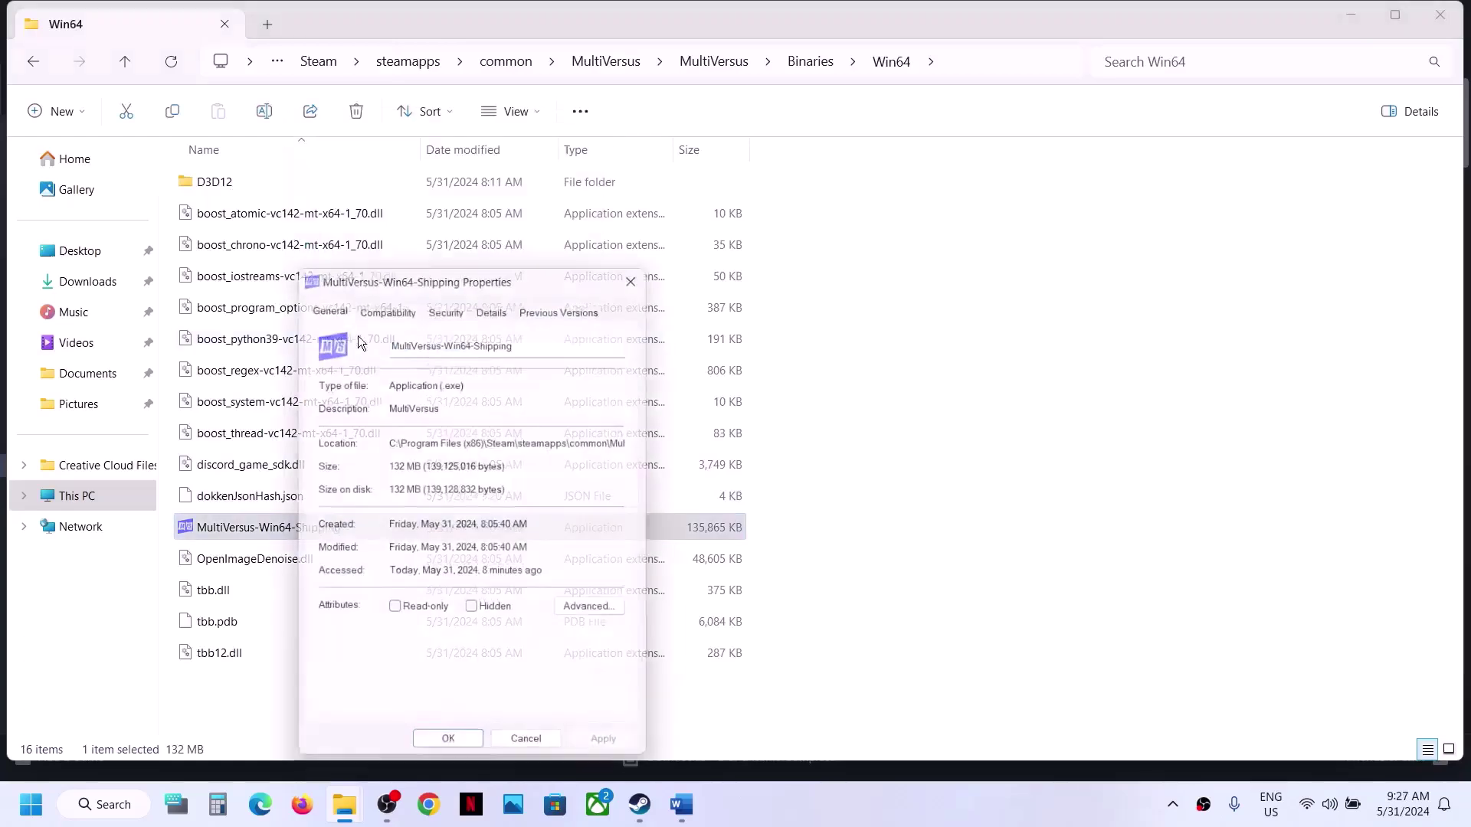
pyautogui.click(397, 305)
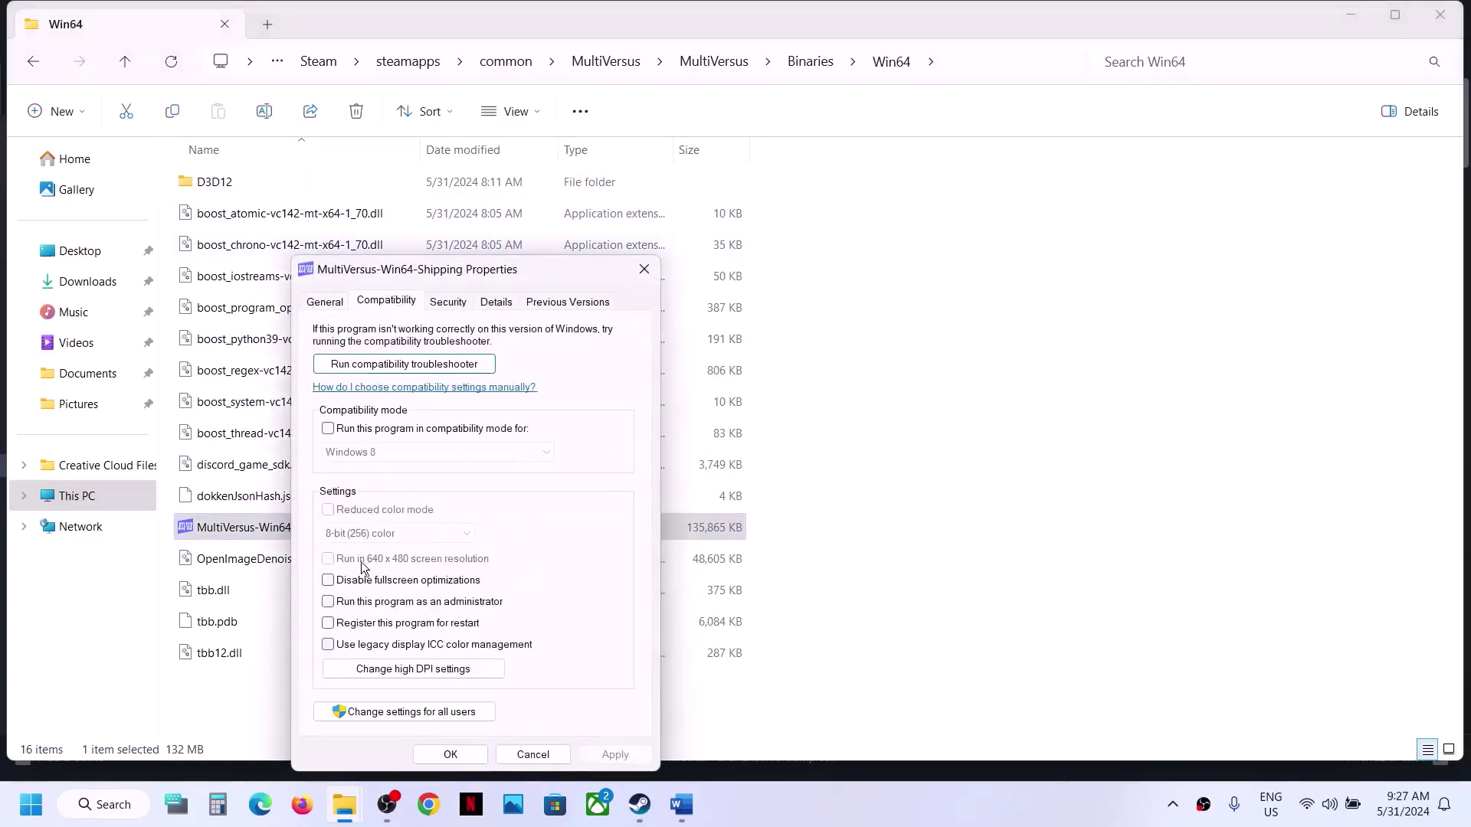
pyautogui.click(329, 602)
pyautogui.click(618, 753)
pyautogui.click(475, 753)
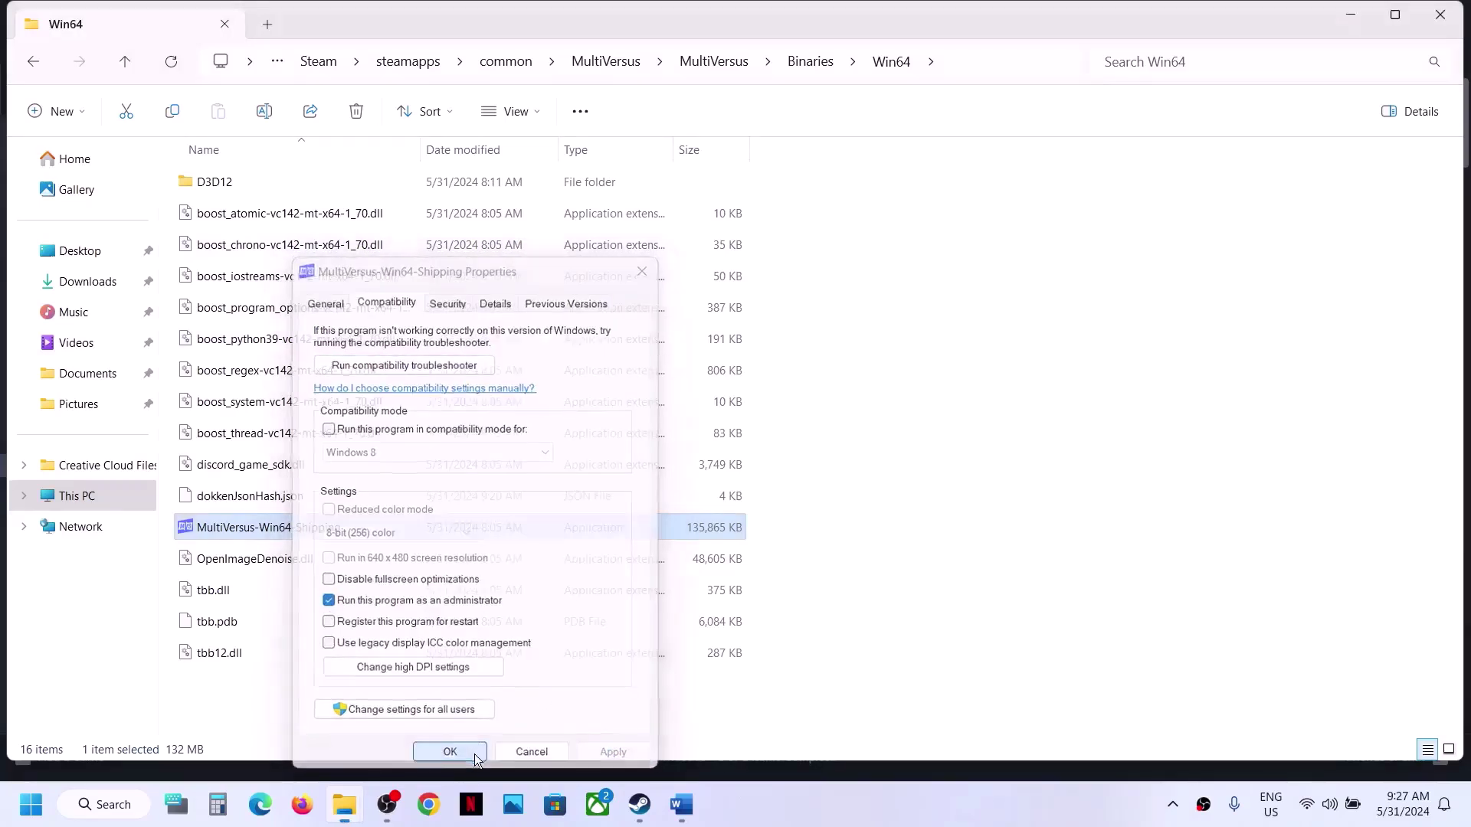
# Step: Give MultiVersus-Win64-Shipping Windows 7 compatibility mode and disable its fullscreen optimizations
pyautogui.rightClick(306, 527)
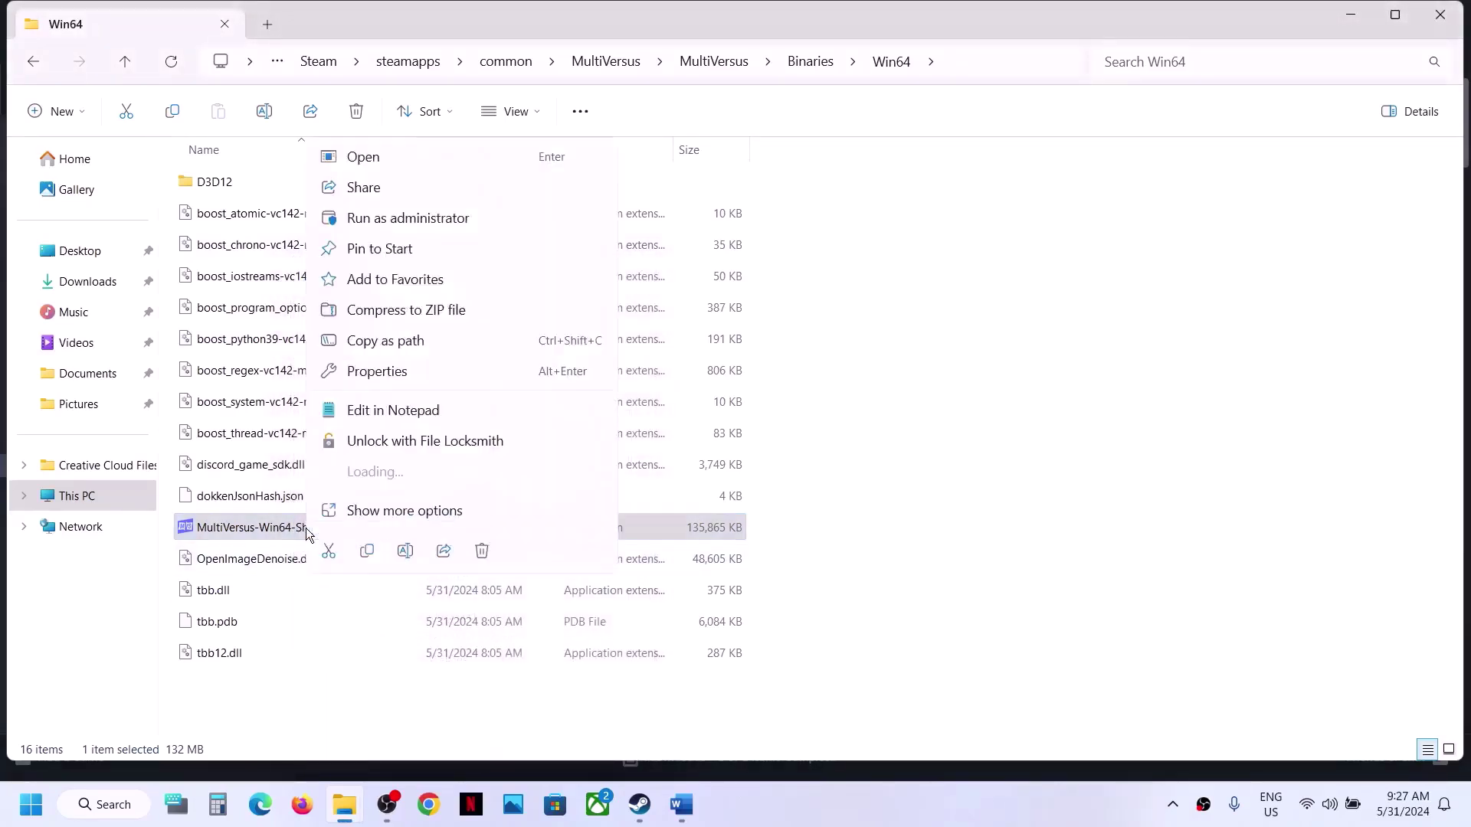
pyautogui.click(384, 351)
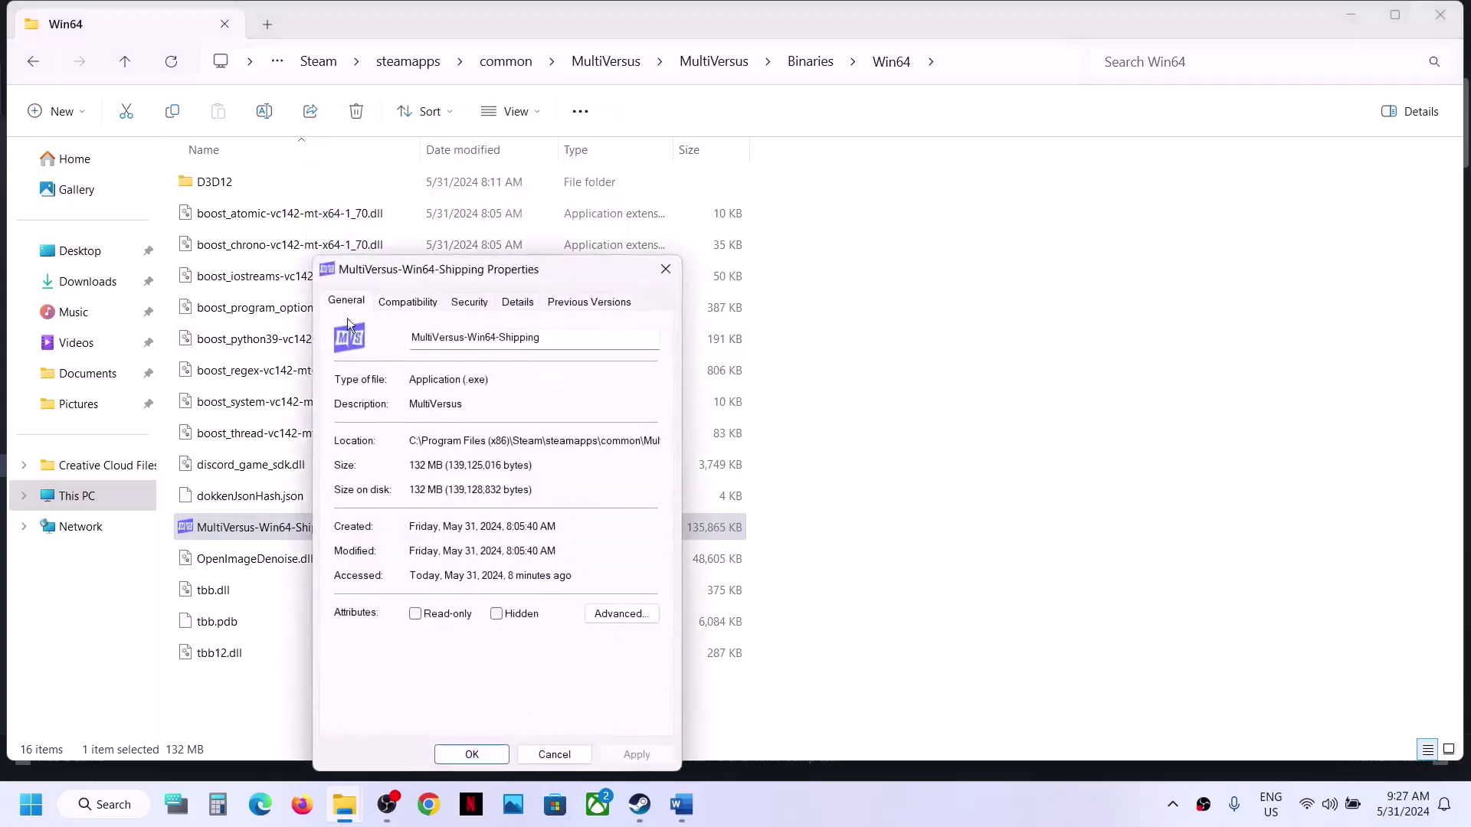
pyautogui.click(385, 302)
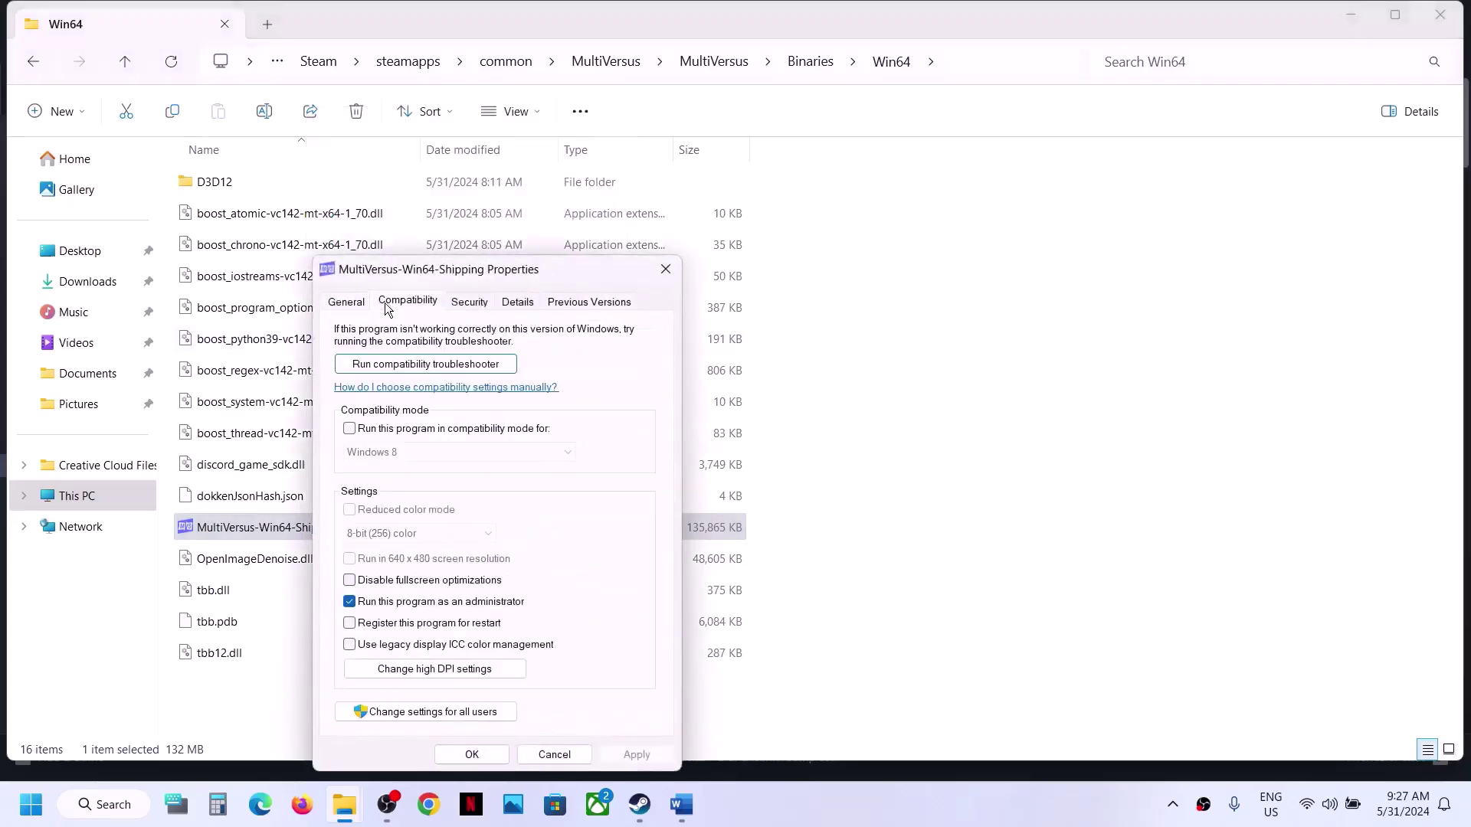
pyautogui.click(387, 431)
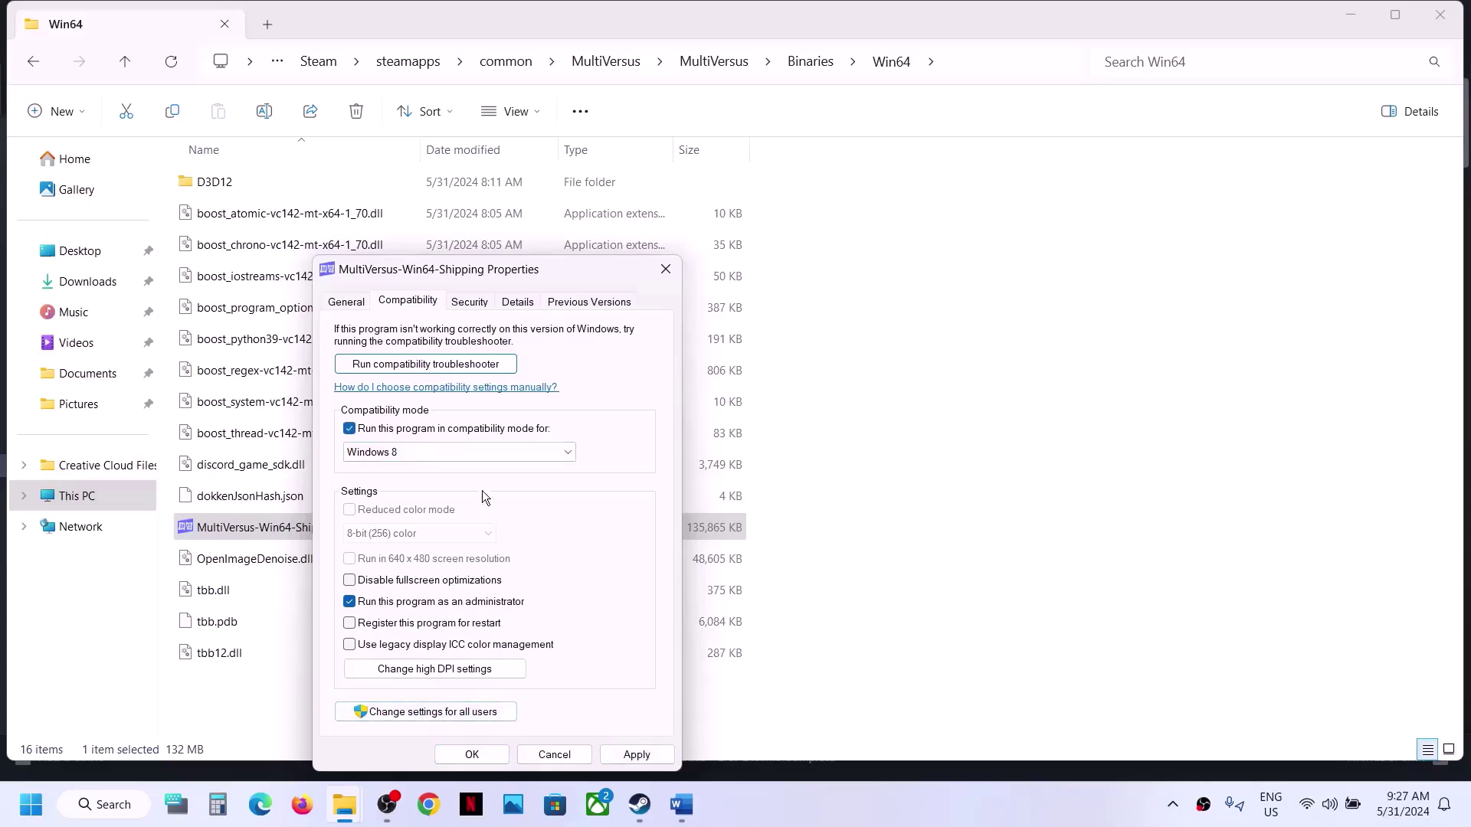
pyautogui.click(470, 457)
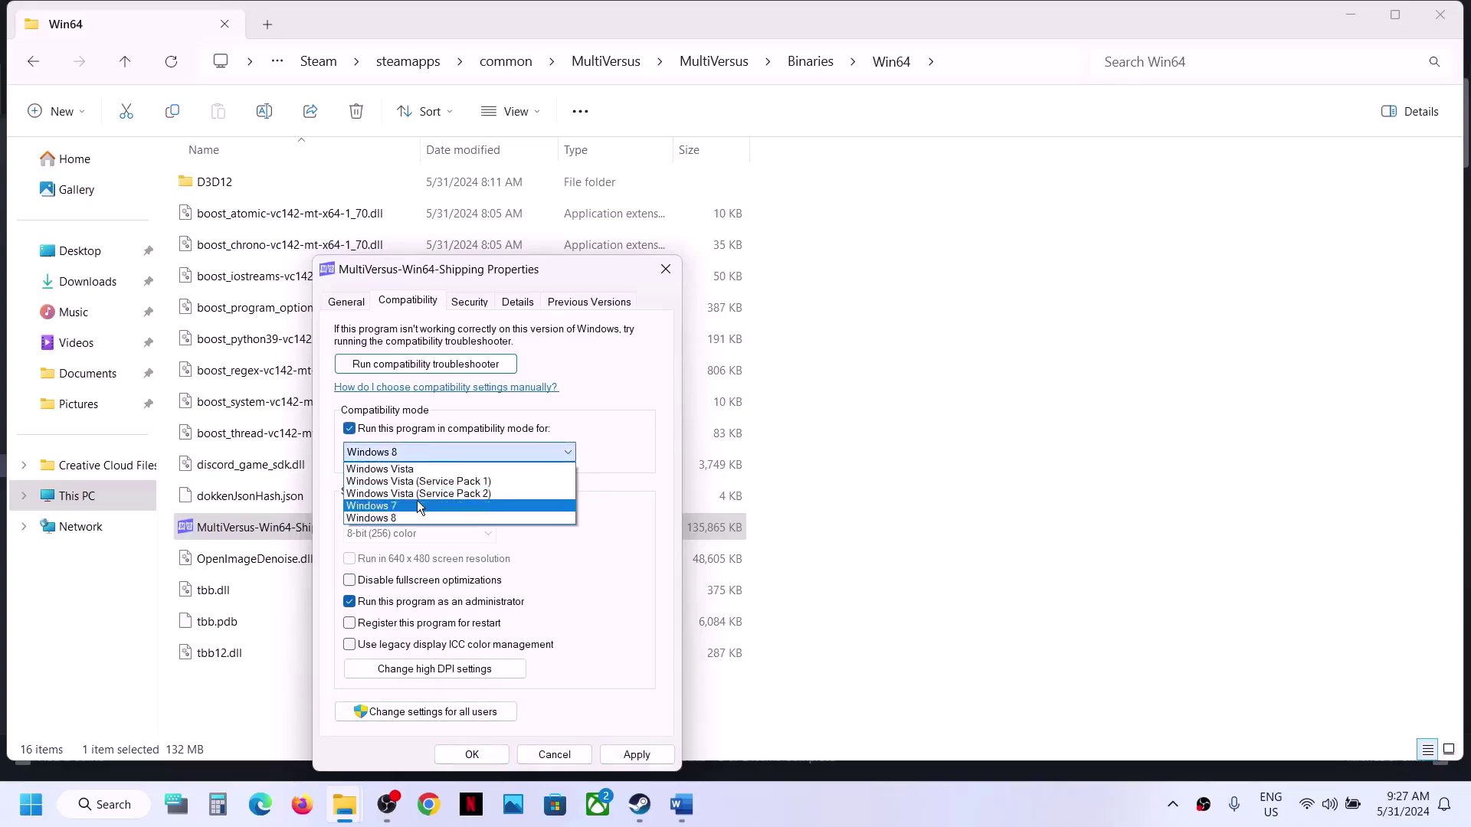
pyautogui.click(416, 505)
pyautogui.click(649, 752)
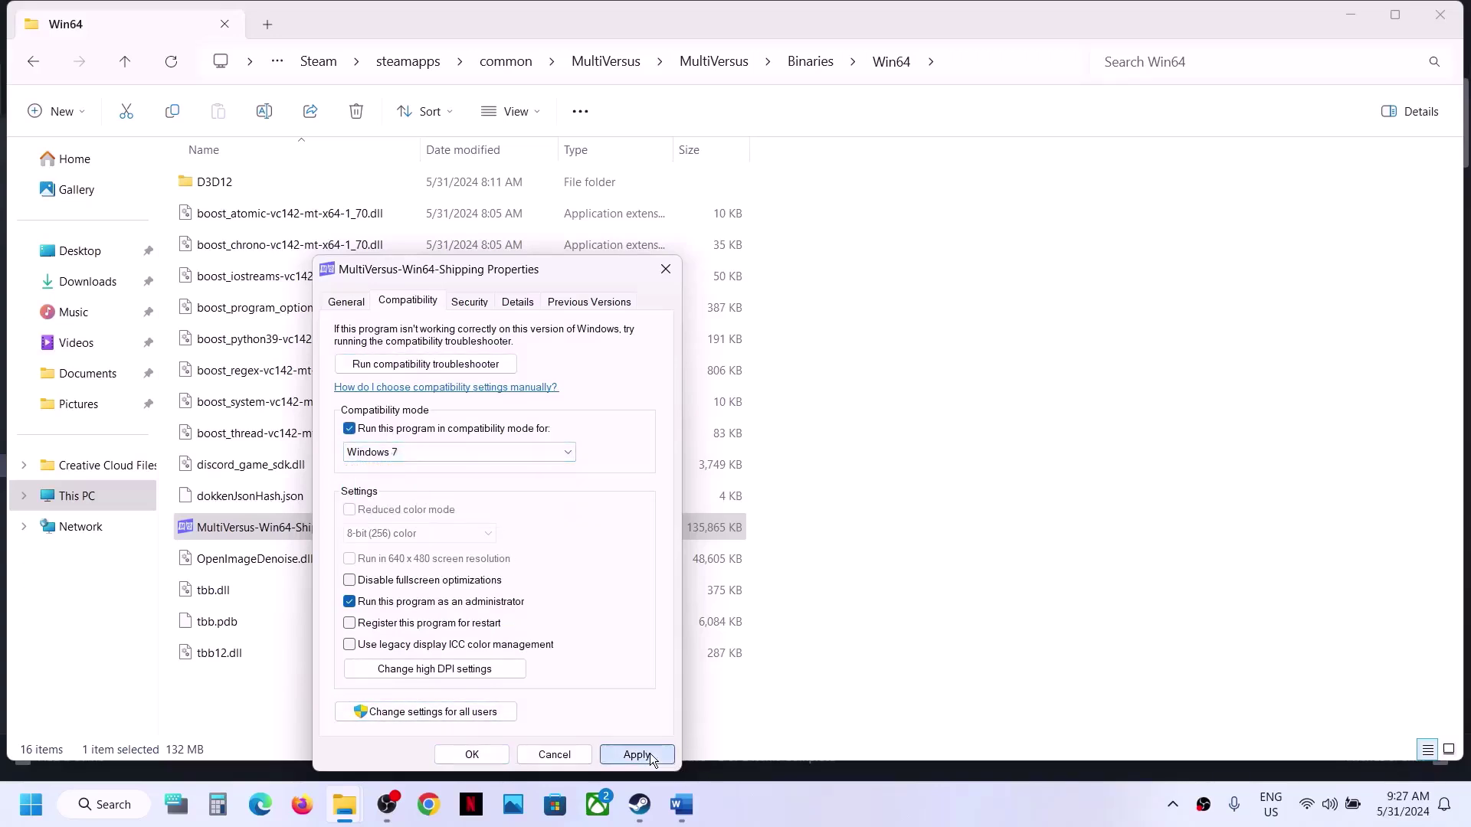
pyautogui.click(350, 580)
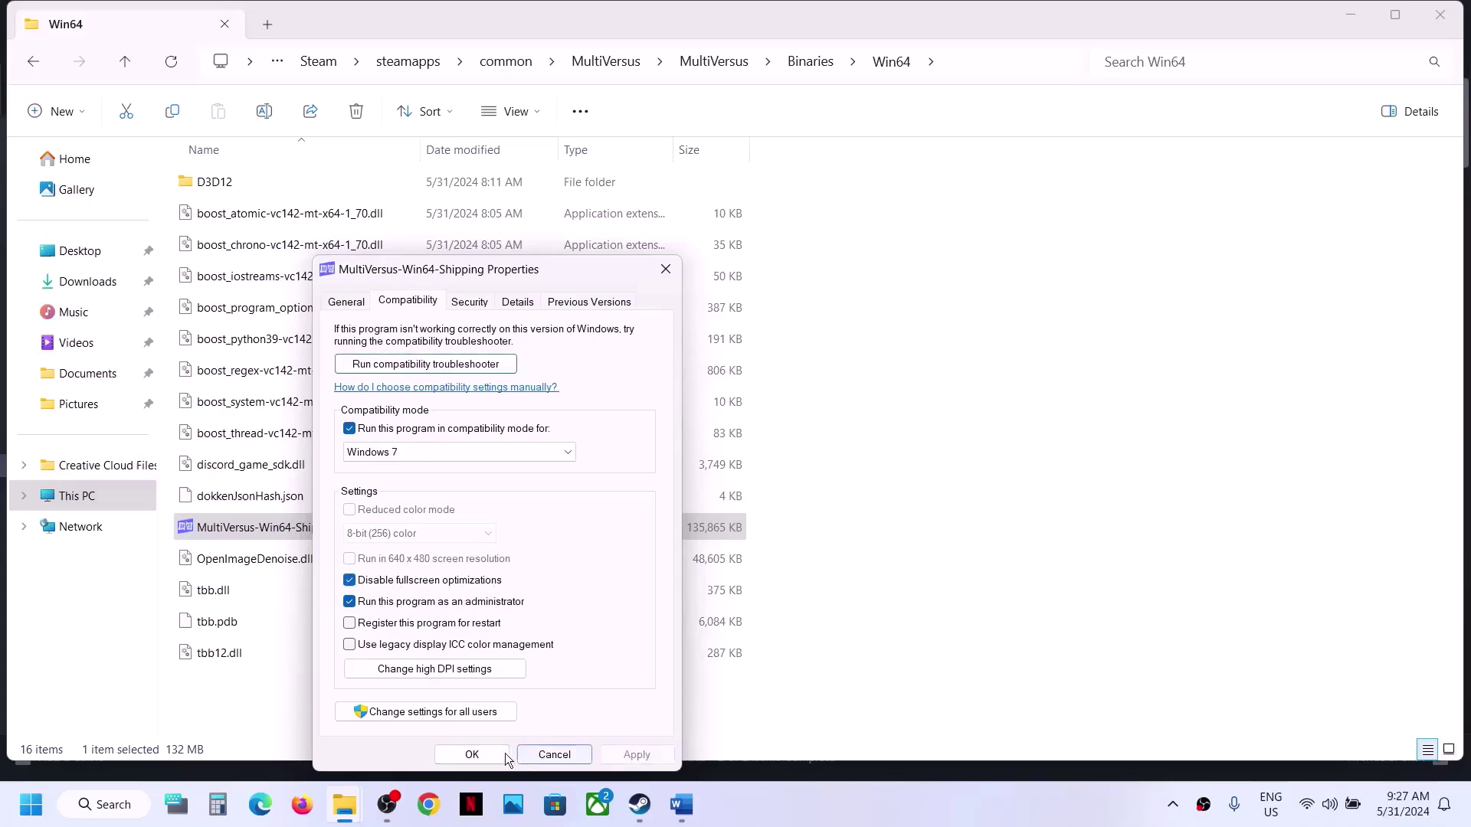
pyautogui.click(484, 752)
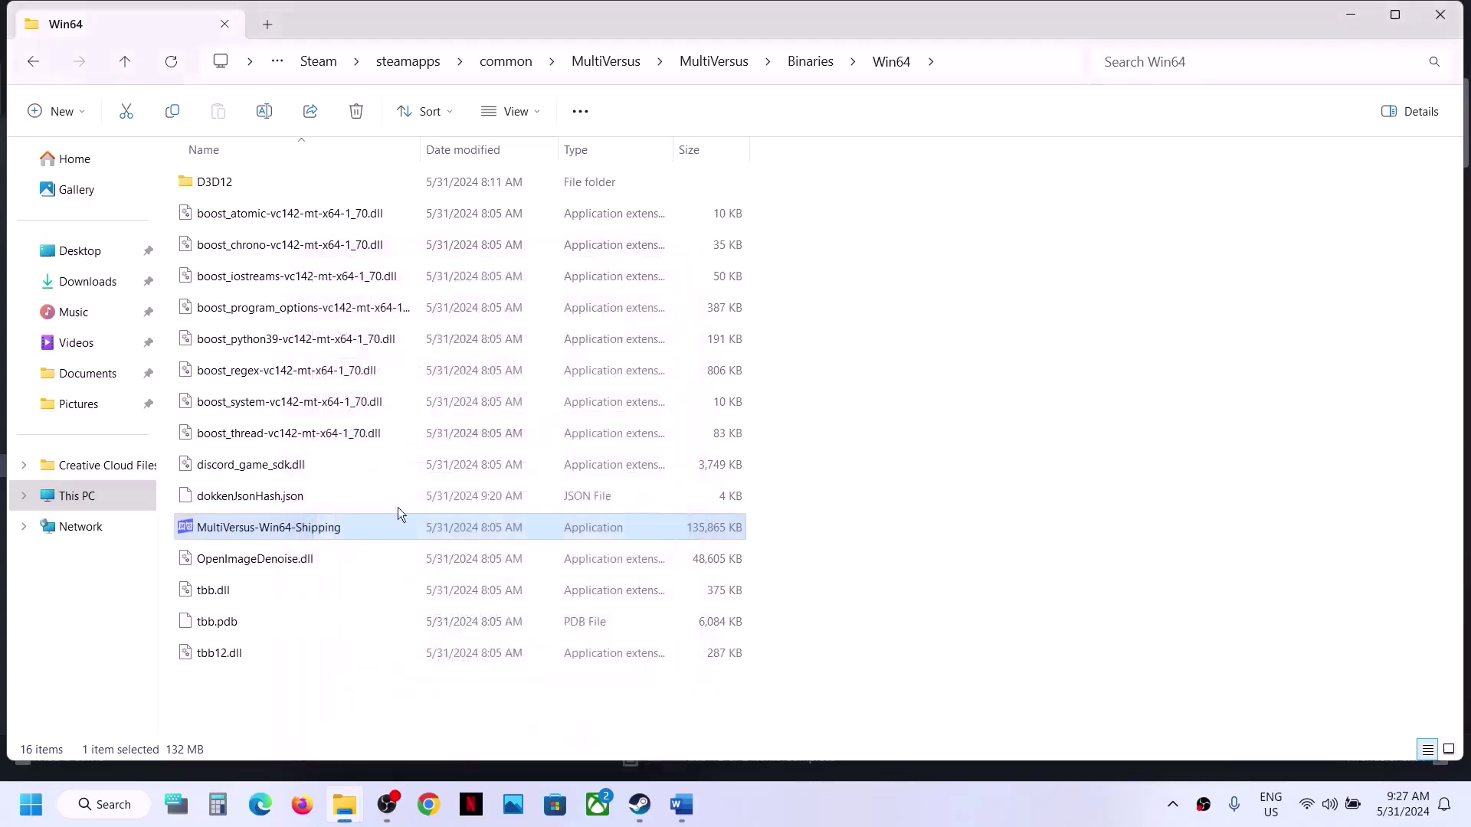
# Step: Turn off compatibility mode on MultiVersus-Win64-Shipping, apply, and go back up to Binaries
pyautogui.rightClick(336, 532)
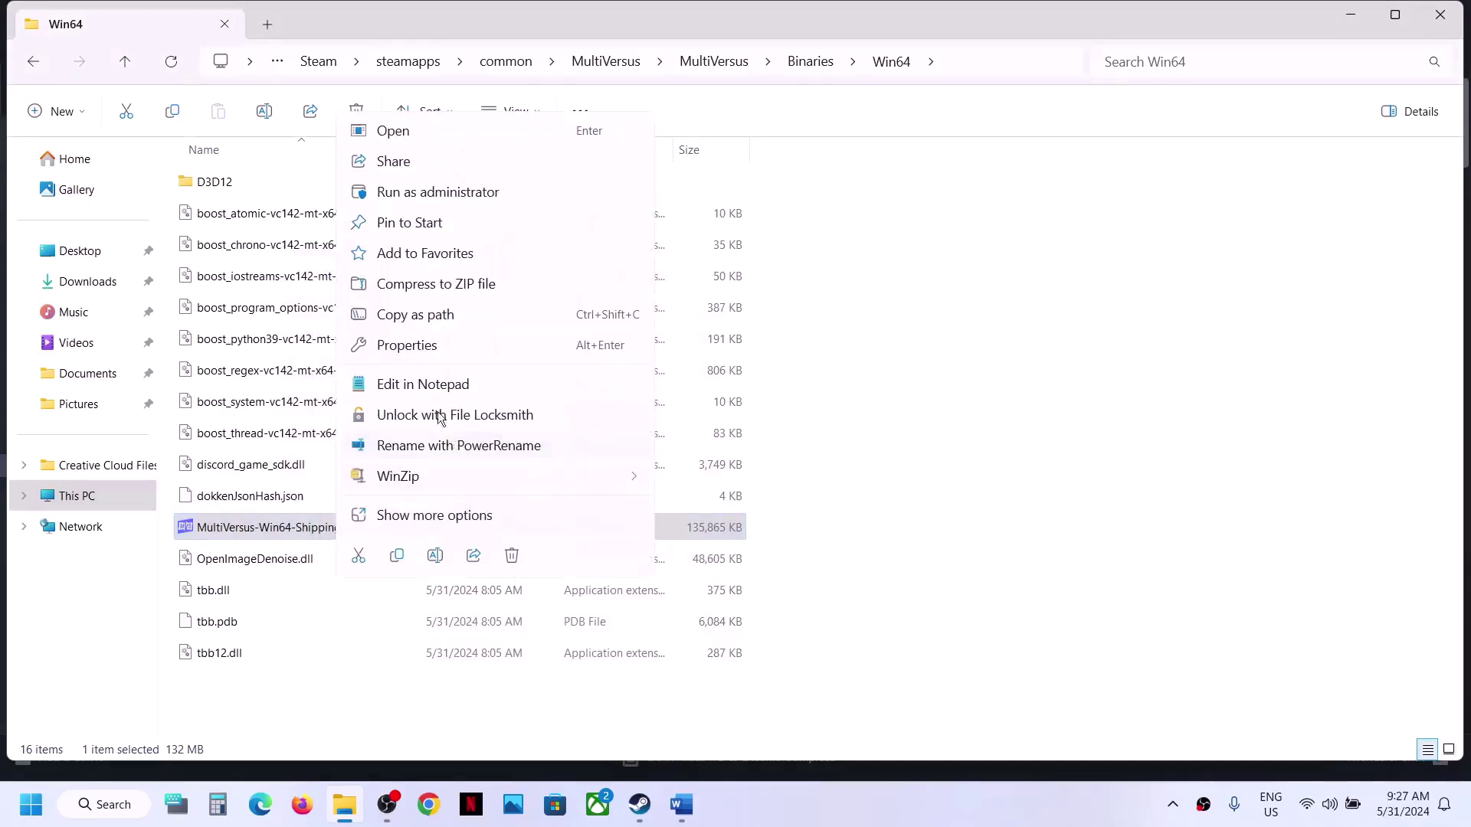
pyautogui.click(421, 346)
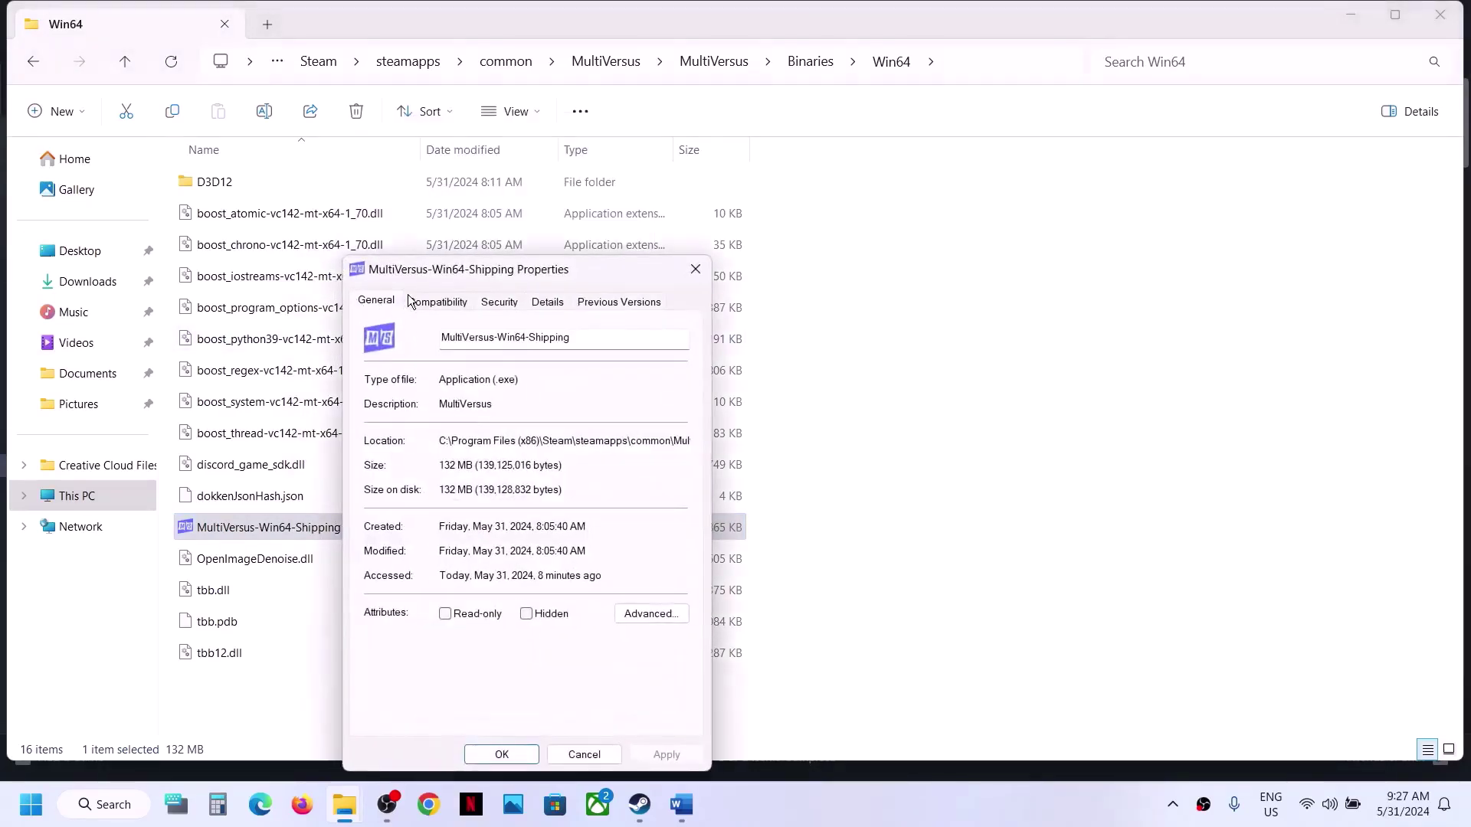
pyautogui.click(410, 300)
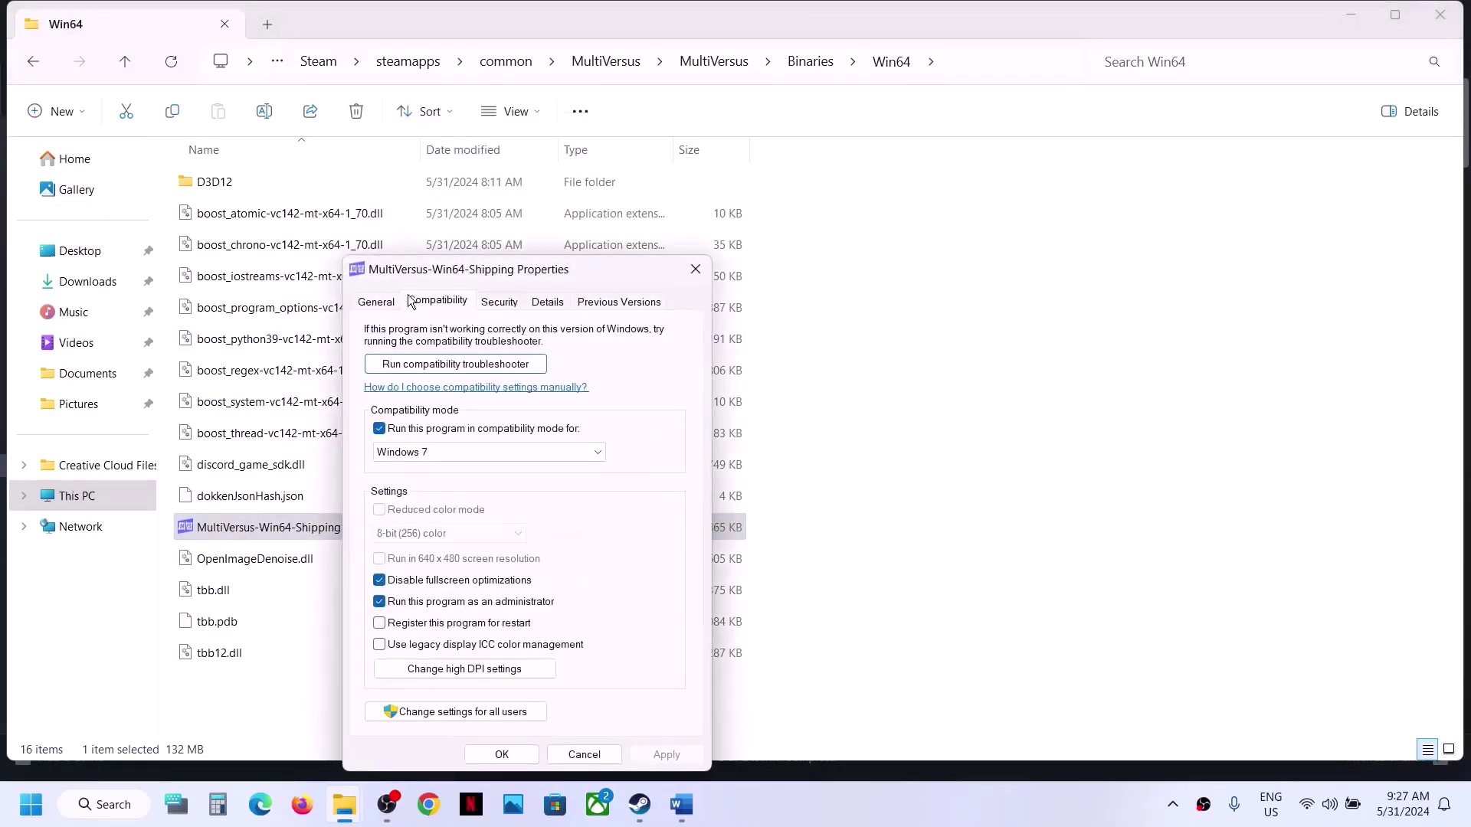
pyautogui.click(380, 428)
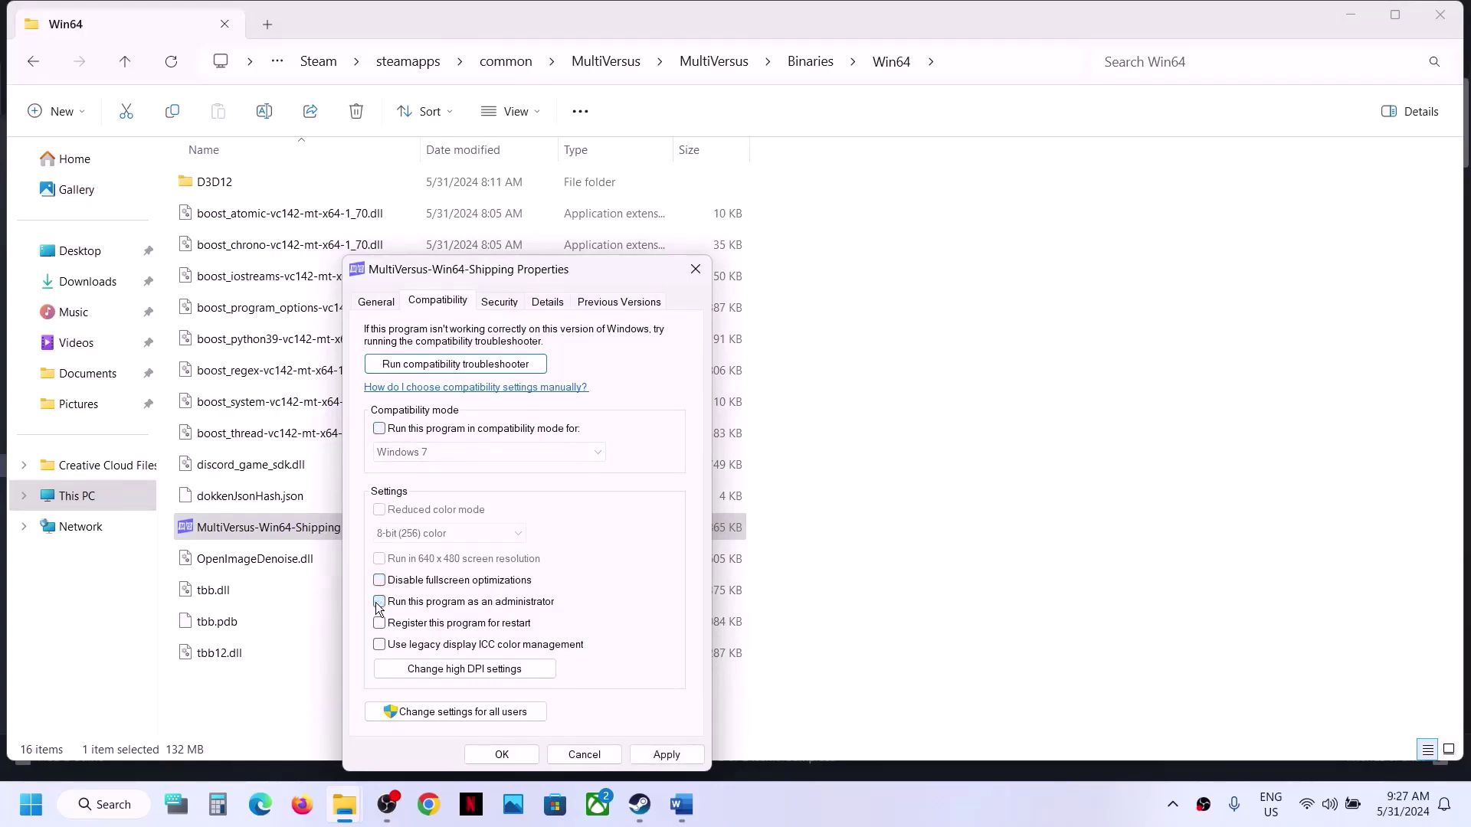
pyautogui.click(662, 752)
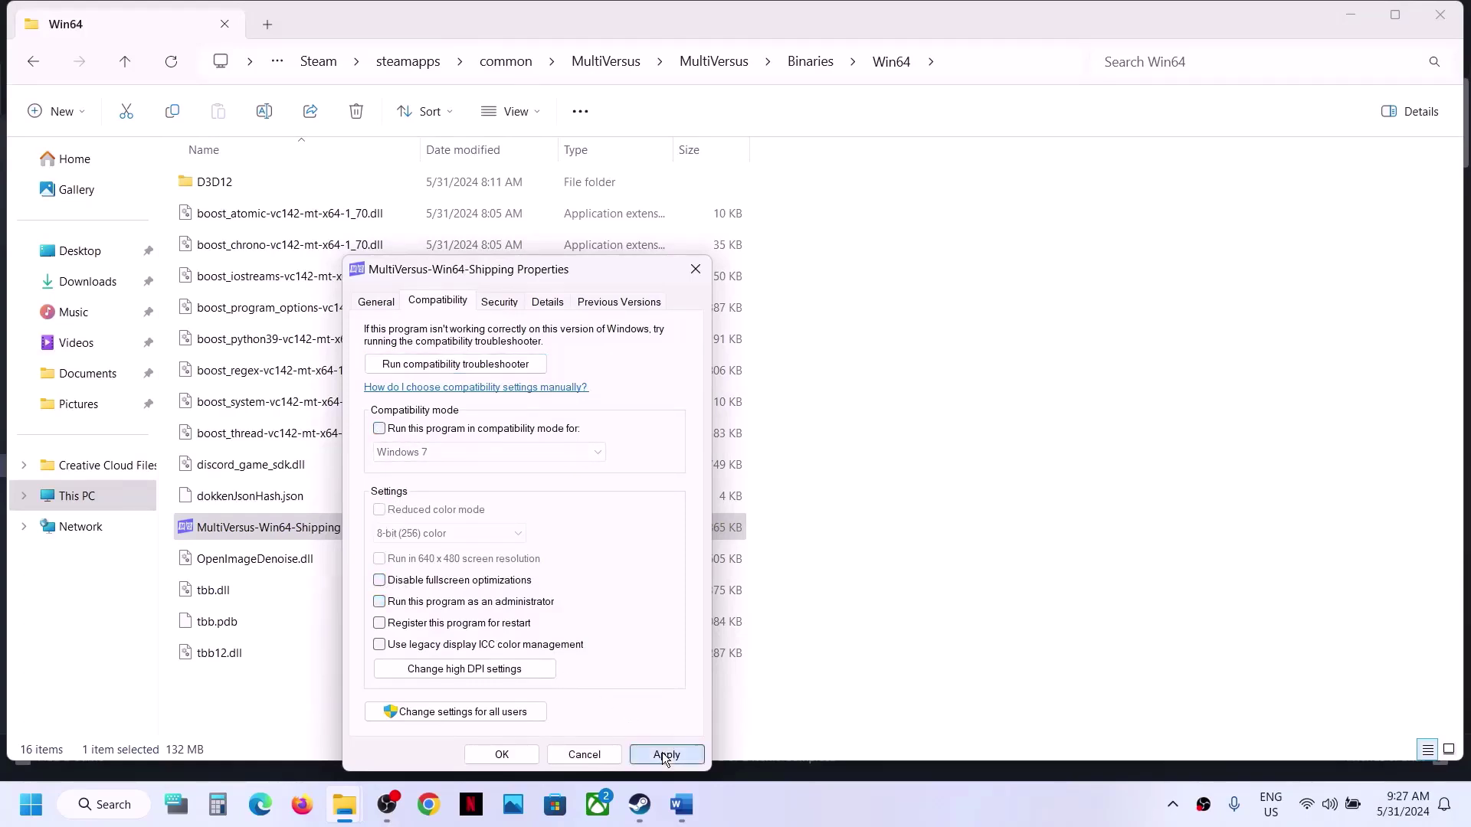
pyautogui.click(501, 754)
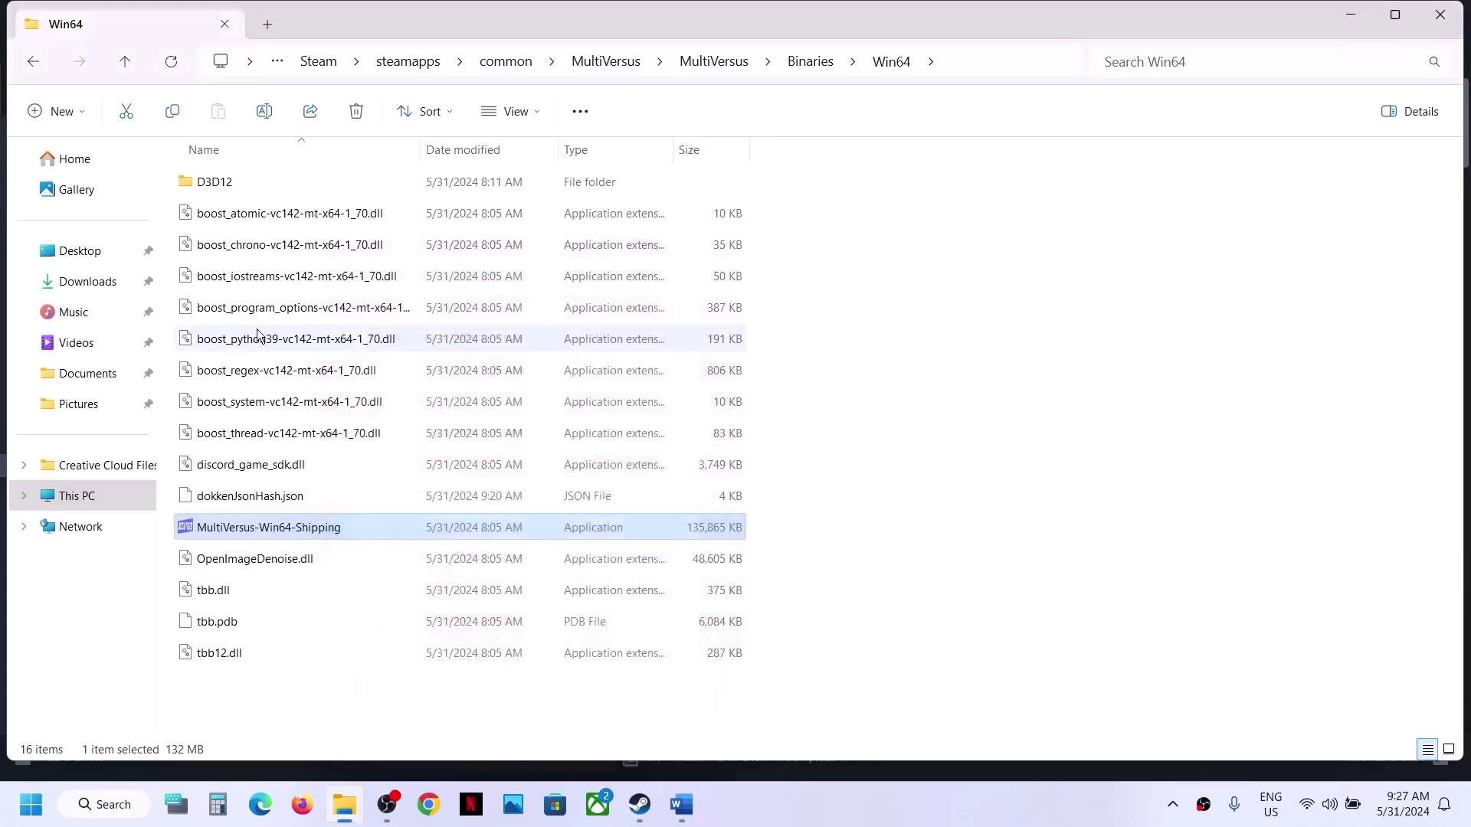
pyautogui.click(124, 62)
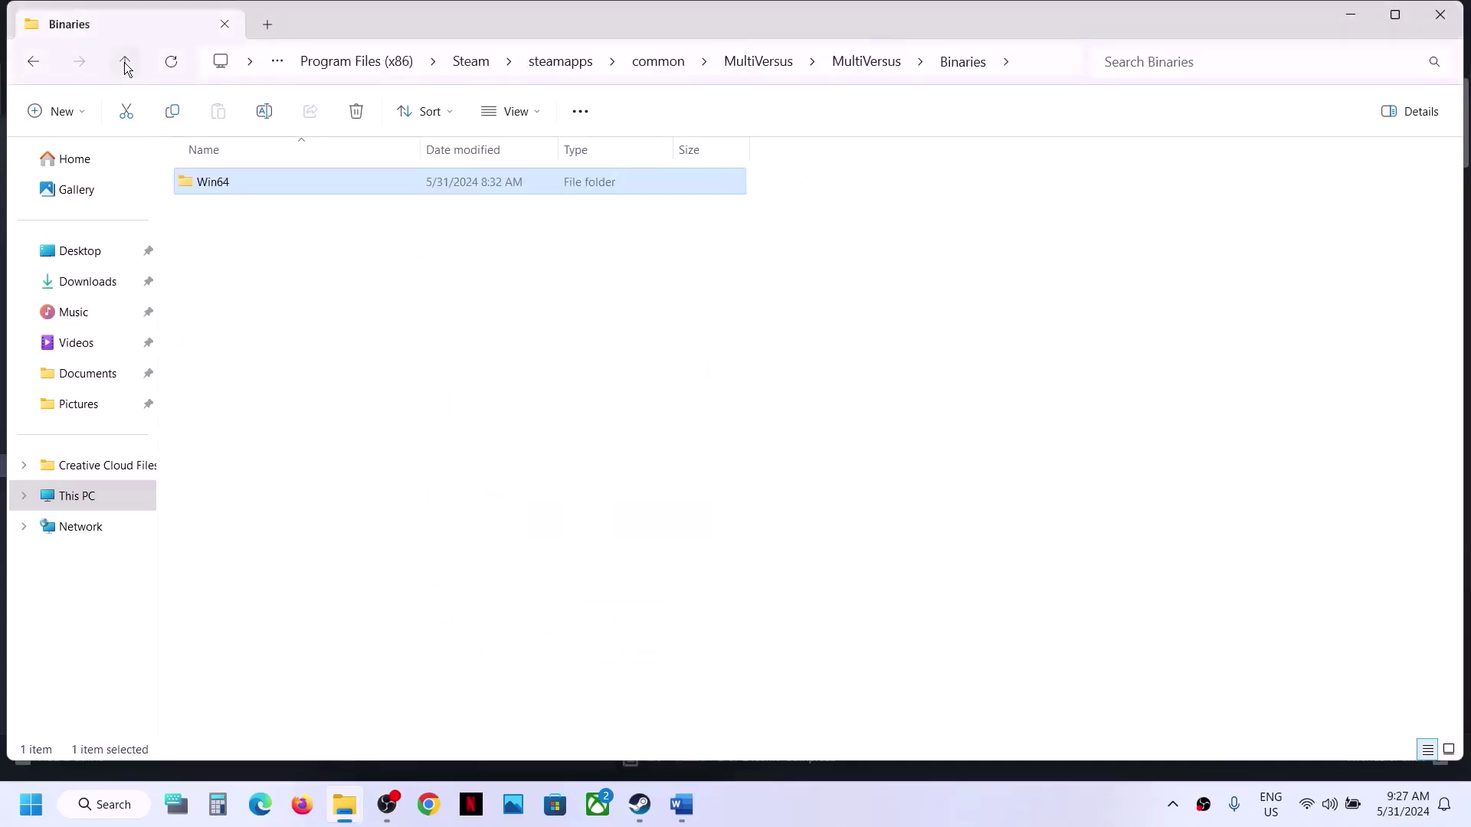
# Step: In the main game folder, turn off MultiVersus.exe's compatibility mode and re-enable fullscreen optimizations, then close Explorer
pyautogui.click(124, 62)
pyautogui.click(124, 62)
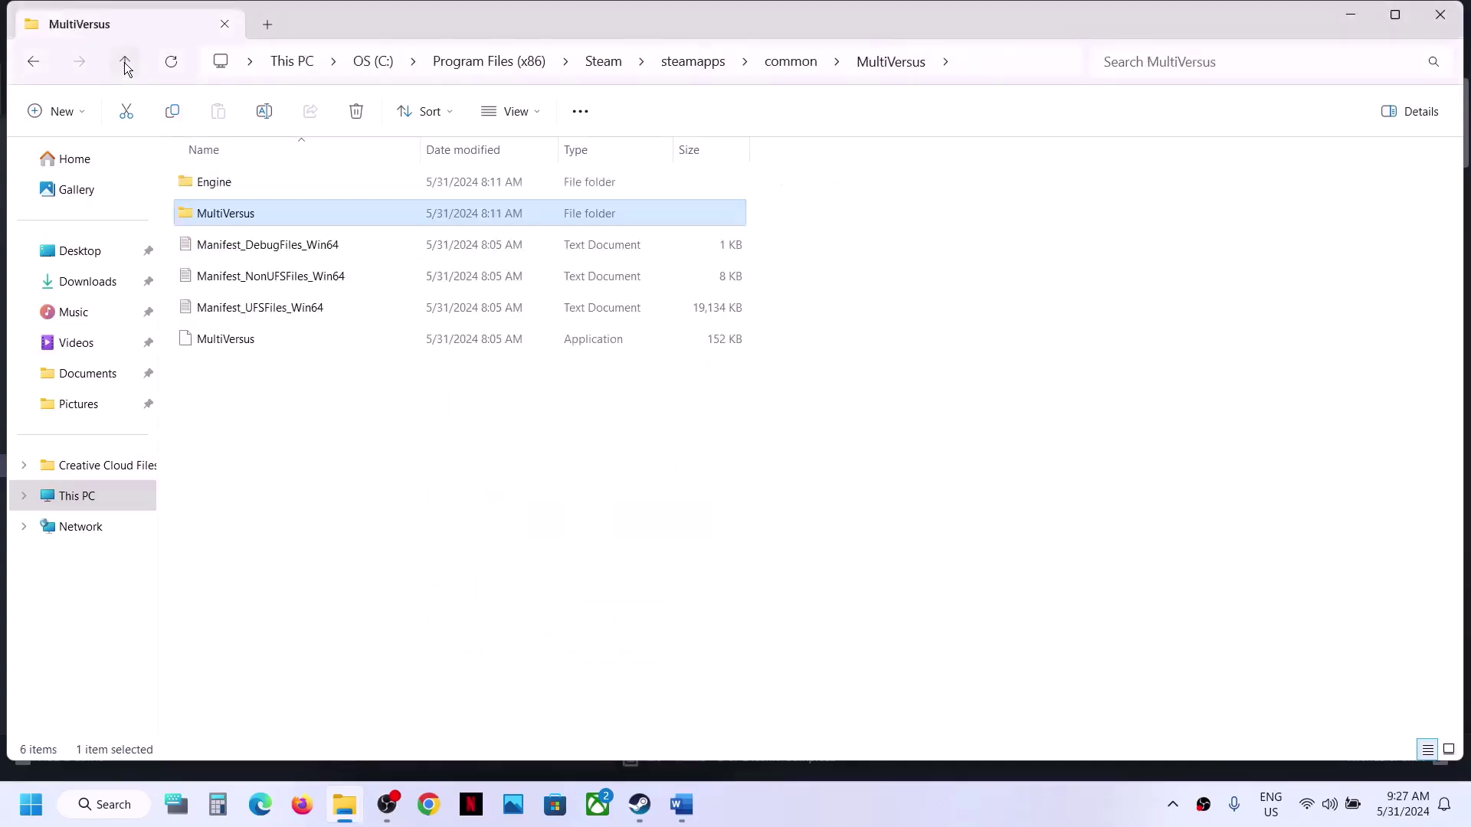
pyautogui.click(217, 338)
pyautogui.rightClick(215, 334)
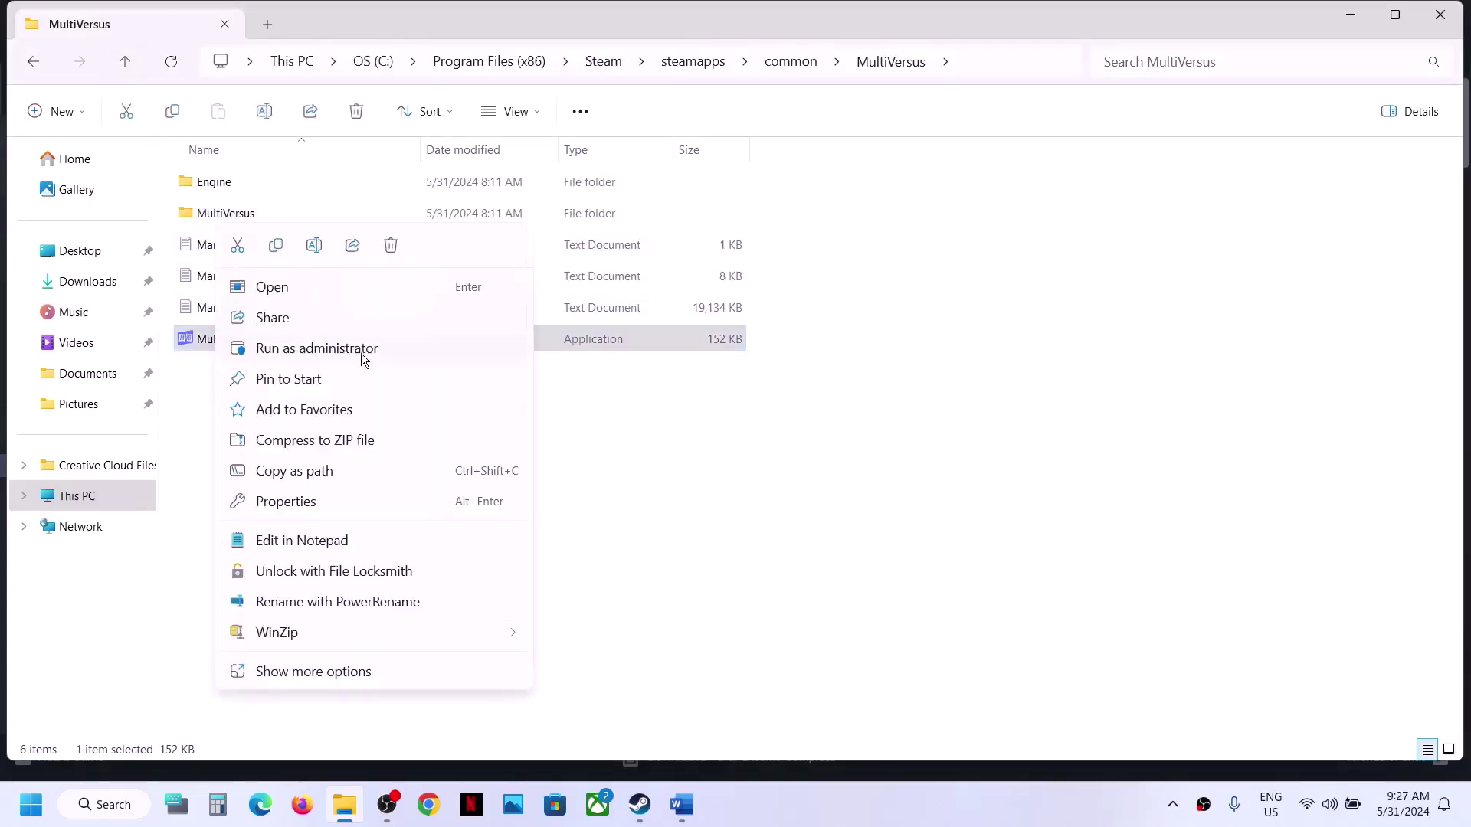
pyautogui.click(290, 489)
pyautogui.click(341, 305)
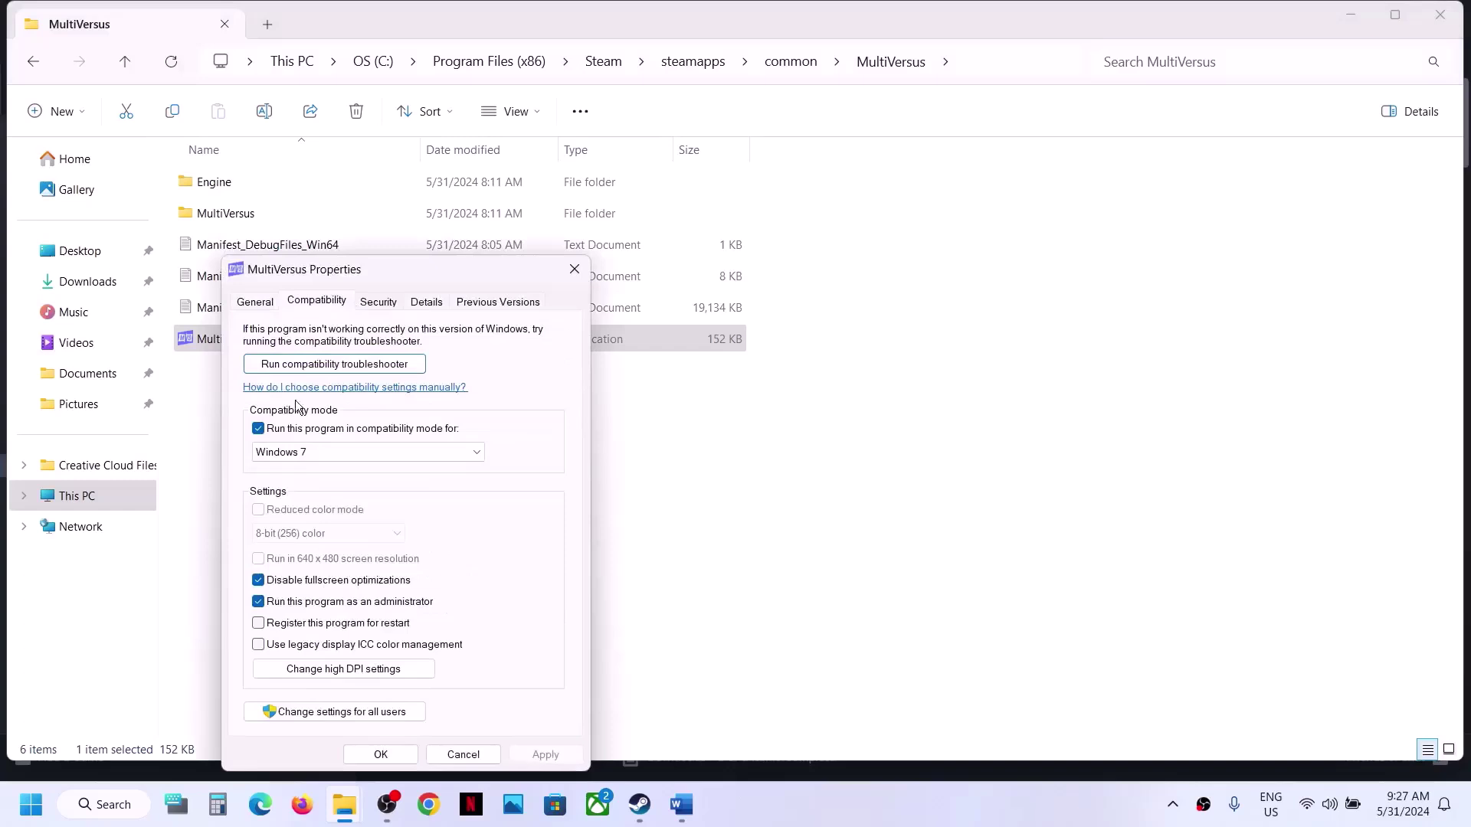
pyautogui.click(259, 430)
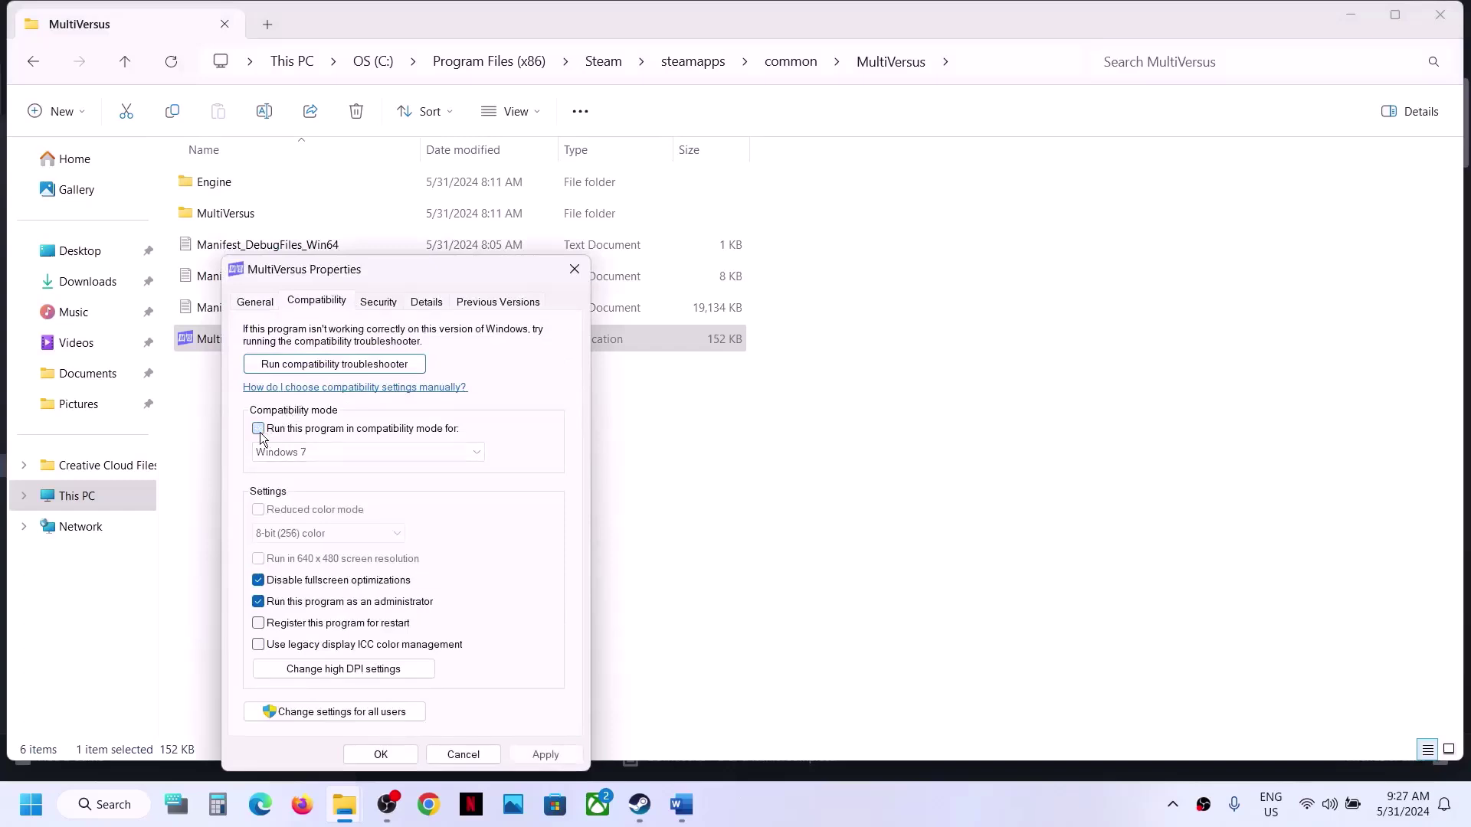
pyautogui.click(258, 581)
pyautogui.click(536, 752)
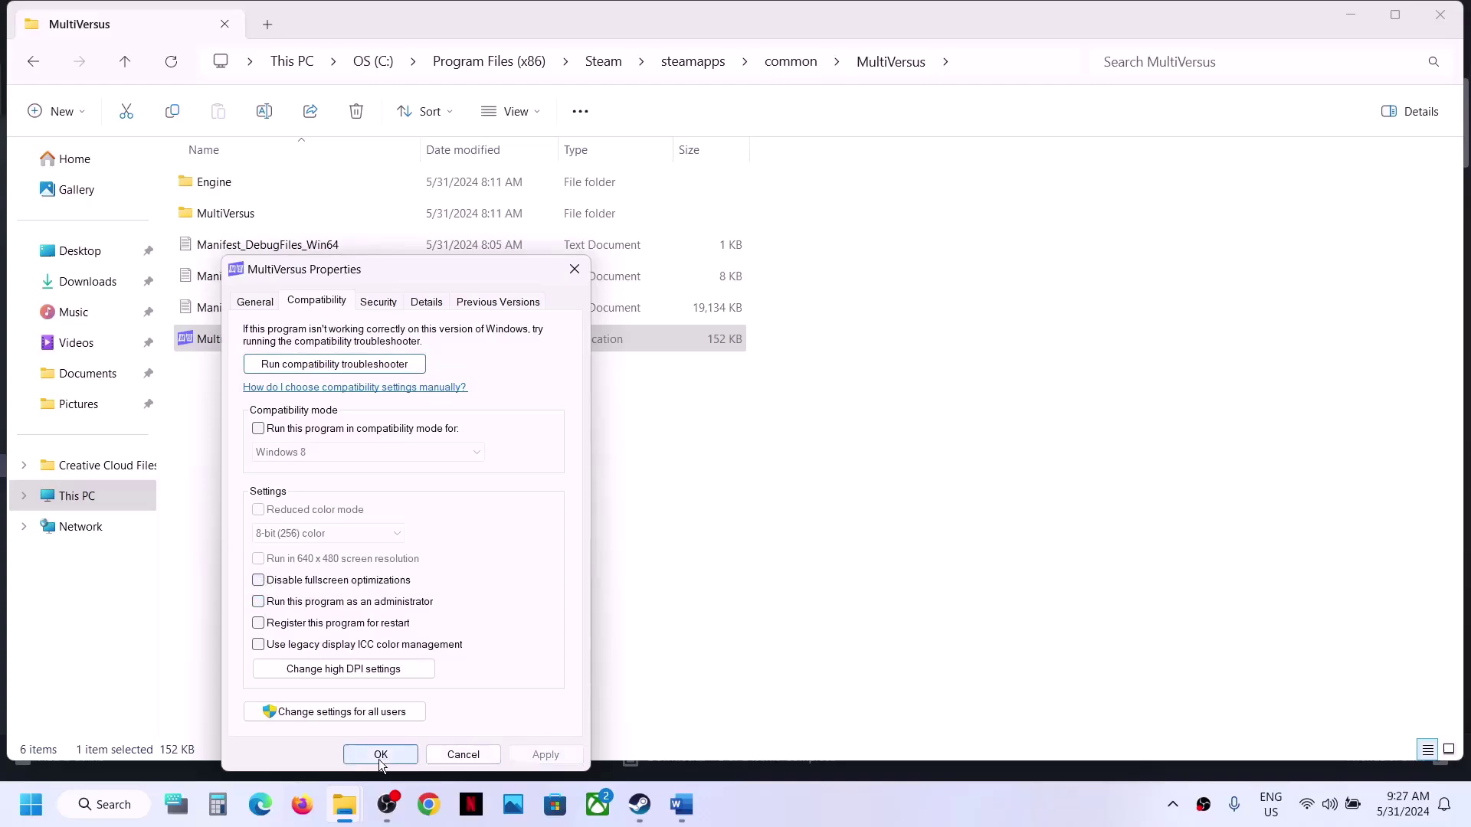
pyautogui.click(378, 757)
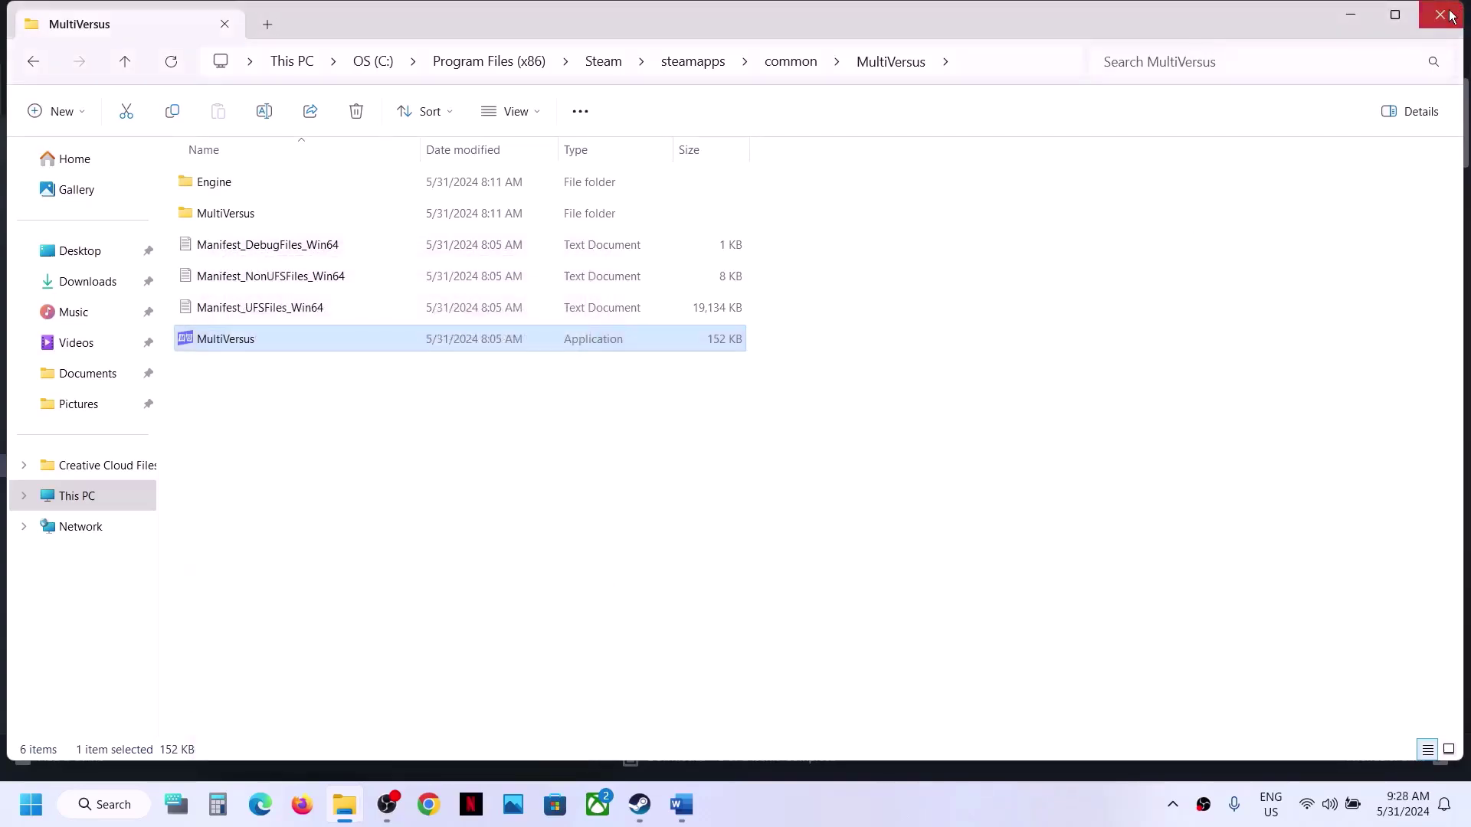
pyautogui.hotkey('alt', 'F4')
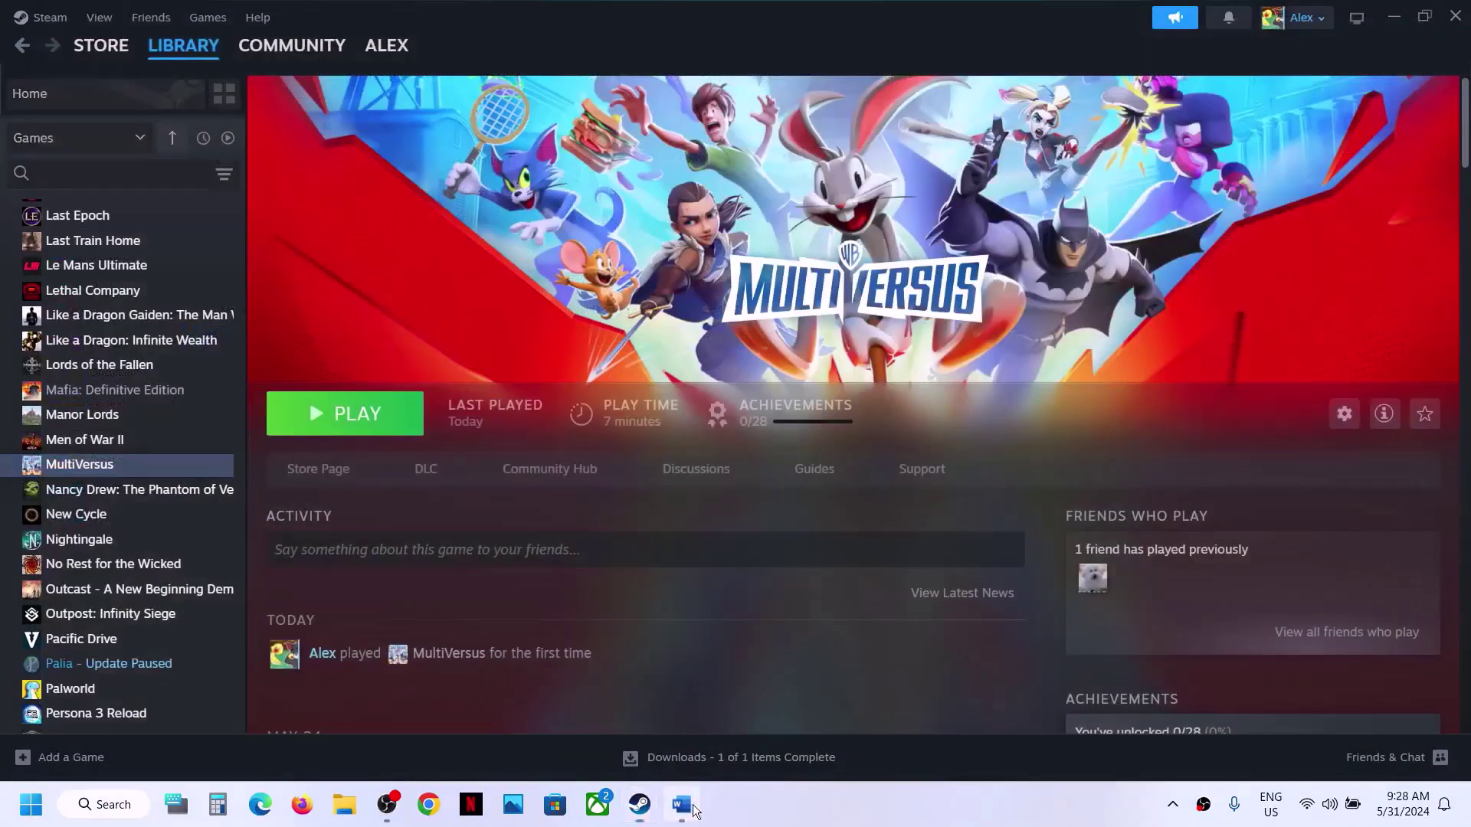
# Step: Read the next fix in the instructions document, then return to the Steam library
pyautogui.click(681, 804)
pyautogui.scroll(-5, 400, 401)
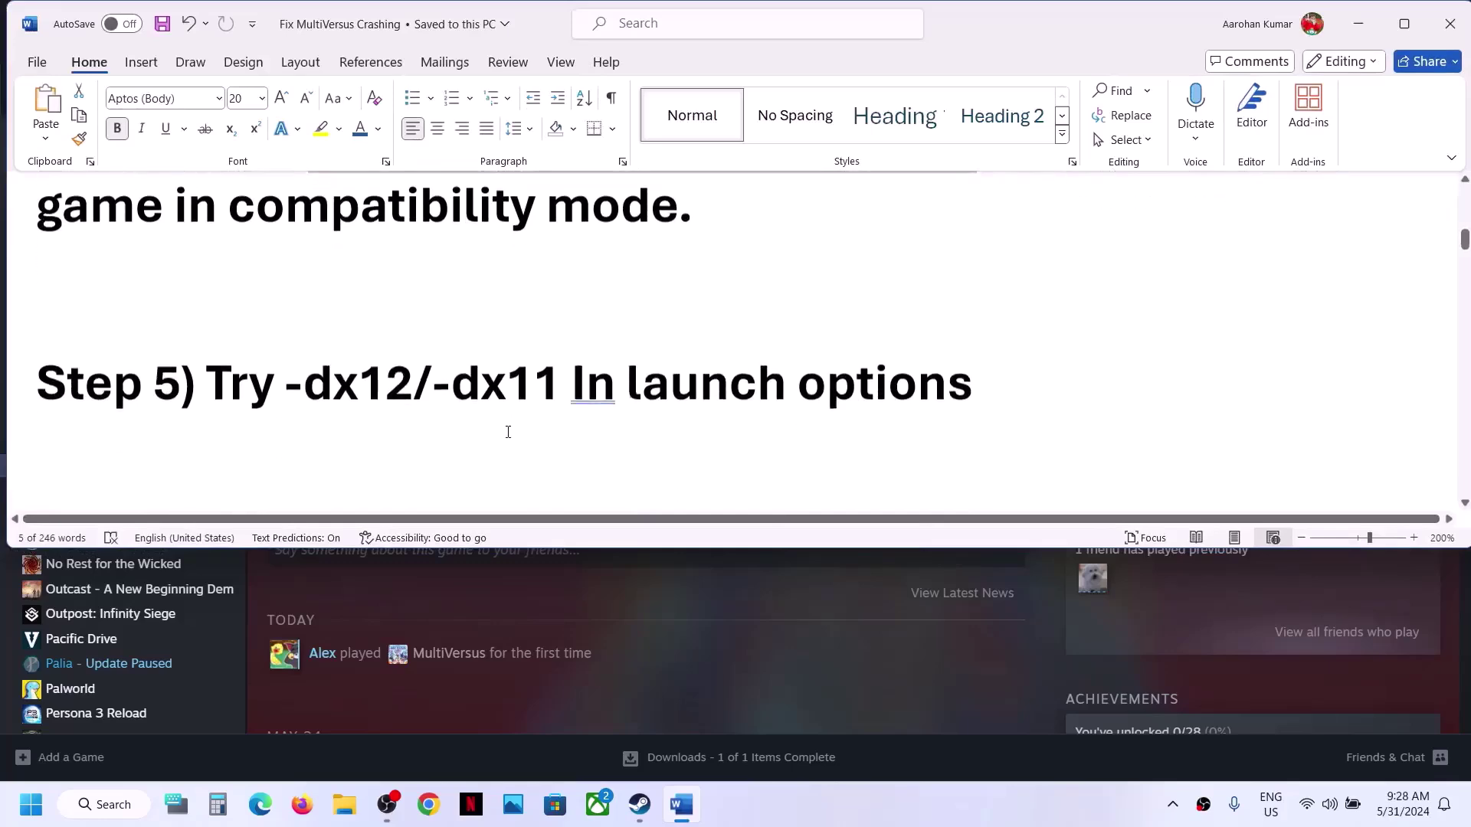
pyautogui.click(757, 637)
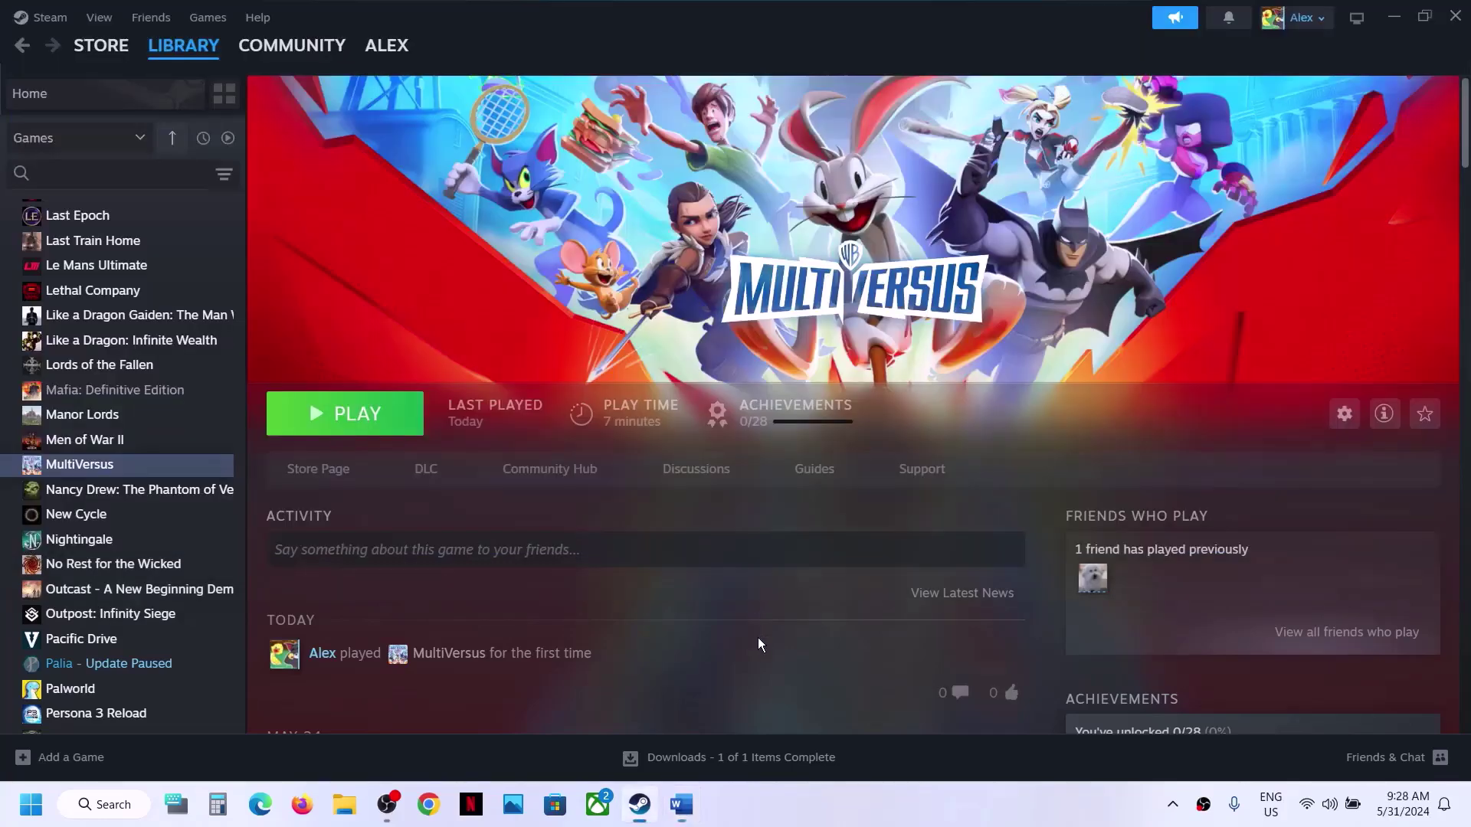
# Step: Enter -dx12 as MultiVersus's Steam launch option
pyautogui.rightClick(173, 470)
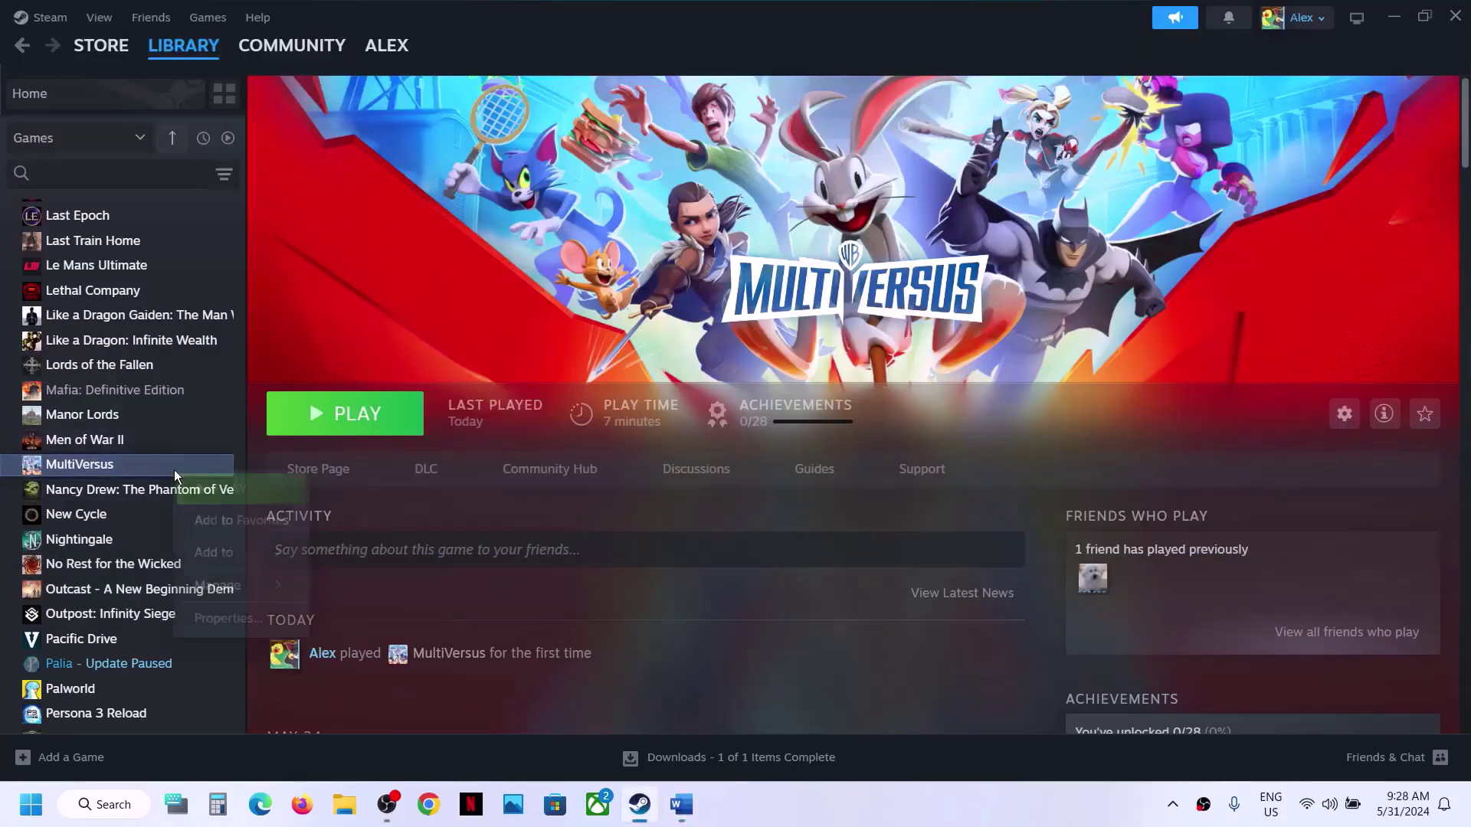
pyautogui.click(268, 617)
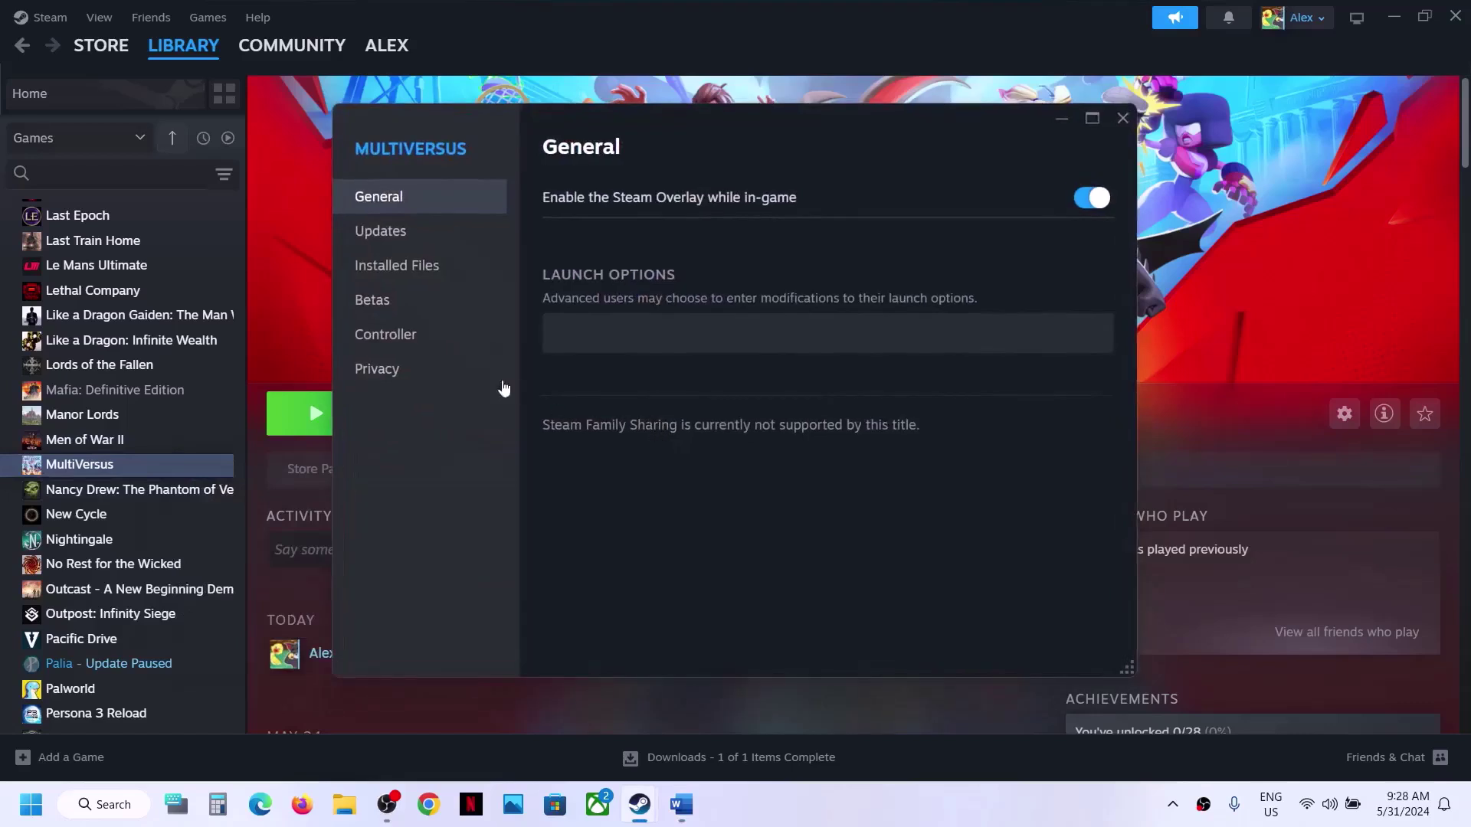
pyautogui.click(607, 330)
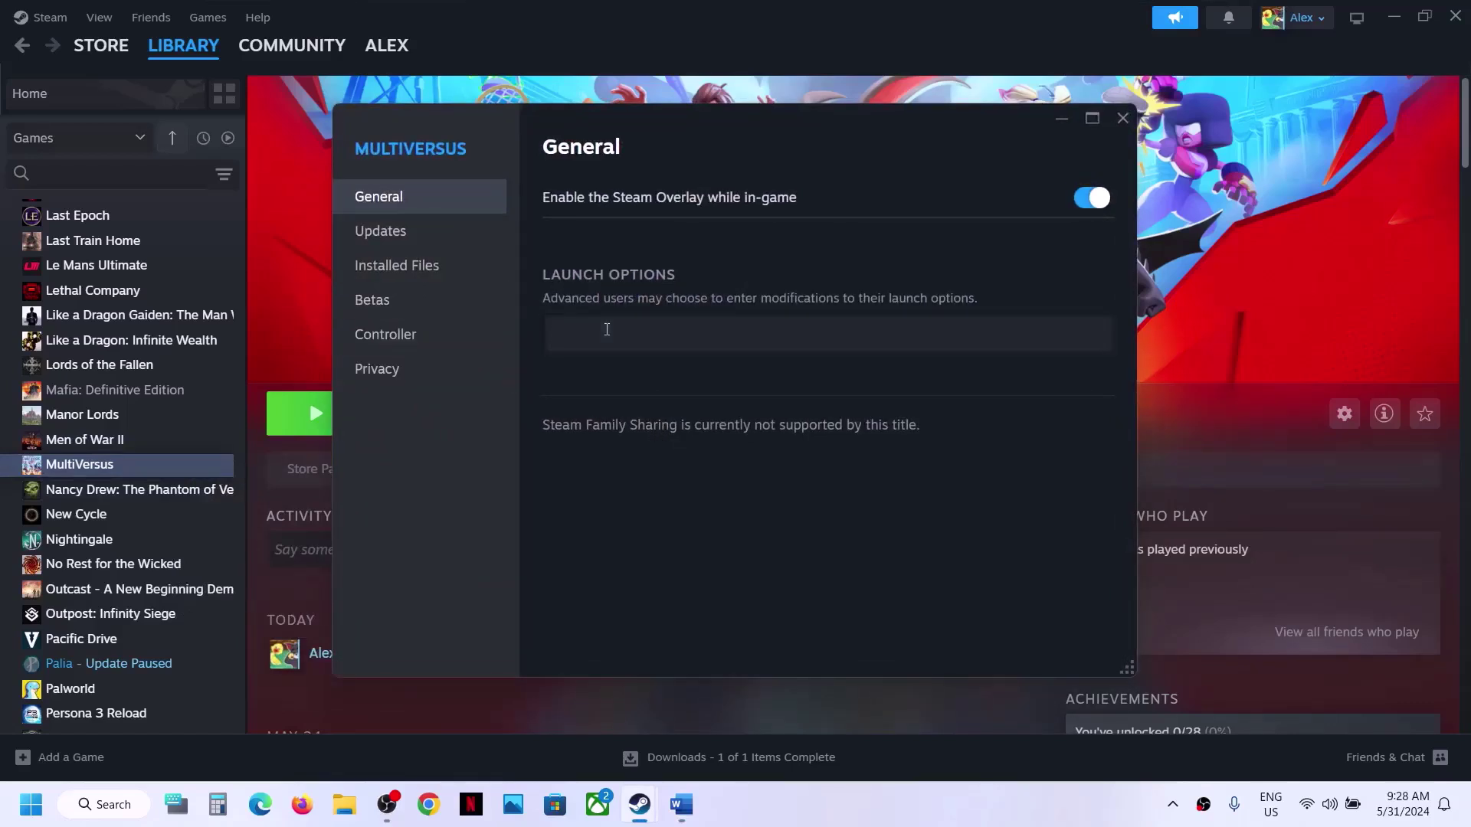
pyautogui.write('-dx12')
pyautogui.click(1122, 118)
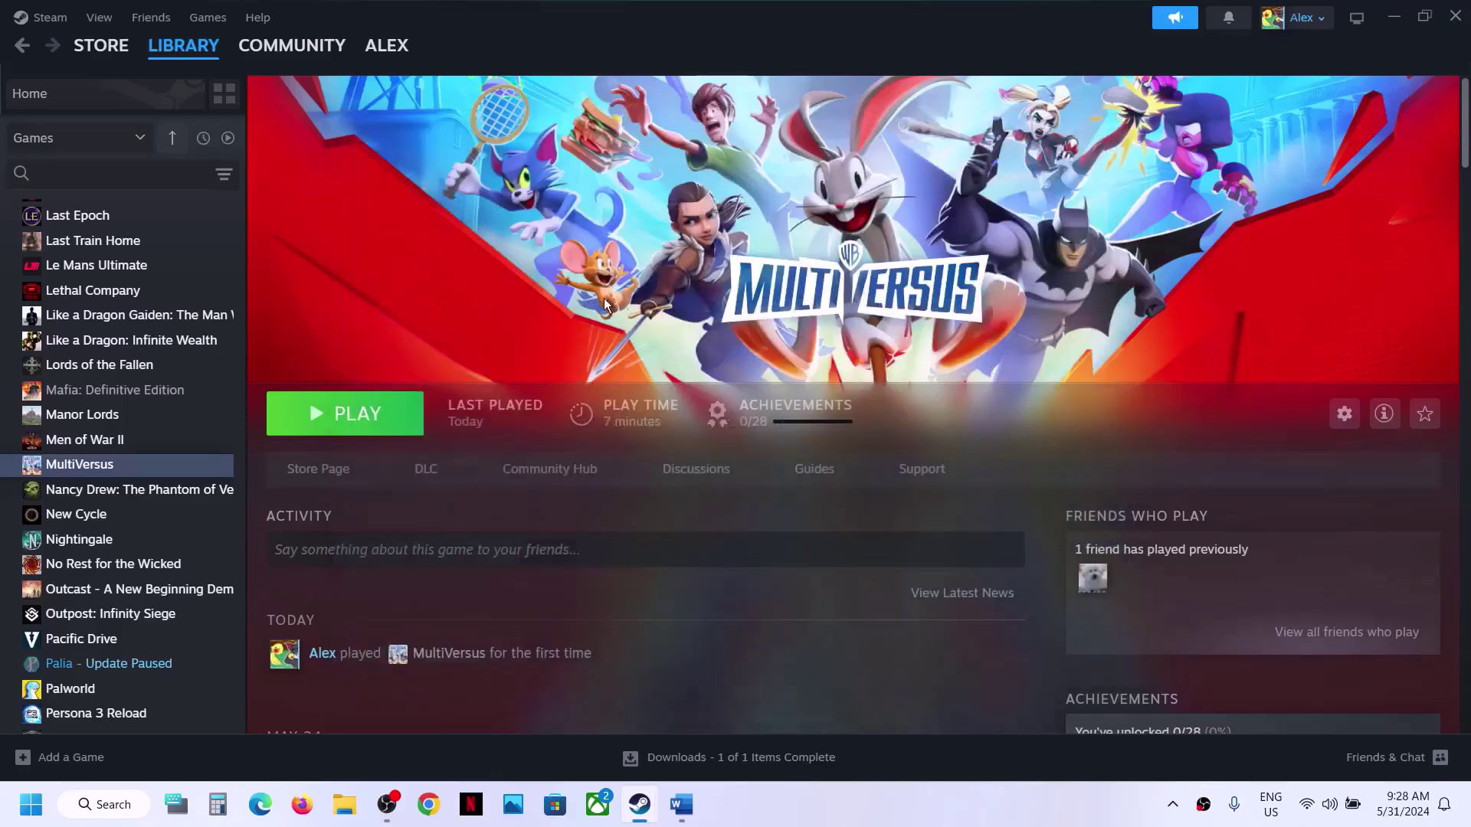
pyautogui.rightClick(125, 473)
# Step: Replace MultiVersus's -dx12 launch option with -dx11
pyautogui.click(175, 617)
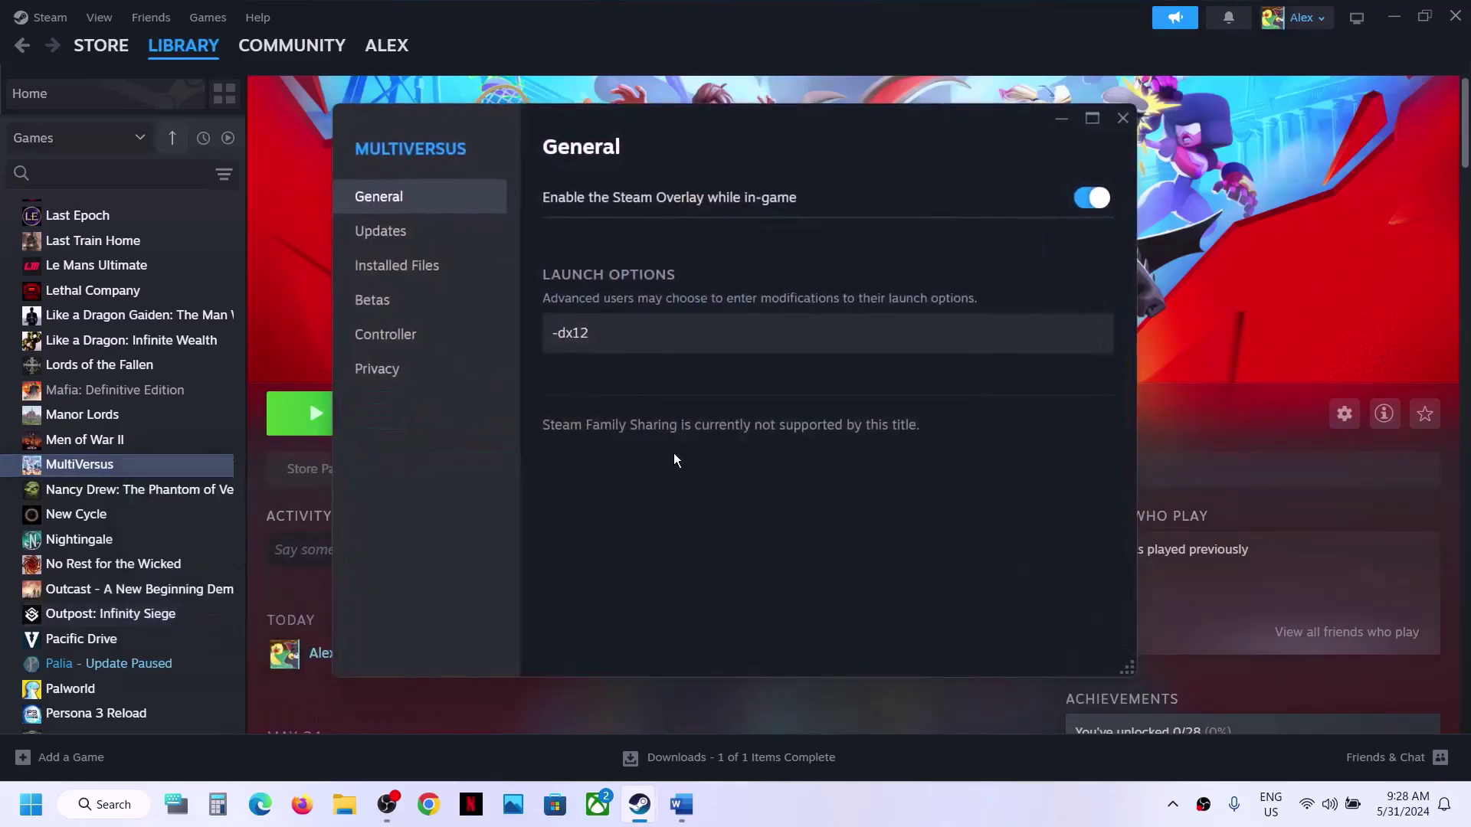
pyautogui.moveTo(609, 327); pyautogui.dragTo(500, 347)
pyautogui.write('-')
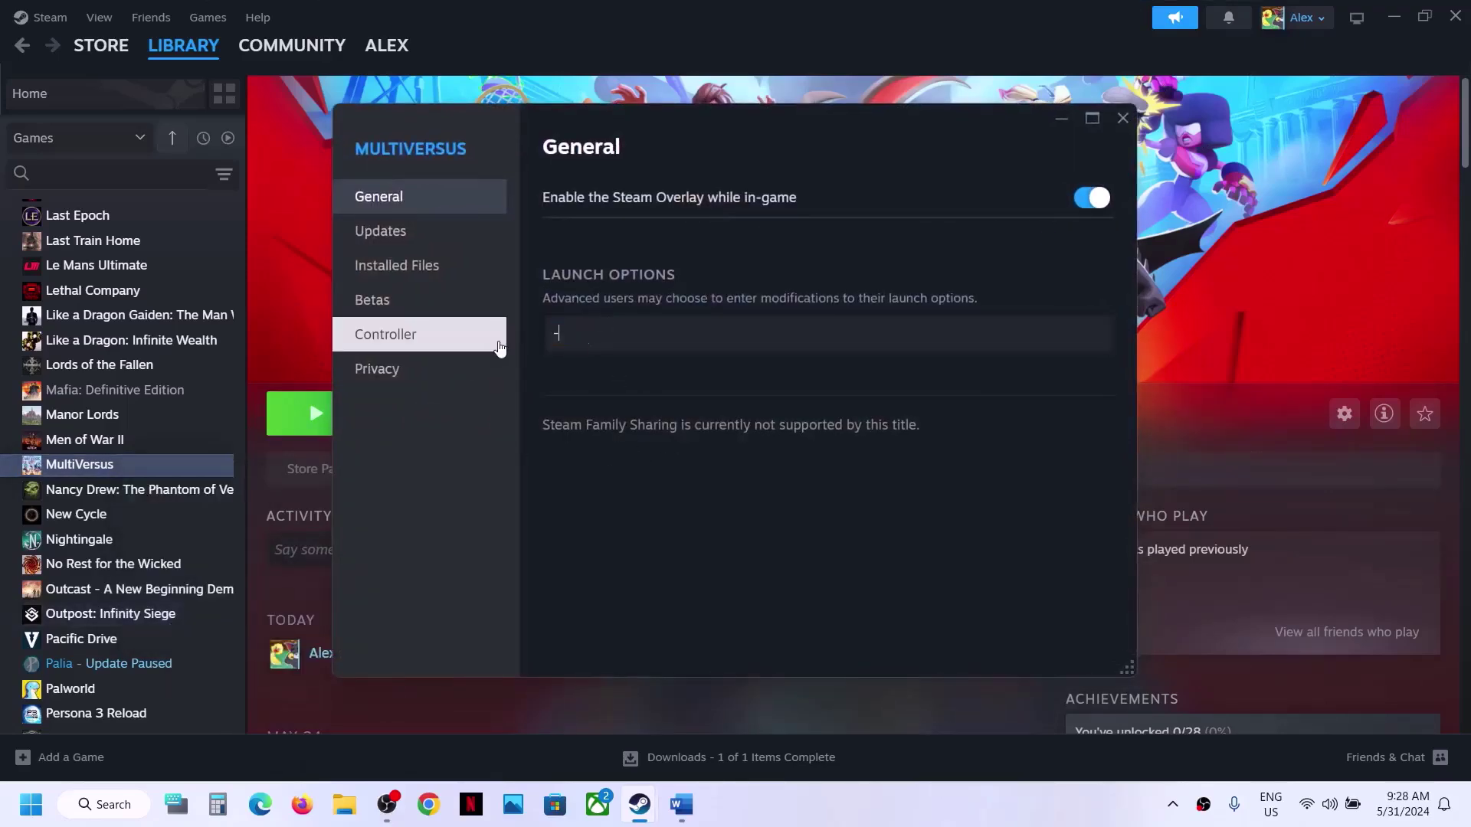
pyautogui.write('dx11')
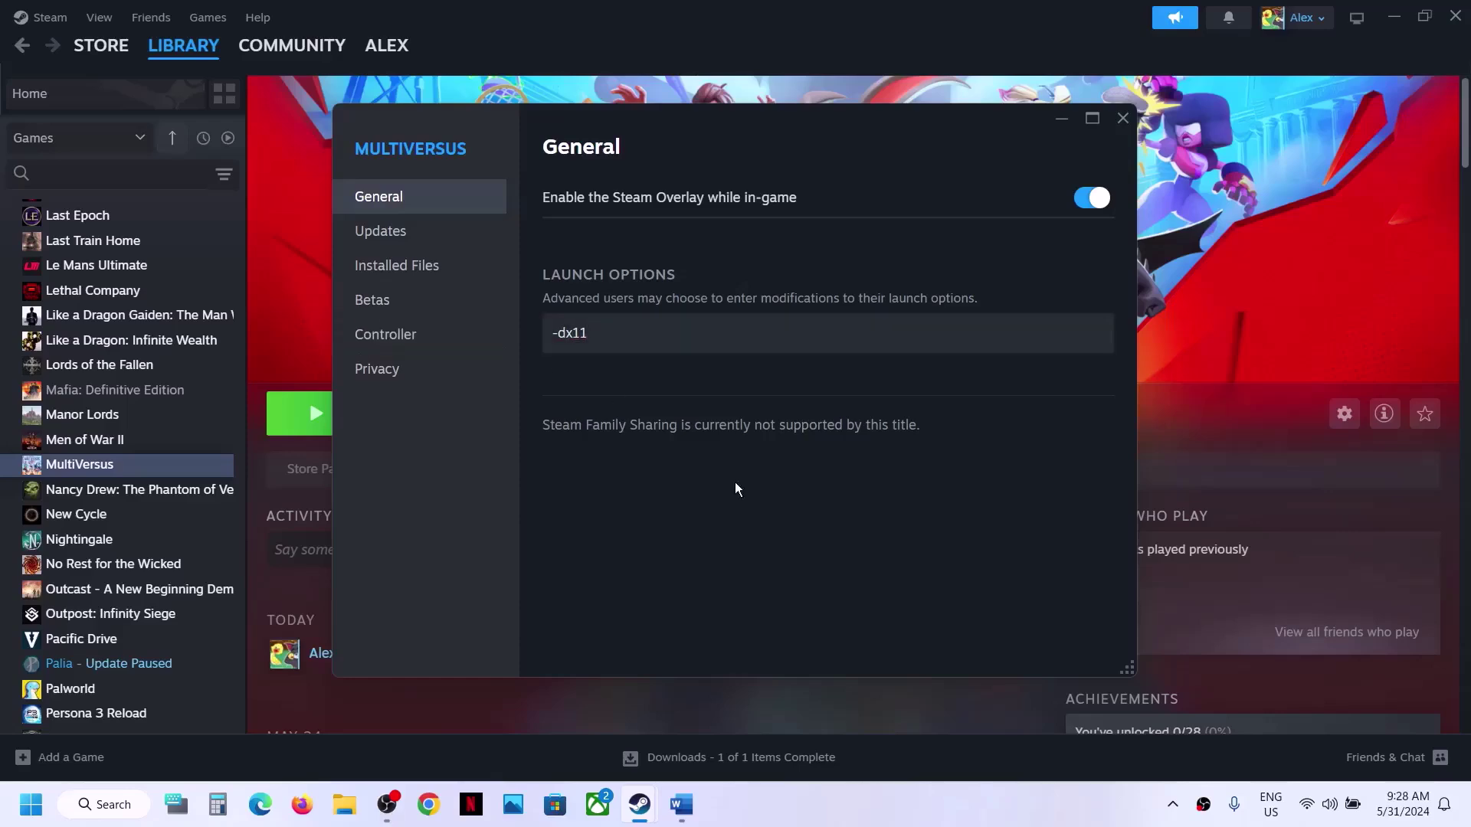
pyautogui.click(1123, 117)
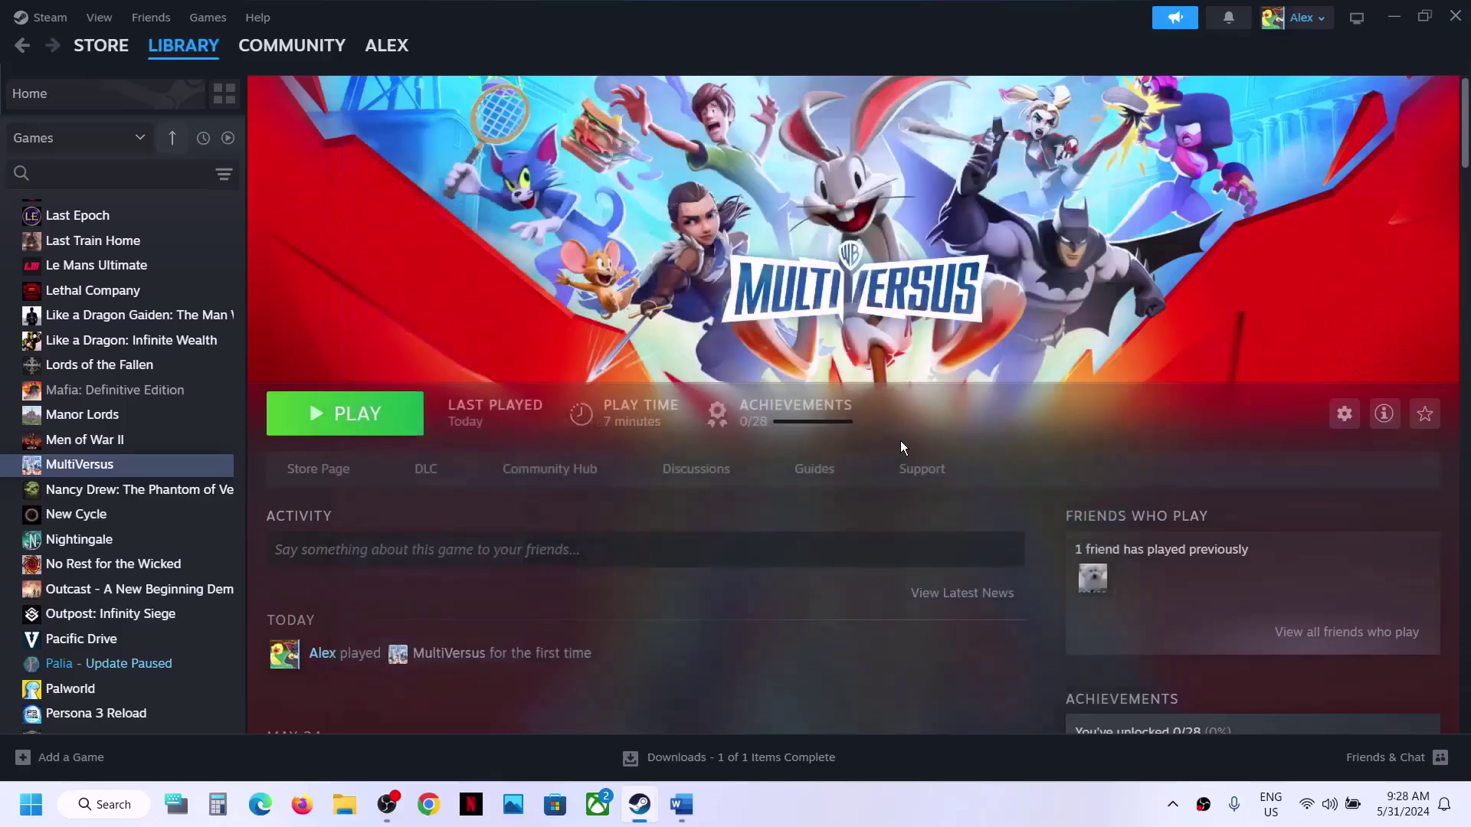
# Step: Delete the -dx11 launch option so MultiVersus's launch options are empty
pyautogui.click(681, 805)
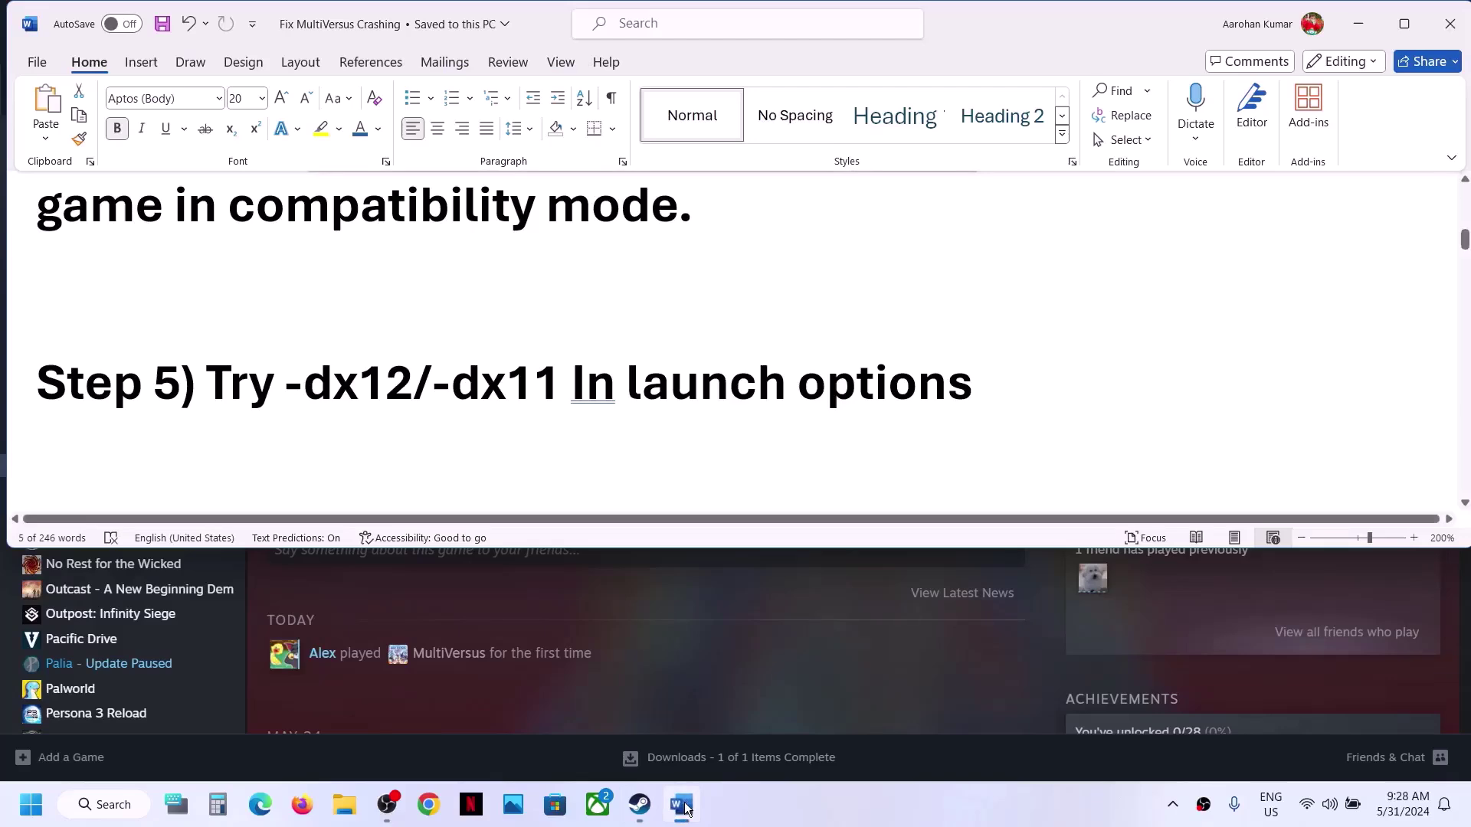
pyautogui.click(627, 648)
pyautogui.rightClick(157, 469)
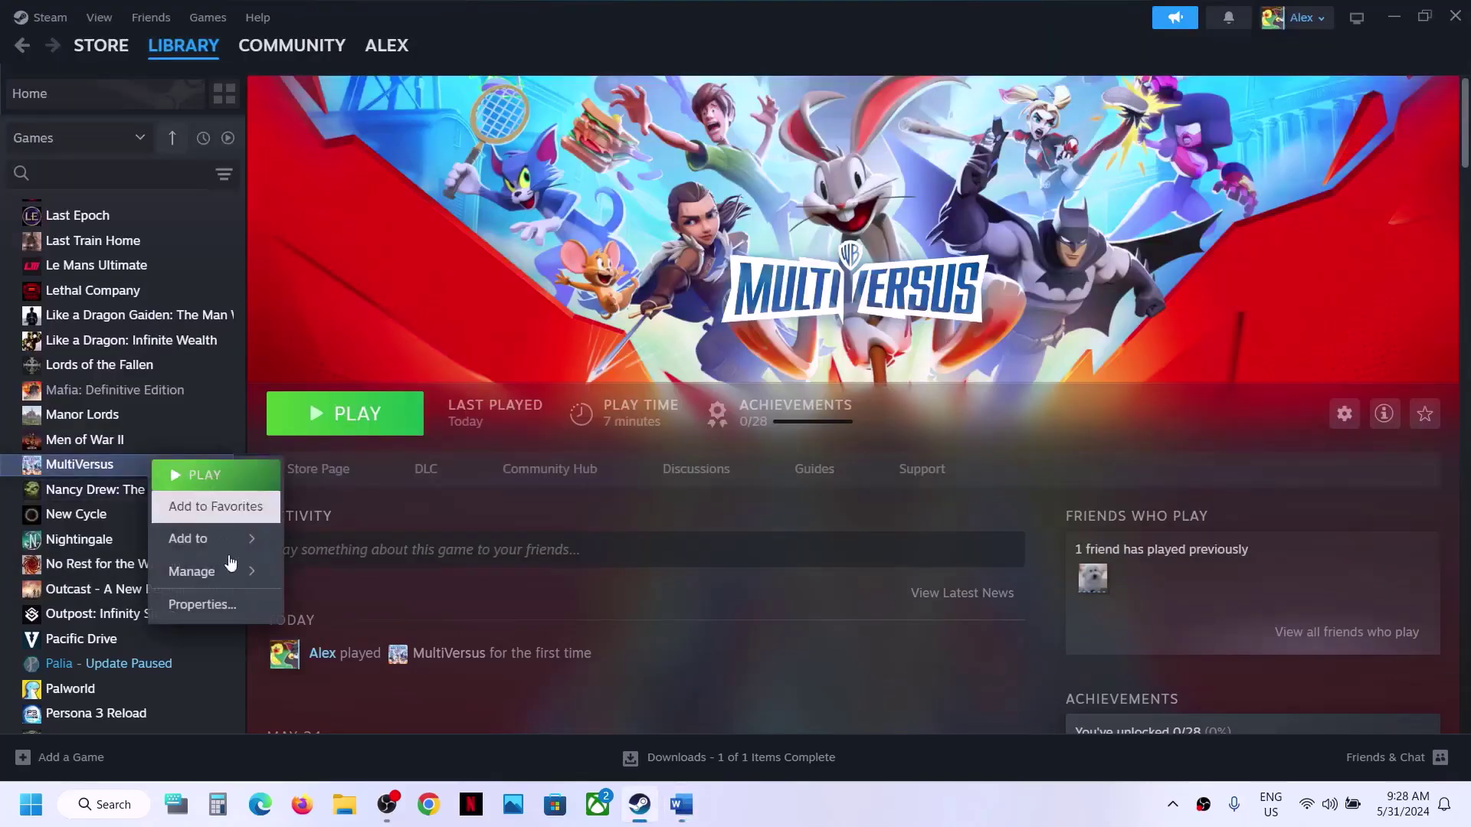
pyautogui.click(218, 604)
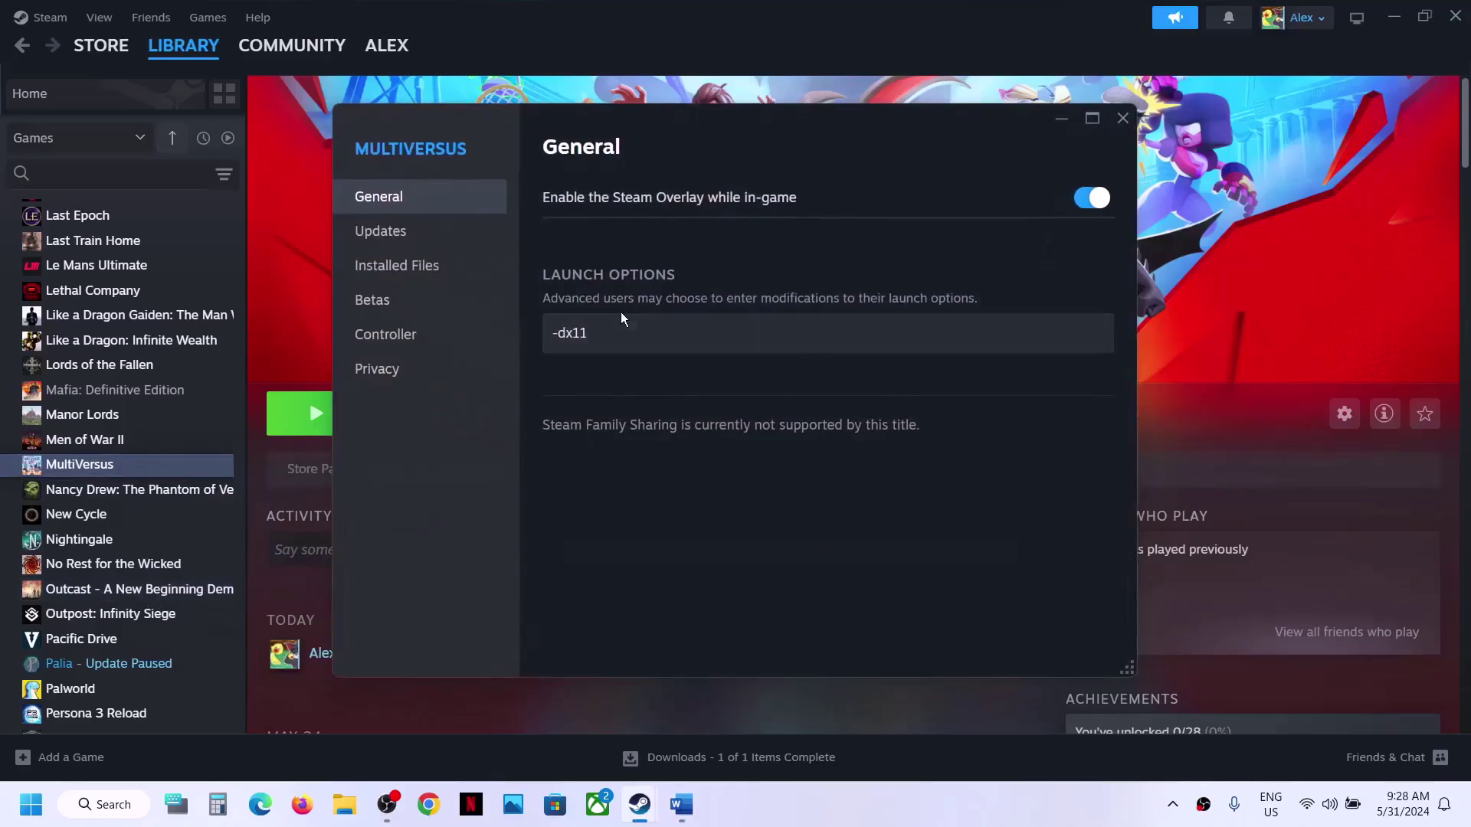
pyautogui.moveTo(602, 333); pyautogui.dragTo(507, 334)
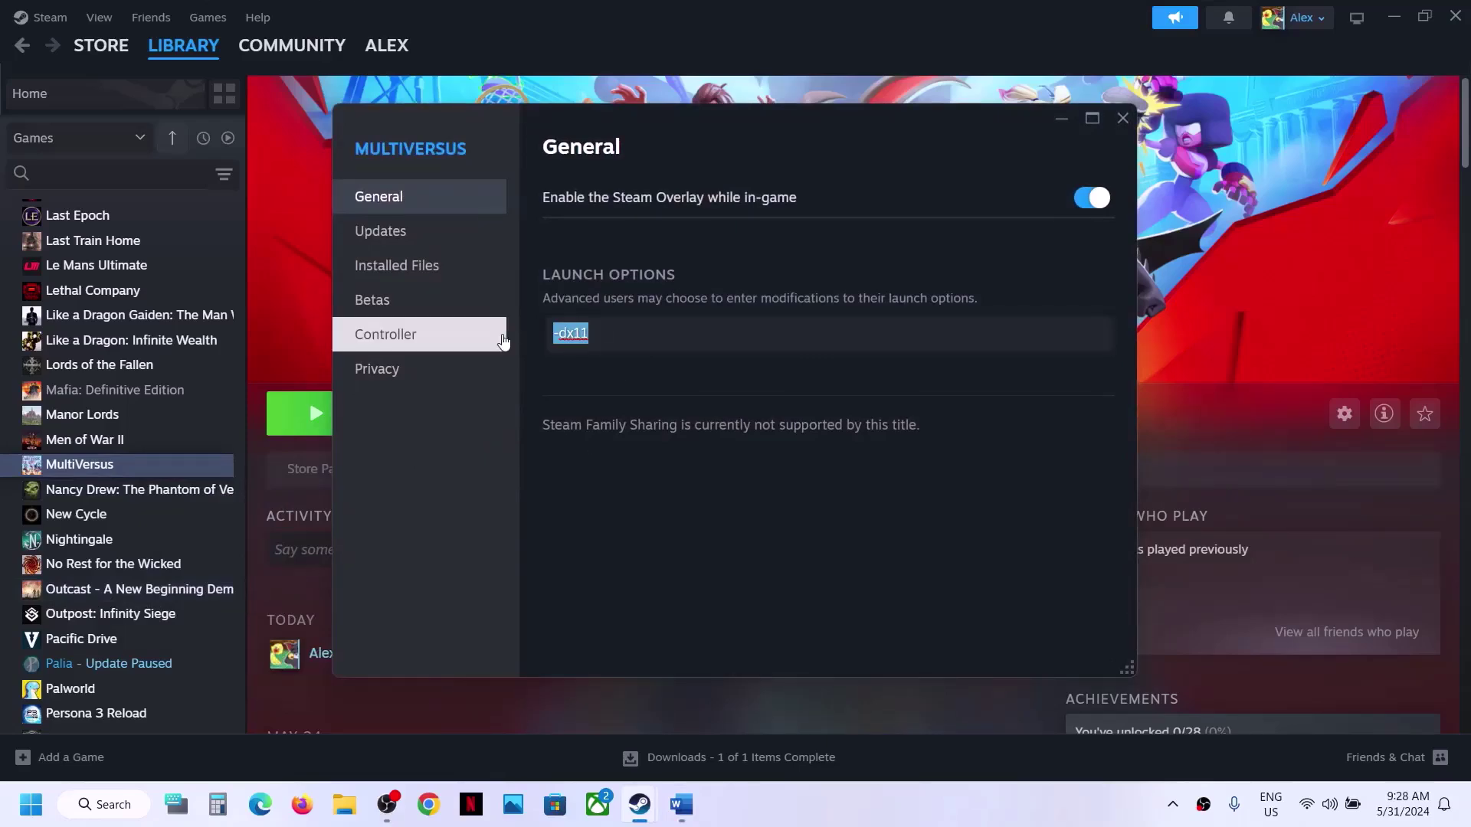
pyautogui.press('BackSpace')
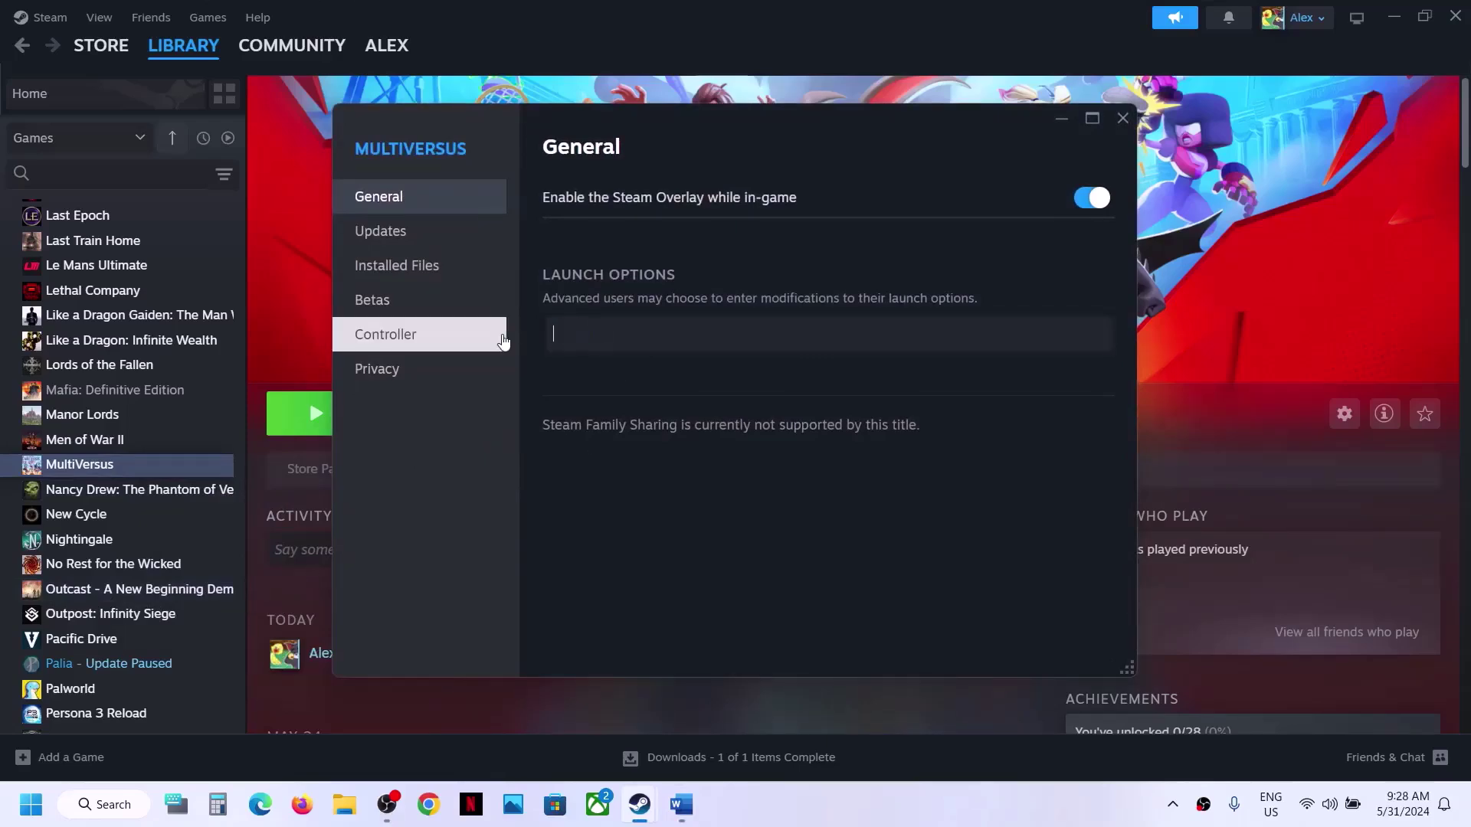
pyautogui.click(1123, 116)
# Step: Read the Update Windows step in the notes and bring up Windows Settings
pyautogui.click(693, 798)
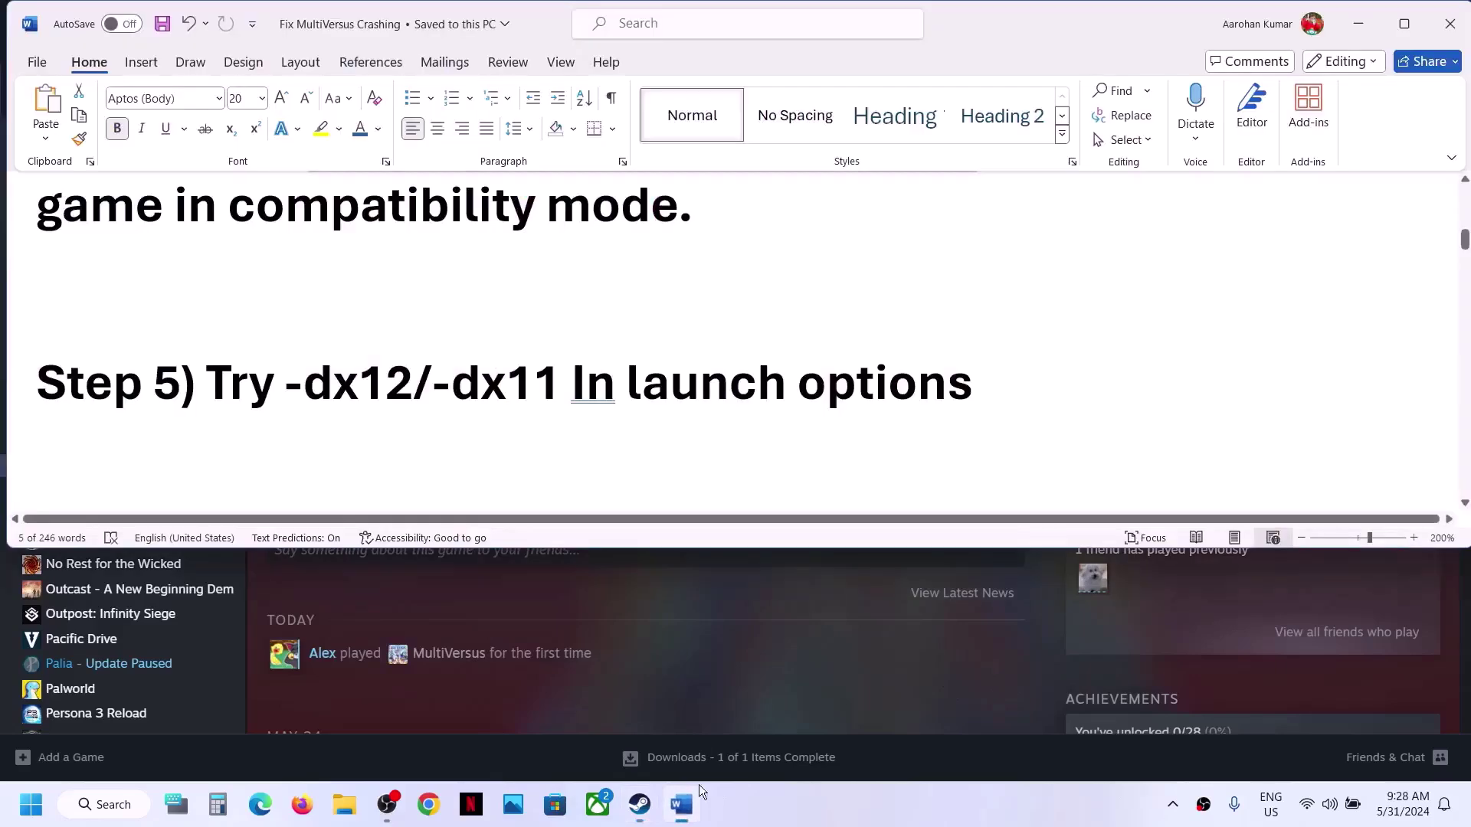
pyautogui.scroll(-3, 485, 483)
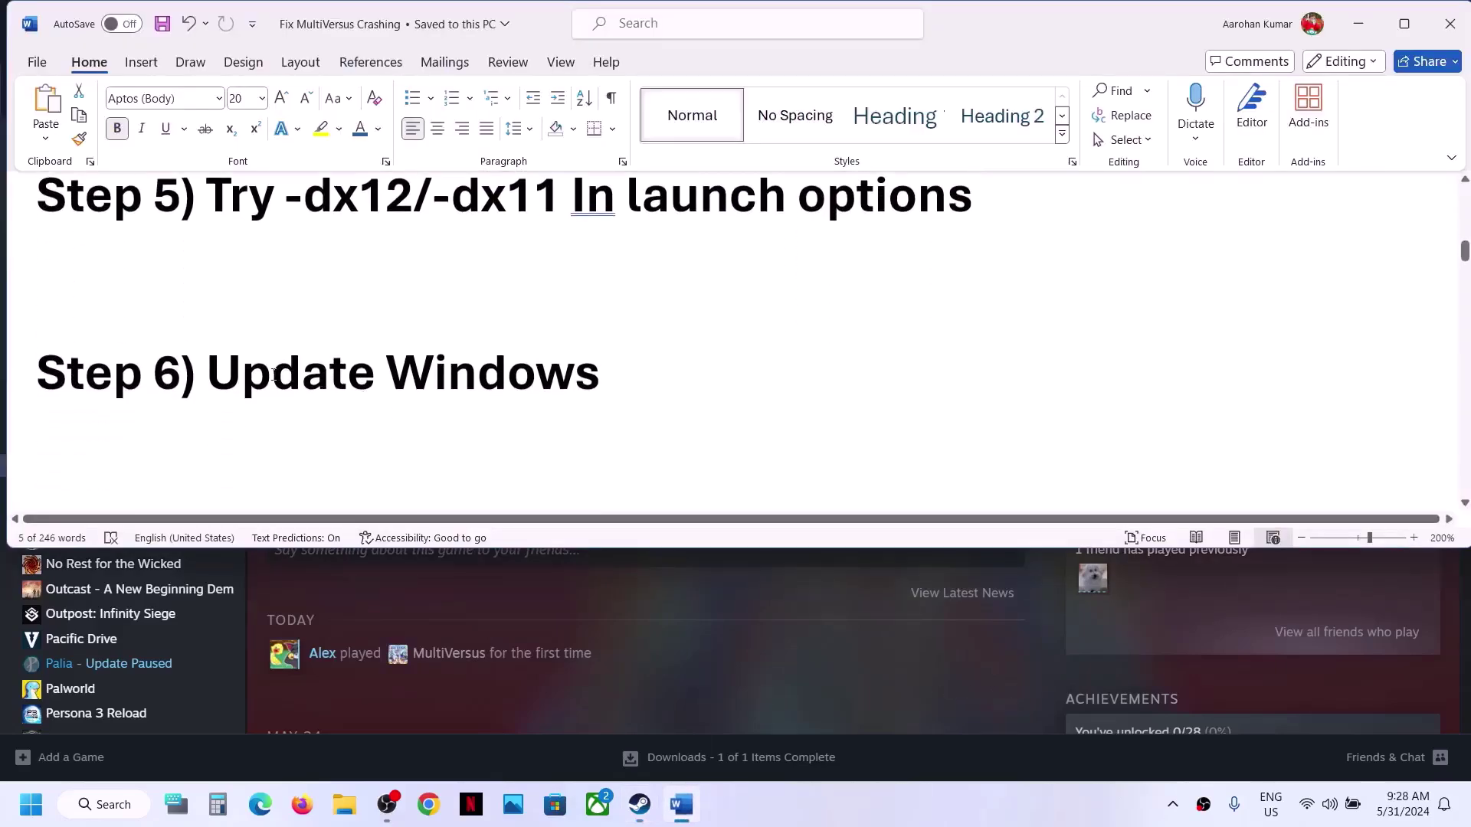
pyautogui.moveTo(274, 374); pyautogui.dragTo(547, 352)
pyautogui.press('super+i')
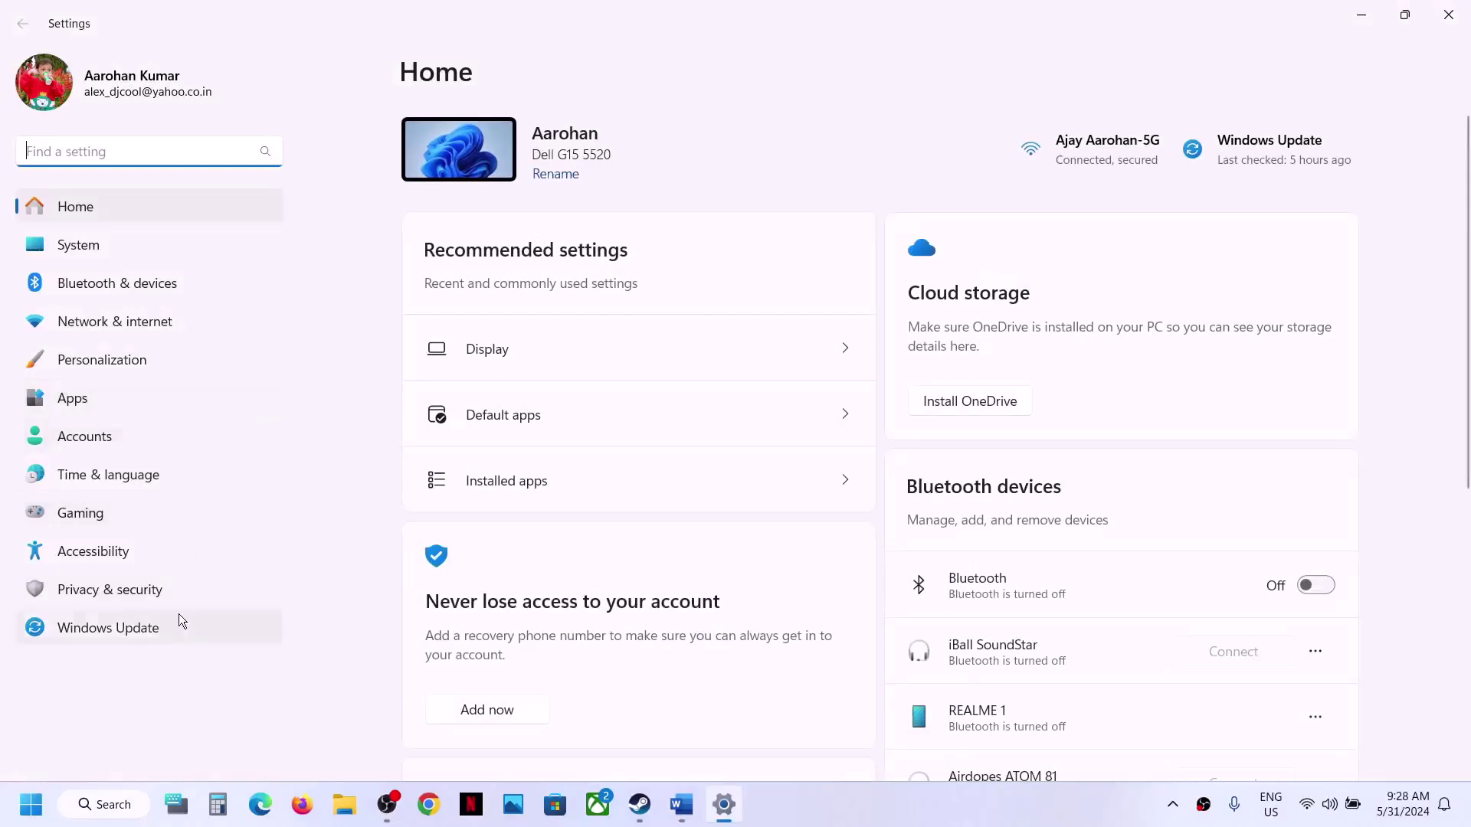
# Step: Run a Windows Update check, close Settings, and highlight the next step in the notes
pyautogui.click(135, 638)
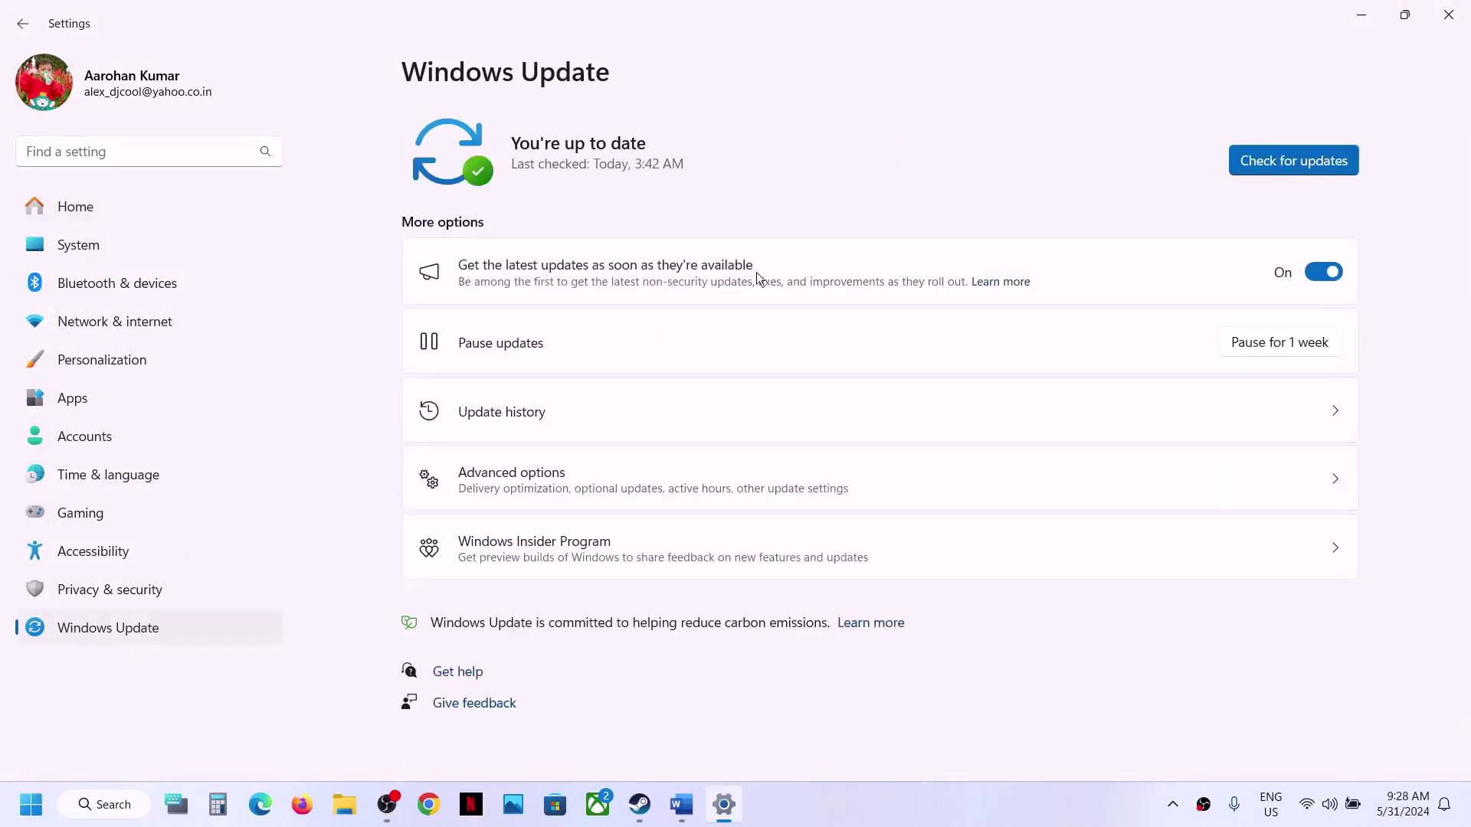
pyautogui.click(1280, 162)
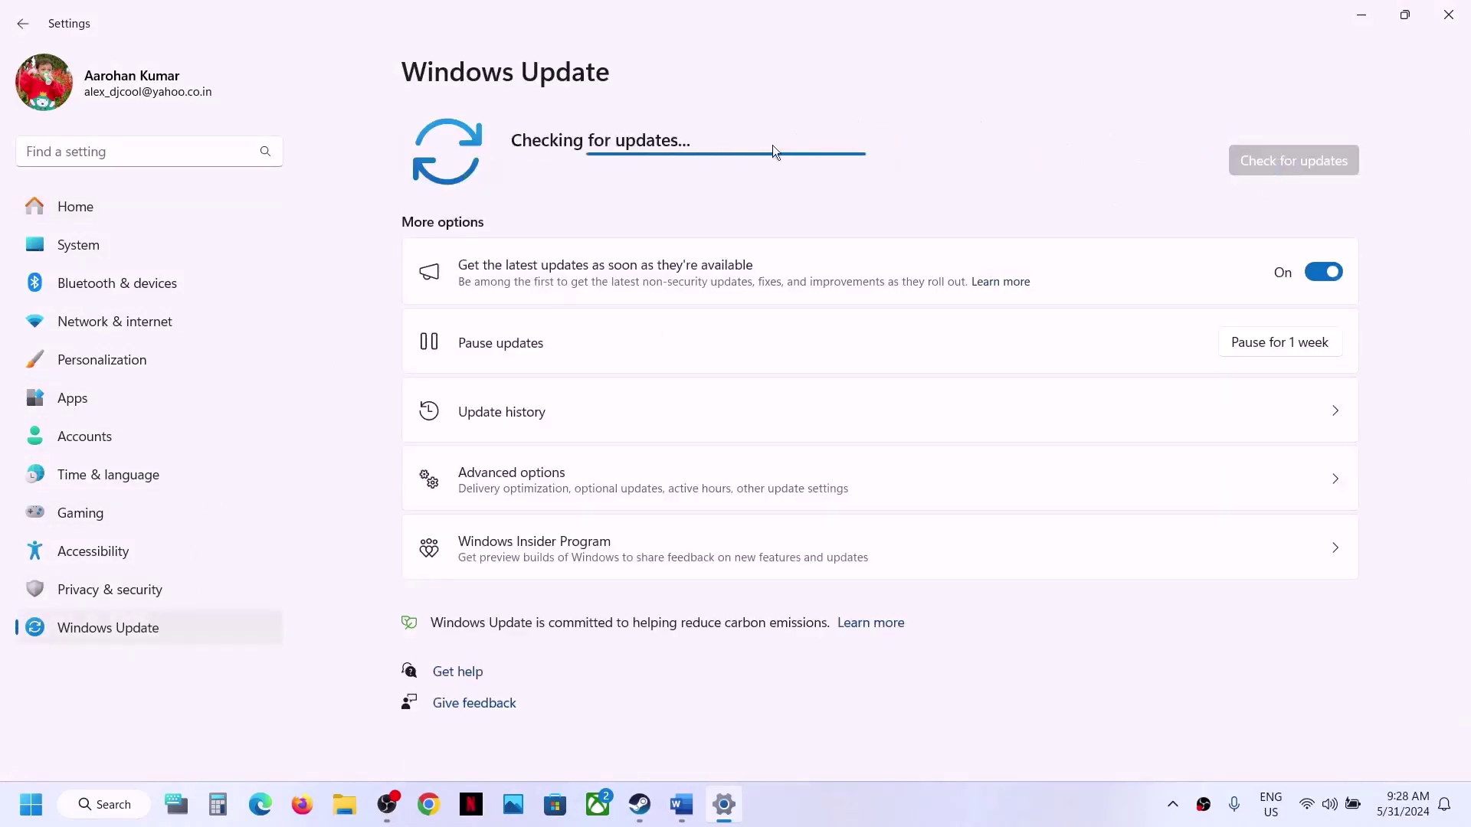
pyautogui.click(1459, 23)
pyautogui.moveTo(208, 371); pyautogui.dragTo(607, 398)
# Step: Scroll the Word notes to Step 7 and highlight its heading plus NVIDIA and AMD driver links
pyautogui.scroll(-2, 607, 398)
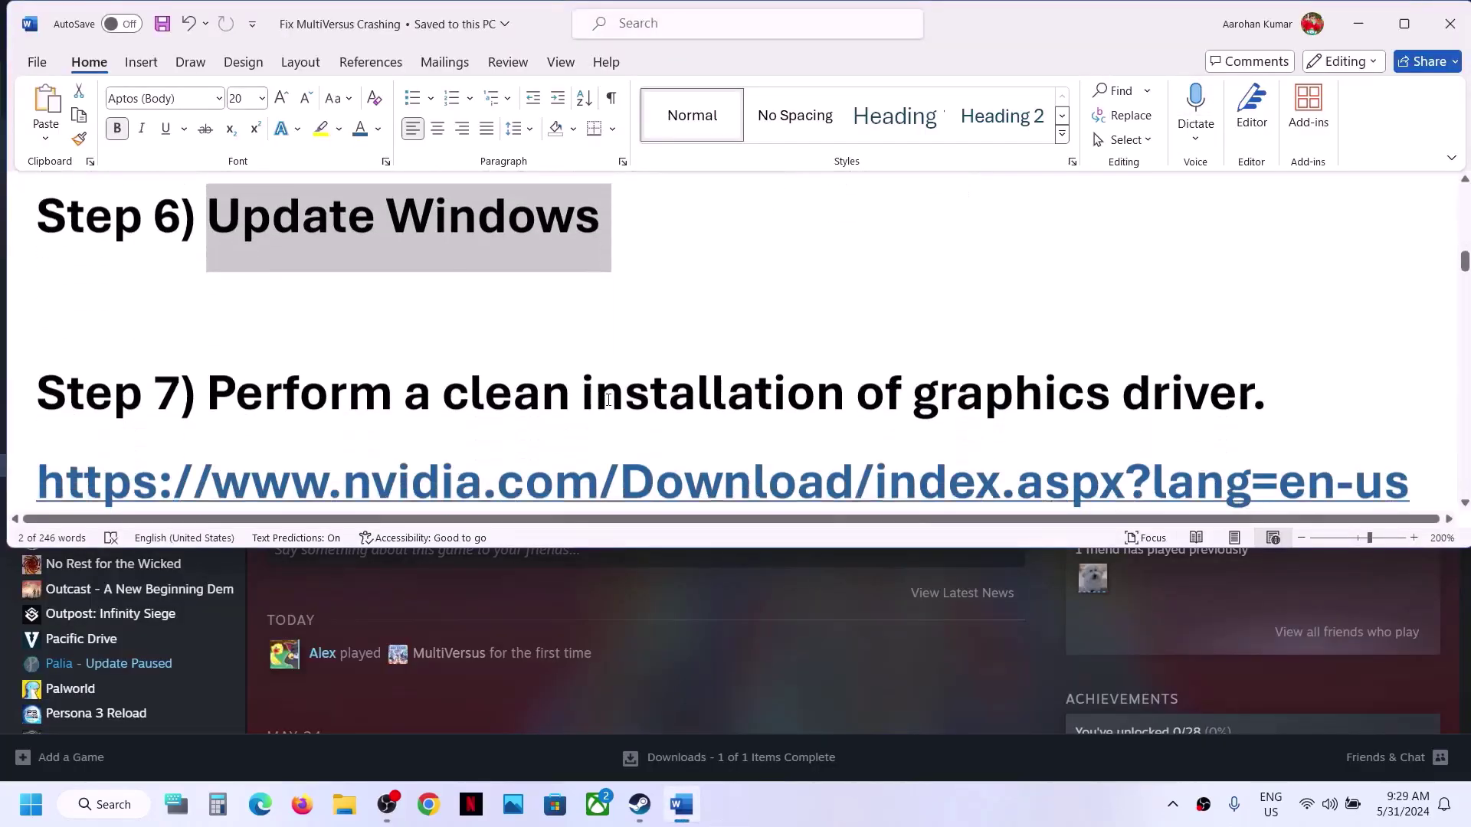
pyautogui.scroll(-3, 606, 398)
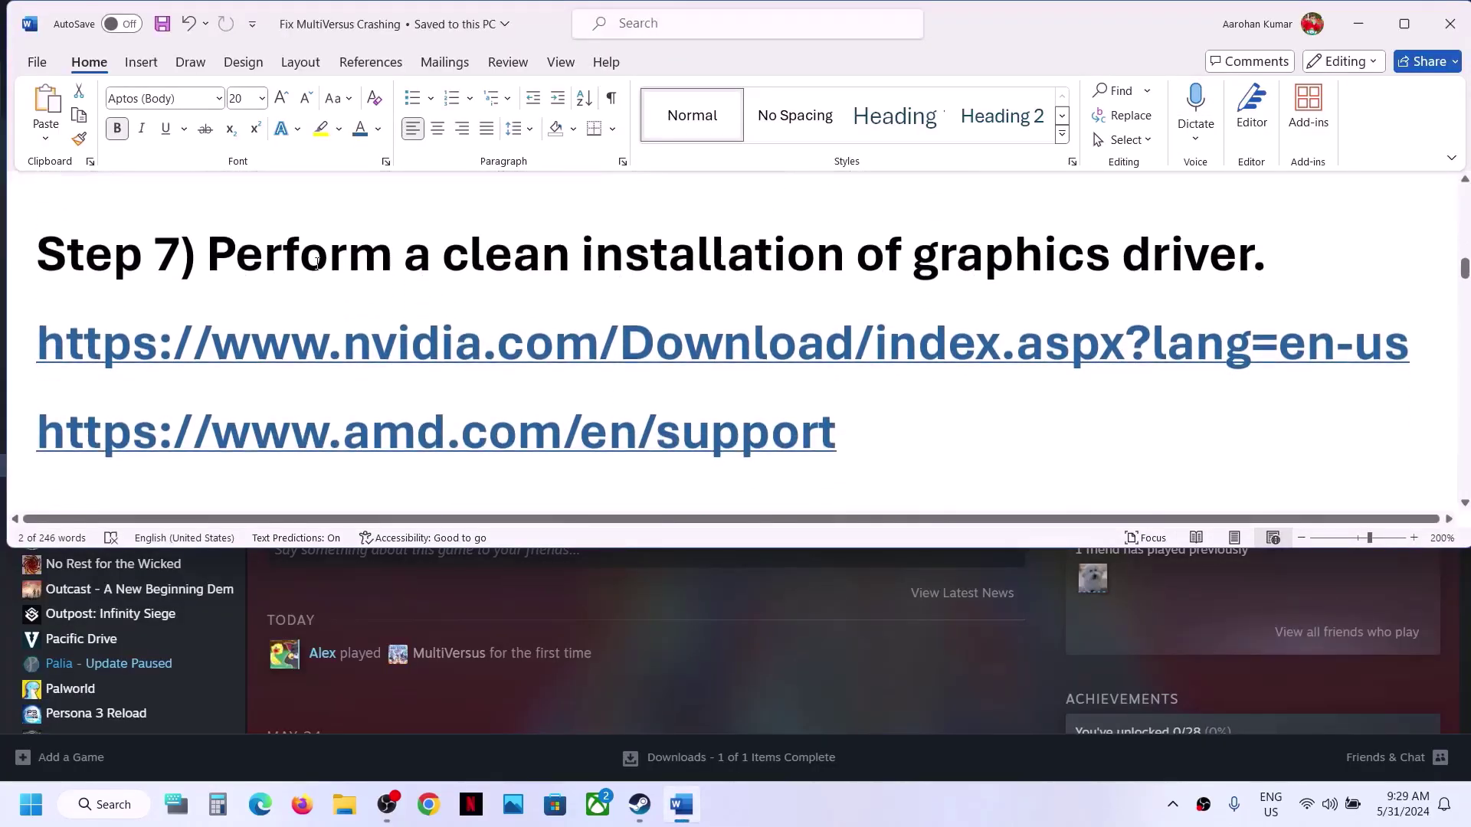
pyautogui.moveTo(317, 263); pyautogui.dragTo(1114, 264)
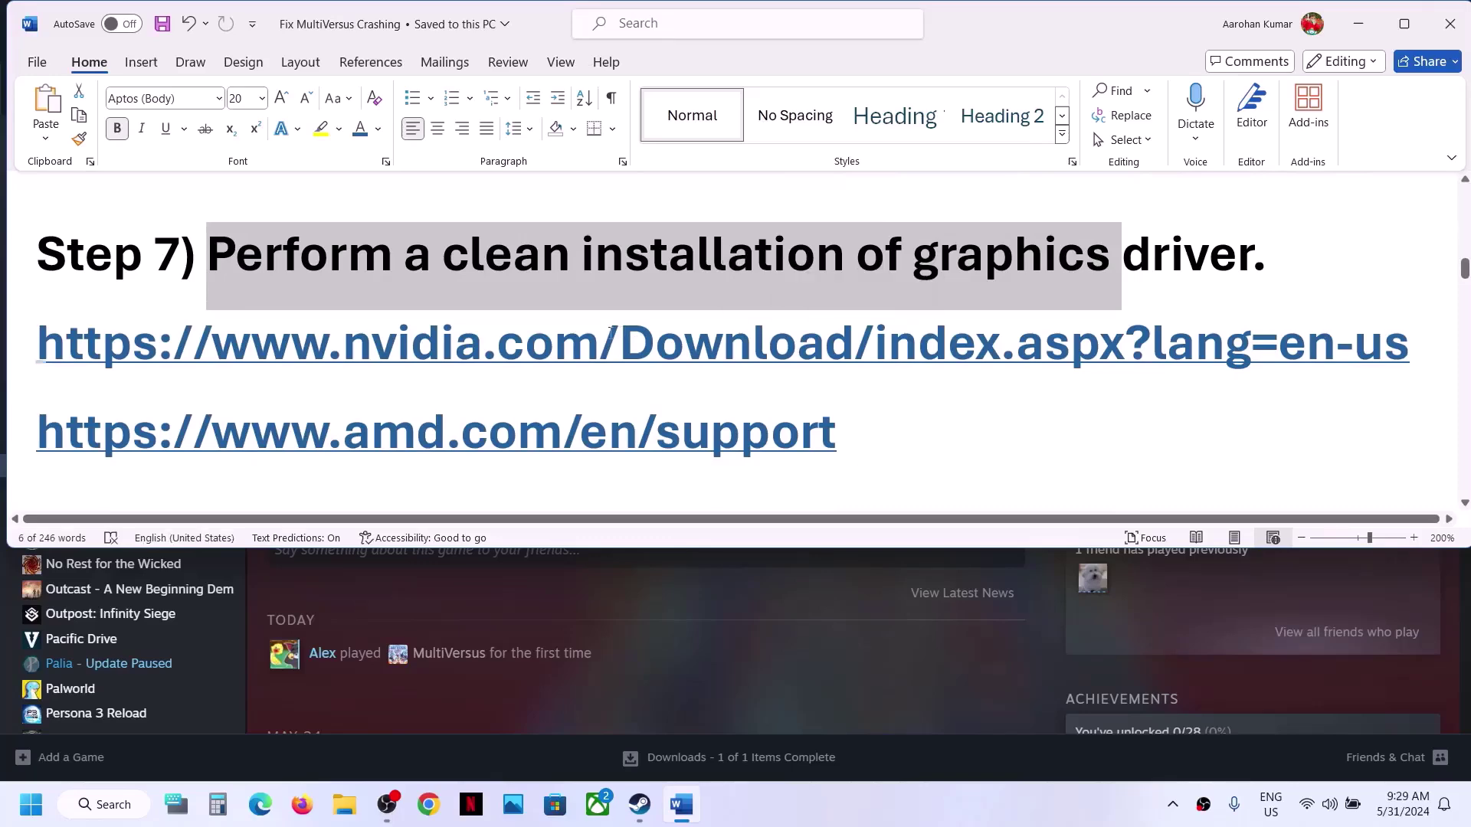
pyautogui.moveTo(612, 337); pyautogui.dragTo(963, 322)
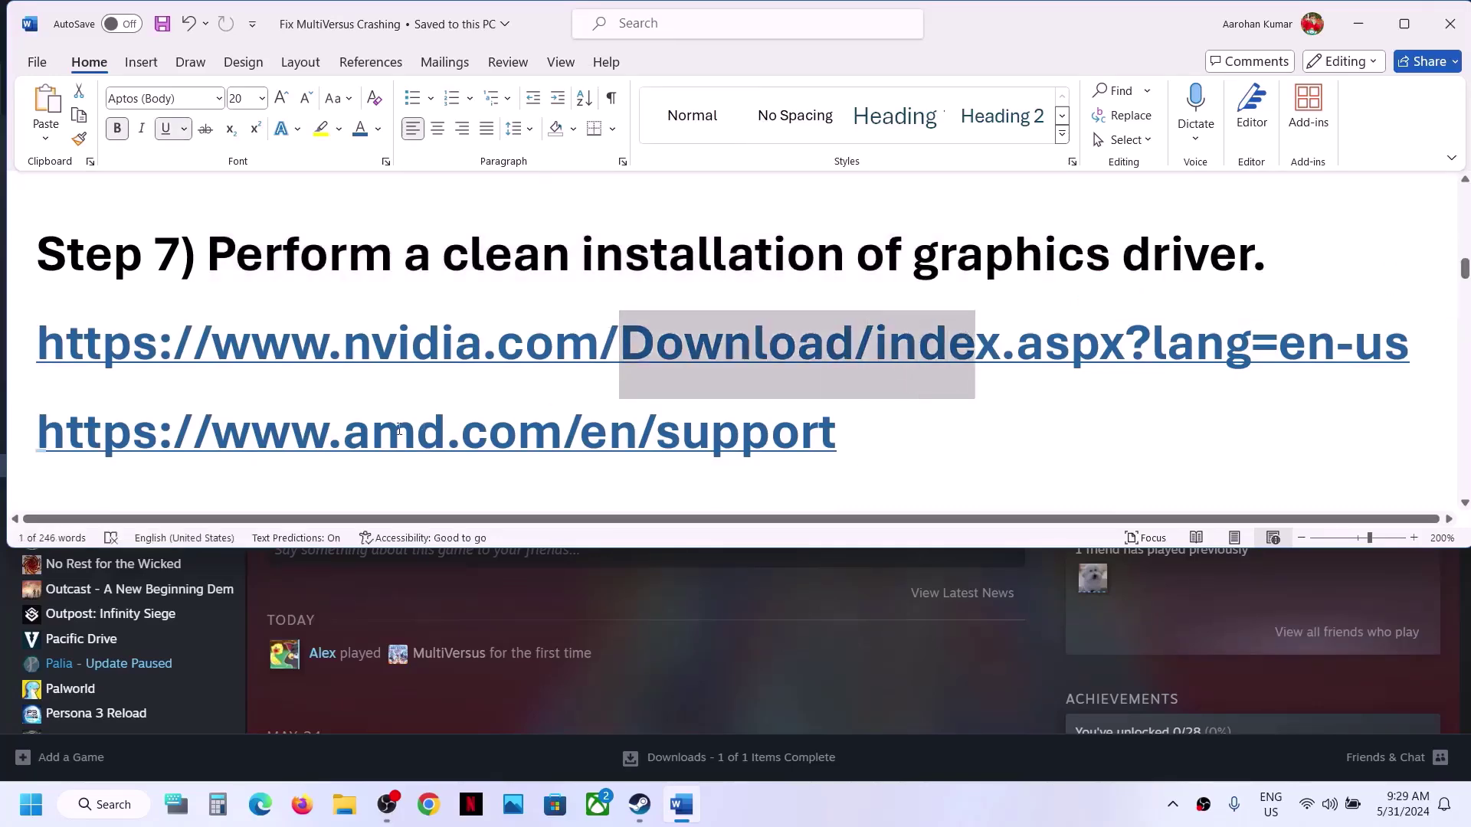
pyautogui.moveTo(399, 429); pyautogui.dragTo(740, 433)
# Step: Select GeForce, RTX 30 Series (Notebooks), RTX 3050 Laptop GPU and Windows 11 on NVIDIA's driver page
pyautogui.click(839, 604)
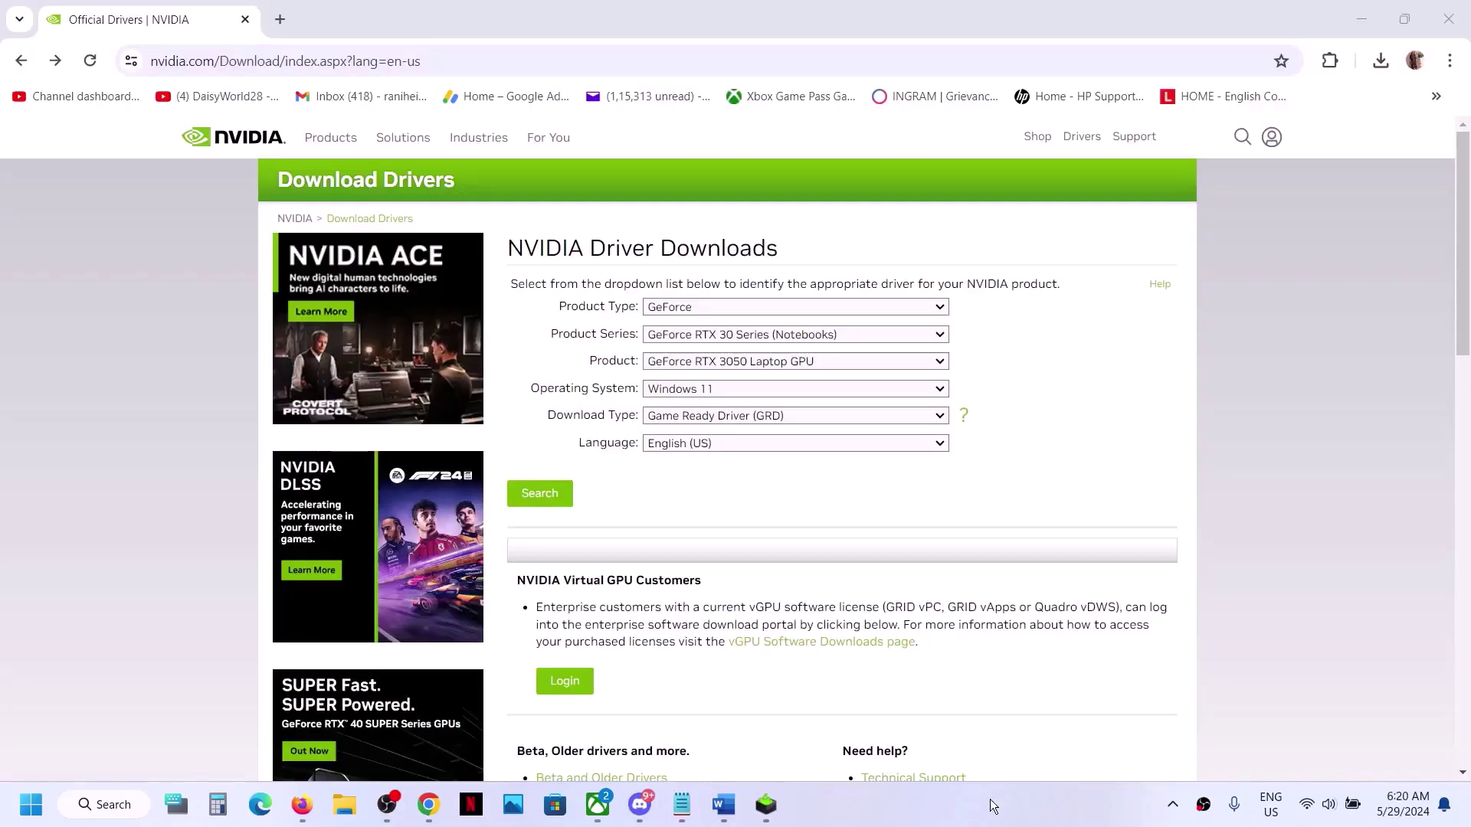
pyautogui.click(939, 311)
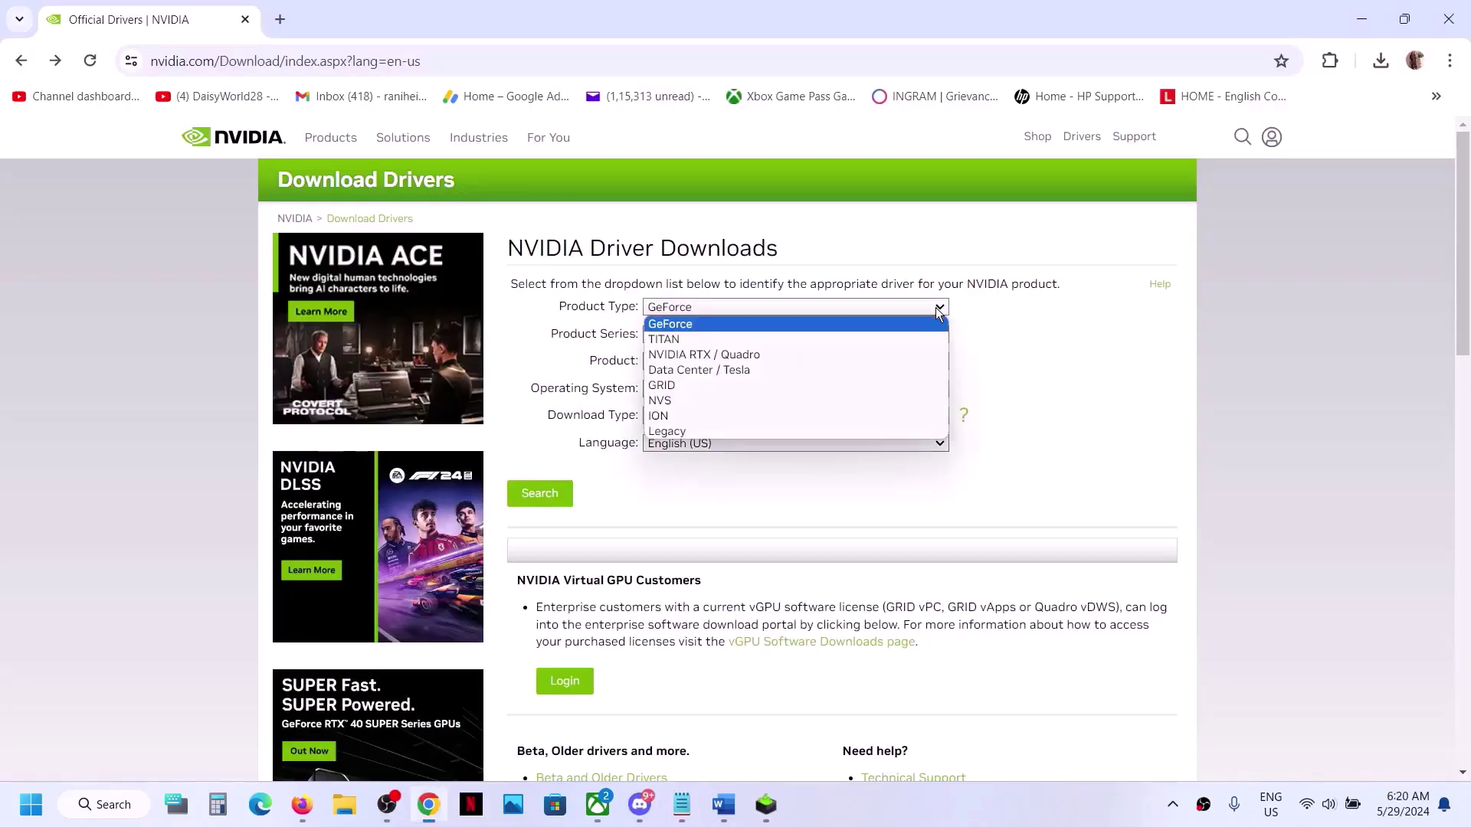
pyautogui.click(835, 324)
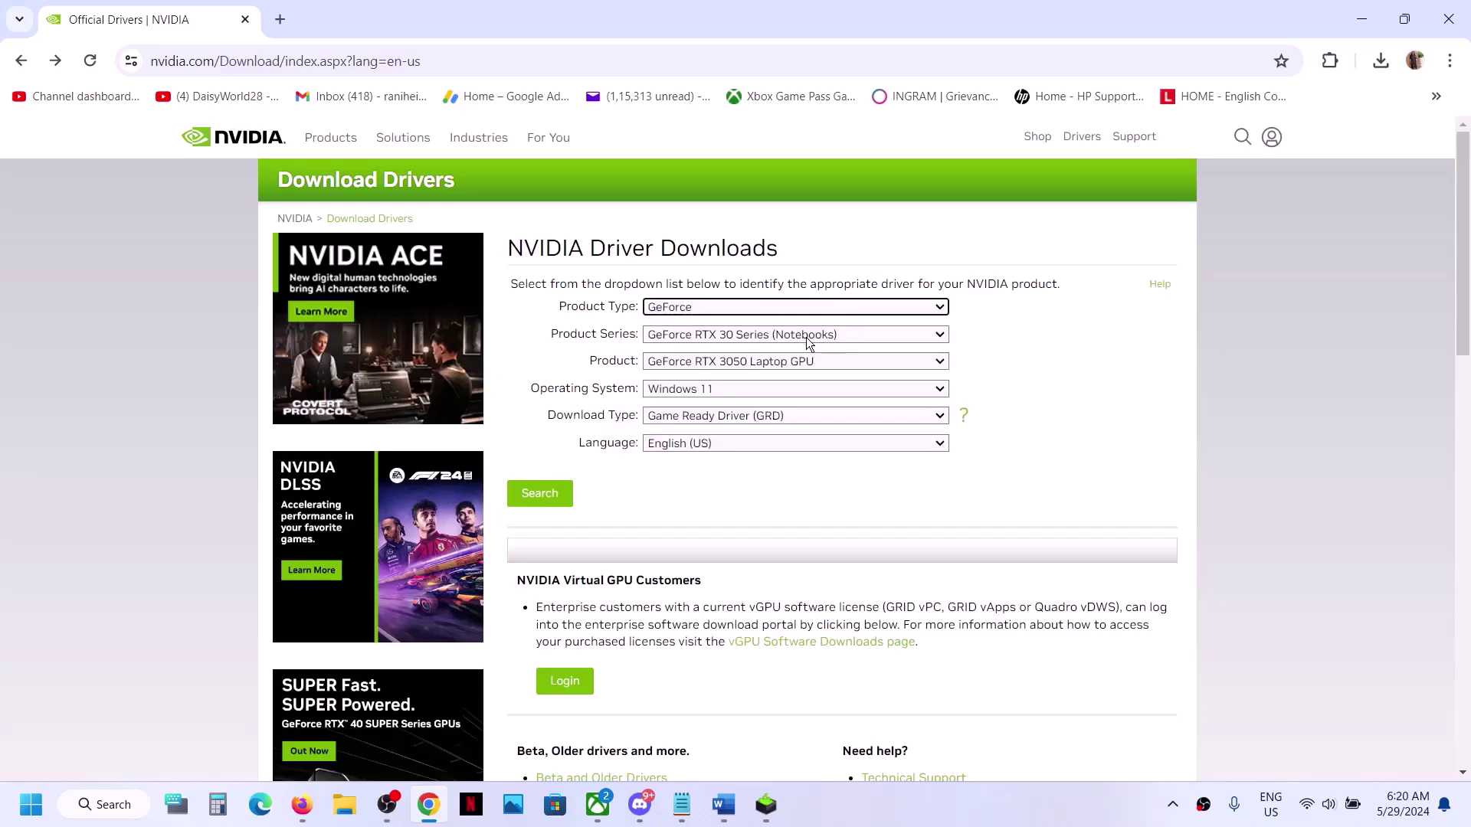
pyautogui.click(733, 334)
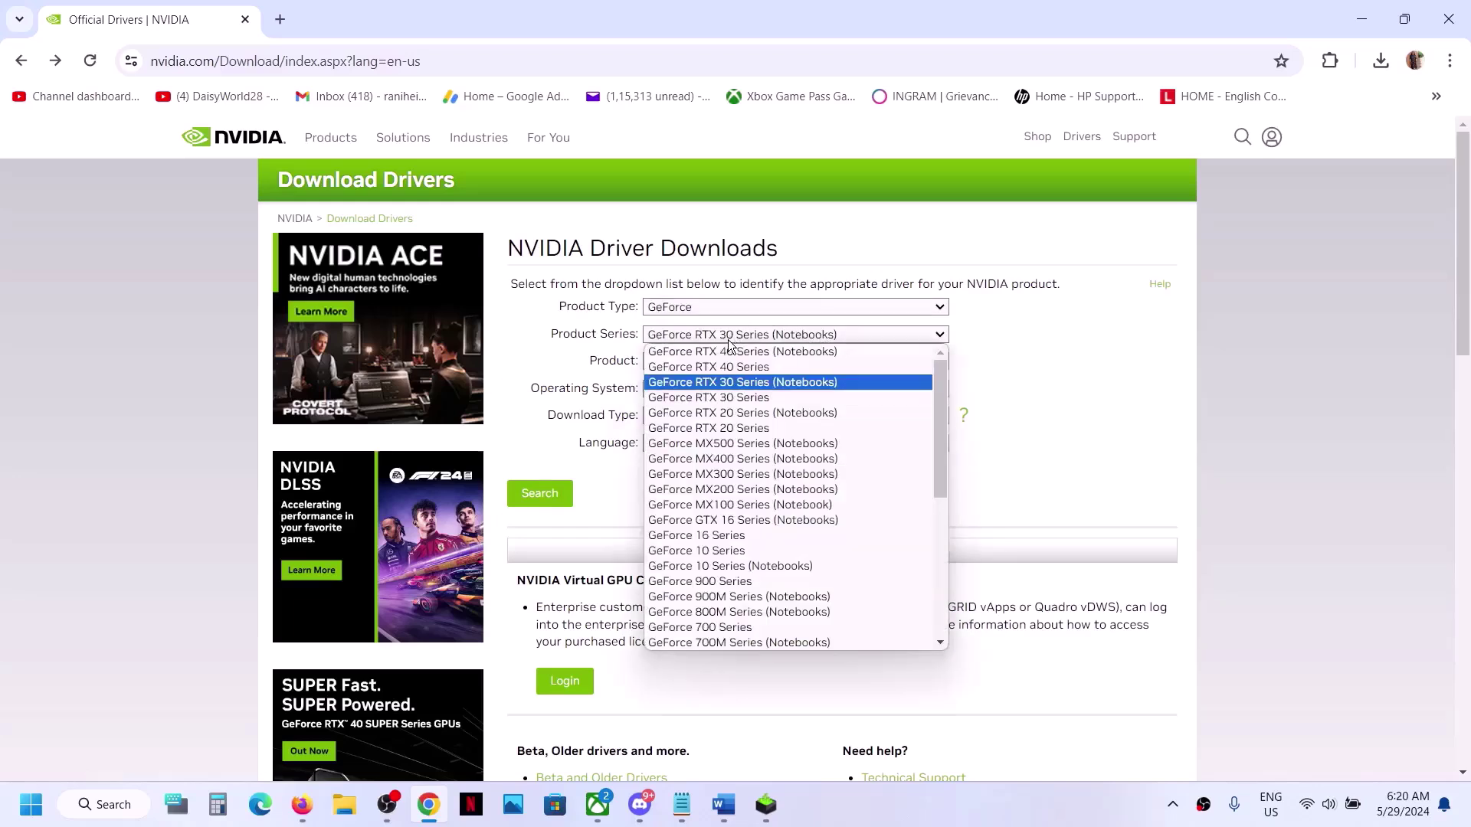
pyautogui.click(809, 383)
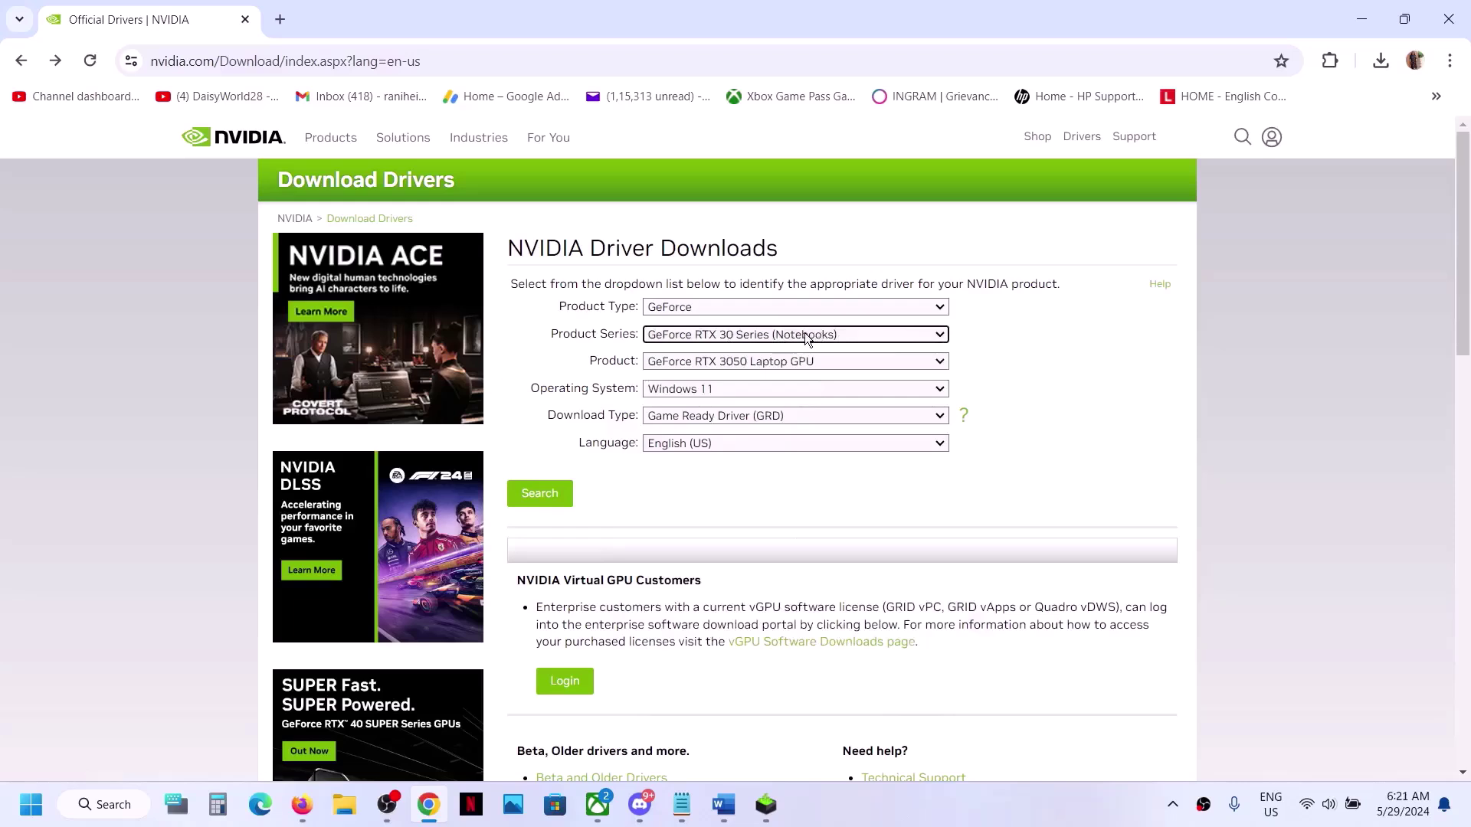
pyautogui.click(777, 364)
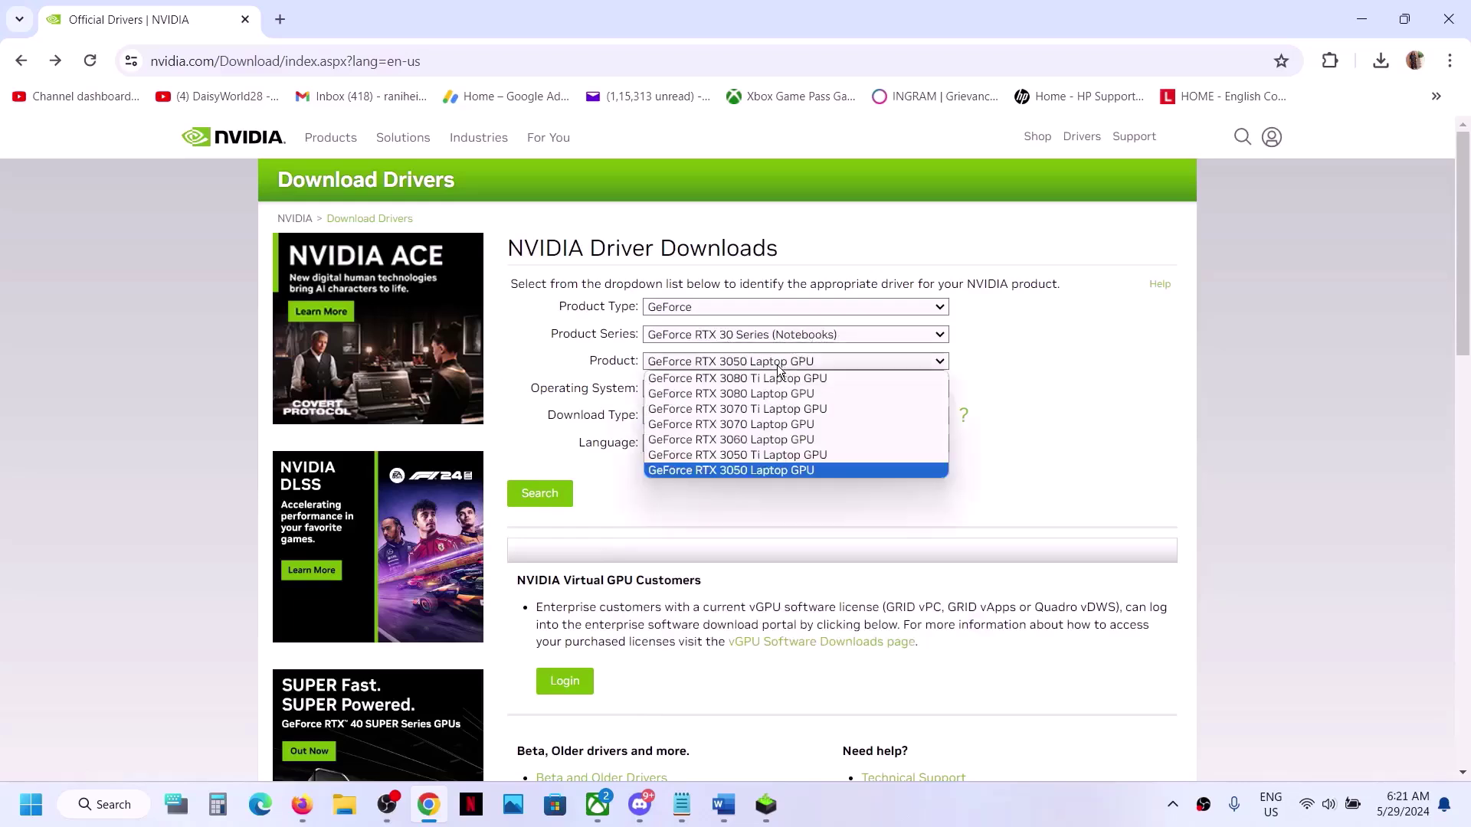
pyautogui.click(772, 471)
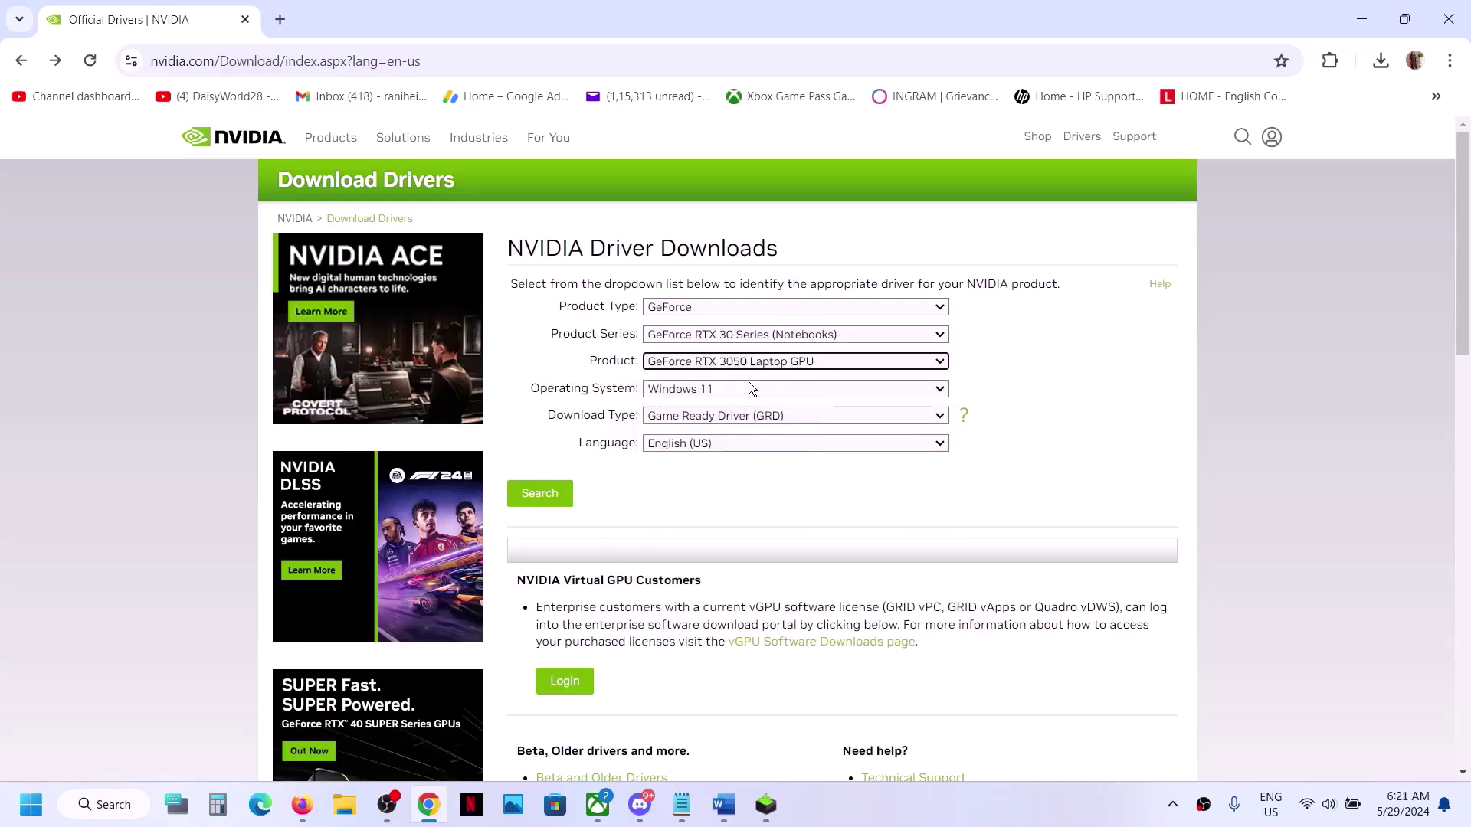
pyautogui.click(729, 391)
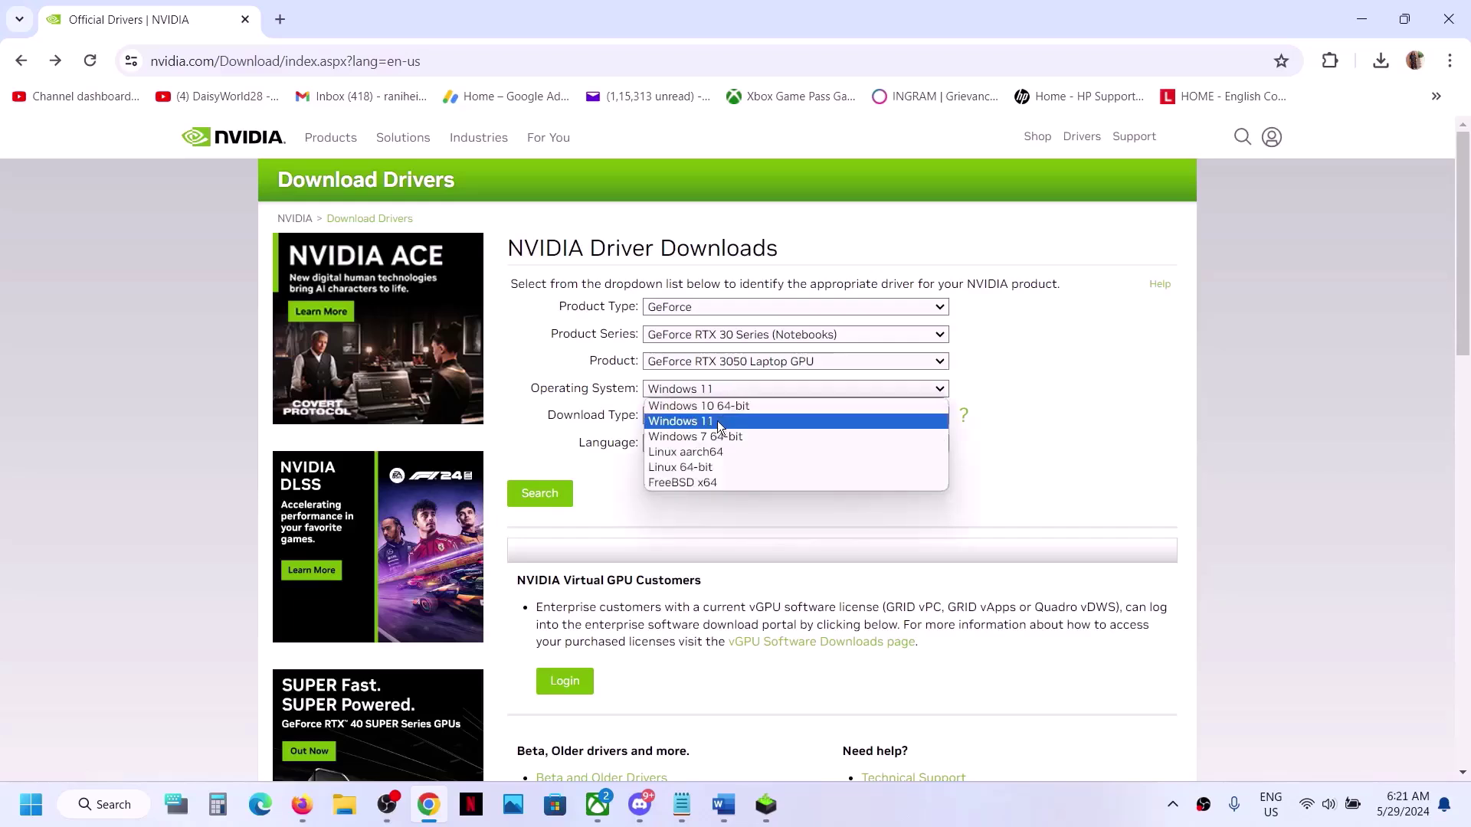
pyautogui.click(582, 426)
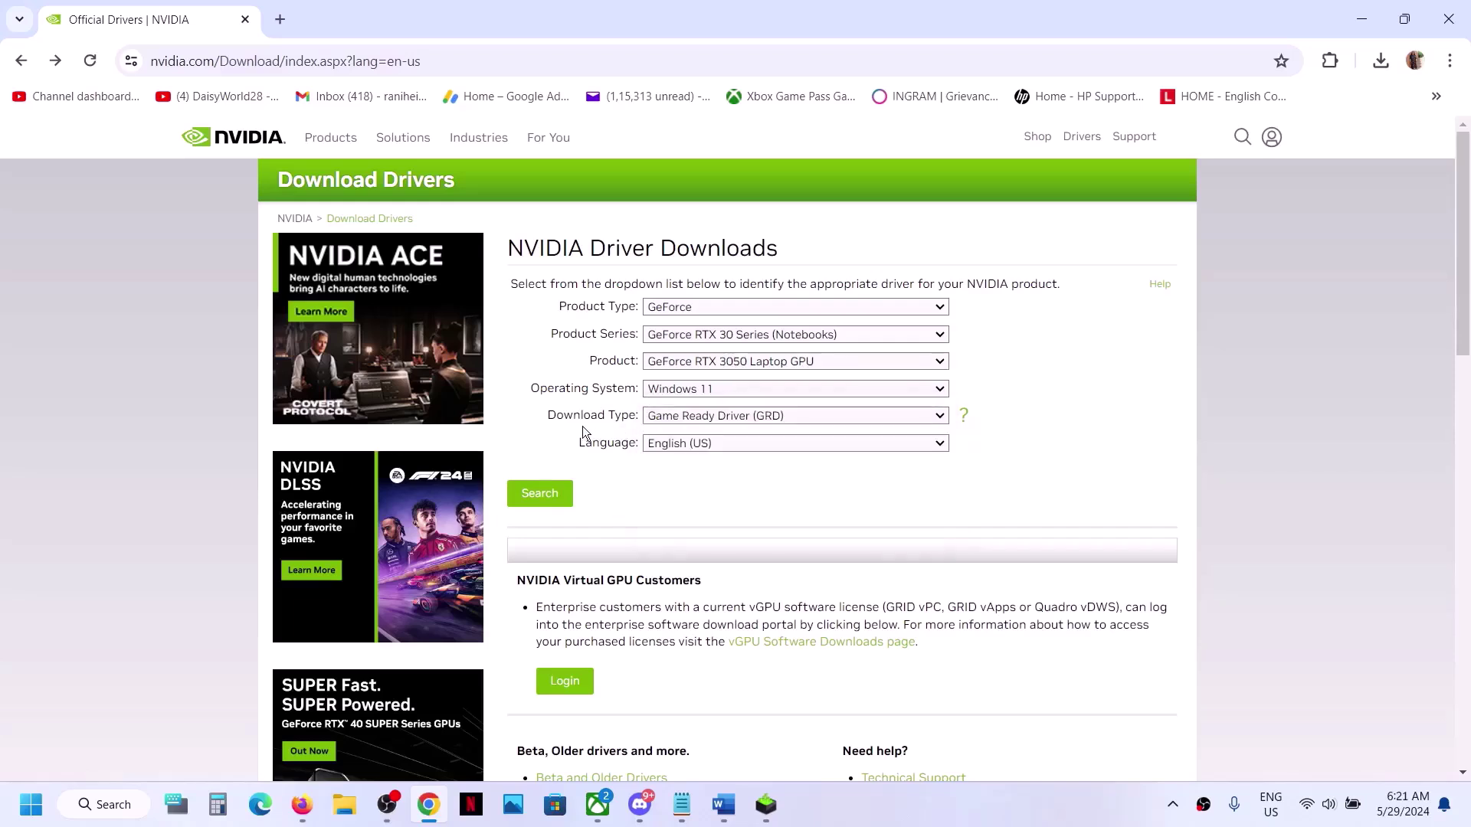
# Step: Search, download Game Ready Driver 555.85, and bring its installer forward
pyautogui.click(549, 502)
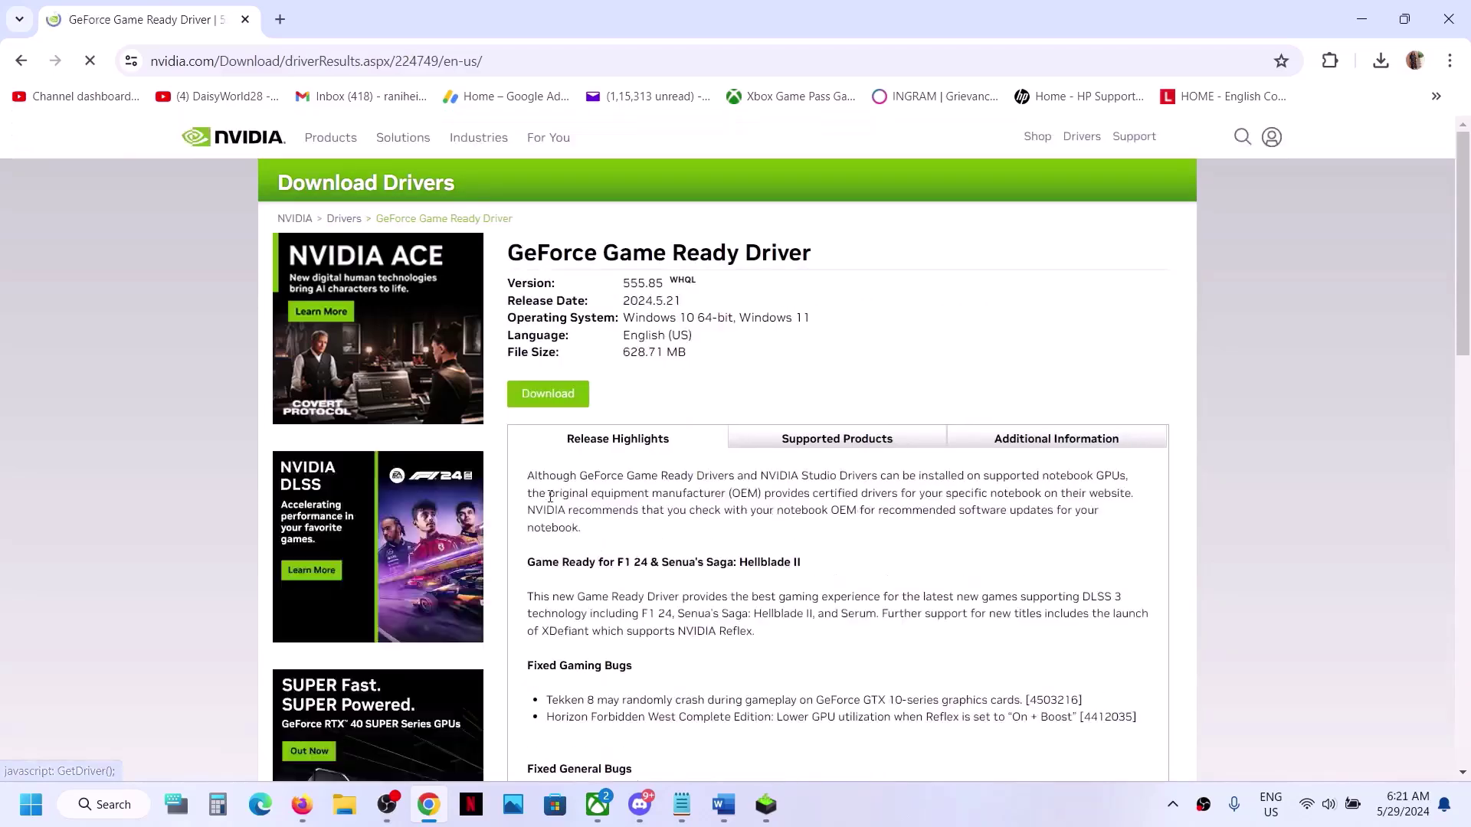
pyautogui.click(548, 395)
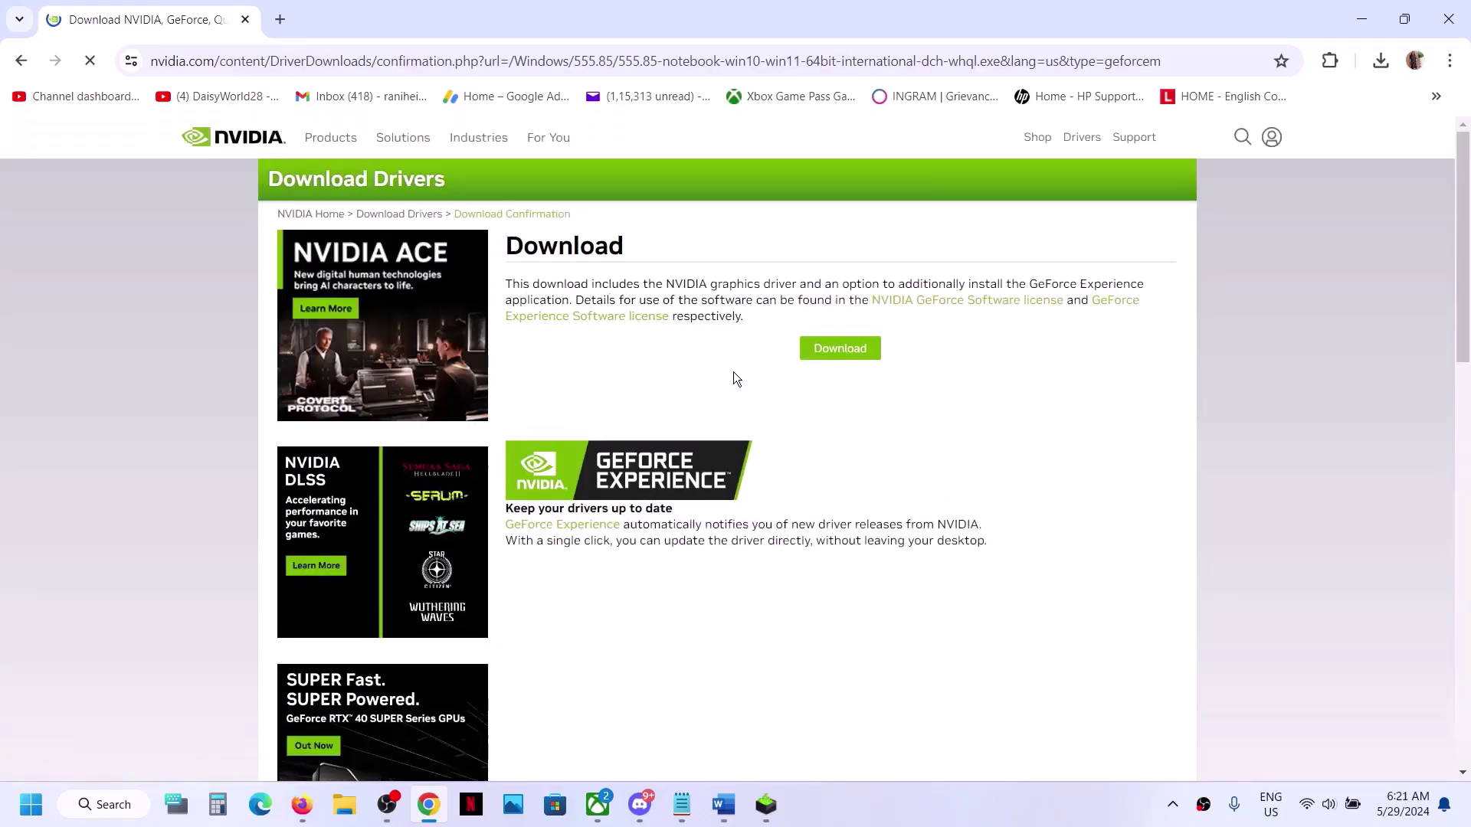
pyautogui.click(832, 351)
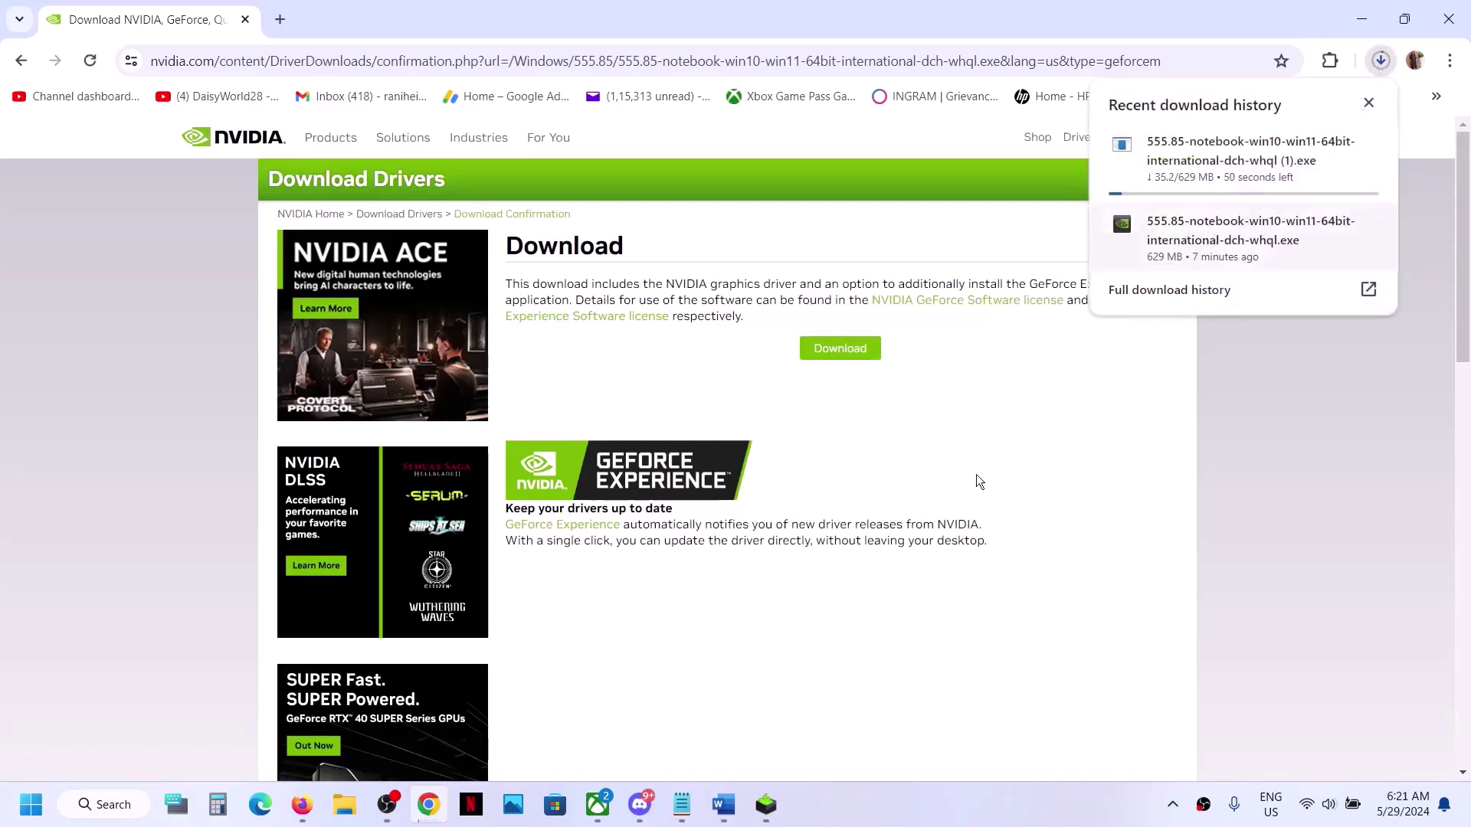
pyautogui.click(766, 805)
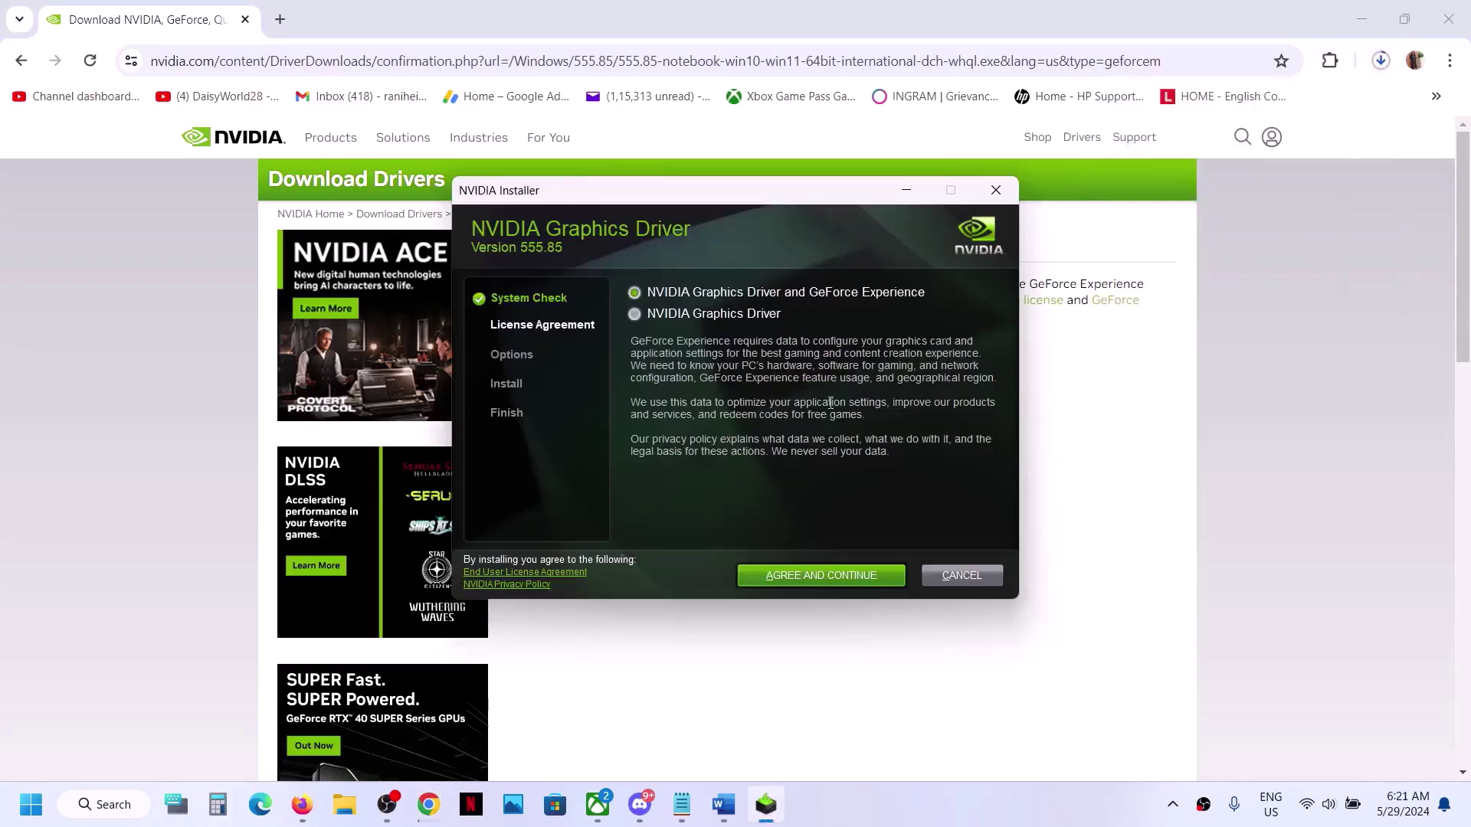
# Step: Accept the licence and start a Custom (Advanced), clean installation of NVIDIA driver 555.85
pyautogui.click(827, 576)
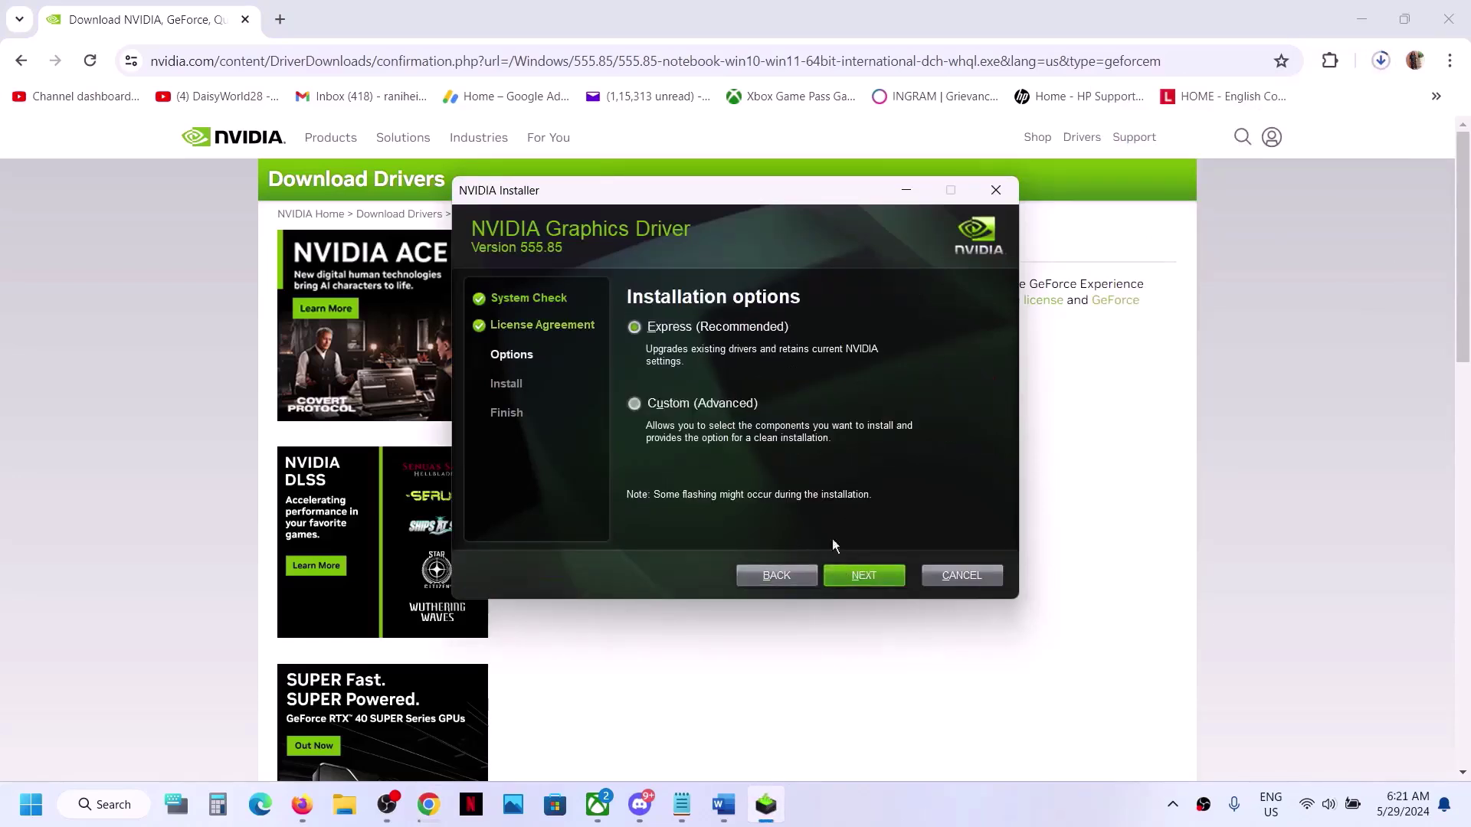
pyautogui.click(655, 404)
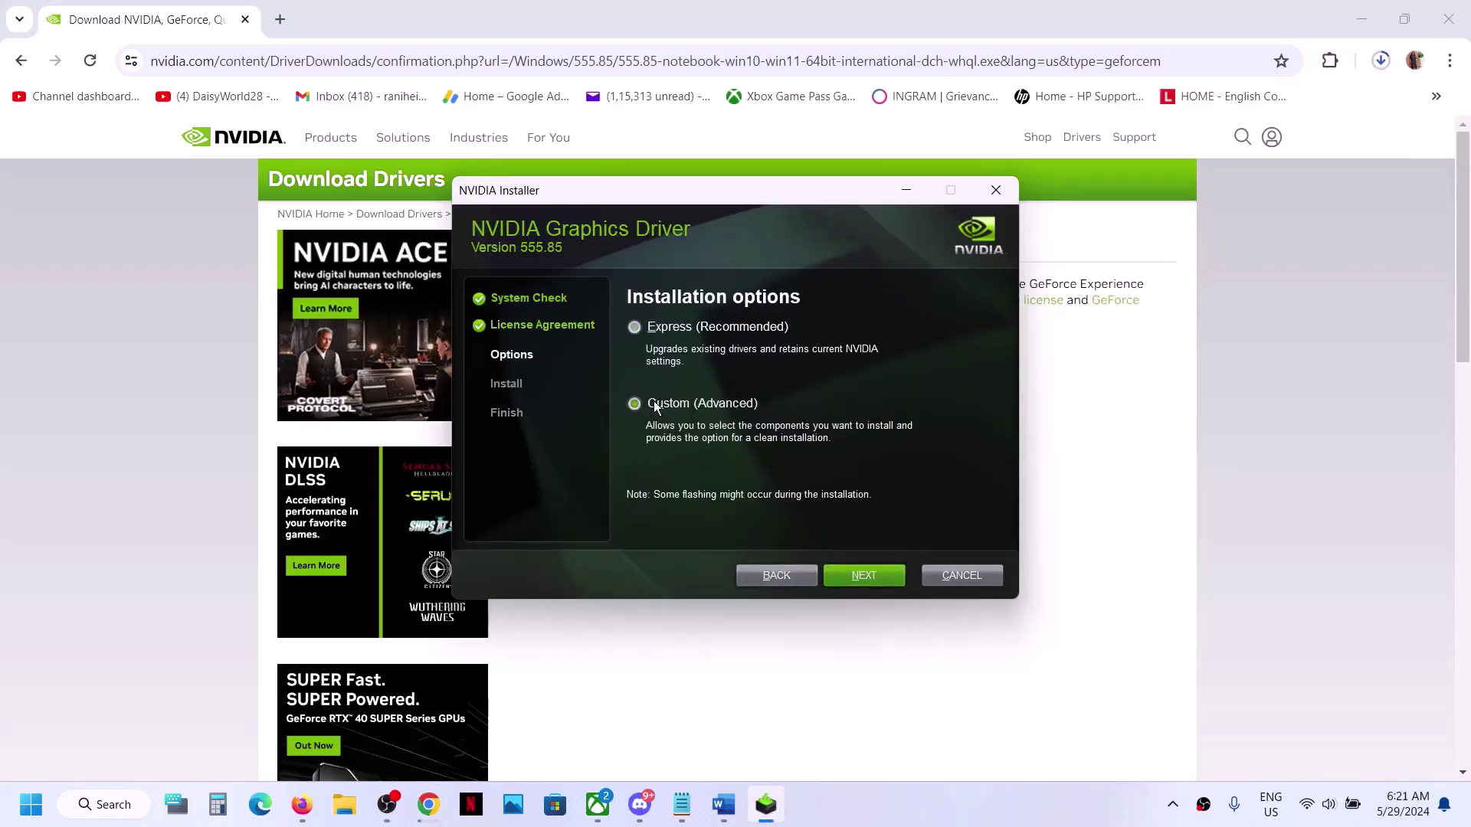
pyautogui.click(843, 573)
pyautogui.click(628, 468)
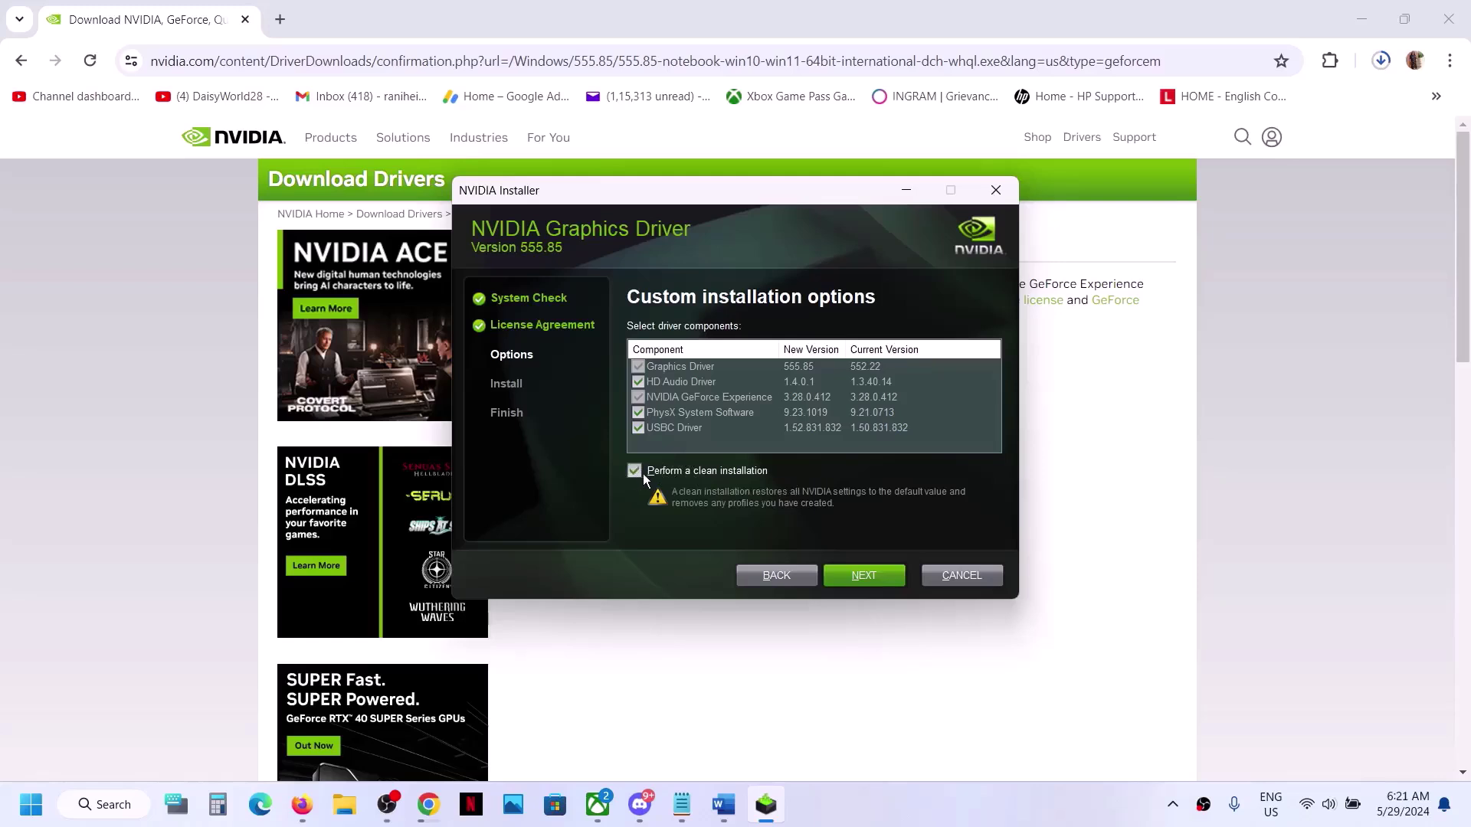
pyautogui.click(860, 579)
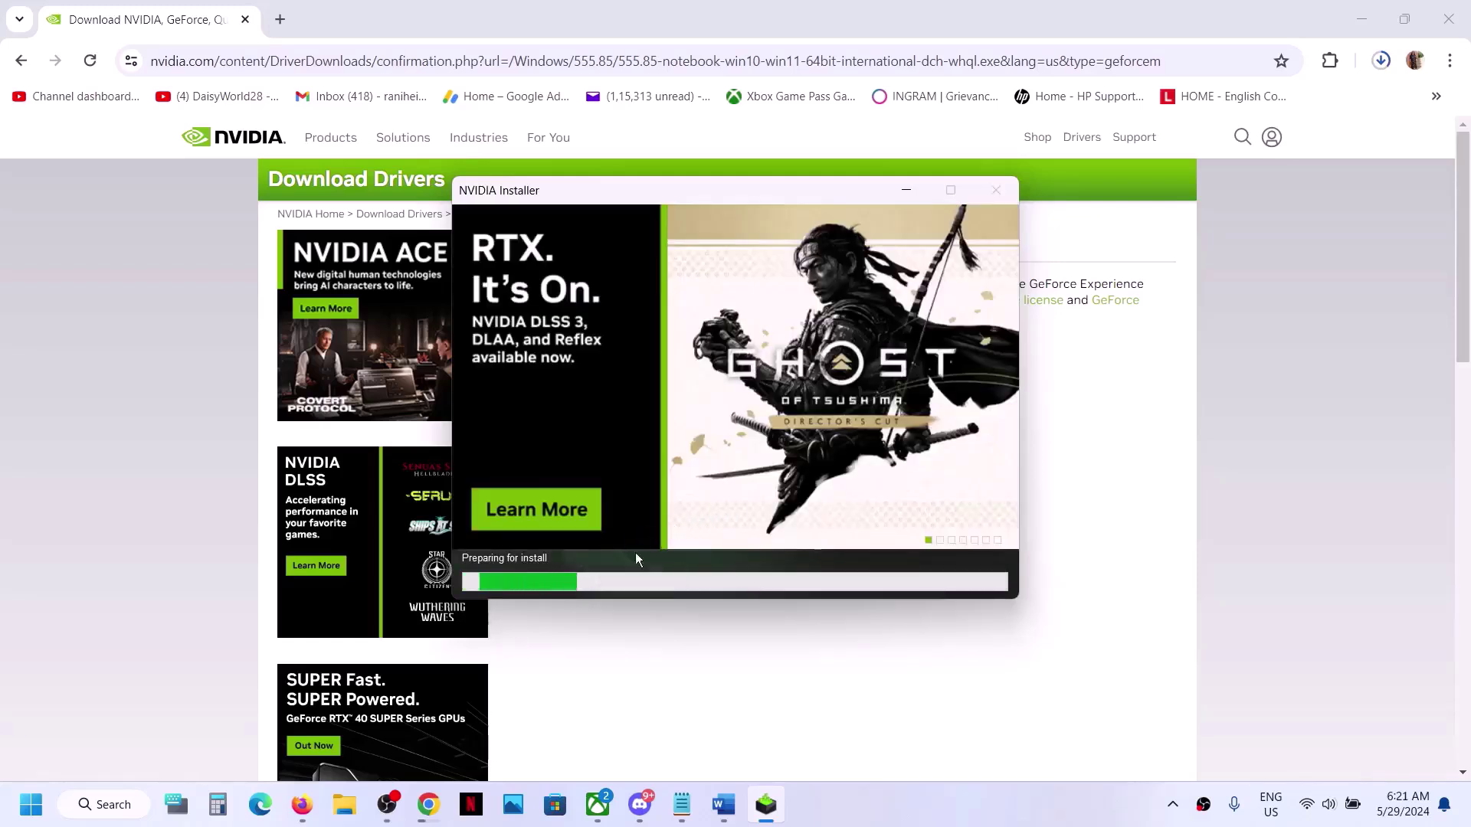
pyautogui.click(897, 800)
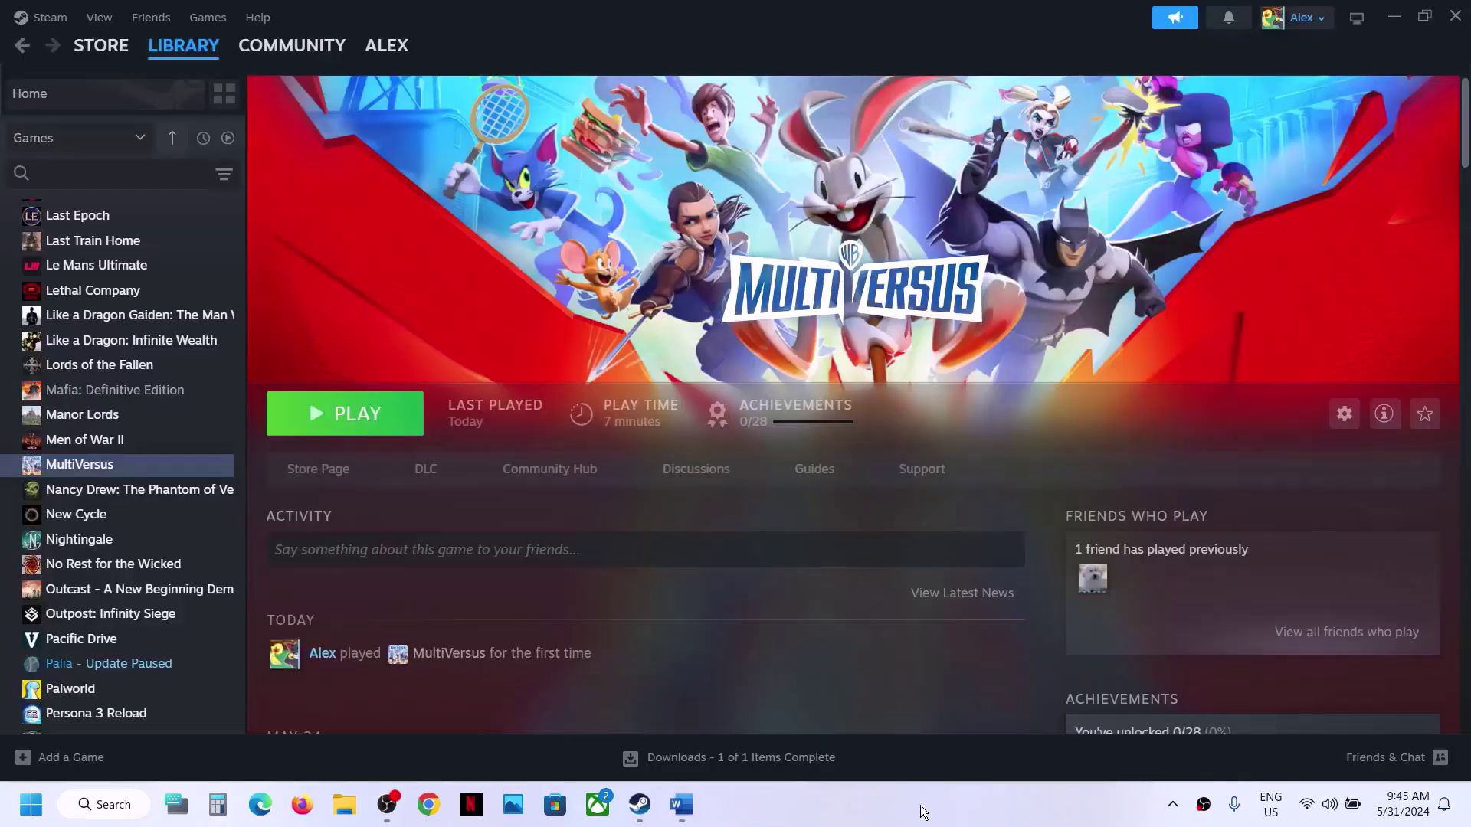
# Step: Scroll the Word notes to Step 8 on the dedicated graphics card and search Windows for graphics settings
pyautogui.click(681, 804)
pyautogui.scroll(-4, 508, 403)
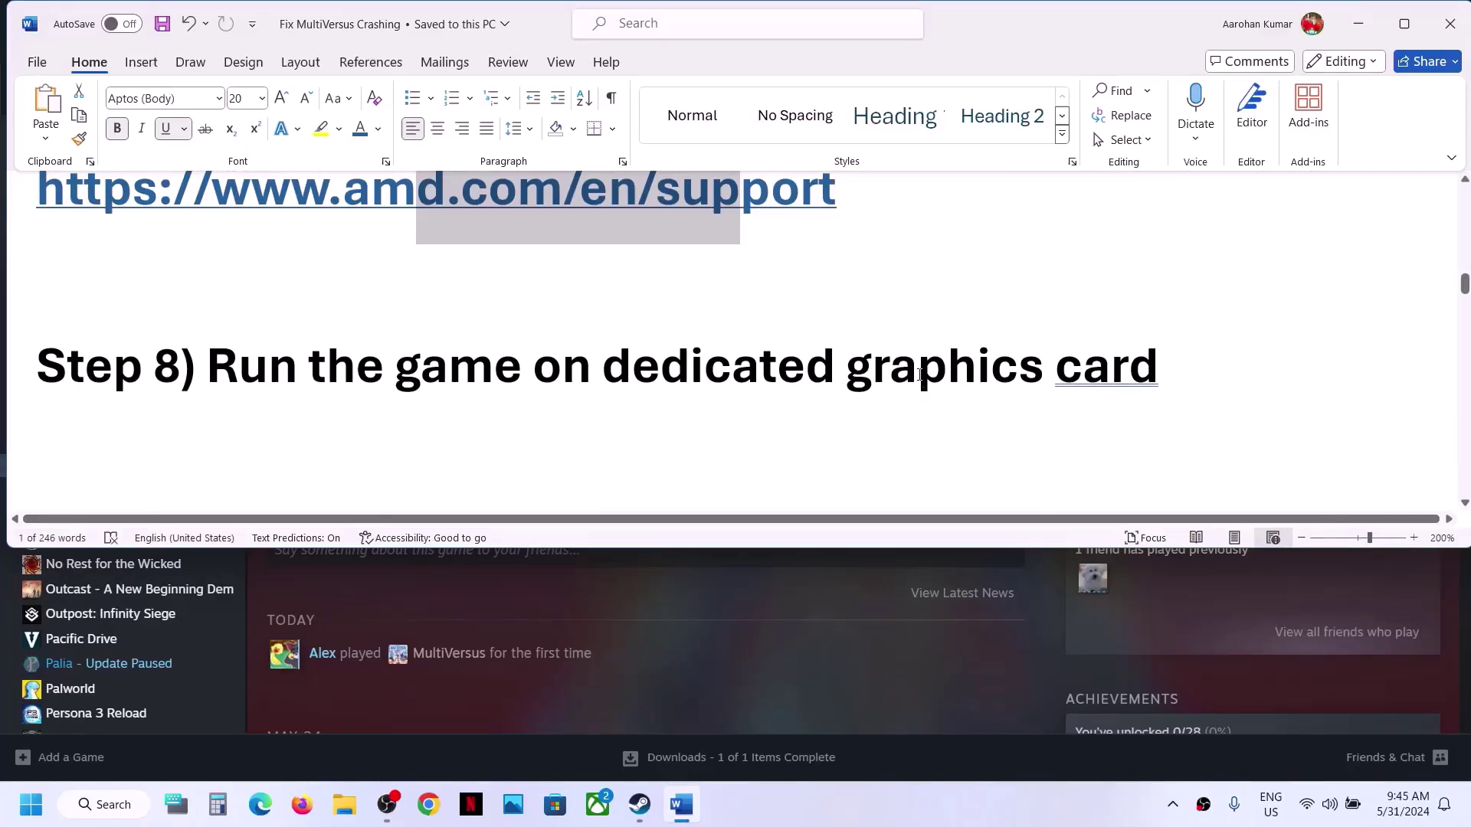
pyautogui.doubleClick(918, 373)
pyautogui.hotkey('ctrl', 'c')
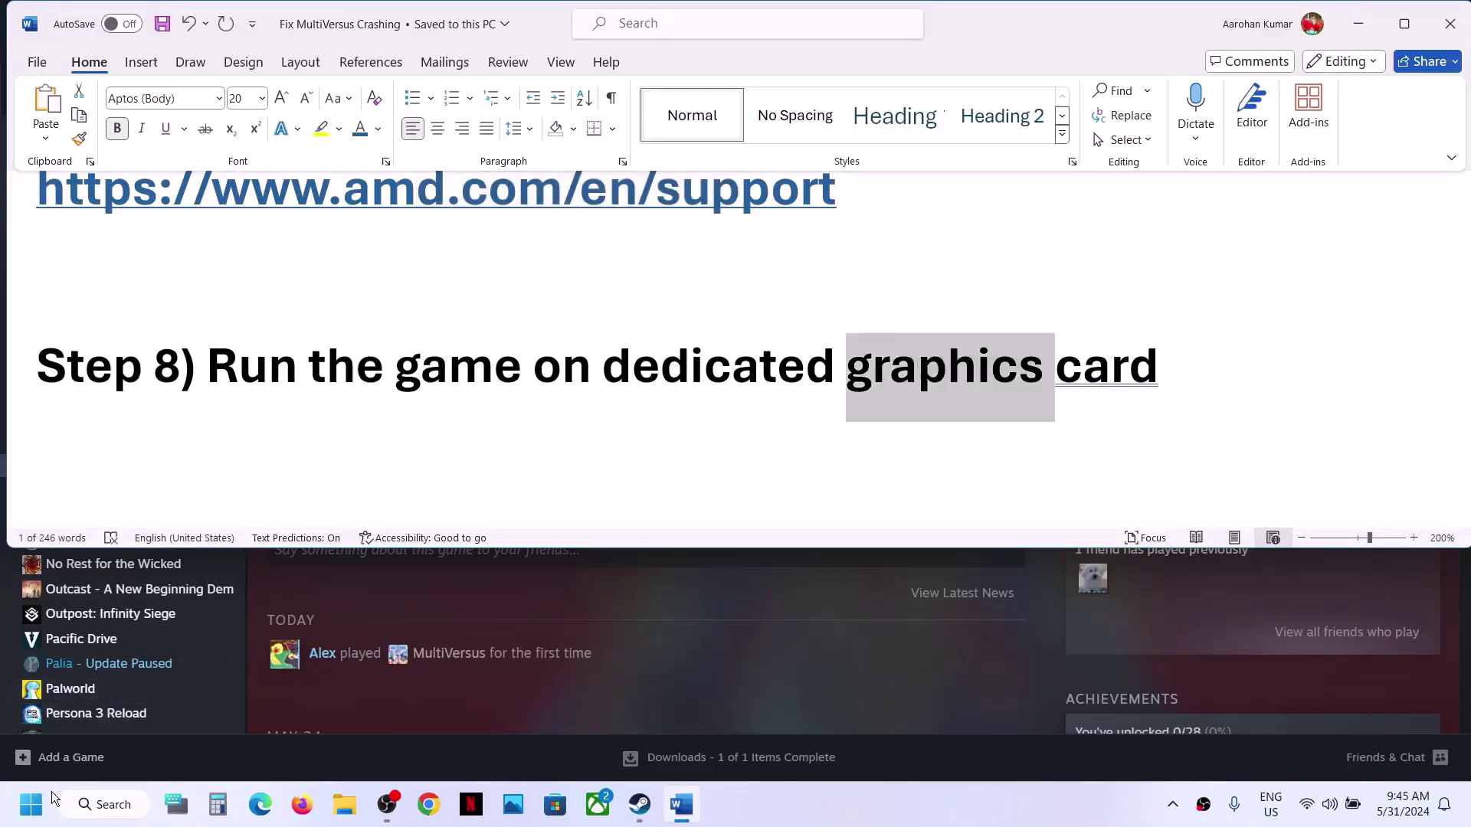
pyautogui.click(44, 805)
pyautogui.hotkey('ctrl', 'v')
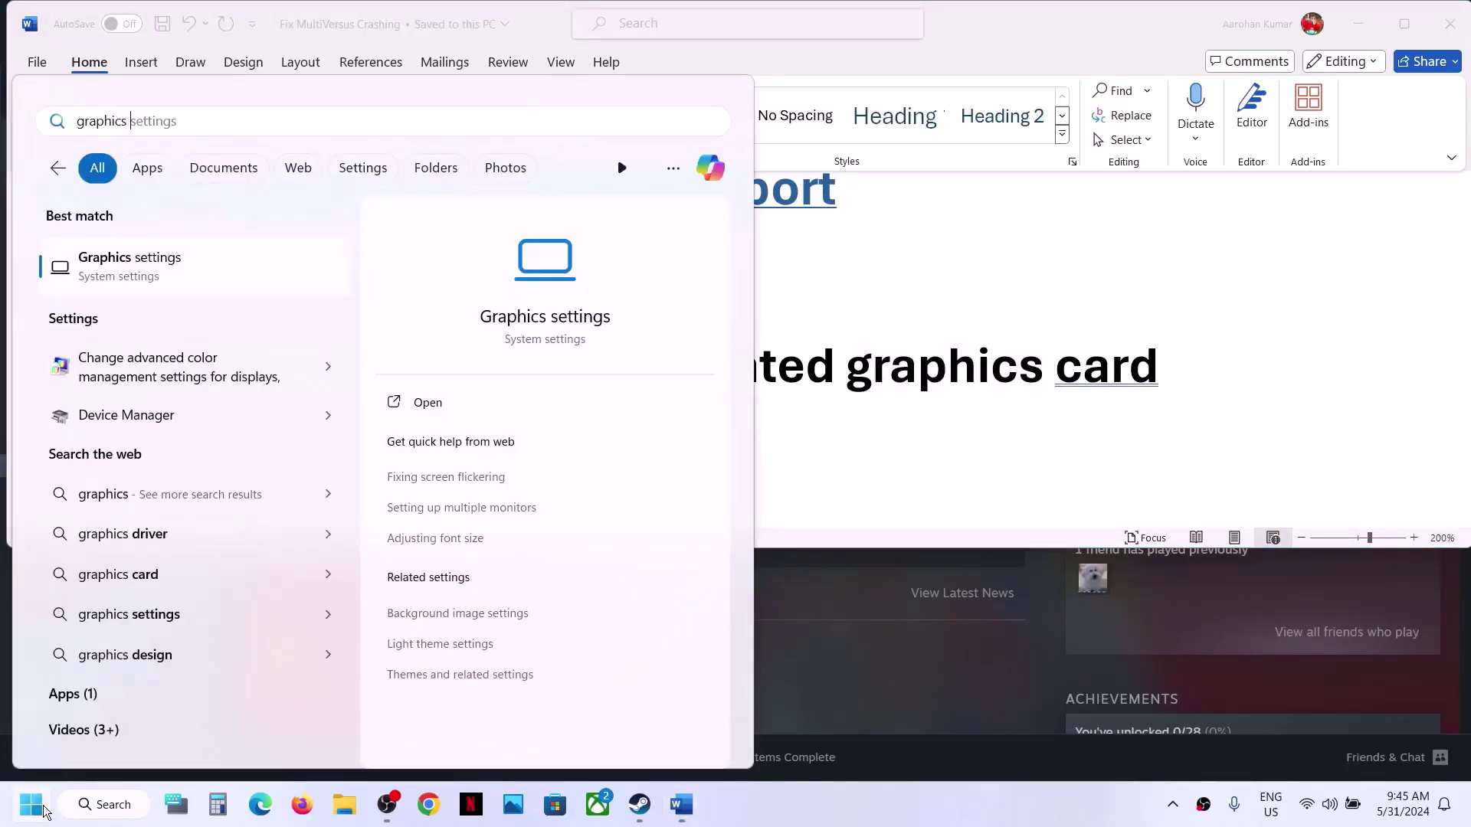
# Step: Open Graphics settings and browse for an app, starting in C:\Program Files (x86)
pyautogui.click(140, 279)
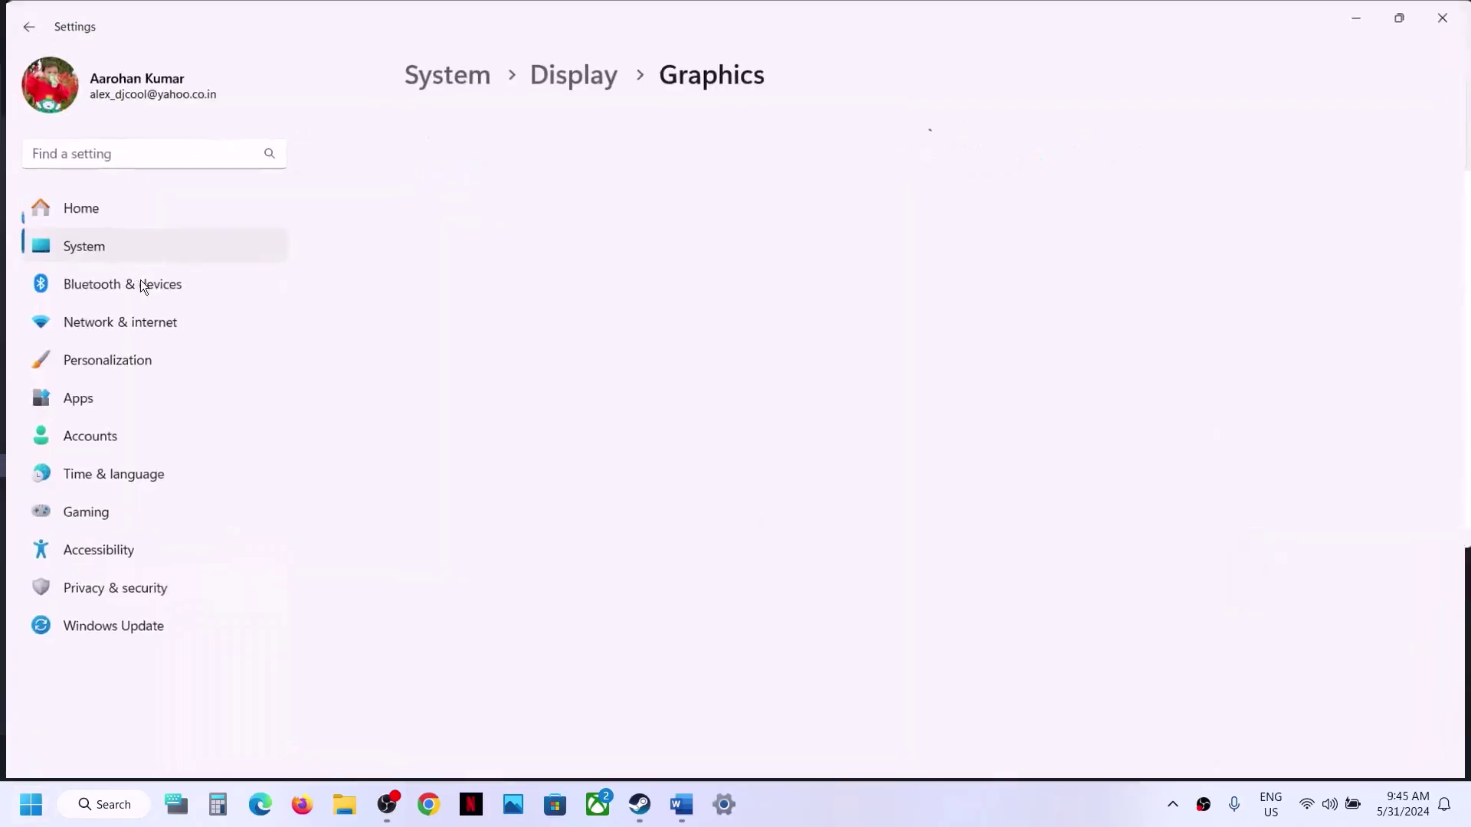
pyautogui.click(463, 338)
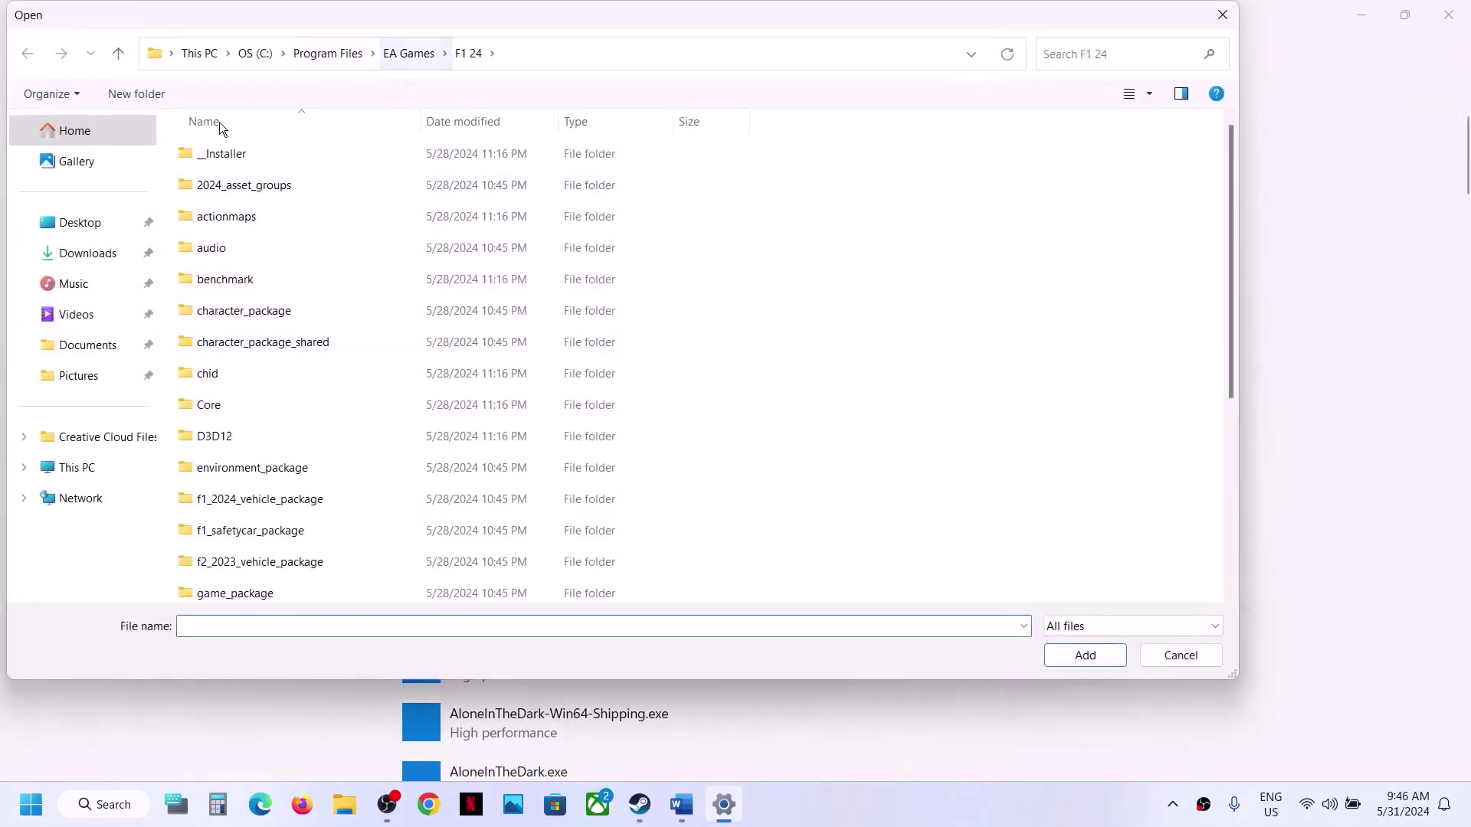
pyautogui.click(101, 477)
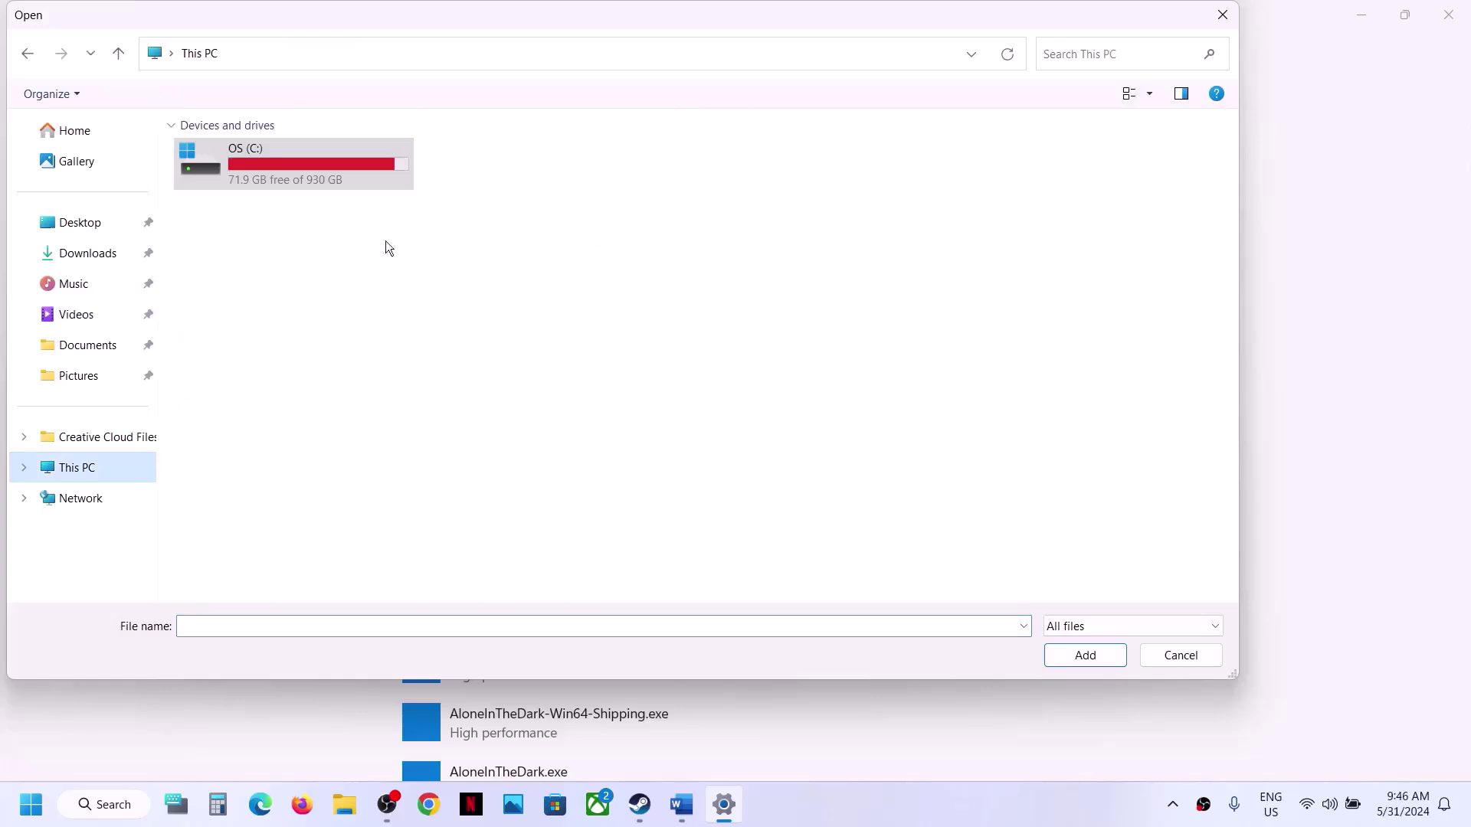
pyautogui.doubleClick(314, 167)
pyautogui.scroll(-5, 319, 302)
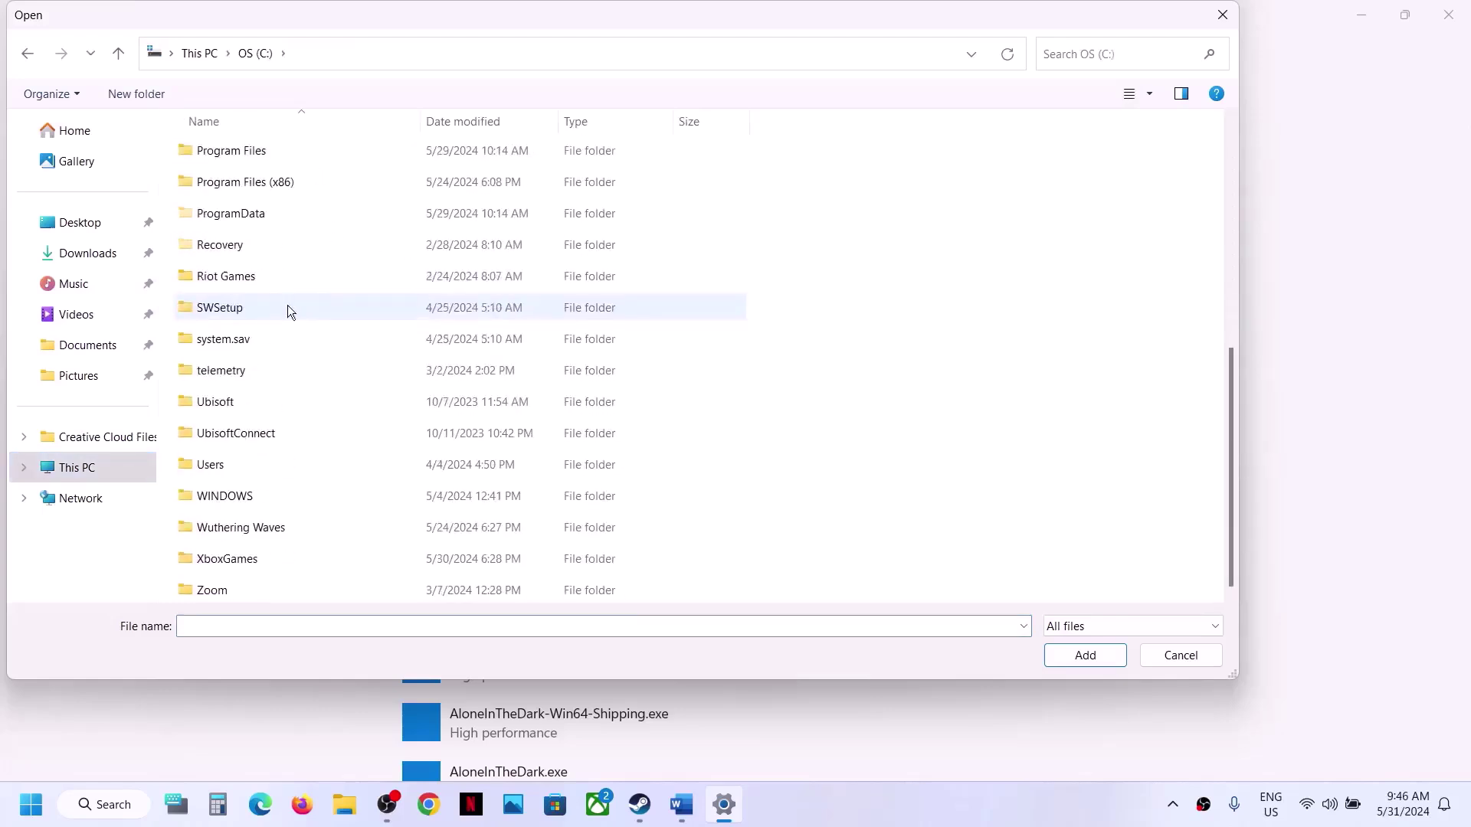
pyautogui.doubleClick(263, 185)
# Step: Add the MultiVersus application from Steam\steamapps\common\MultiVersus, which turns out to be already listed
pyautogui.press('s')
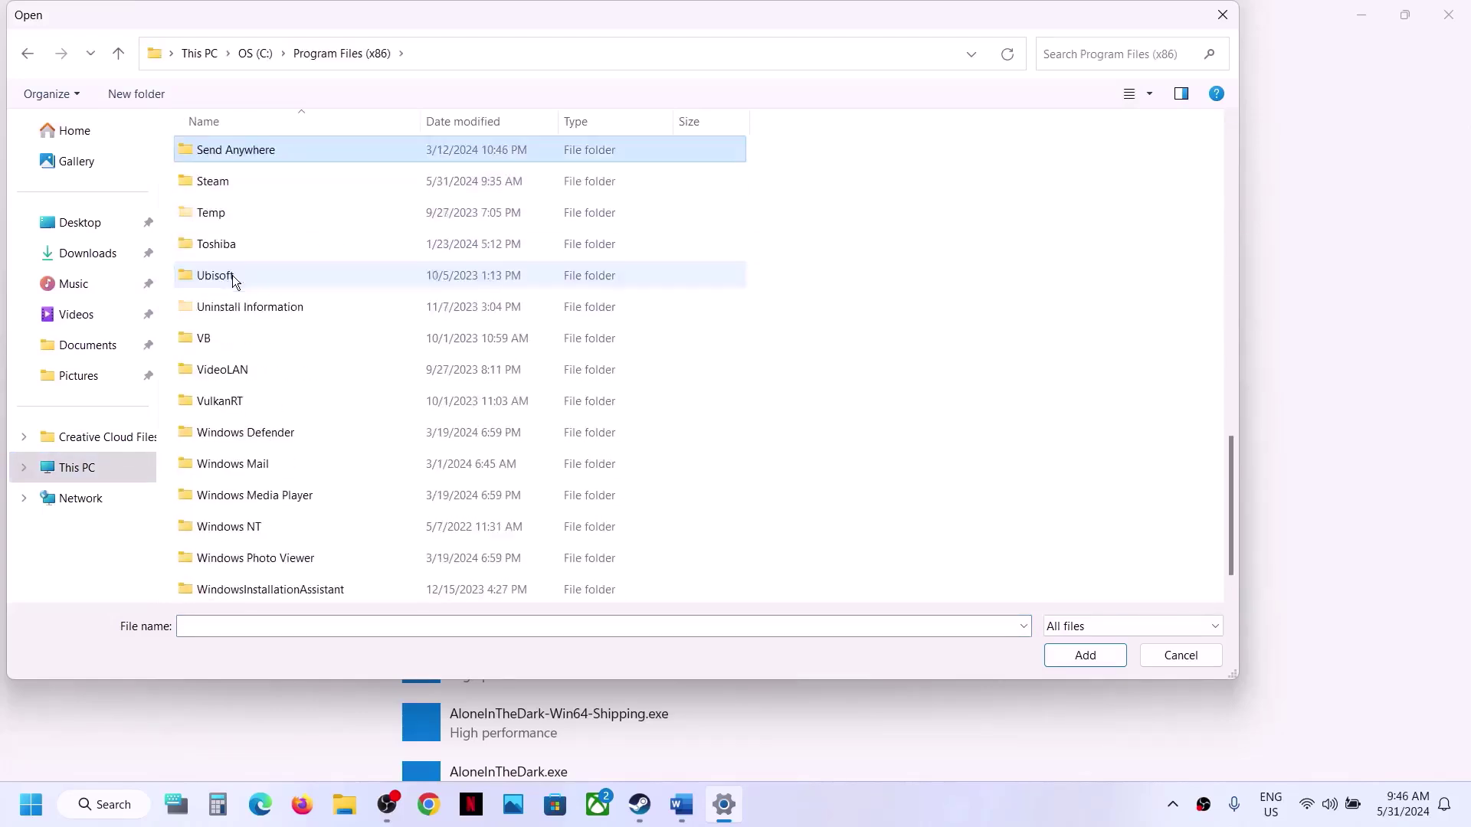
pyautogui.doubleClick(241, 181)
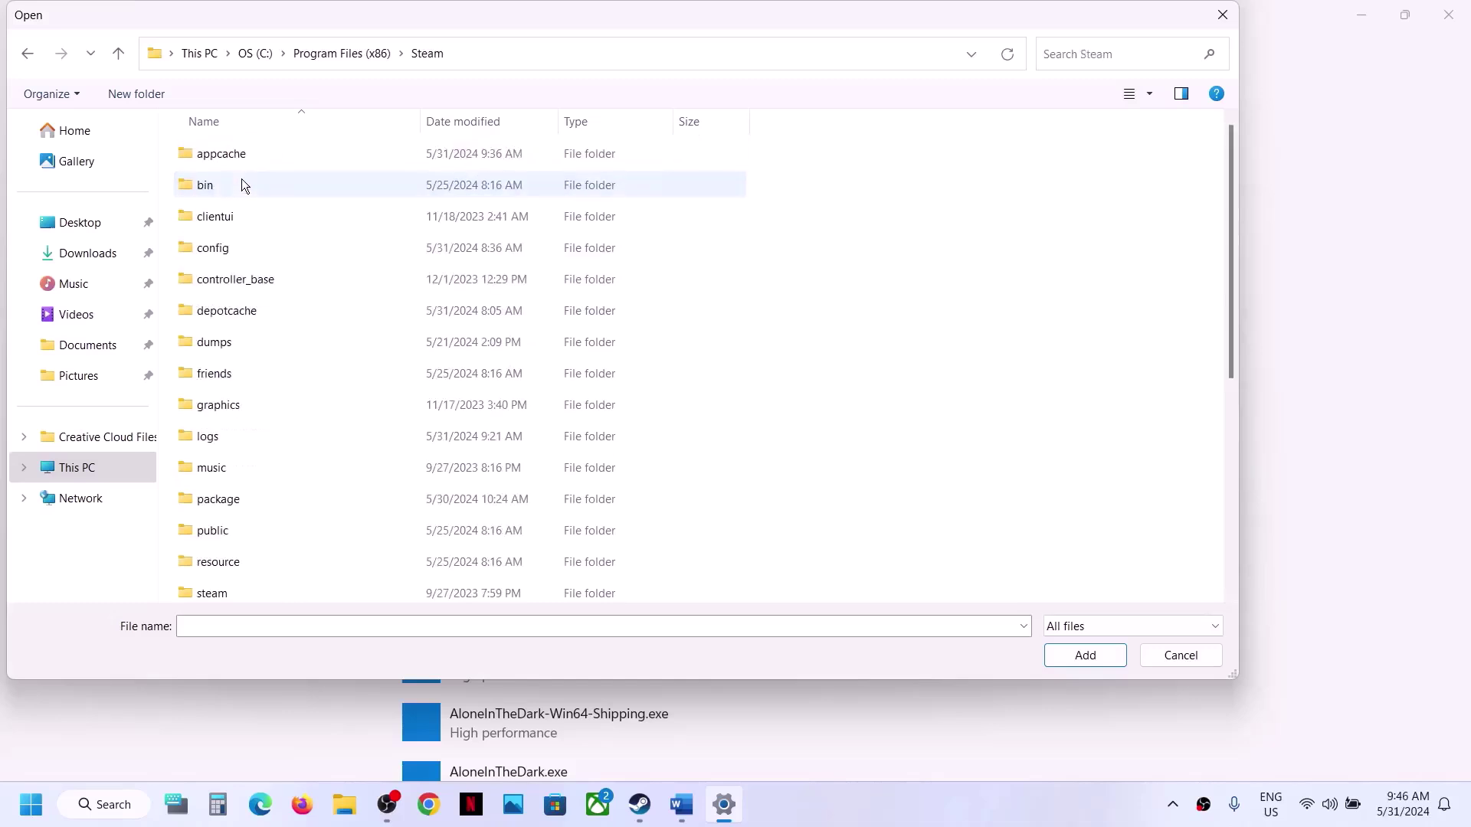
pyautogui.click(221, 255)
pyautogui.scroll(-4, 219, 252)
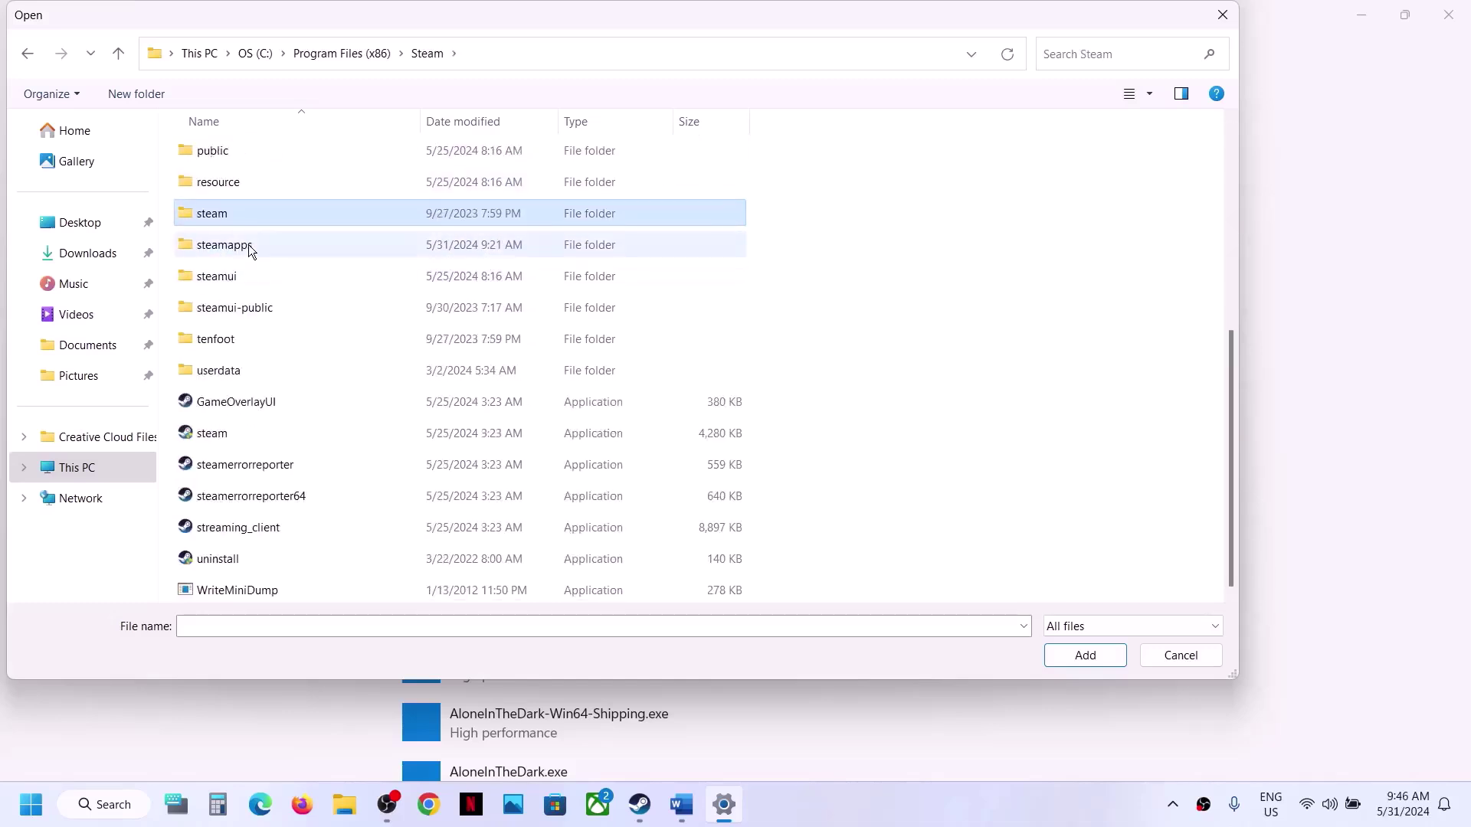
pyautogui.doubleClick(247, 247)
pyautogui.doubleClick(235, 155)
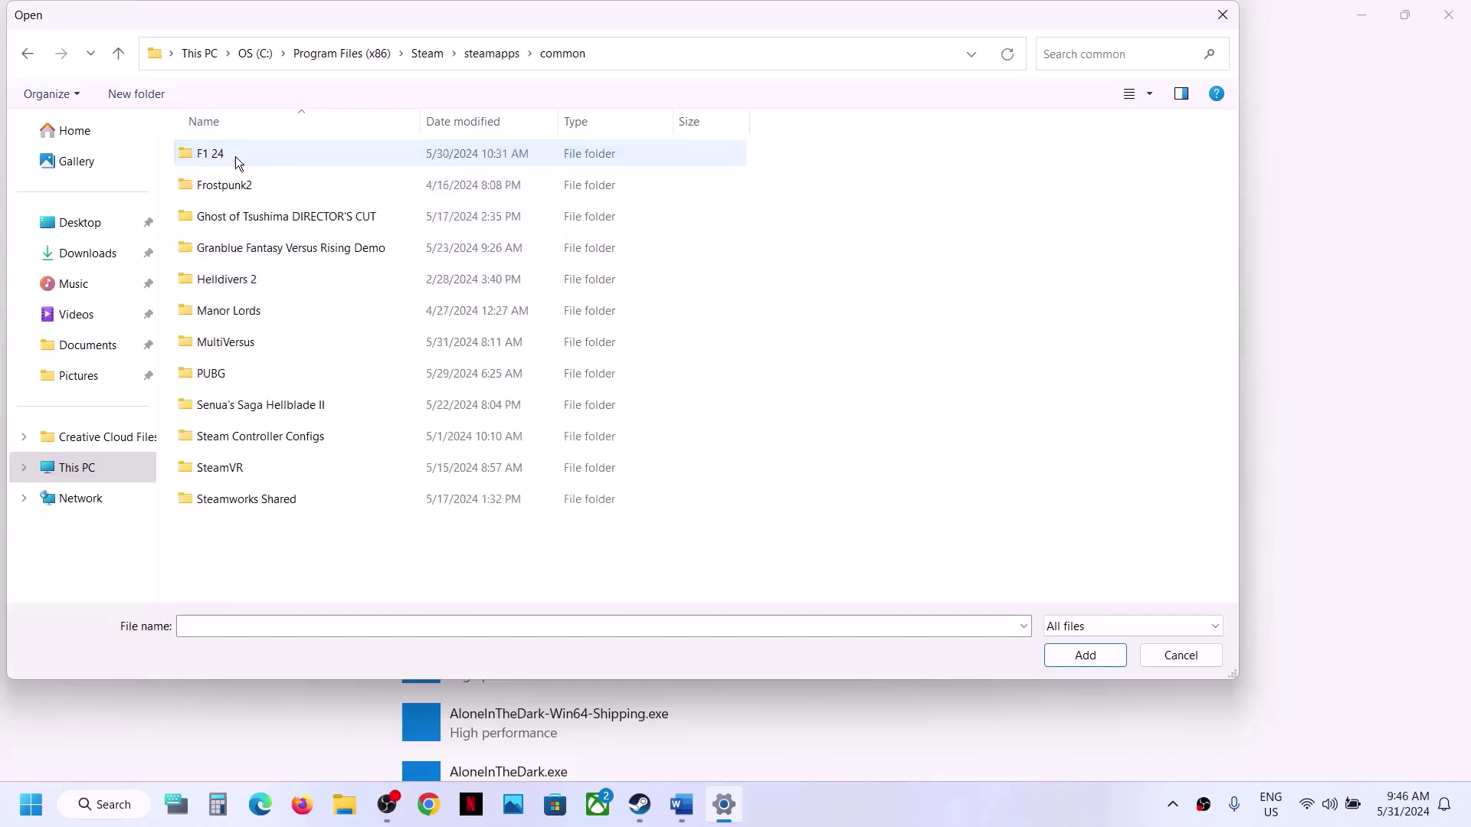
pyautogui.doubleClick(222, 334)
pyautogui.click(270, 209)
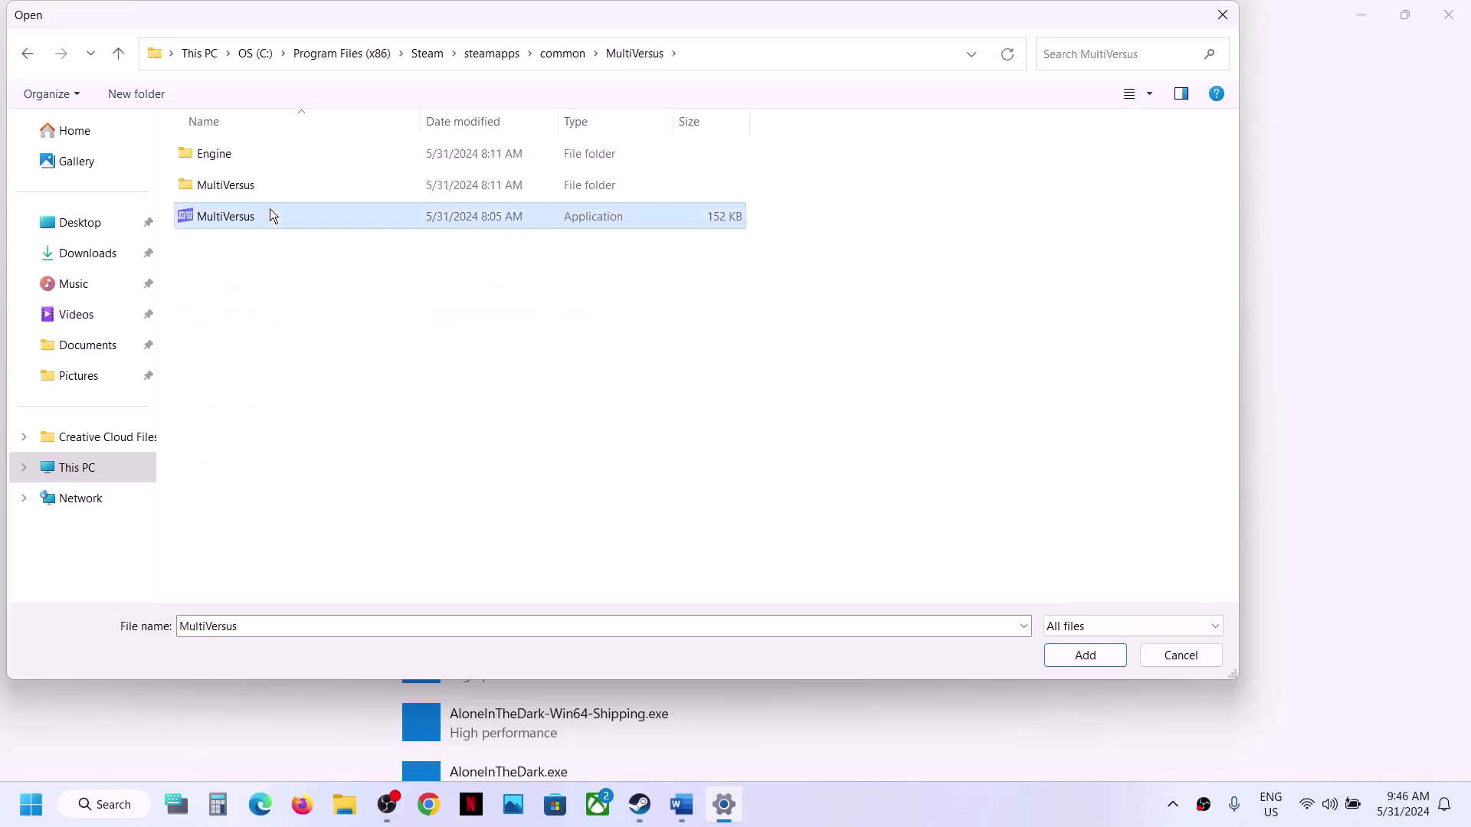
pyautogui.click(1072, 657)
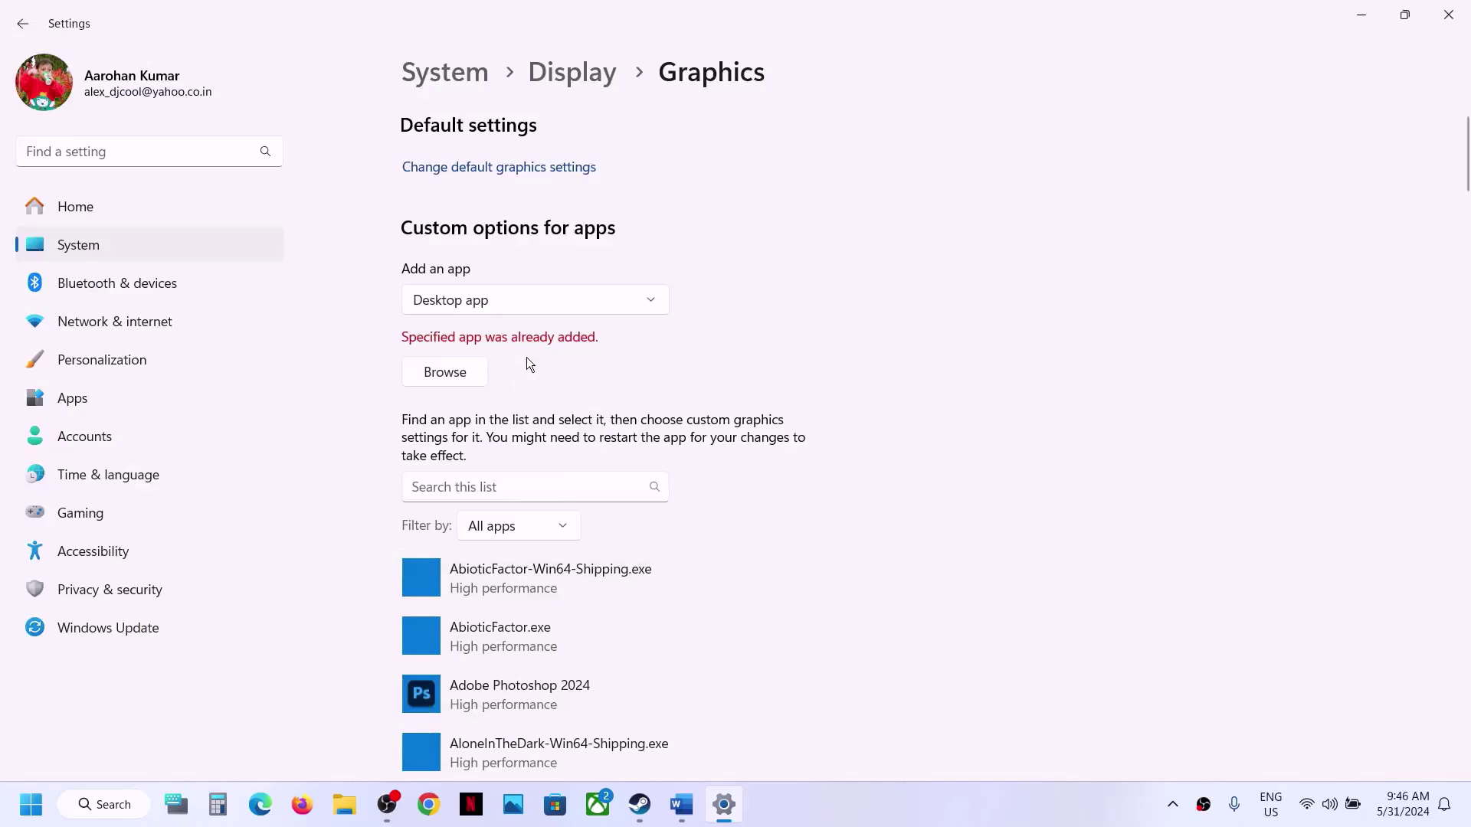
# Step: Add MultiVersus-Win64-Shipping from the game's MultiVersus\Binaries\Win64 folder to the graphics apps list
pyautogui.click(459, 383)
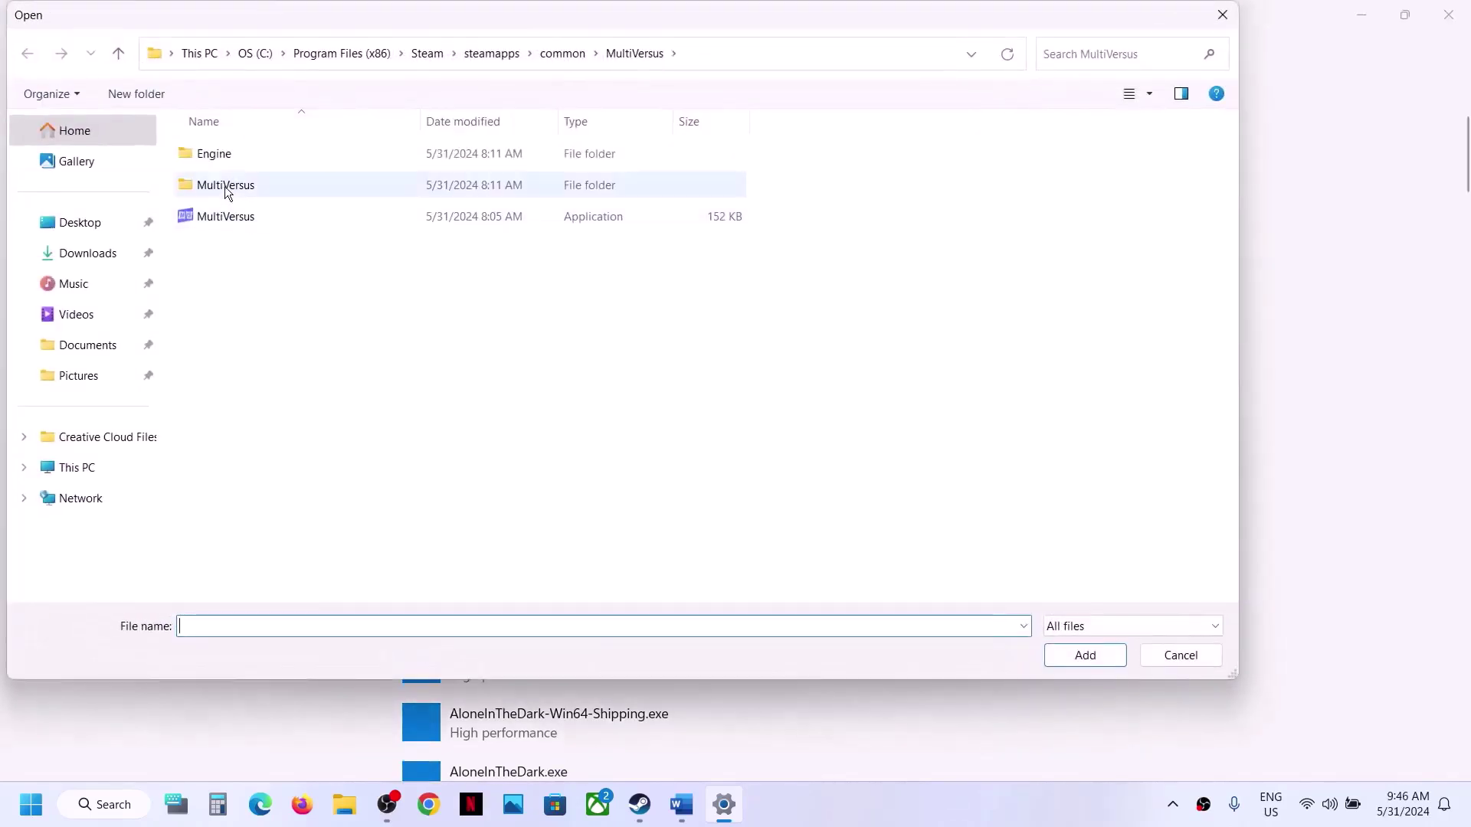
pyautogui.doubleClick(223, 185)
pyautogui.doubleClick(285, 152)
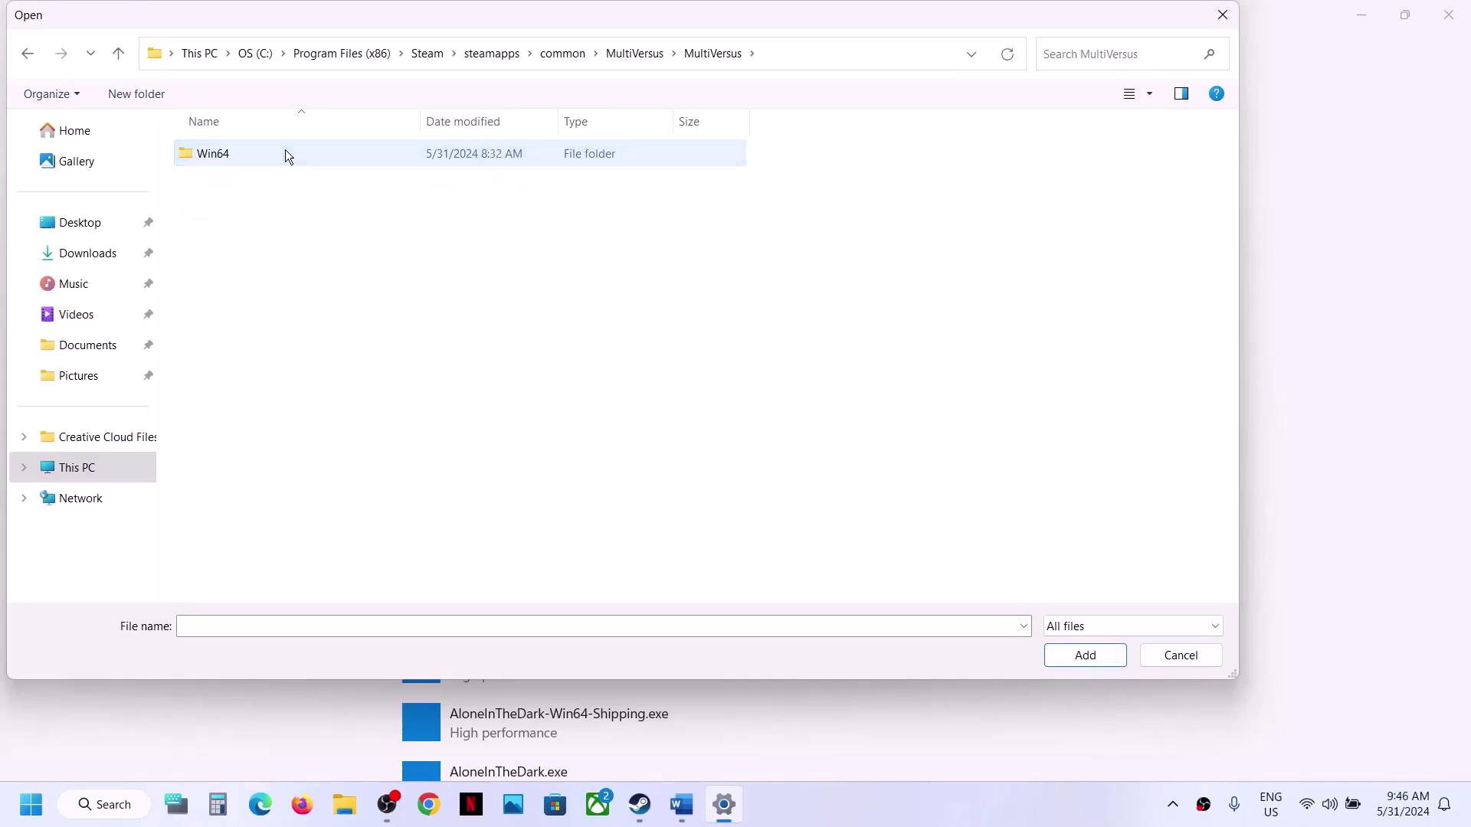
pyautogui.doubleClick(251, 152)
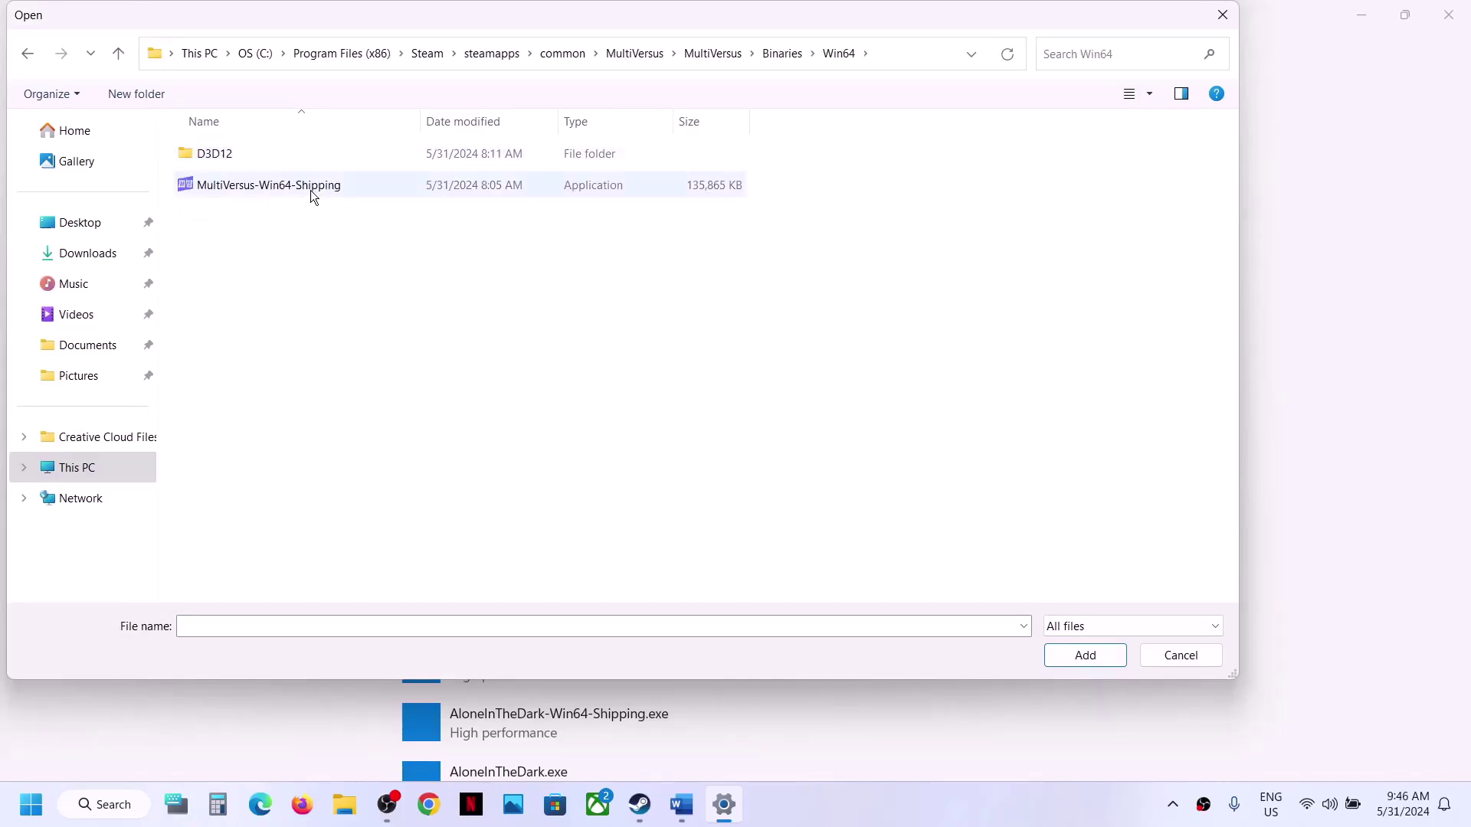
pyautogui.click(310, 190)
pyautogui.click(1100, 655)
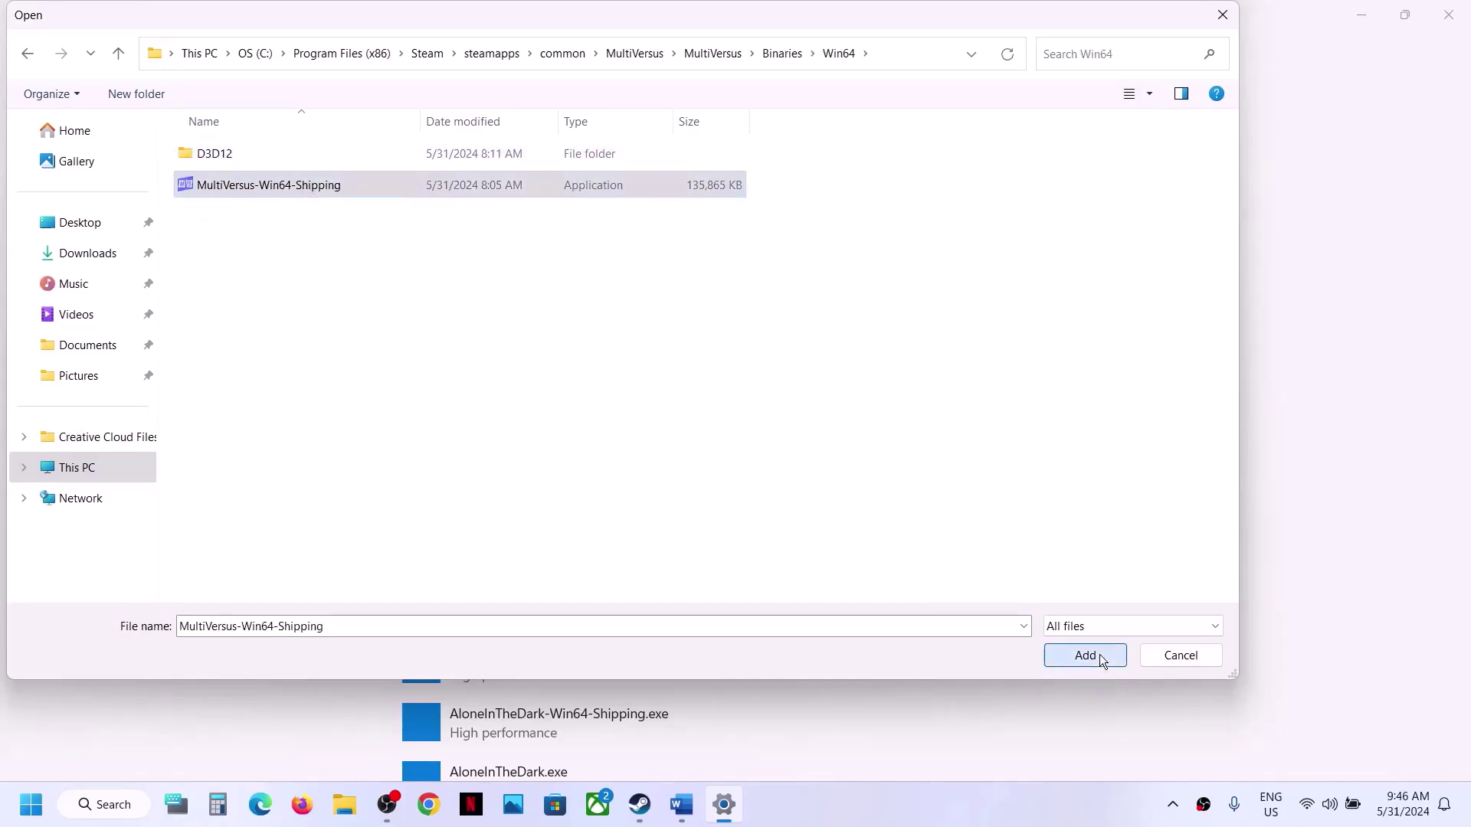
# Step: Set MultiVersus's graphics preference to High performance, save it, and close Settings
pyautogui.scroll(-1, 684, 586)
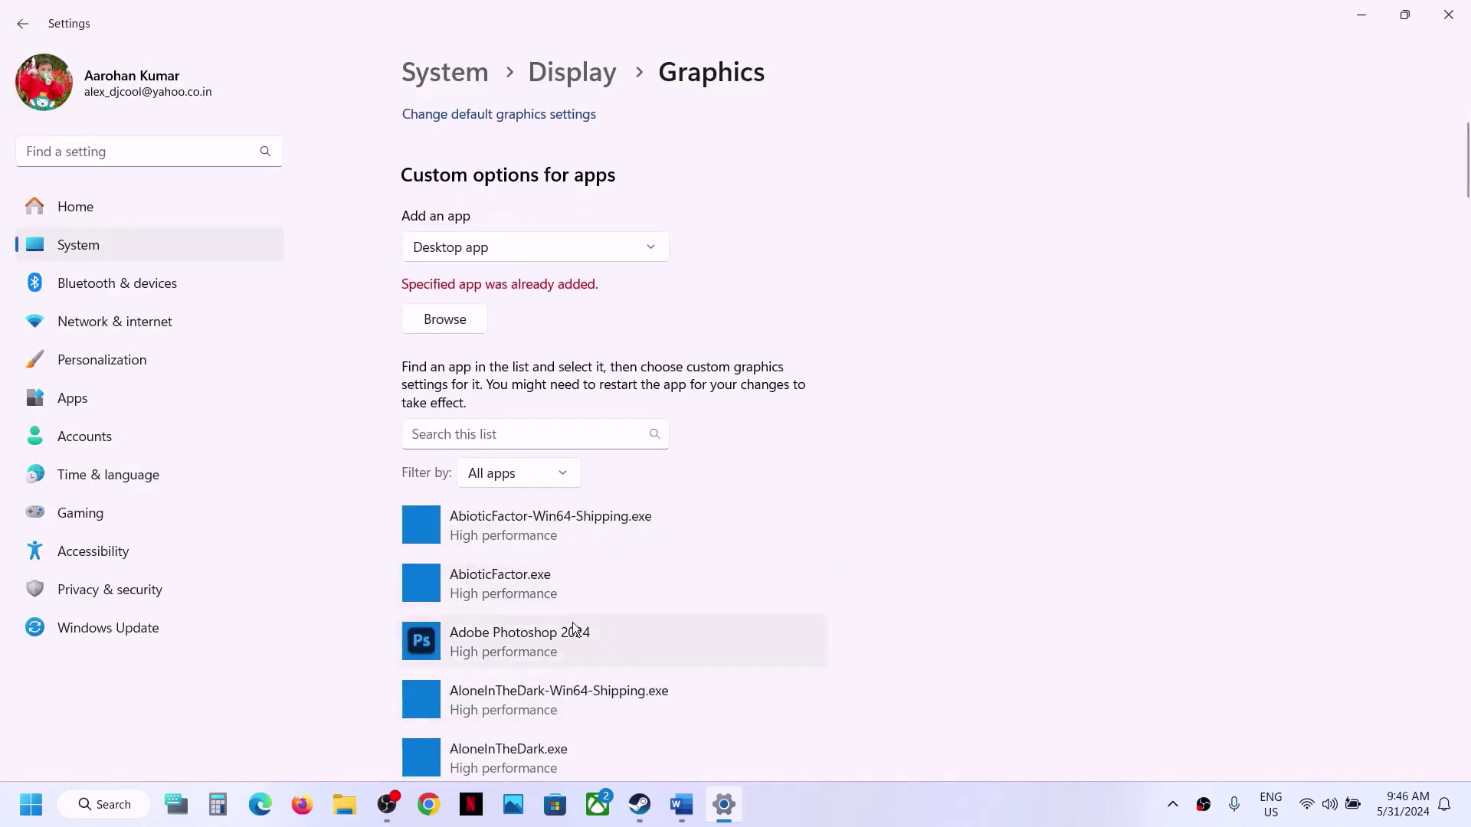
pyautogui.scroll(-18, 572, 622)
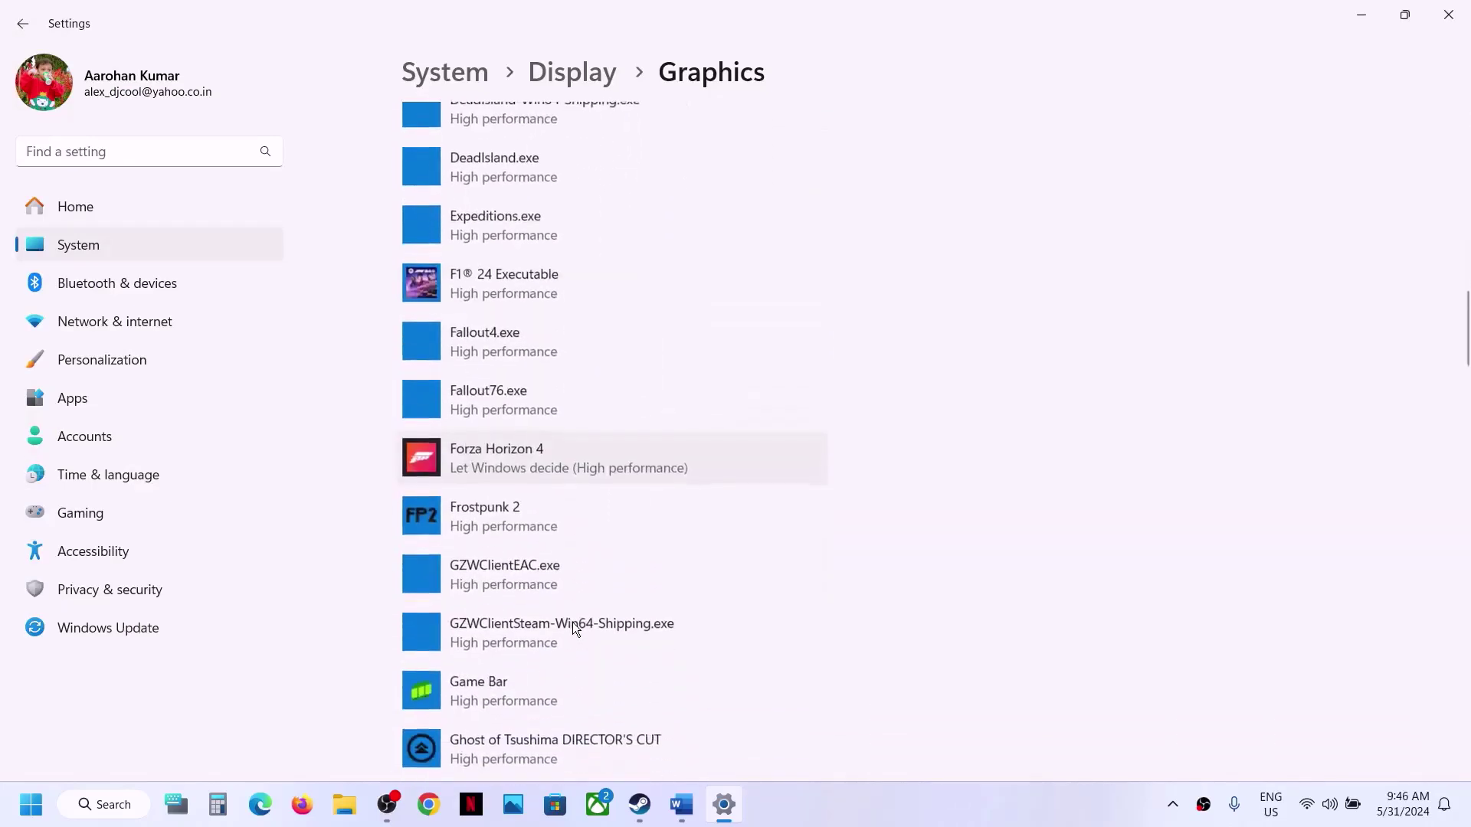
pyautogui.scroll(-11, 575, 628)
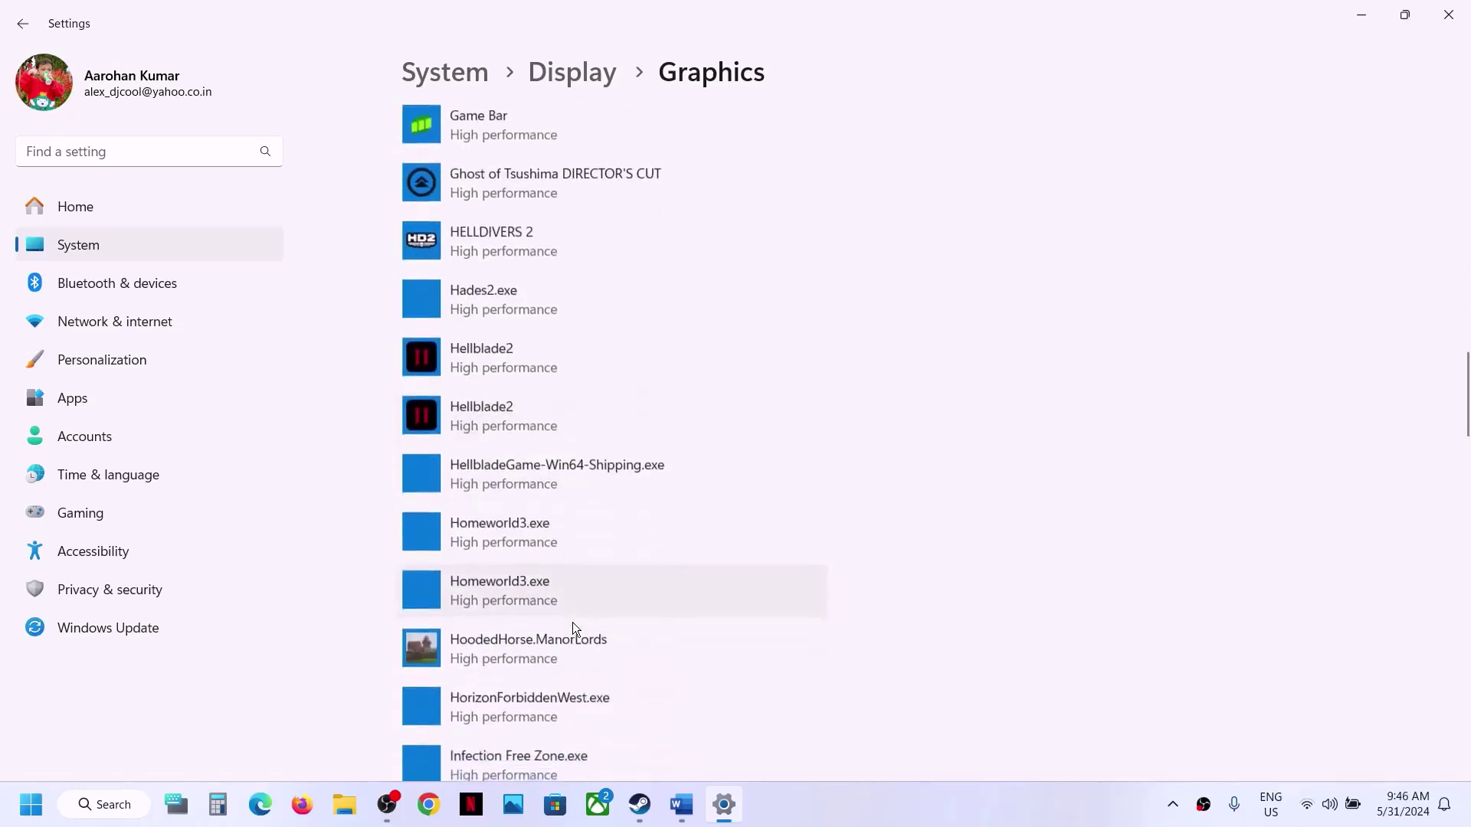
pyautogui.scroll(-10, 574, 625)
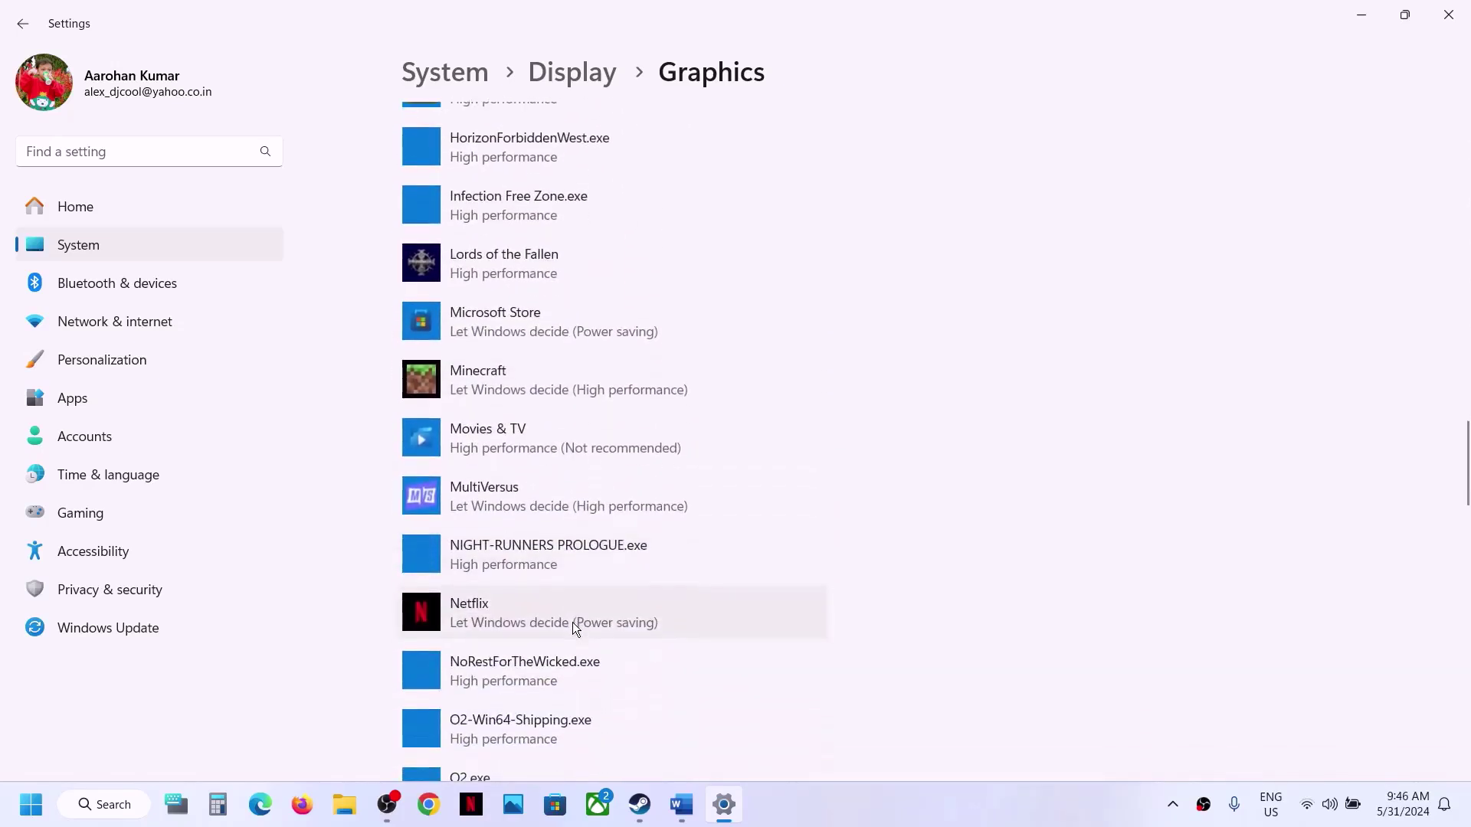
pyautogui.click(488, 512)
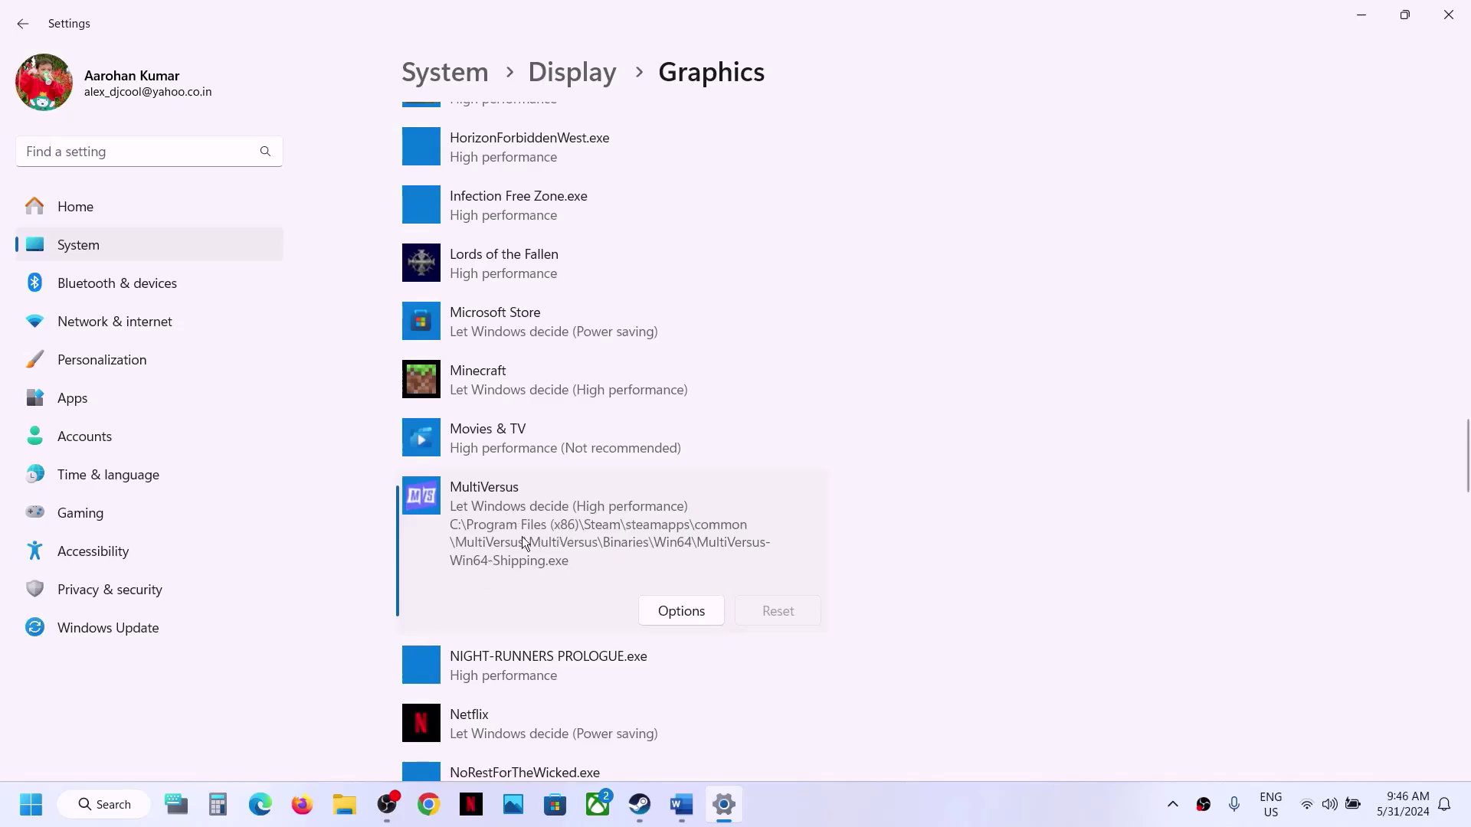
pyautogui.click(678, 611)
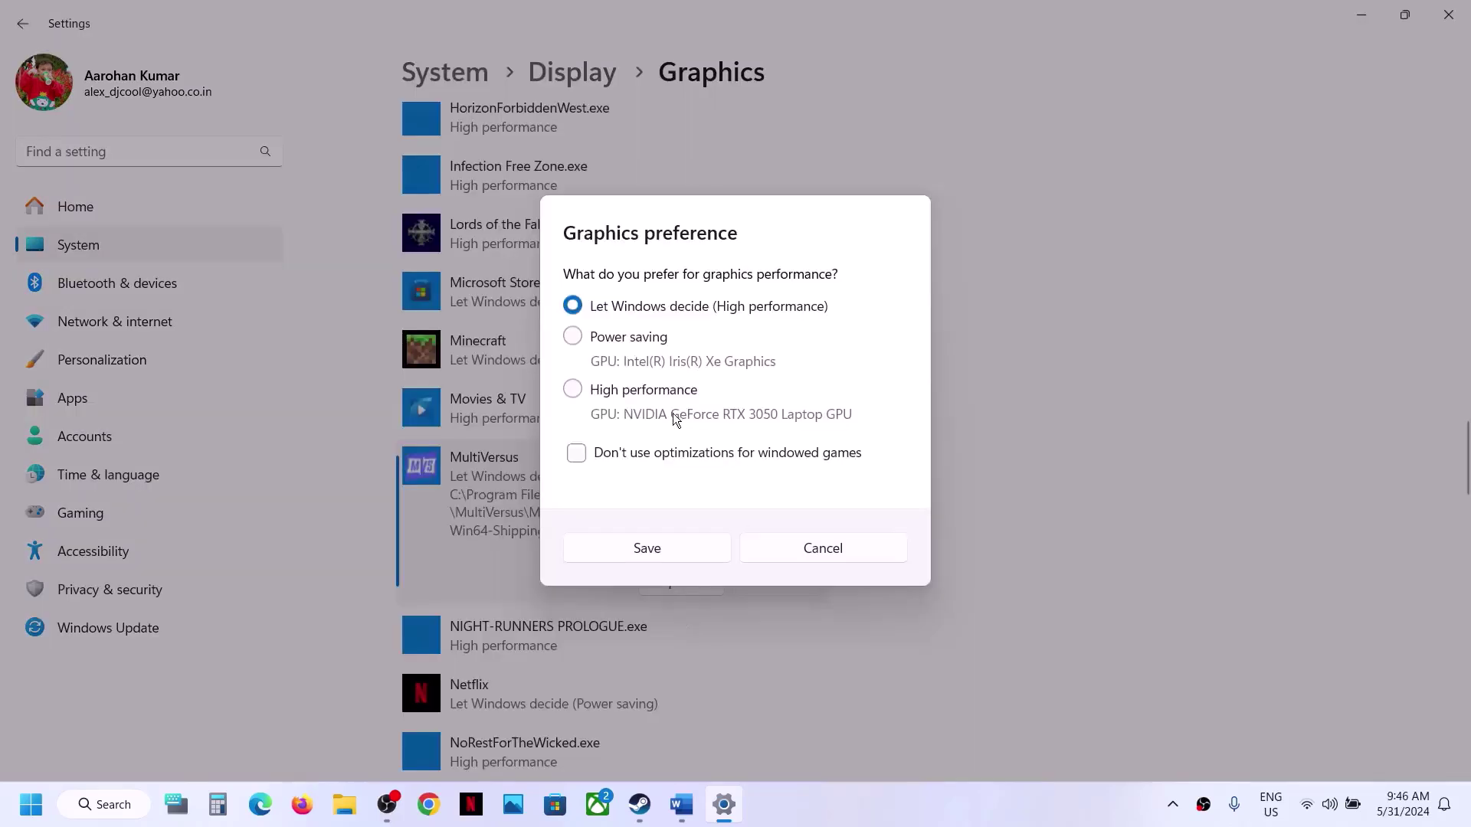
pyautogui.click(647, 393)
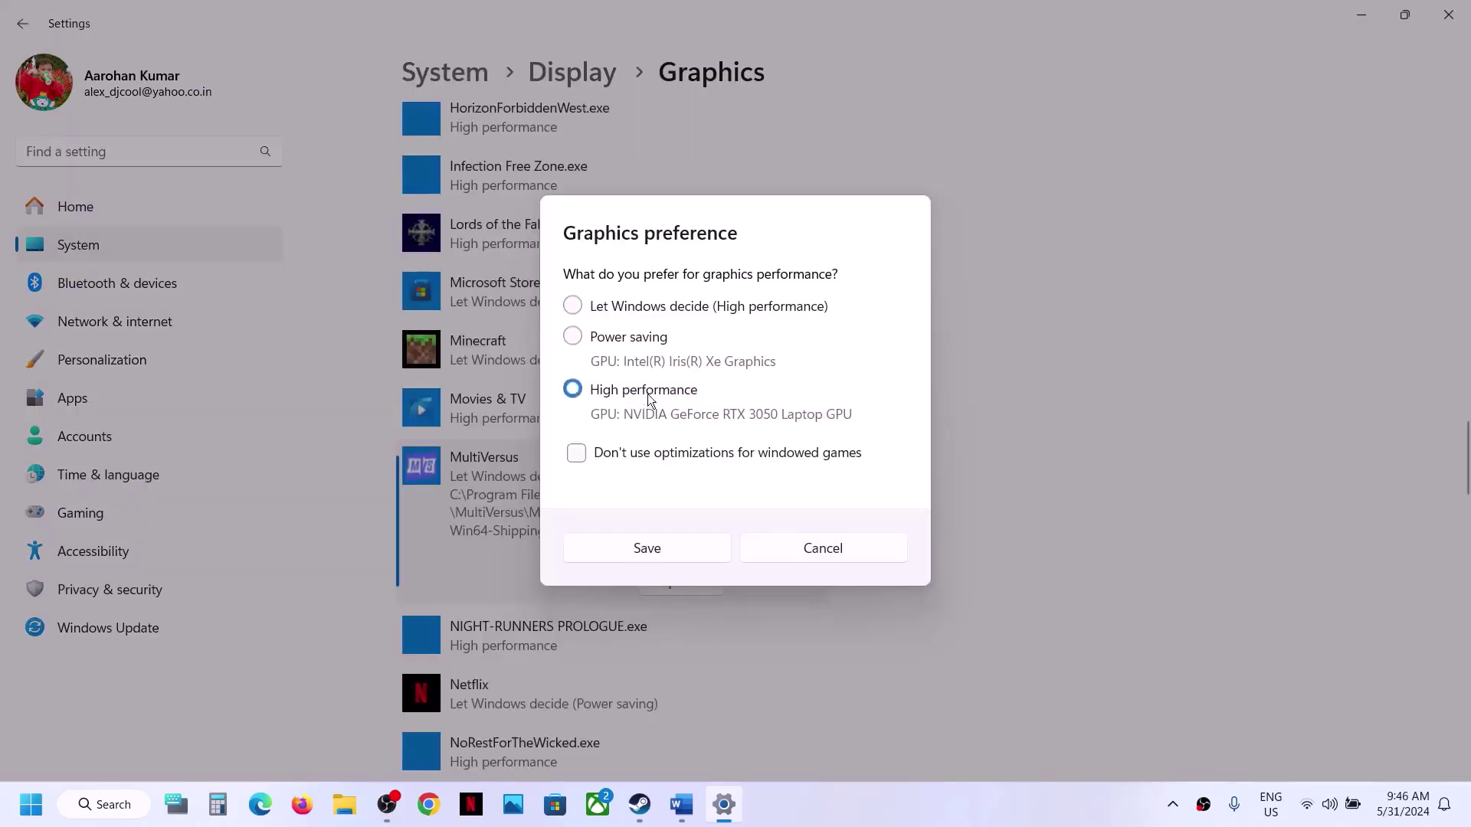
pyautogui.click(667, 548)
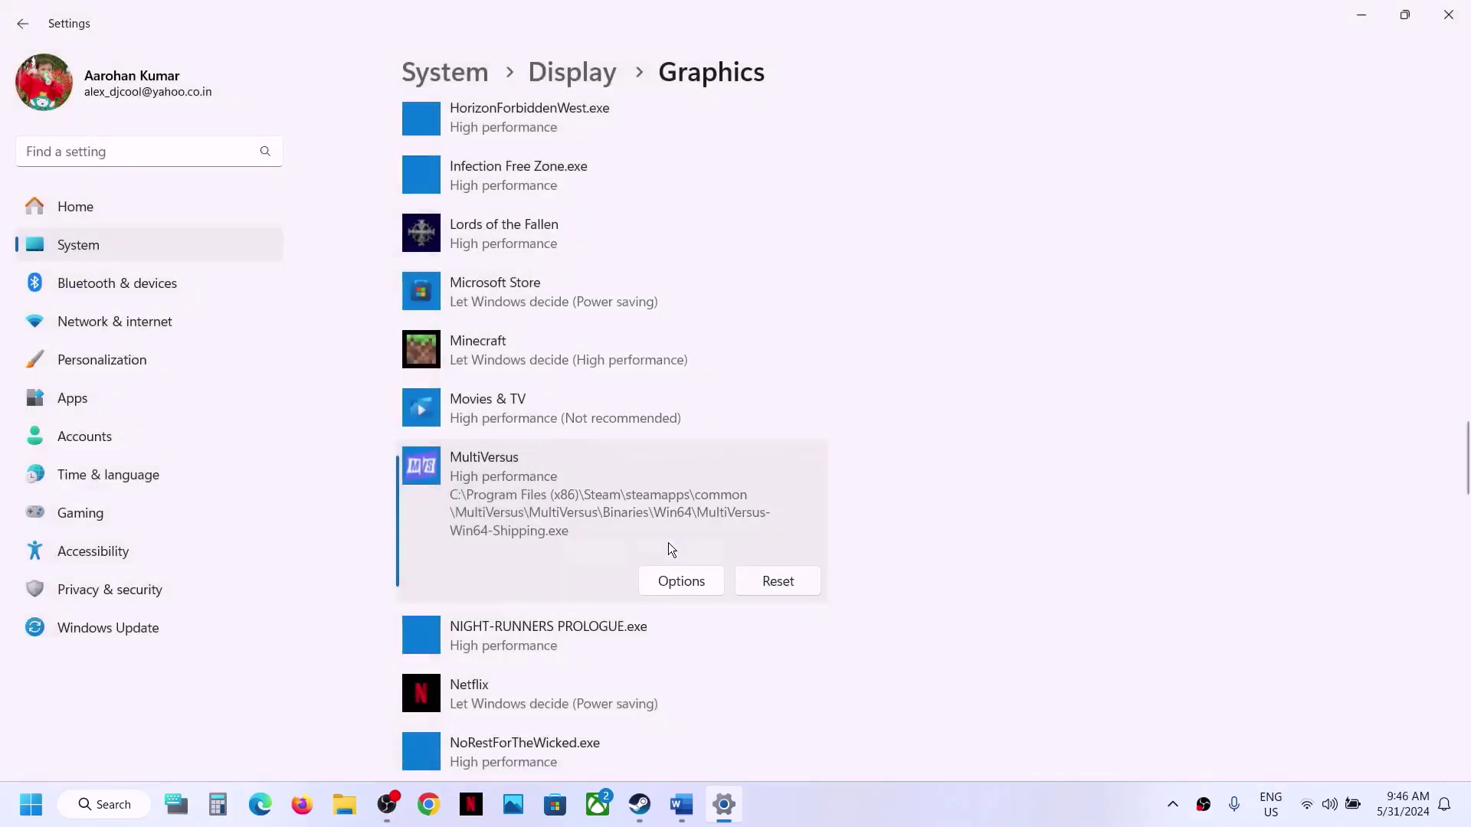
pyautogui.click(1447, 16)
# Step: Scroll the Word notes to Step 9, Update BIOS, and select its heading
pyautogui.scroll(-3, 698, 434)
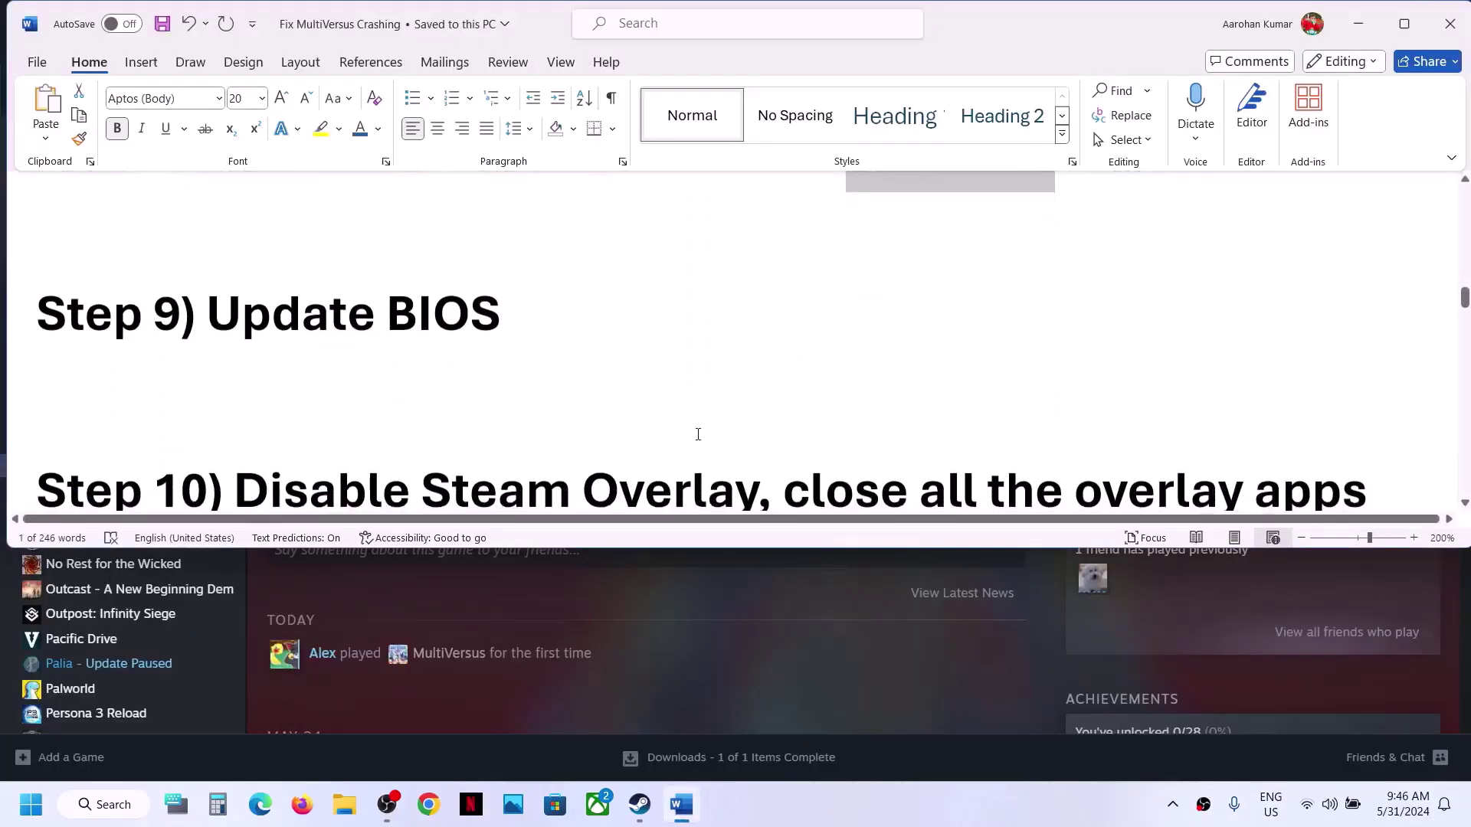
pyautogui.moveTo(217, 337); pyautogui.dragTo(549, 342)
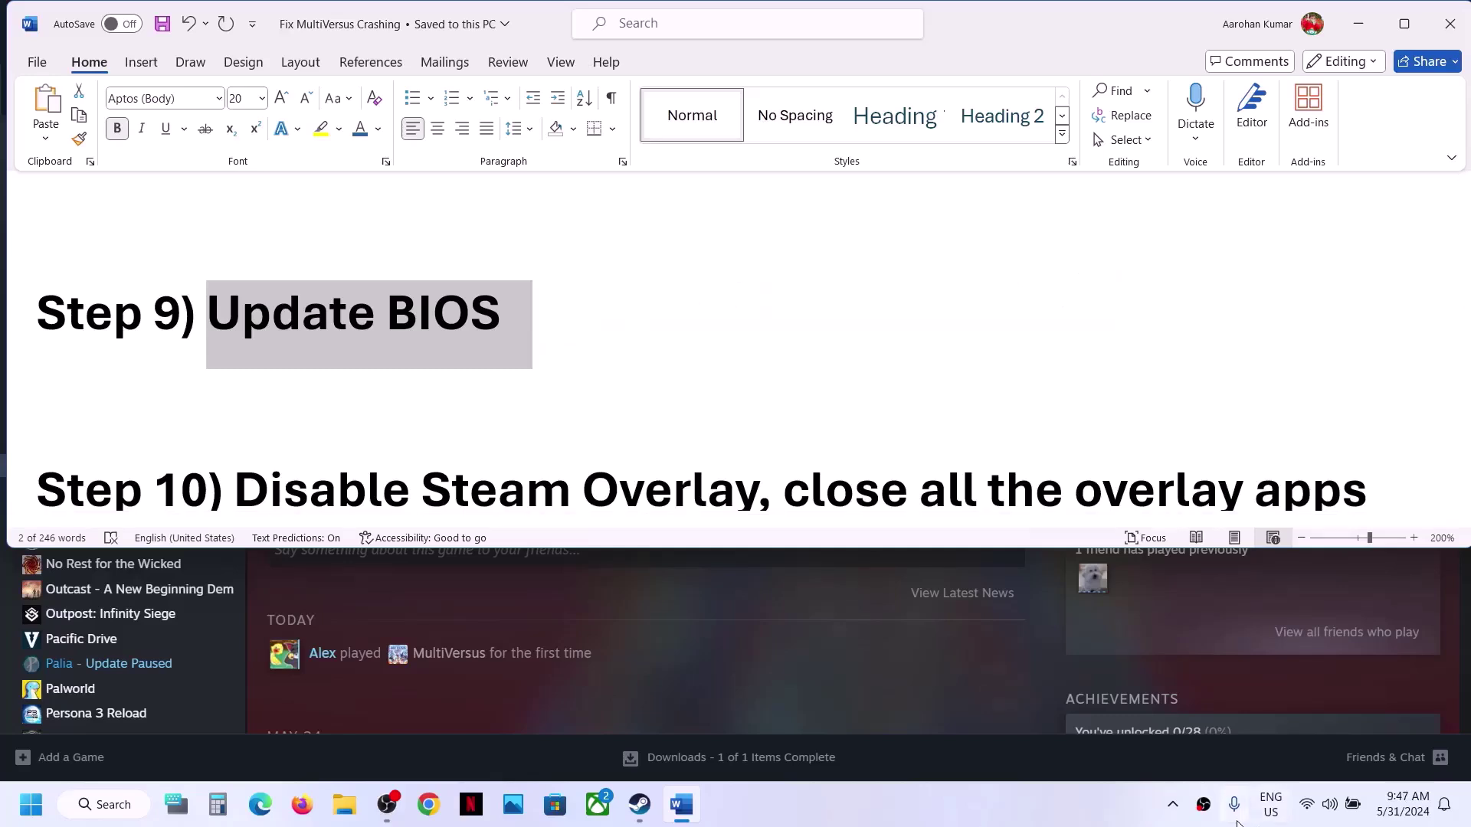
pyautogui.click(1353, 817)
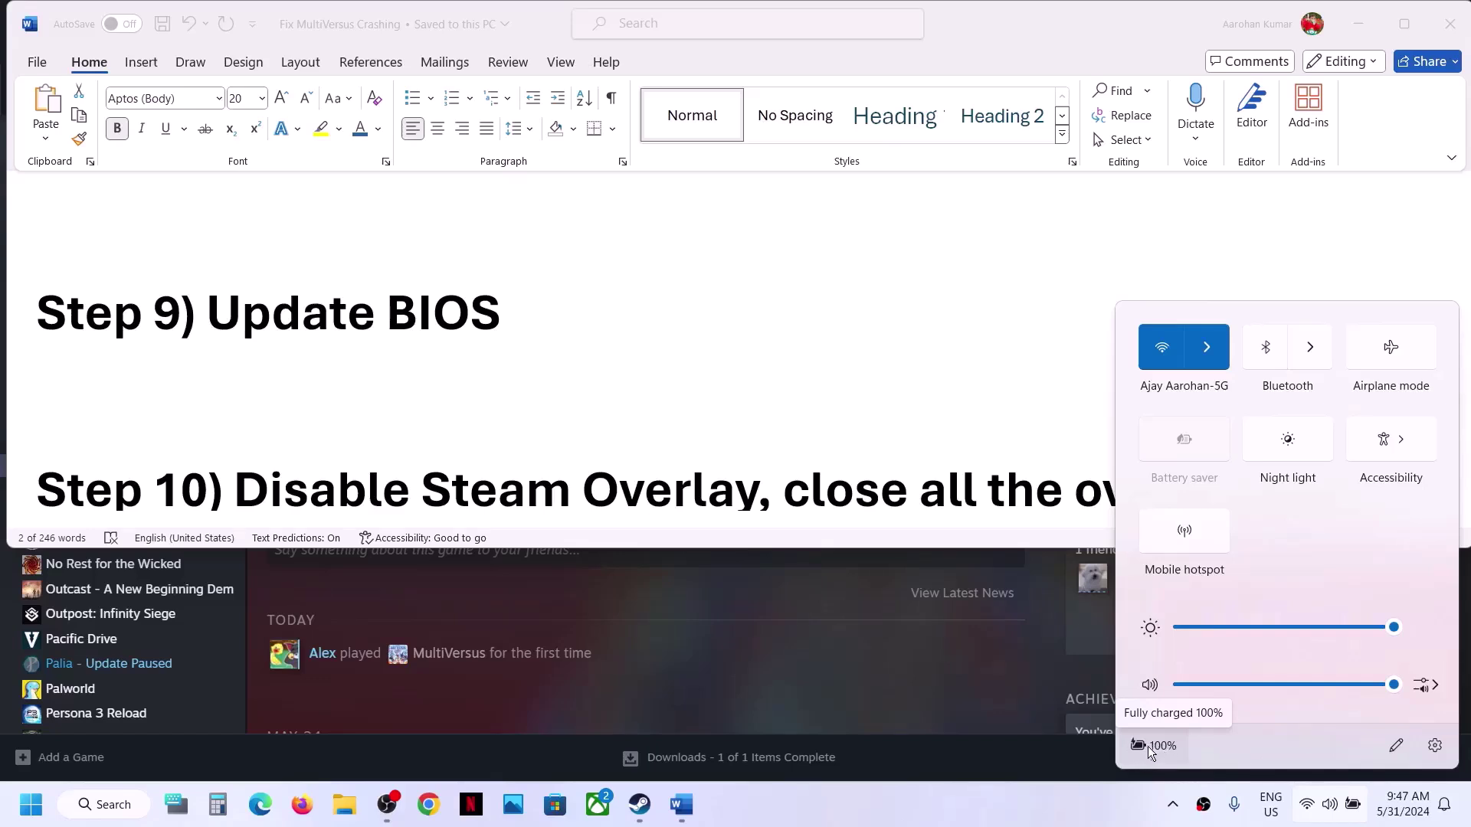
pyautogui.click(527, 477)
# Step: Read Step 10 on disabling overlays, then right-click MultiVersus in Steam's library
pyautogui.scroll(-2, 527, 476)
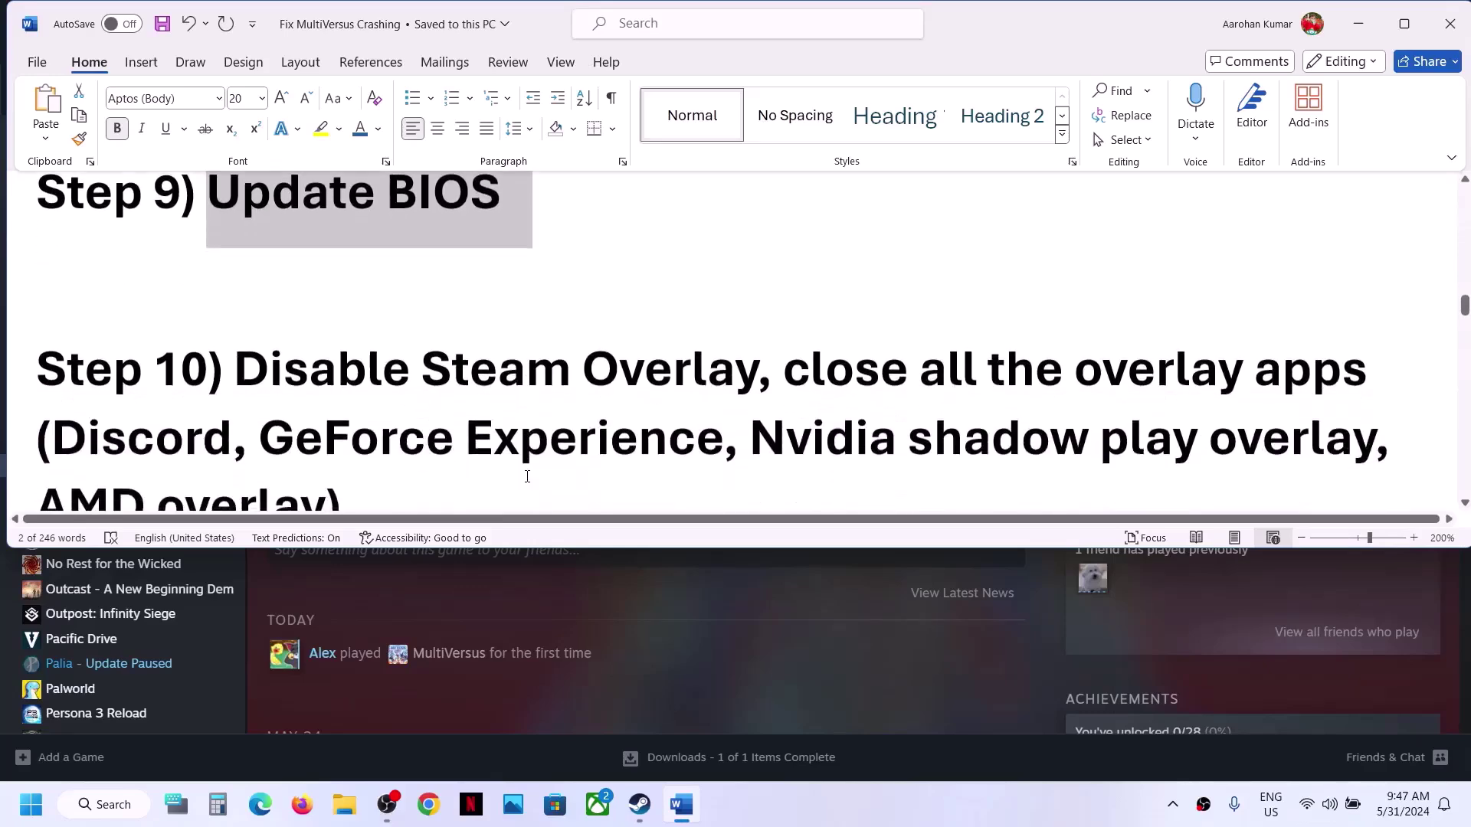
pyautogui.moveTo(233, 366); pyautogui.dragTo(526, 366)
pyautogui.click(689, 688)
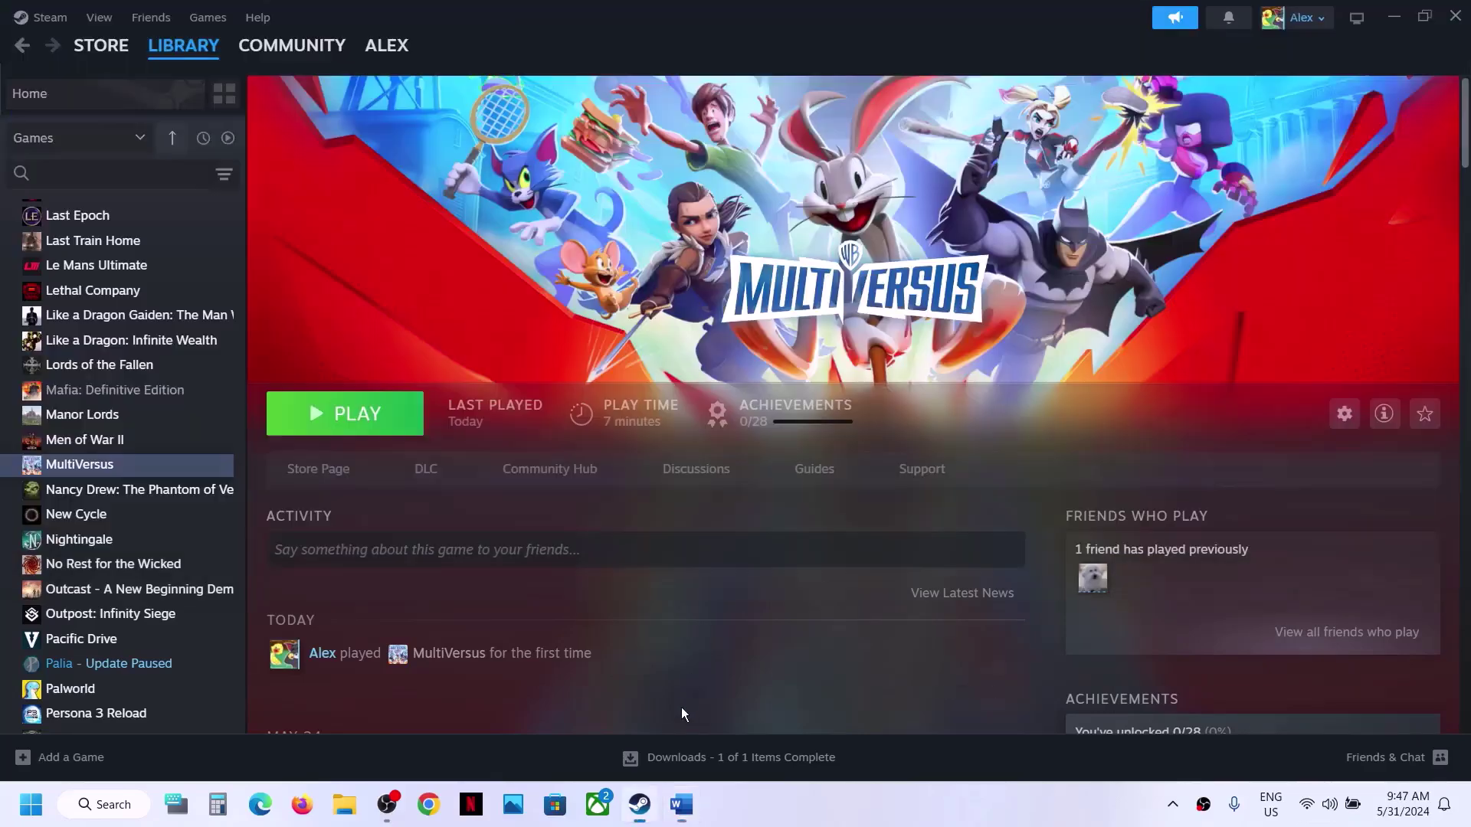
pyautogui.rightClick(92, 461)
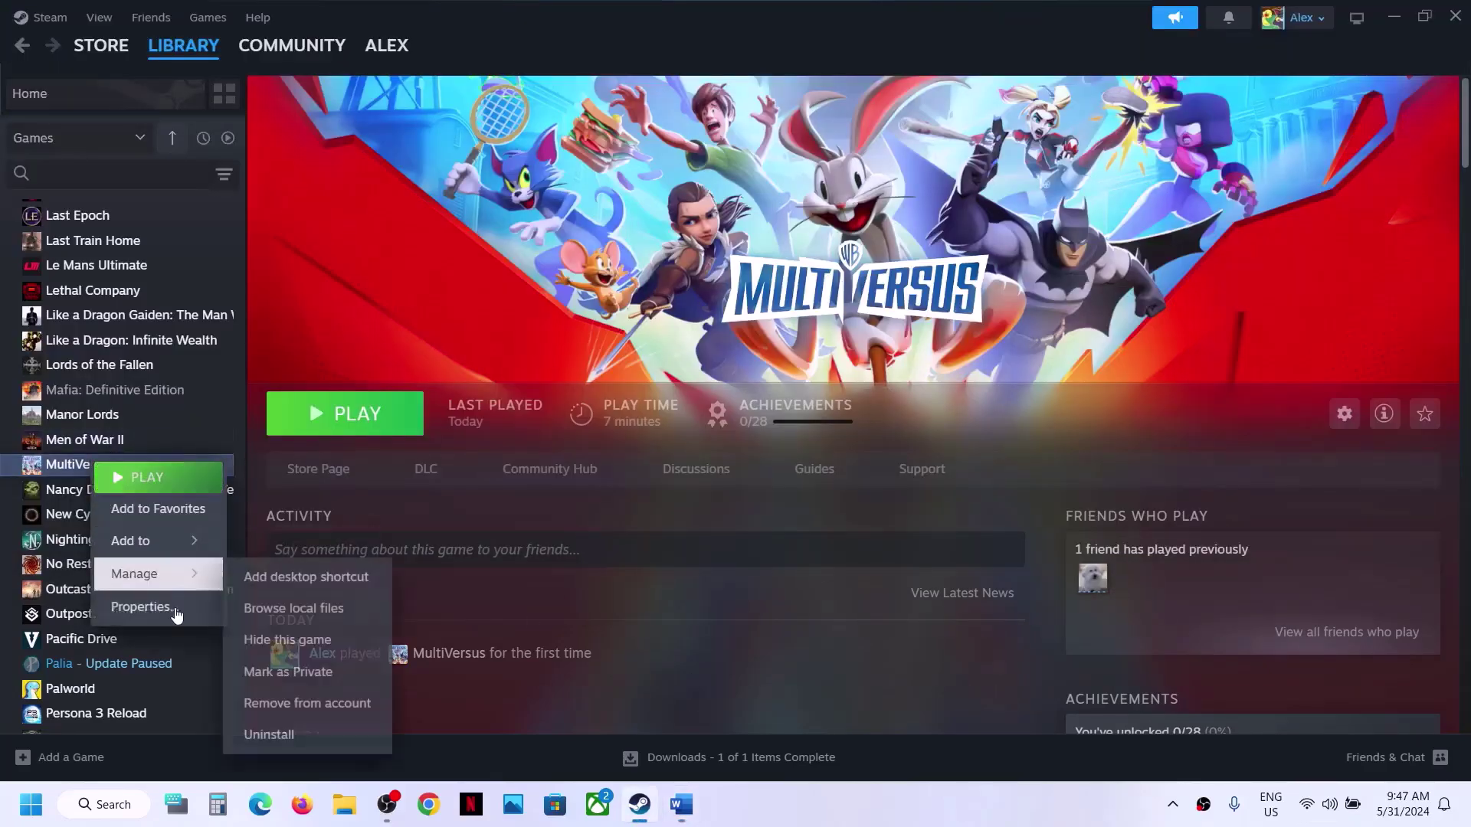
# Step: Turn off 'Enable the Steam Overlay while in-game' in MultiVersus's Properties and return to Word
pyautogui.click(144, 607)
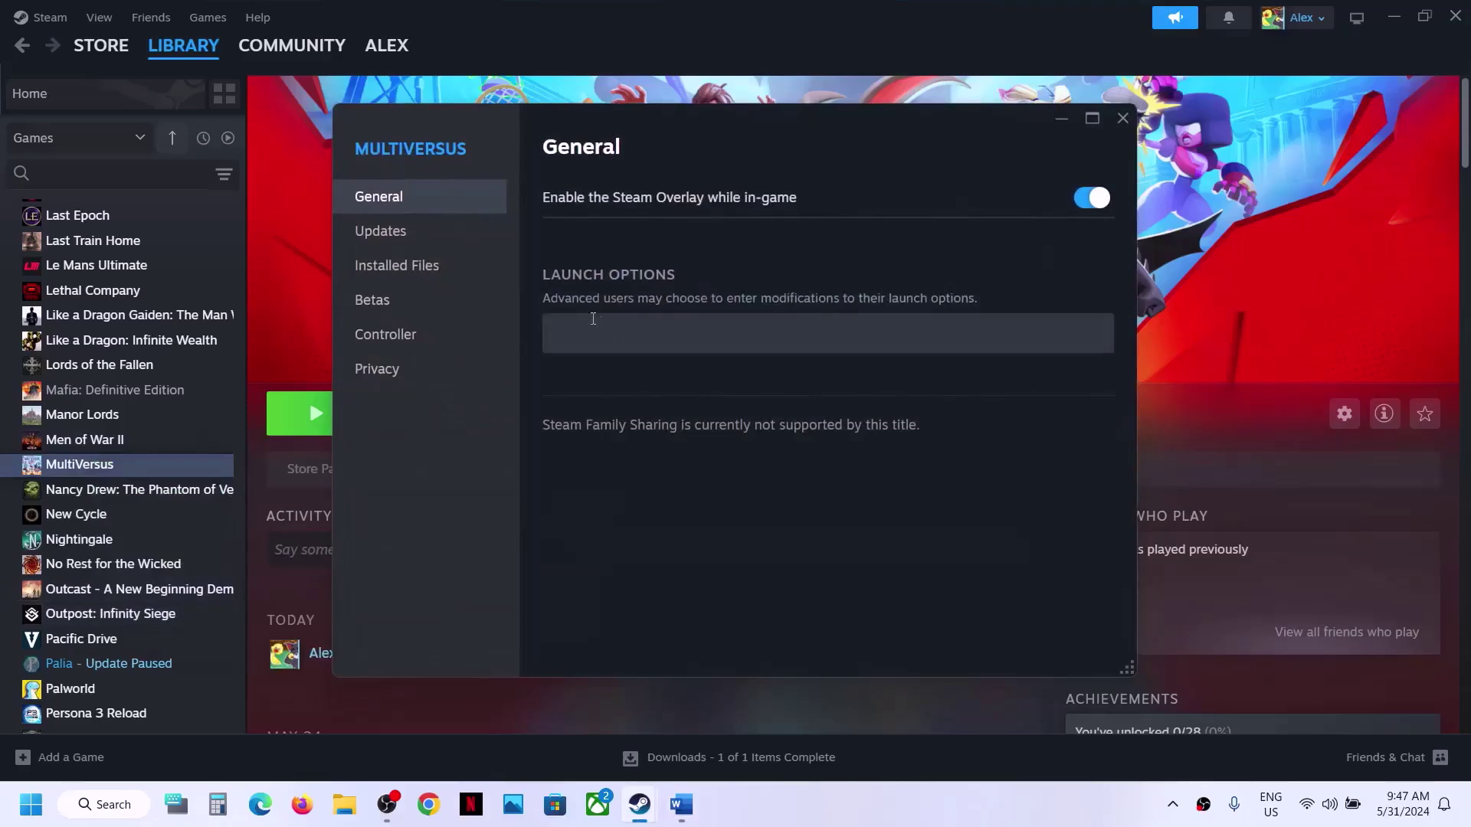
pyautogui.click(1092, 198)
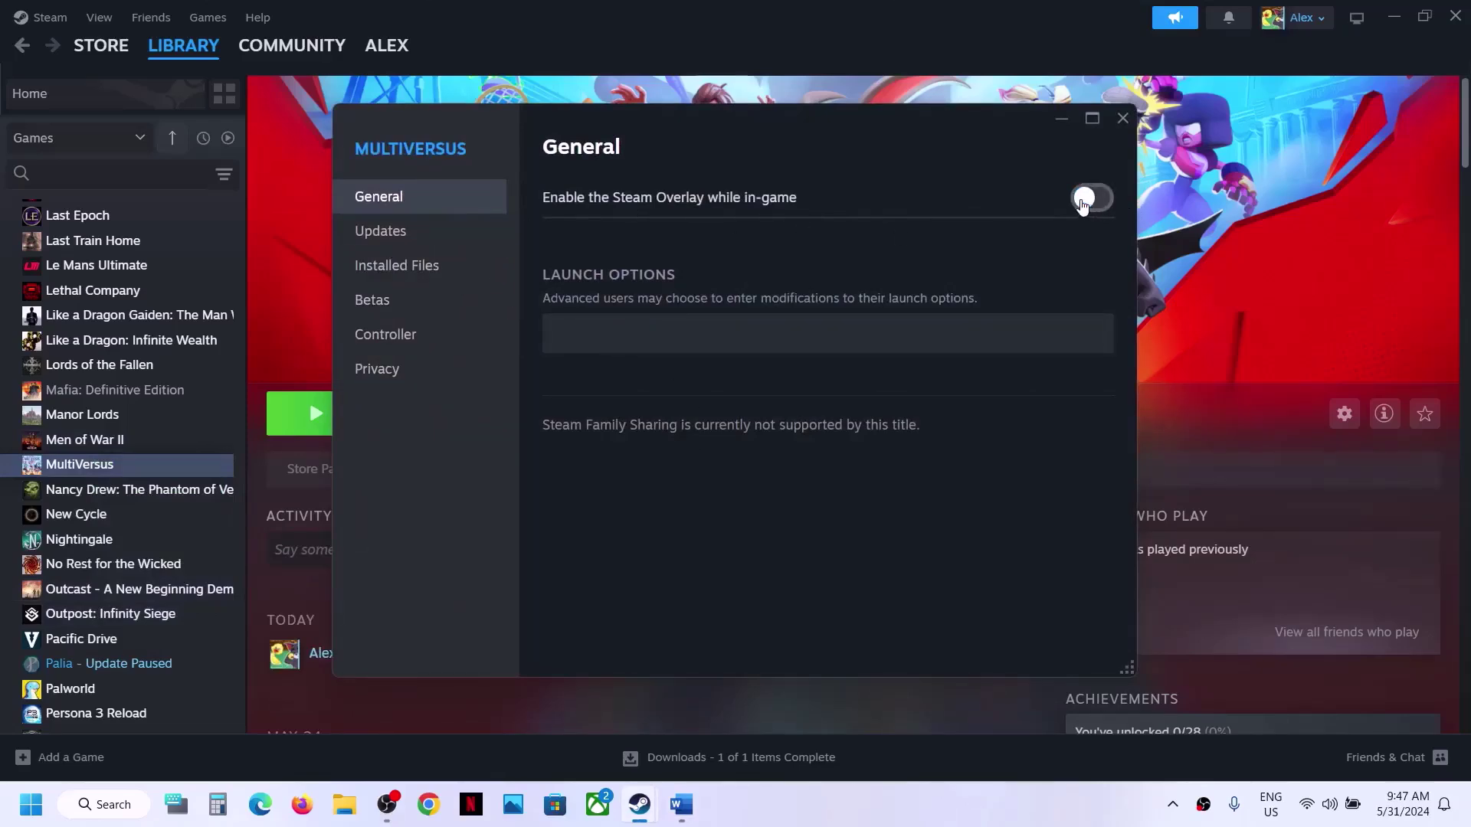
pyautogui.click(1127, 115)
pyautogui.click(681, 804)
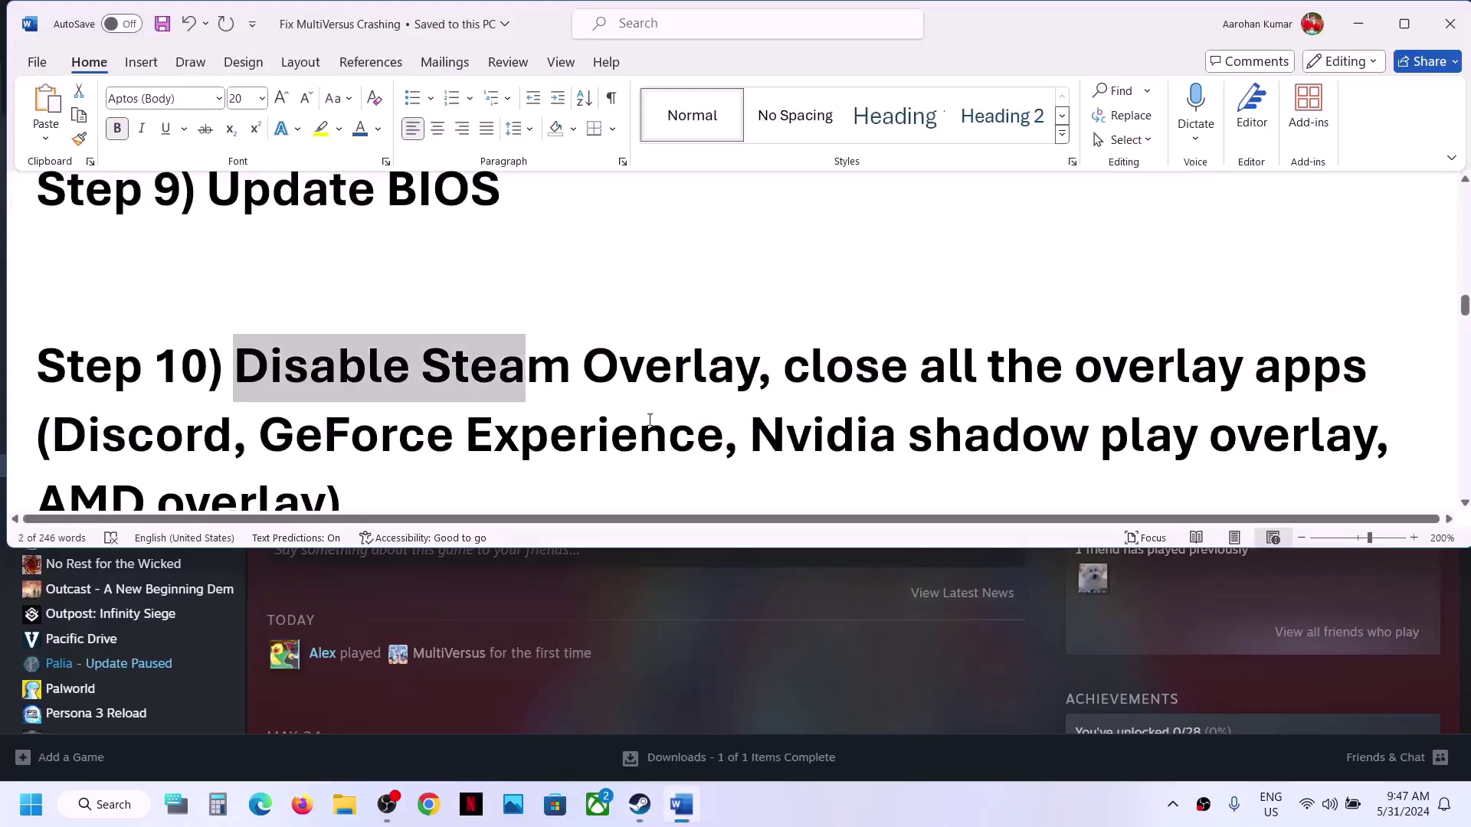
# Step: Scroll past the overlay-app notes to Step 11 and select the ipconfig /flushdns line
pyautogui.moveTo(800, 368); pyautogui.dragTo(683, 444)
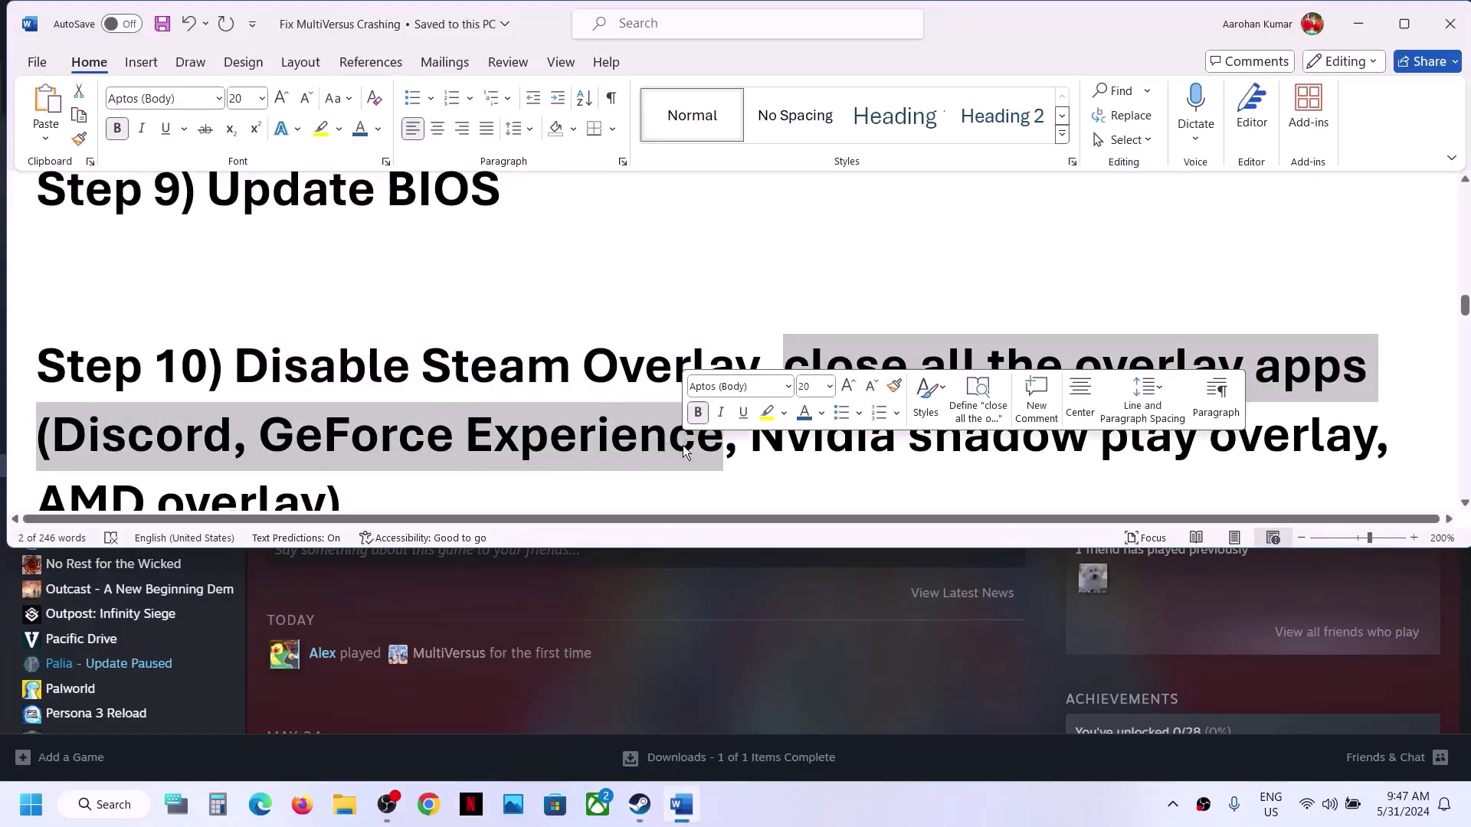
pyautogui.click(473, 387)
pyautogui.scroll(-2, 460, 344)
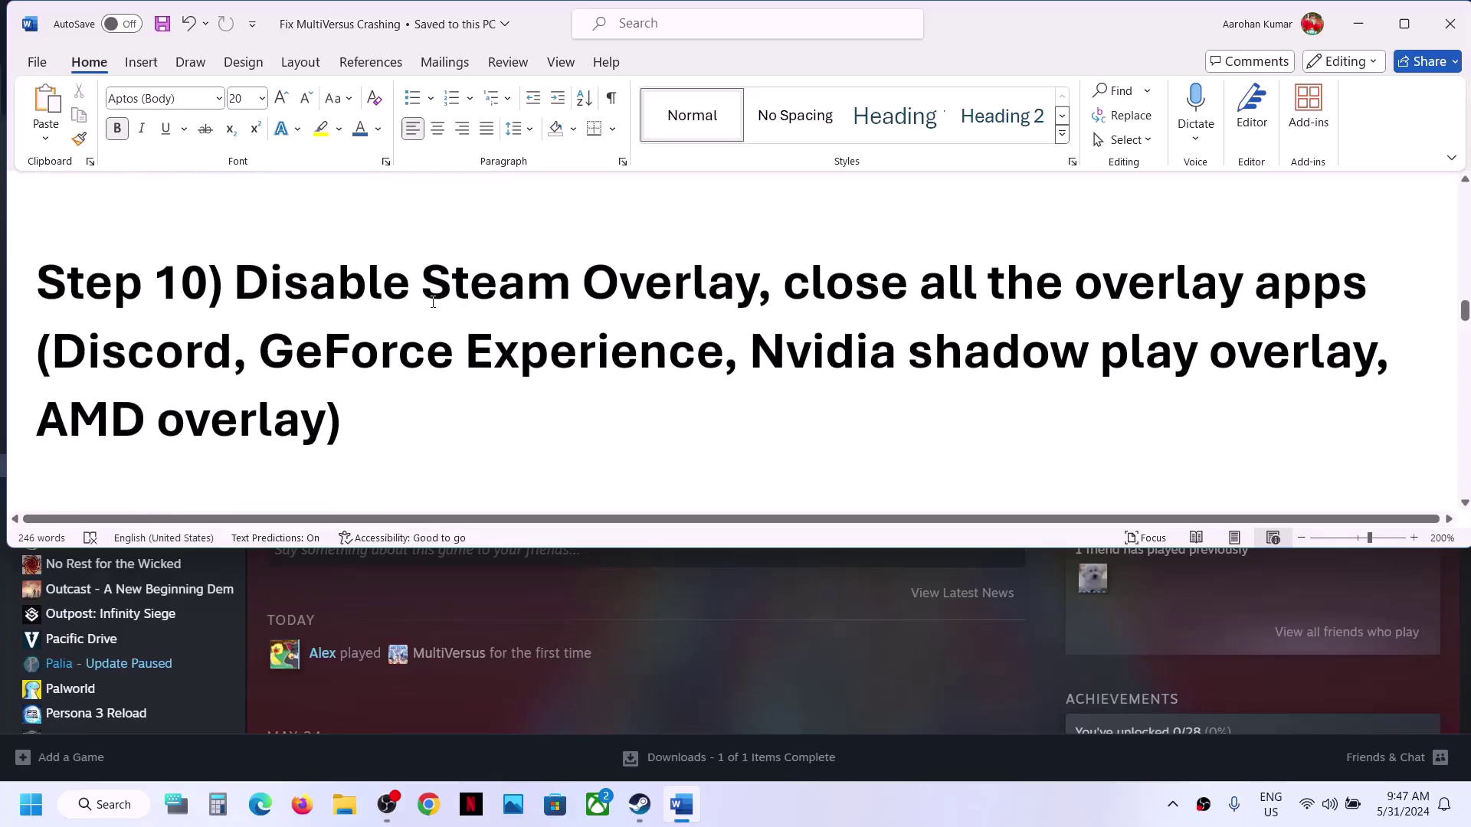
pyautogui.moveTo(433, 301); pyautogui.dragTo(627, 327)
pyautogui.scroll(-5, 626, 326)
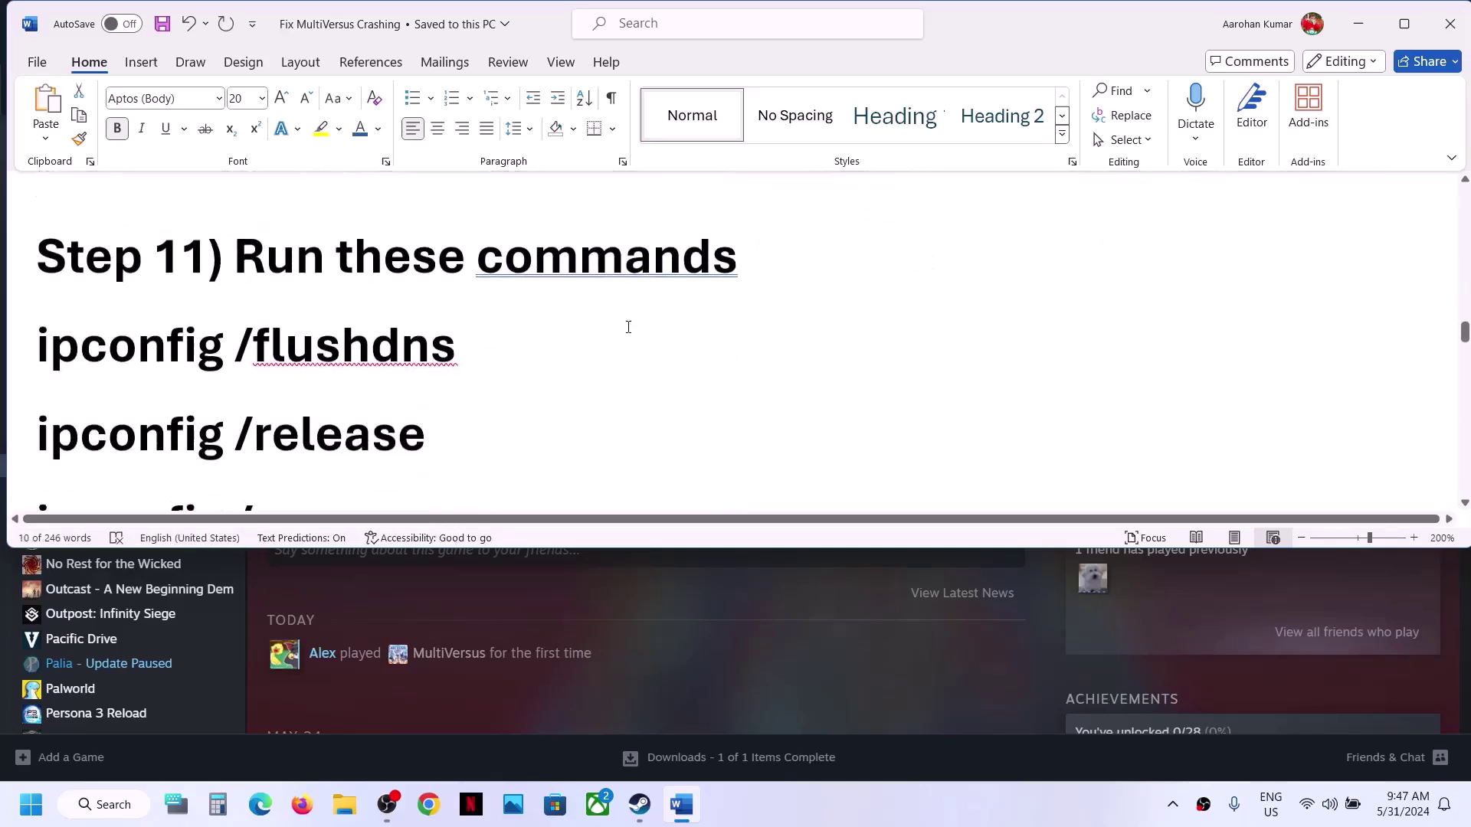
pyautogui.scroll(-2, 551, 332)
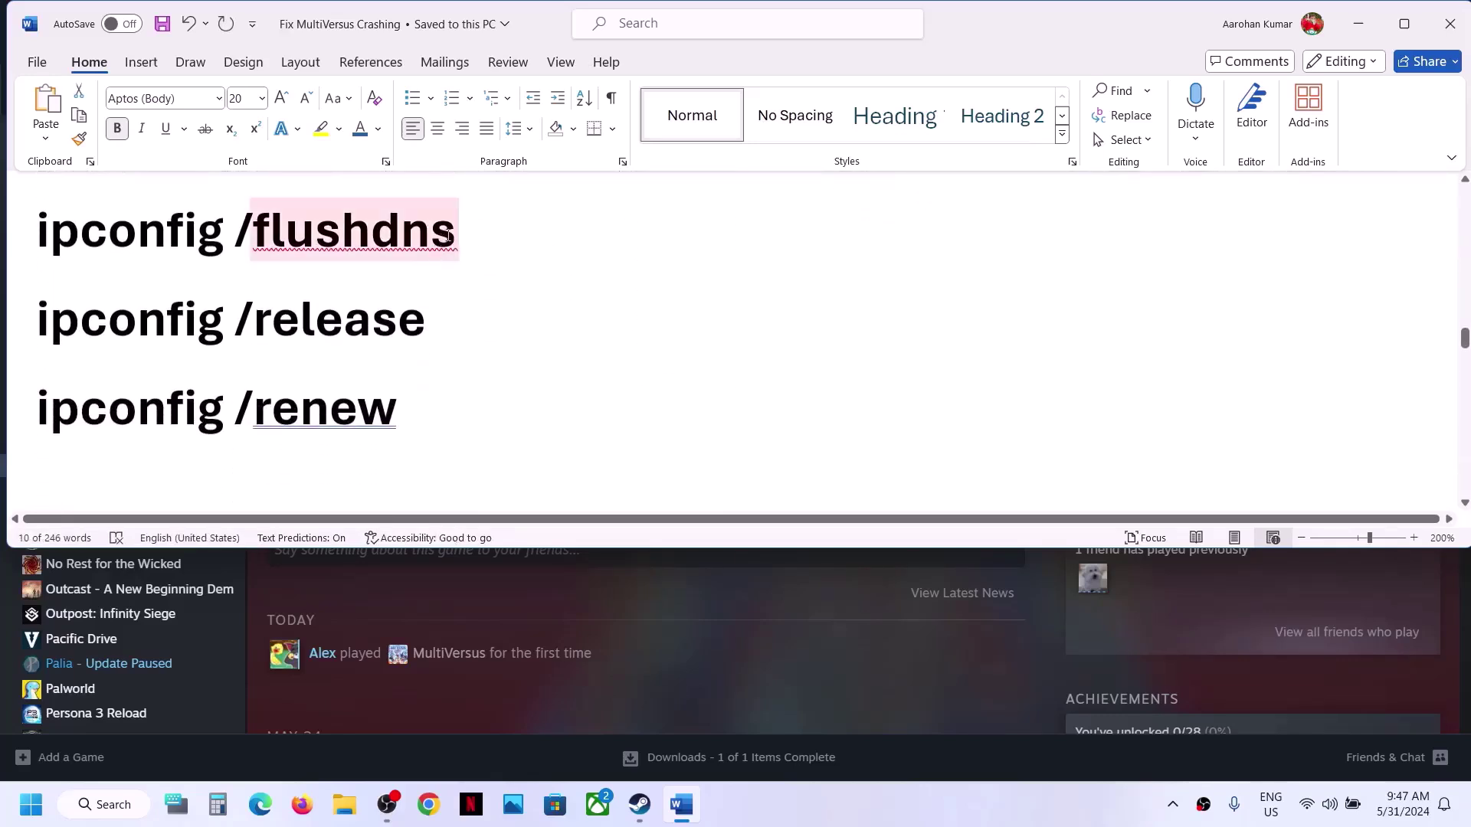
pyautogui.moveTo(460, 232); pyautogui.dragTo(74, 259)
pyautogui.press('super+c')
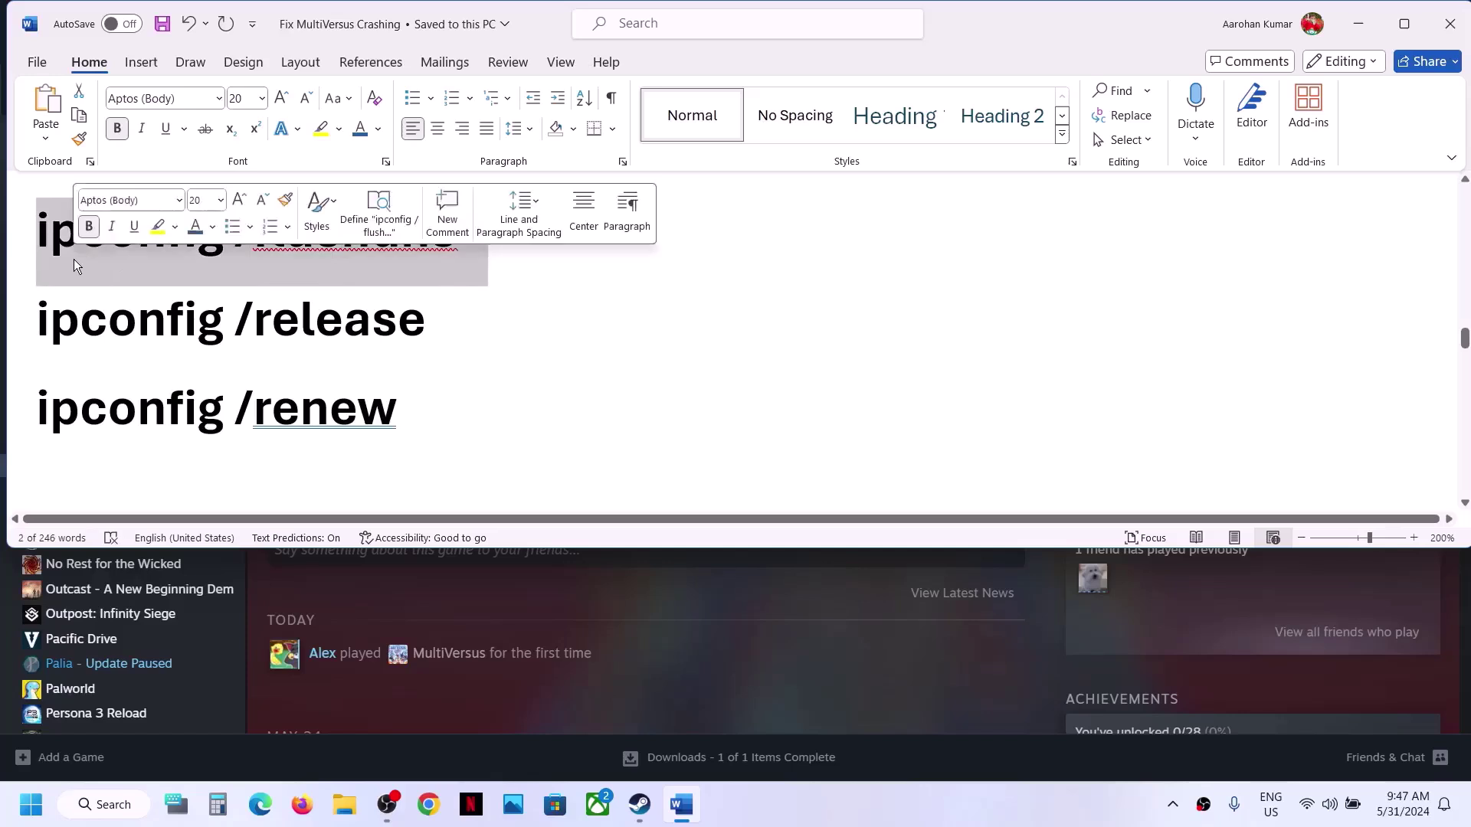
# Step: Search for cmd and launch Command Prompt as administrator
pyautogui.click(29, 810)
pyautogui.write('cmd')
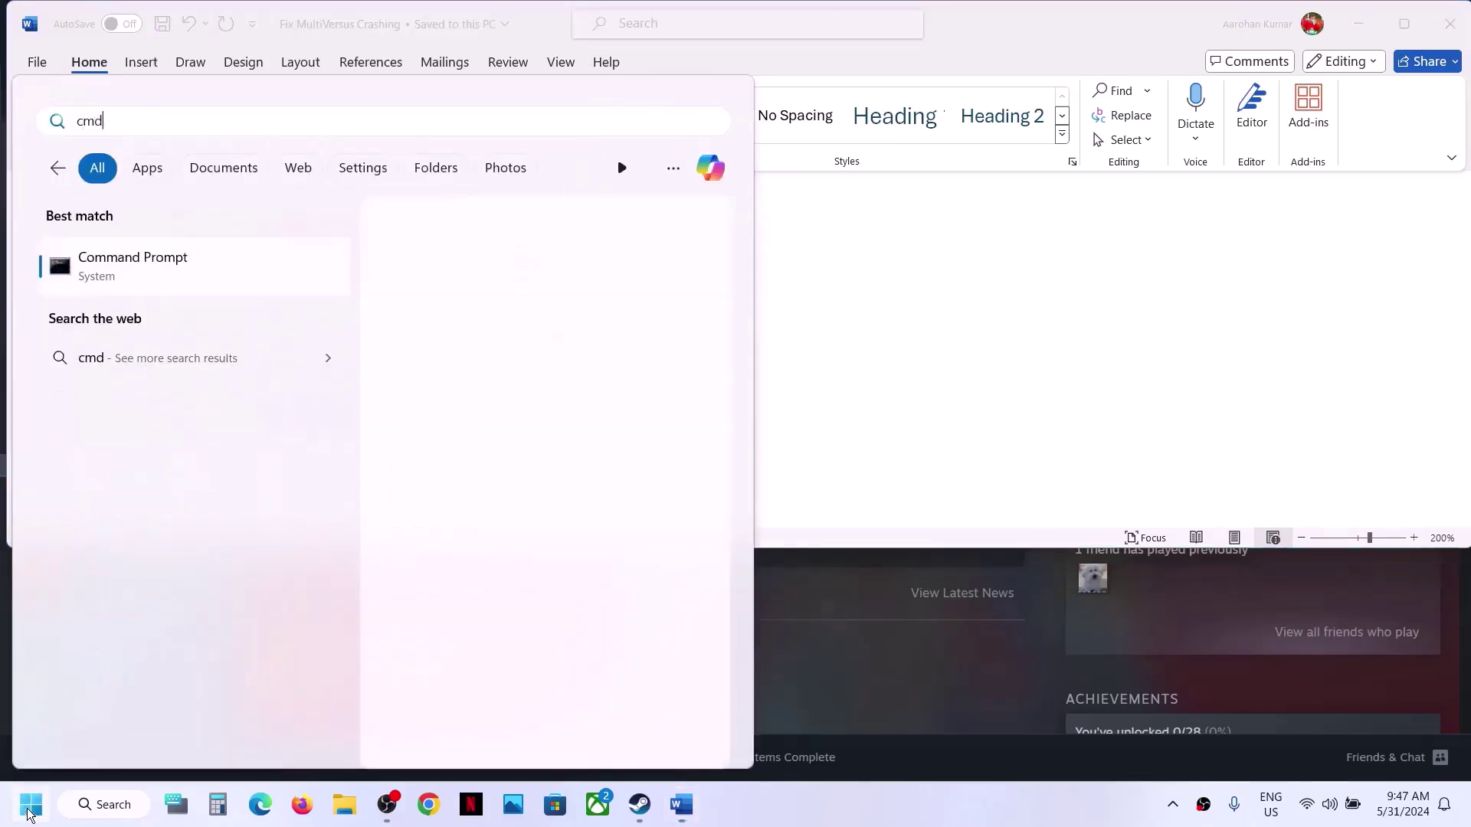
pyautogui.rightClick(204, 274)
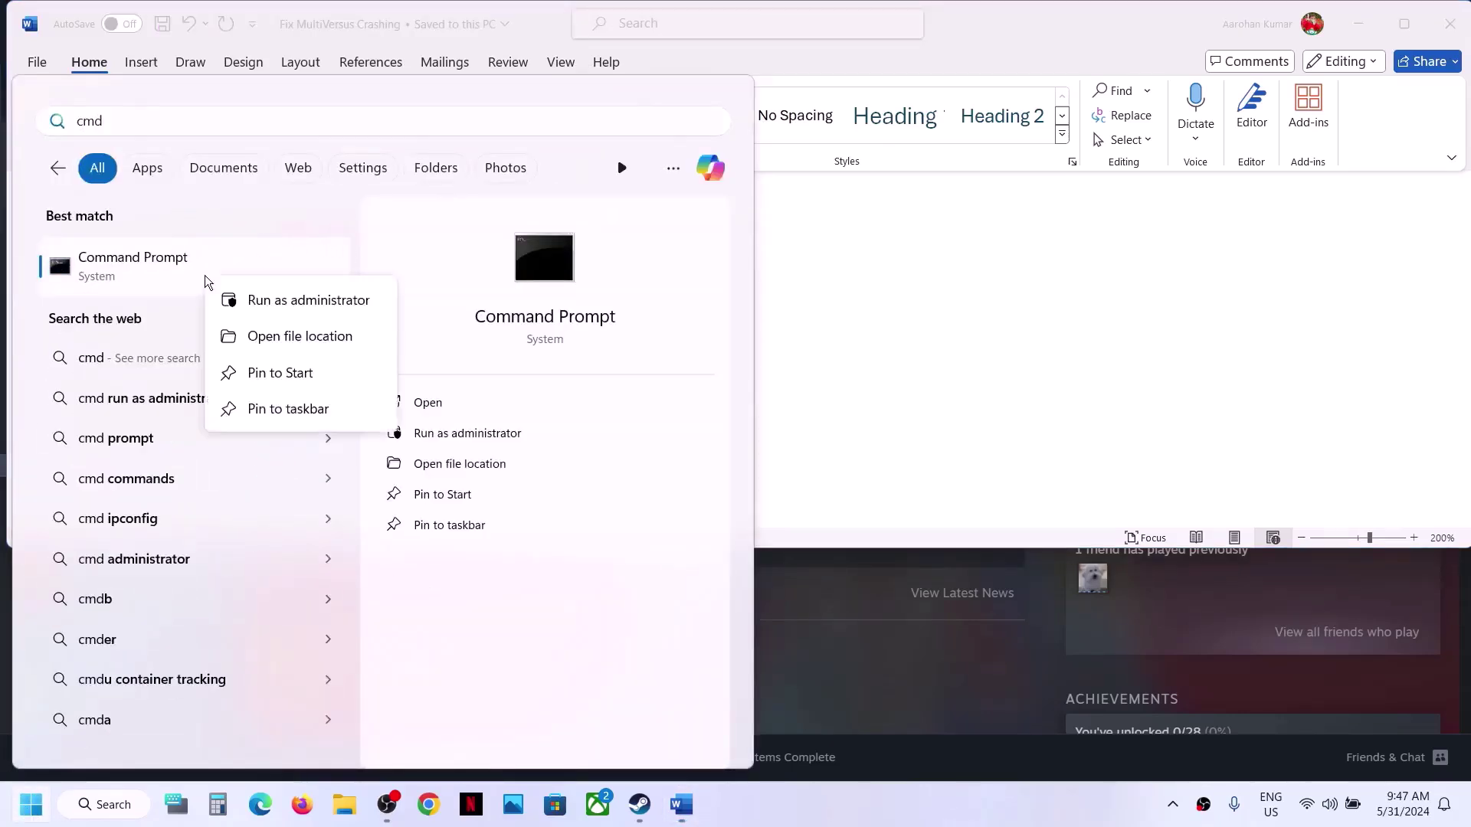
pyautogui.click(306, 303)
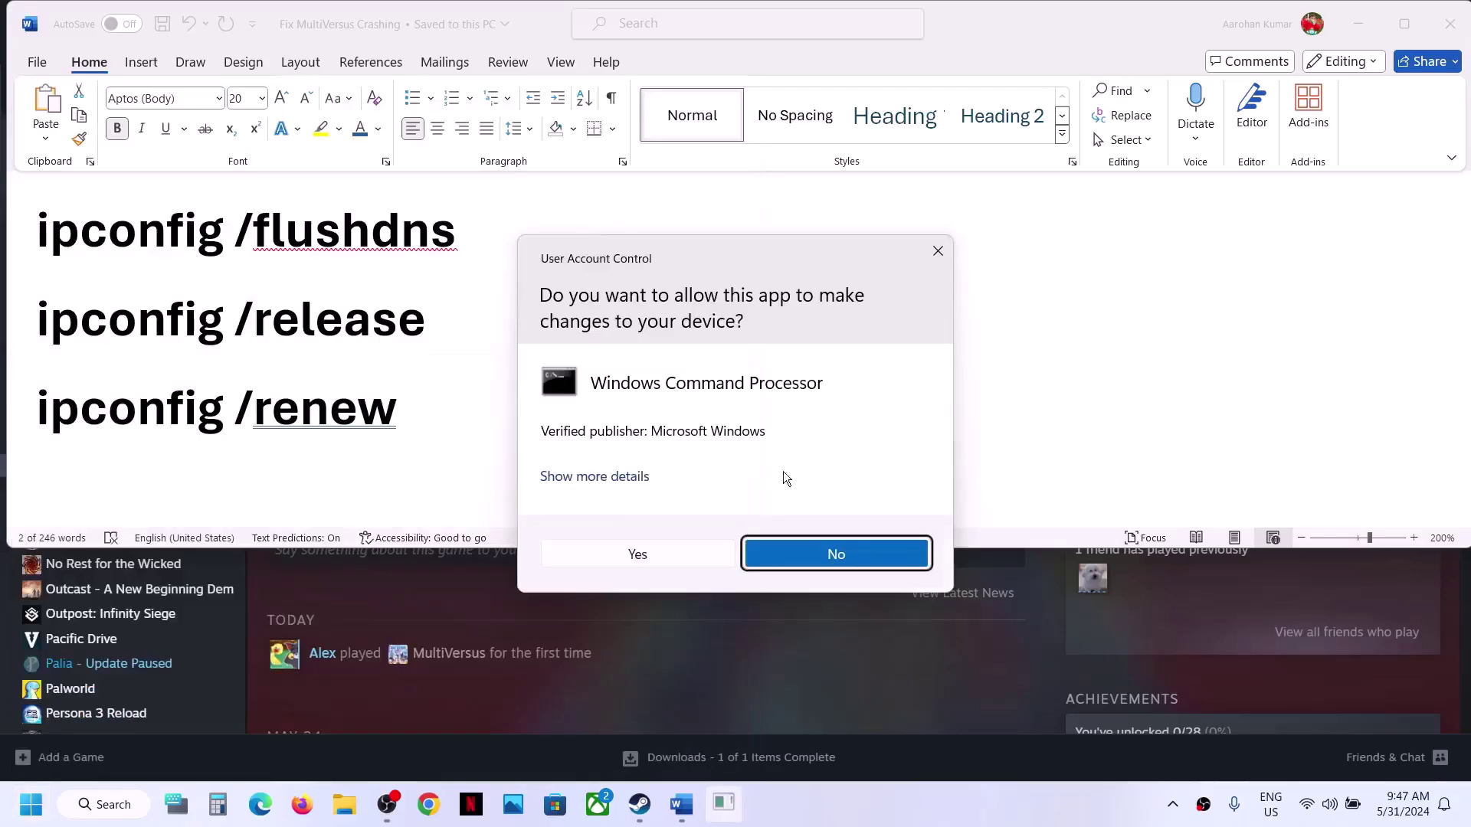
pyautogui.click(616, 554)
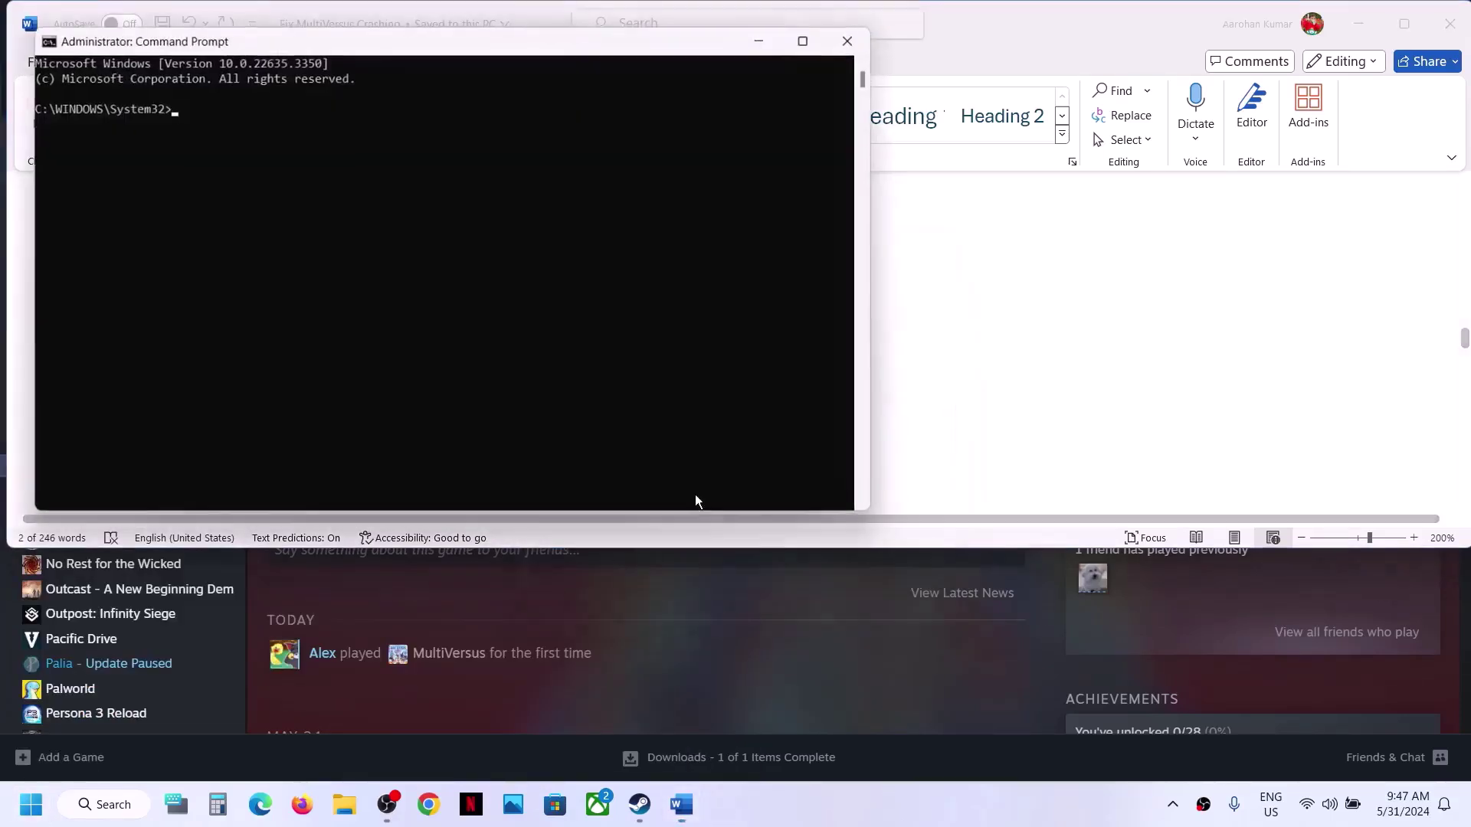
# Step: Run ipconfig /flushdns, then copy ipconfig /release from Word and run it
pyautogui.rightClick(507, 380)
pyautogui.press('Return')
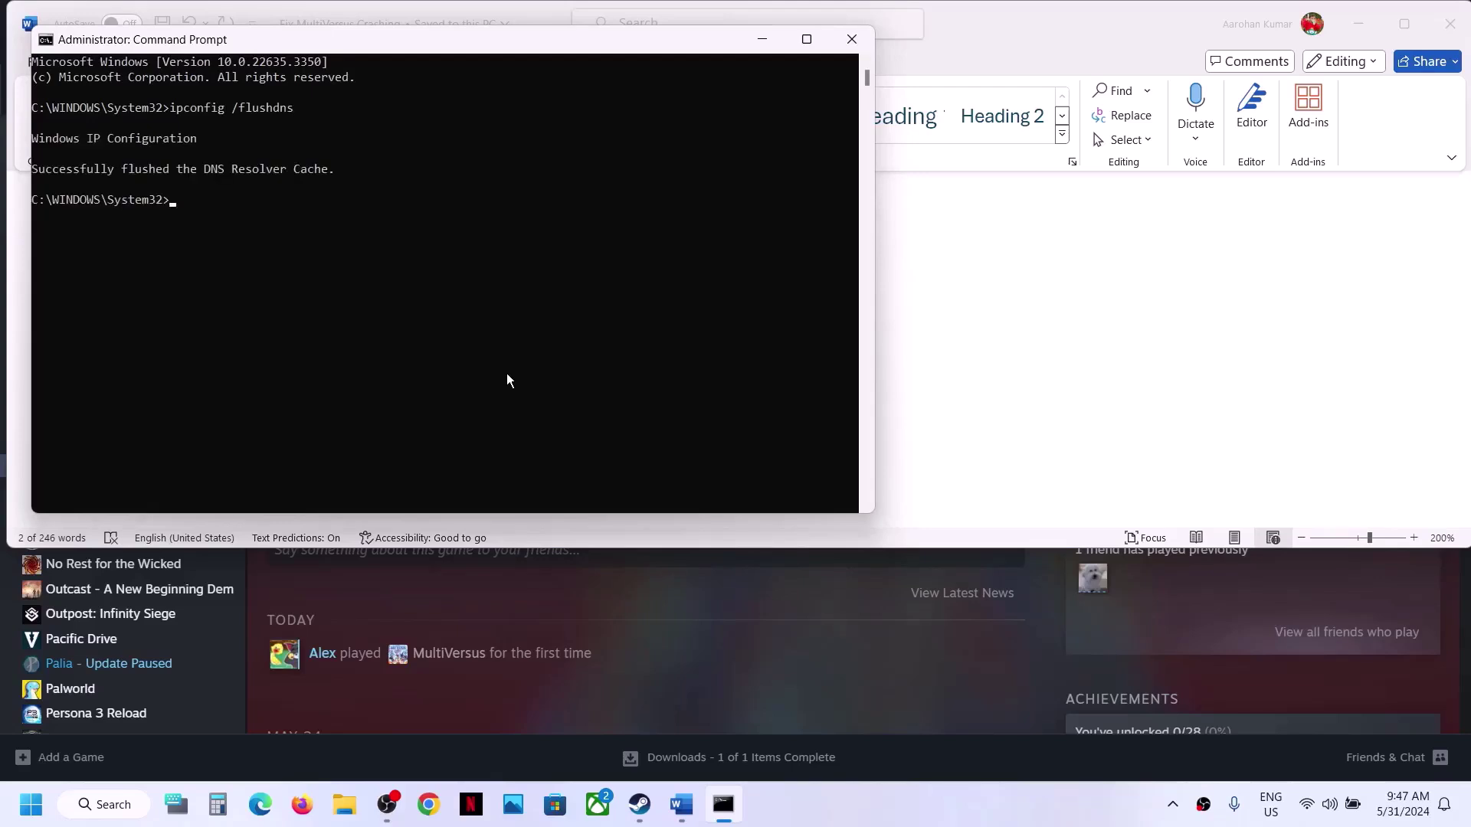
pyautogui.hotkey('alt', 'Tab')
pyautogui.tripleClick(295, 320)
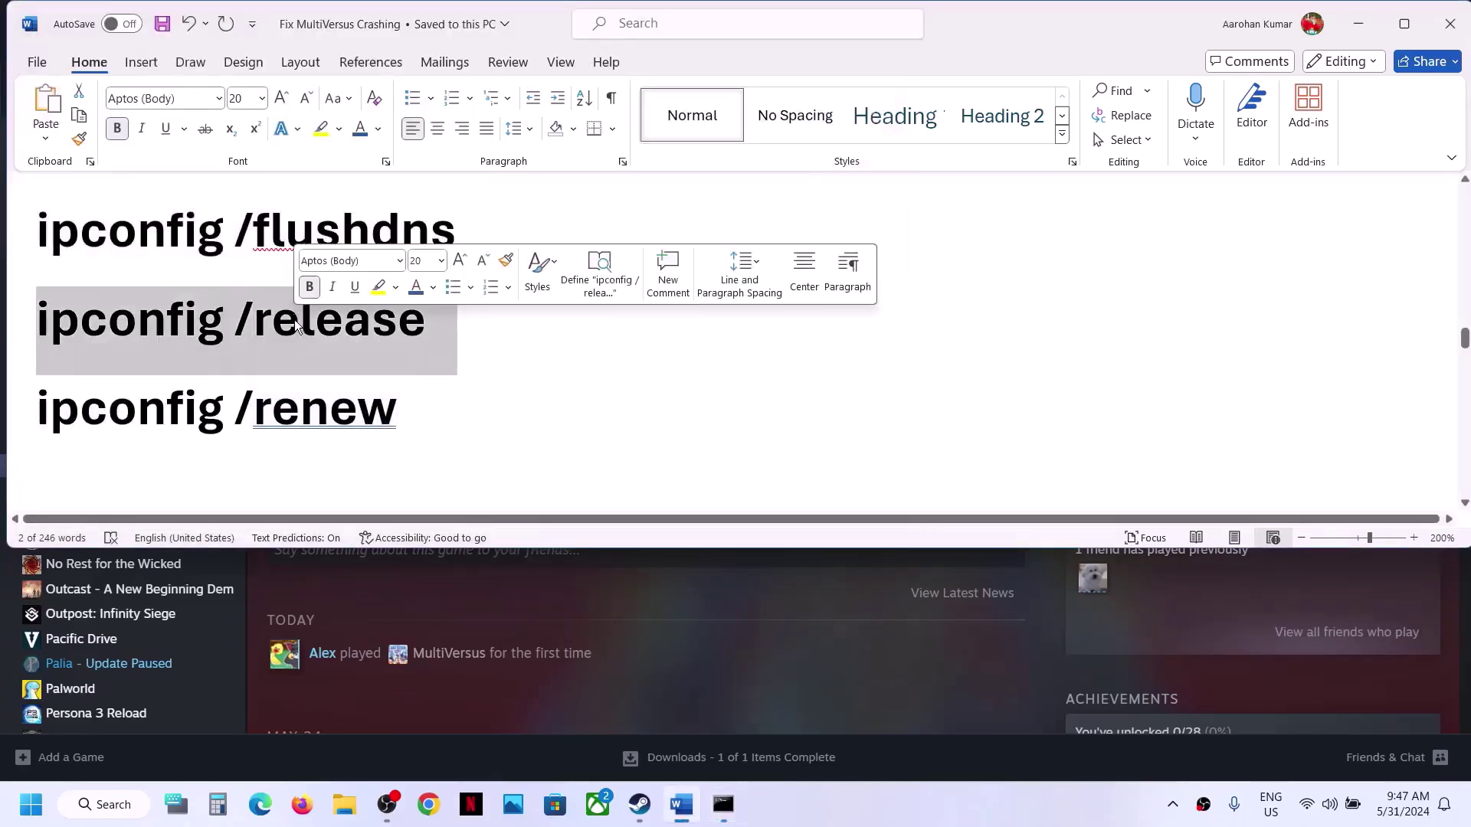
pyautogui.hotkey('ctrl', 'c')
pyautogui.hotkey('alt', 'Tab')
pyautogui.rightClick(439, 242)
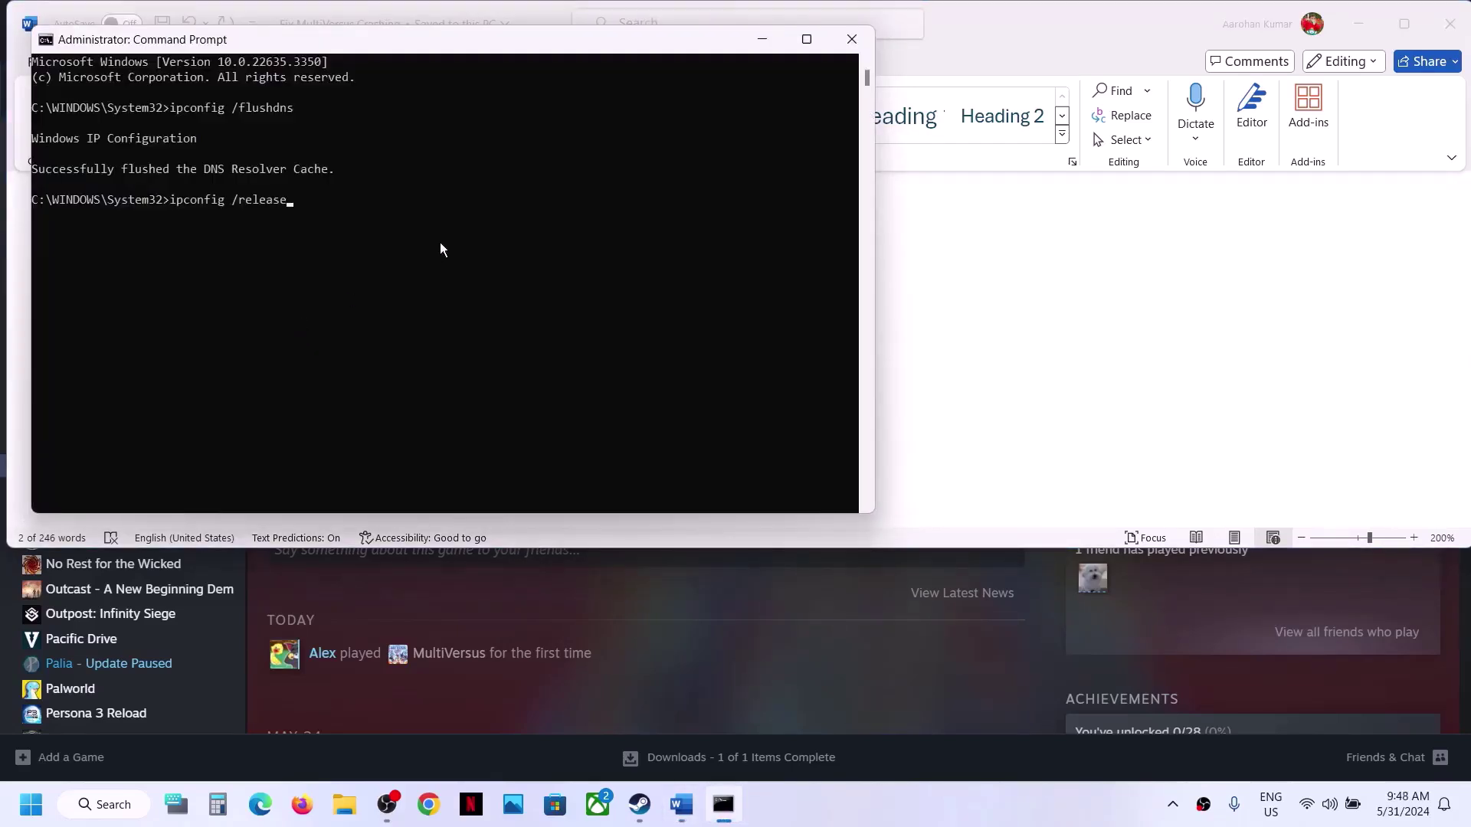
pyautogui.press('Return')
# Step: Copy ipconfig /renew from Word, run it in Command Prompt, and close the window
pyautogui.hotkey('alt', 'Tab')
pyautogui.doubleClick(306, 391)
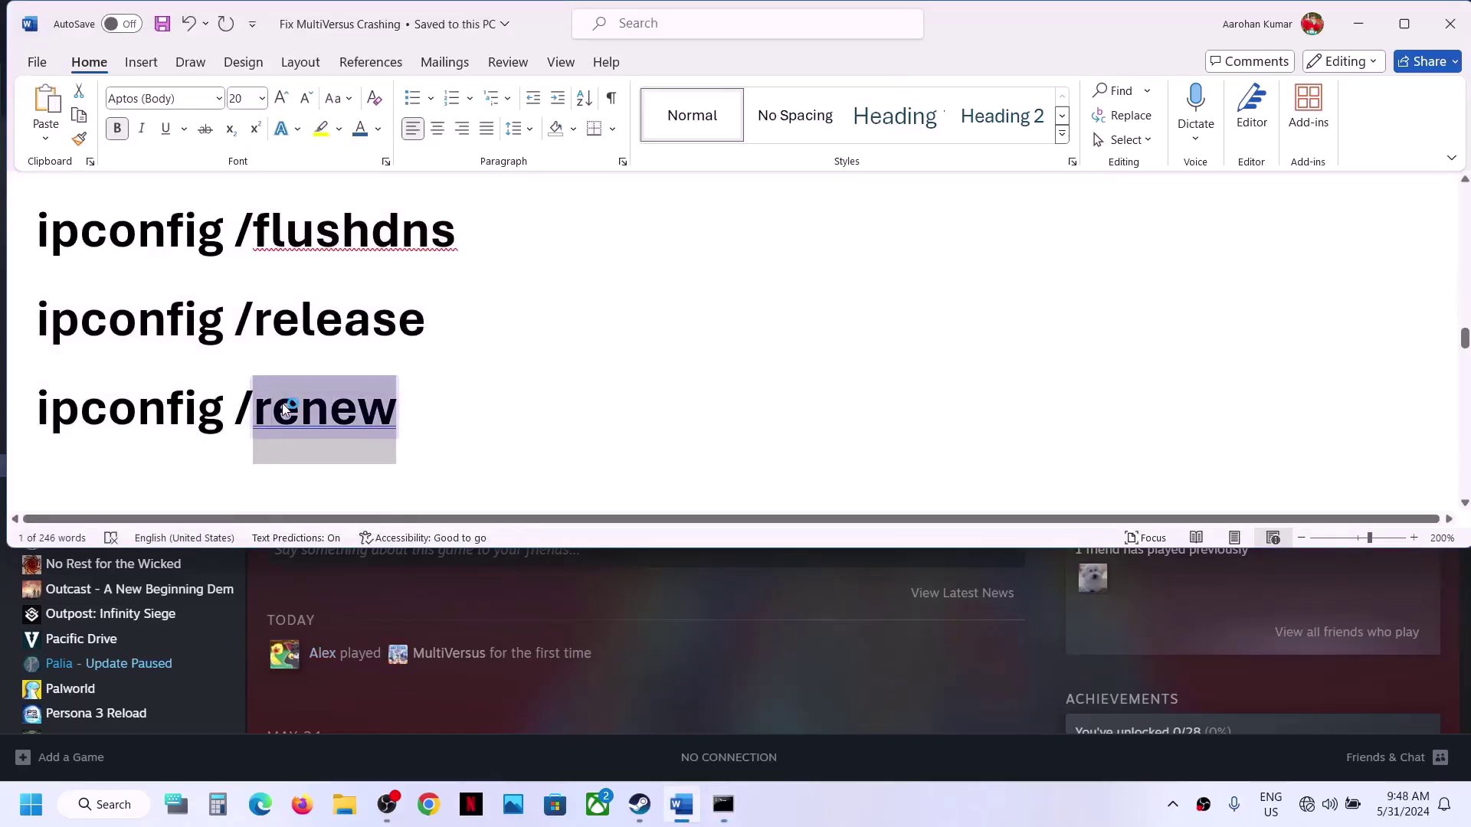
pyautogui.tripleClick(182, 411)
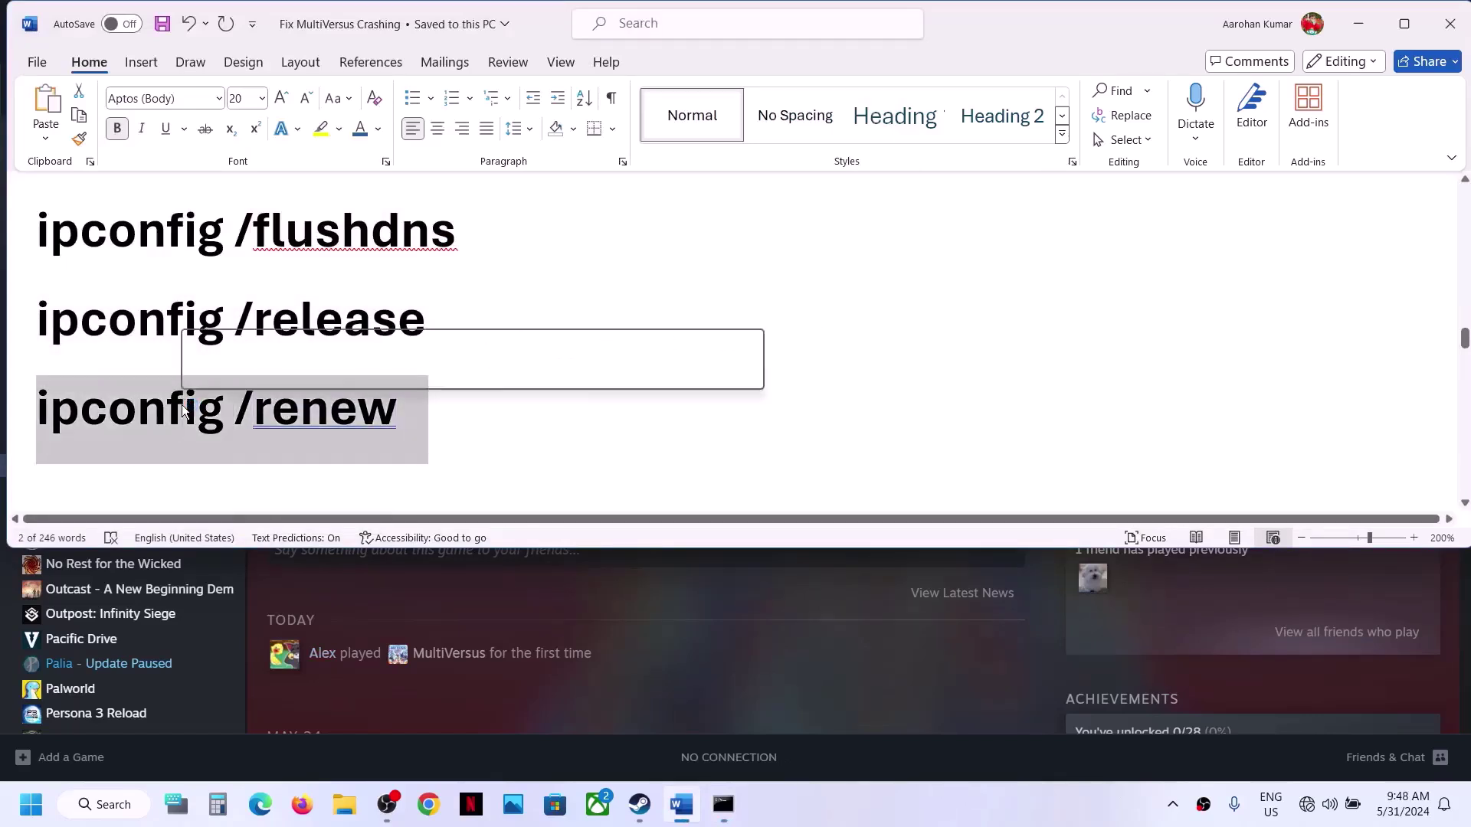
pyautogui.hotkey('ctrl', 'c')
pyautogui.hotkey('alt', 'Tab')
pyautogui.rightClick(622, 192)
pyautogui.press('Return')
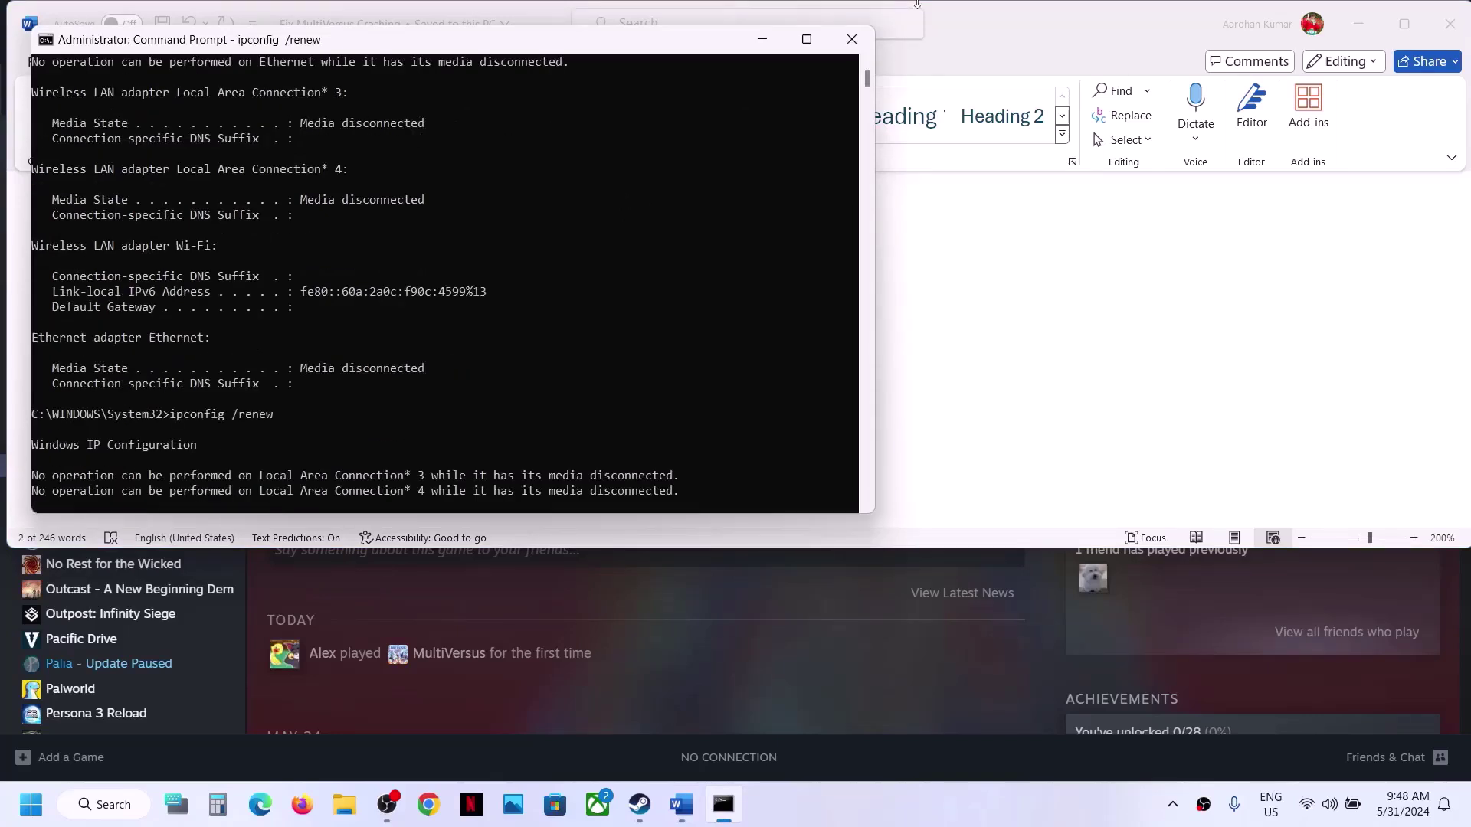
pyautogui.click(869, 42)
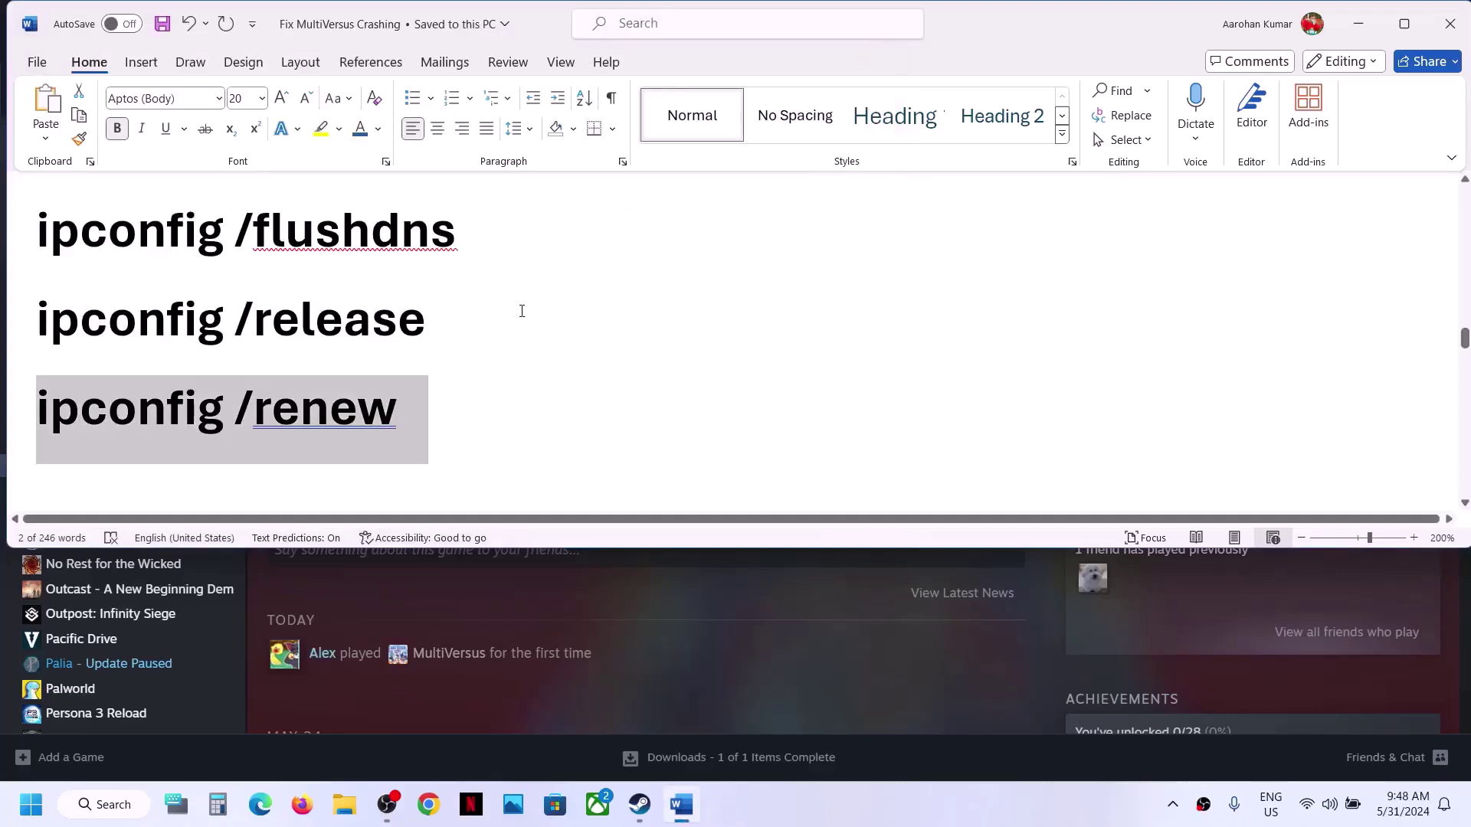
pyautogui.scroll(-3, 518, 310)
pyautogui.scroll(-1, 521, 310)
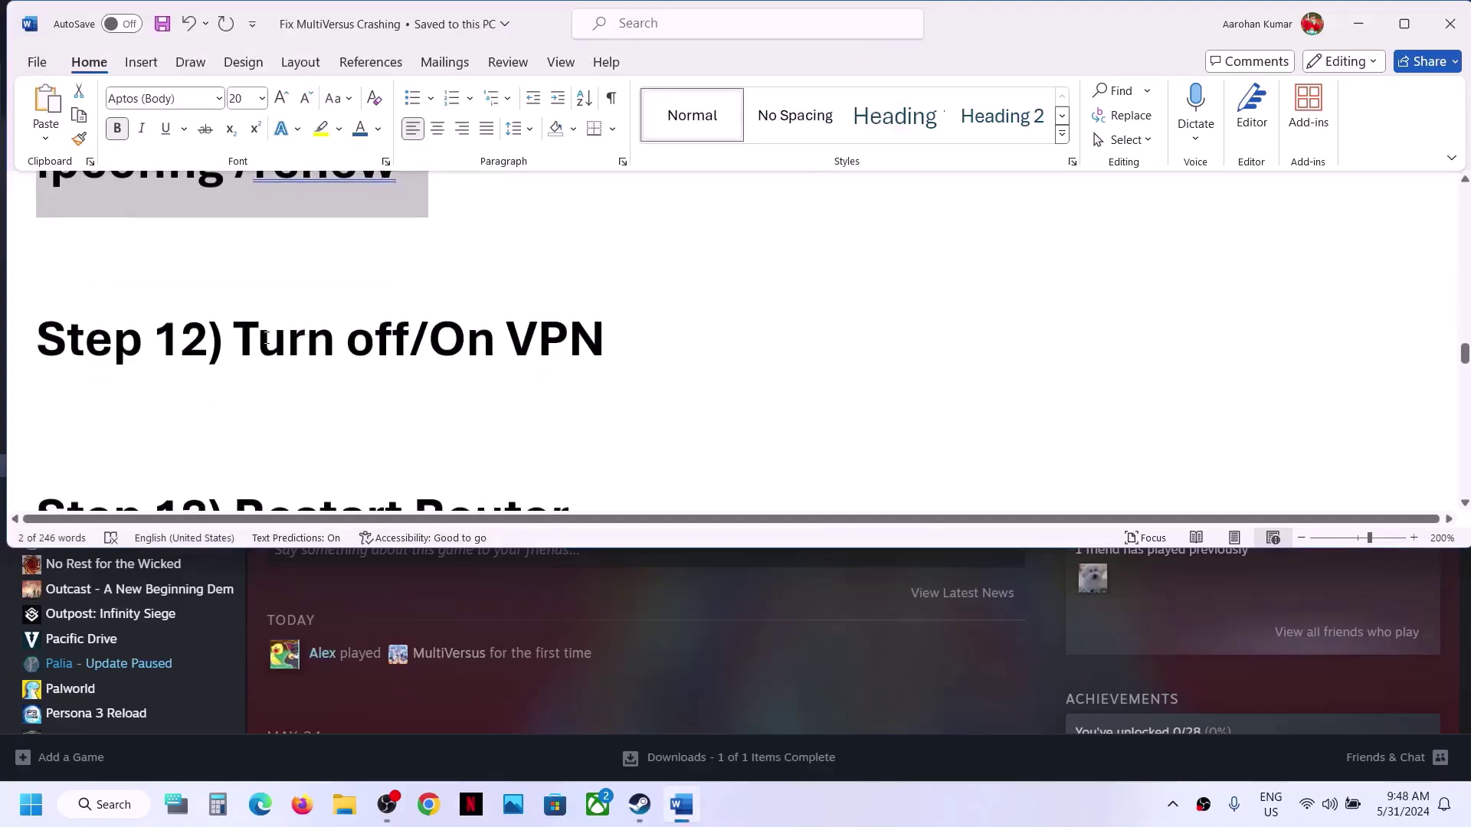
pyautogui.moveTo(264, 338); pyautogui.dragTo(616, 346)
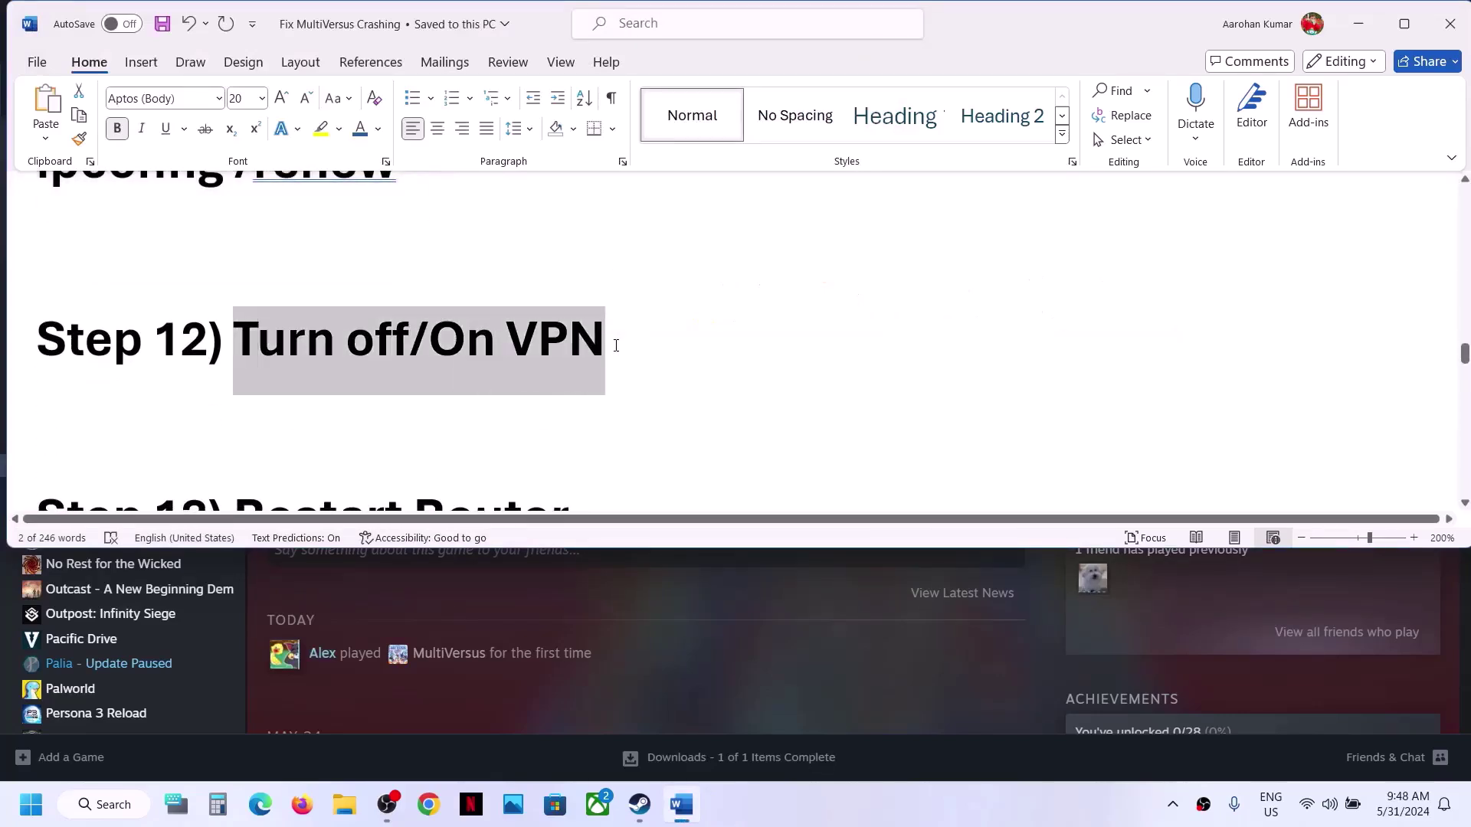
pyautogui.click(616, 345)
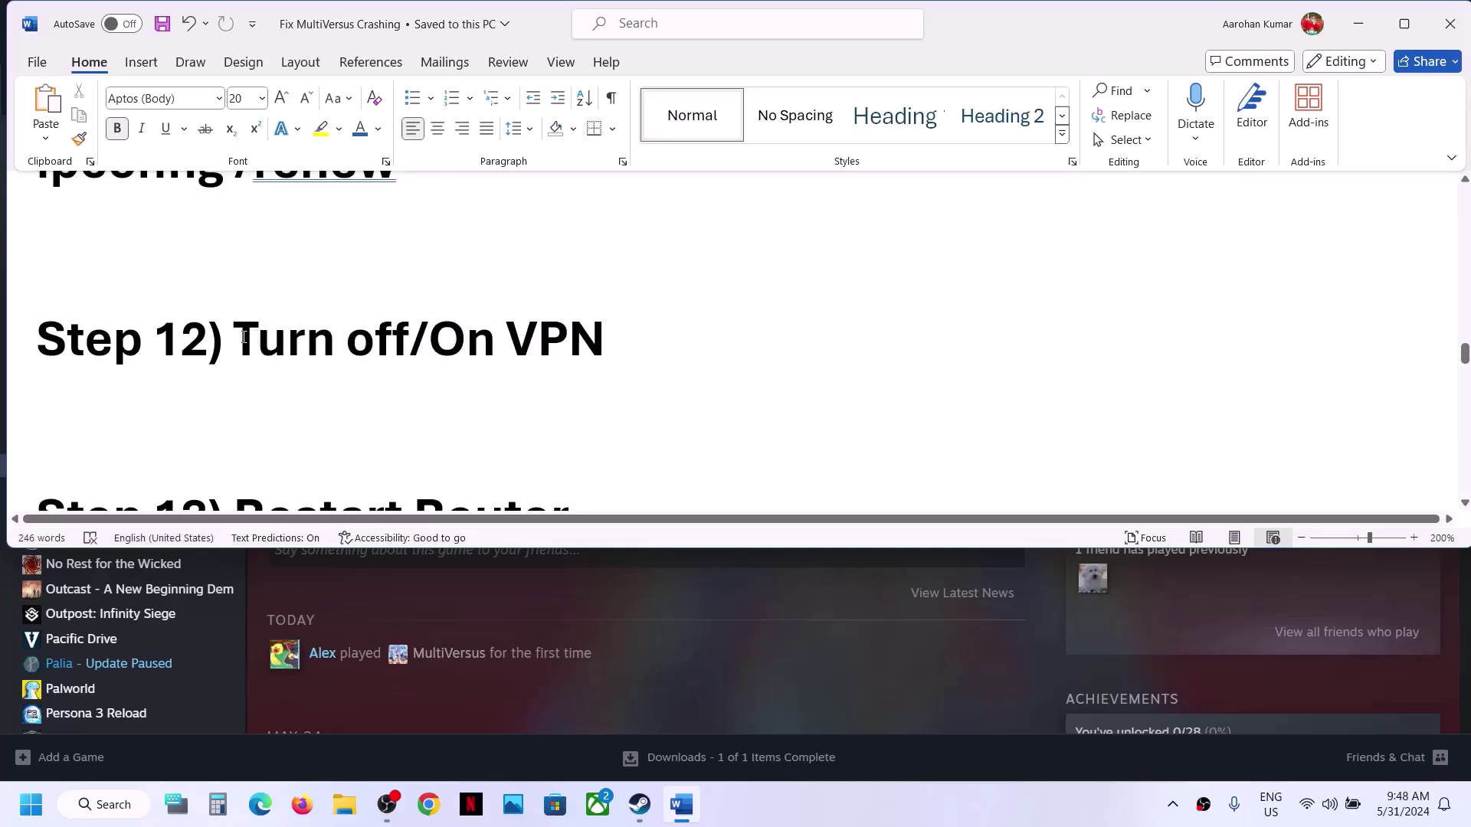
pyautogui.moveTo(255, 337); pyautogui.dragTo(582, 349)
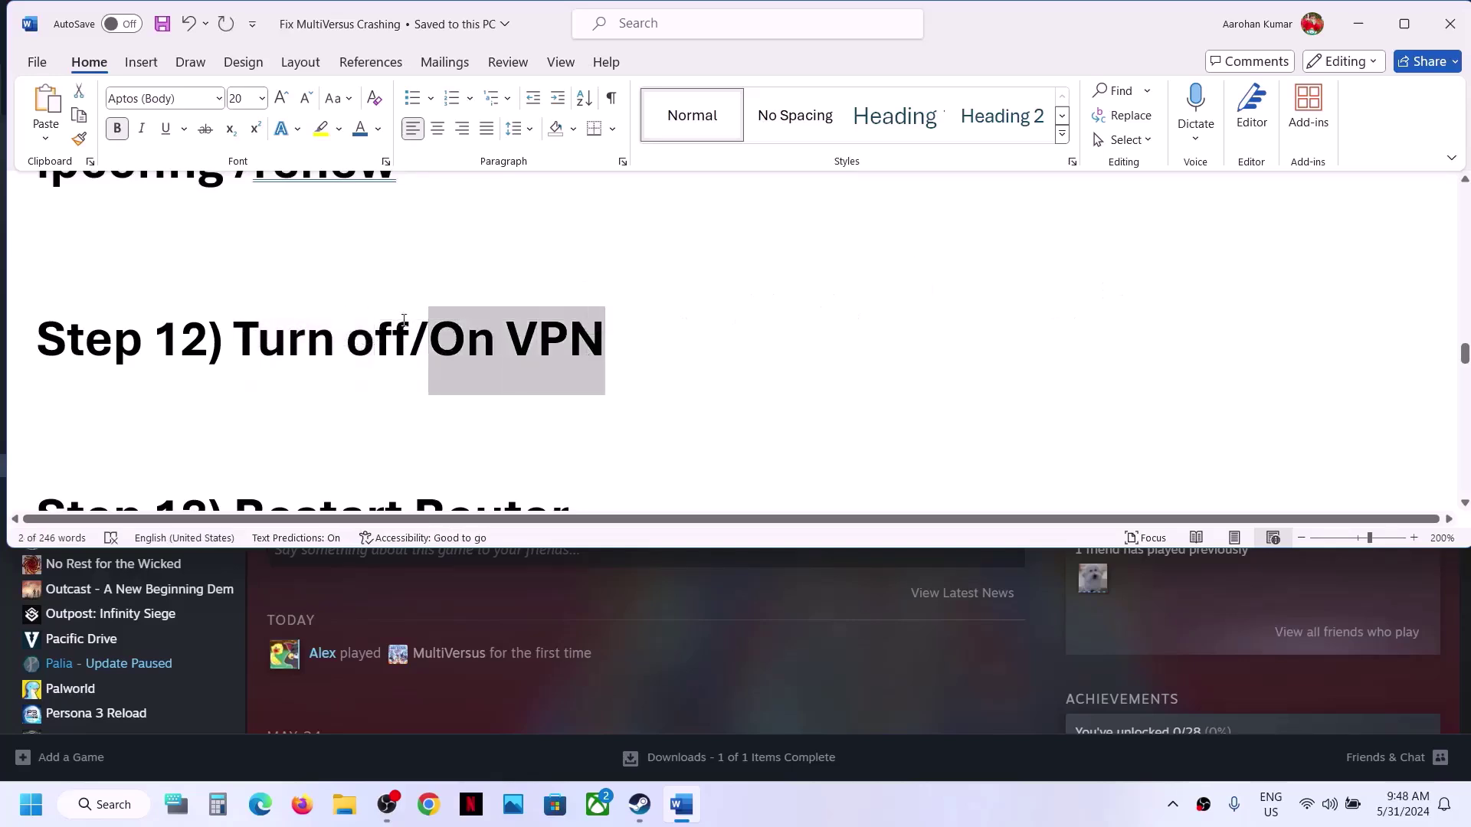
pyautogui.moveTo(264, 339); pyautogui.dragTo(542, 352)
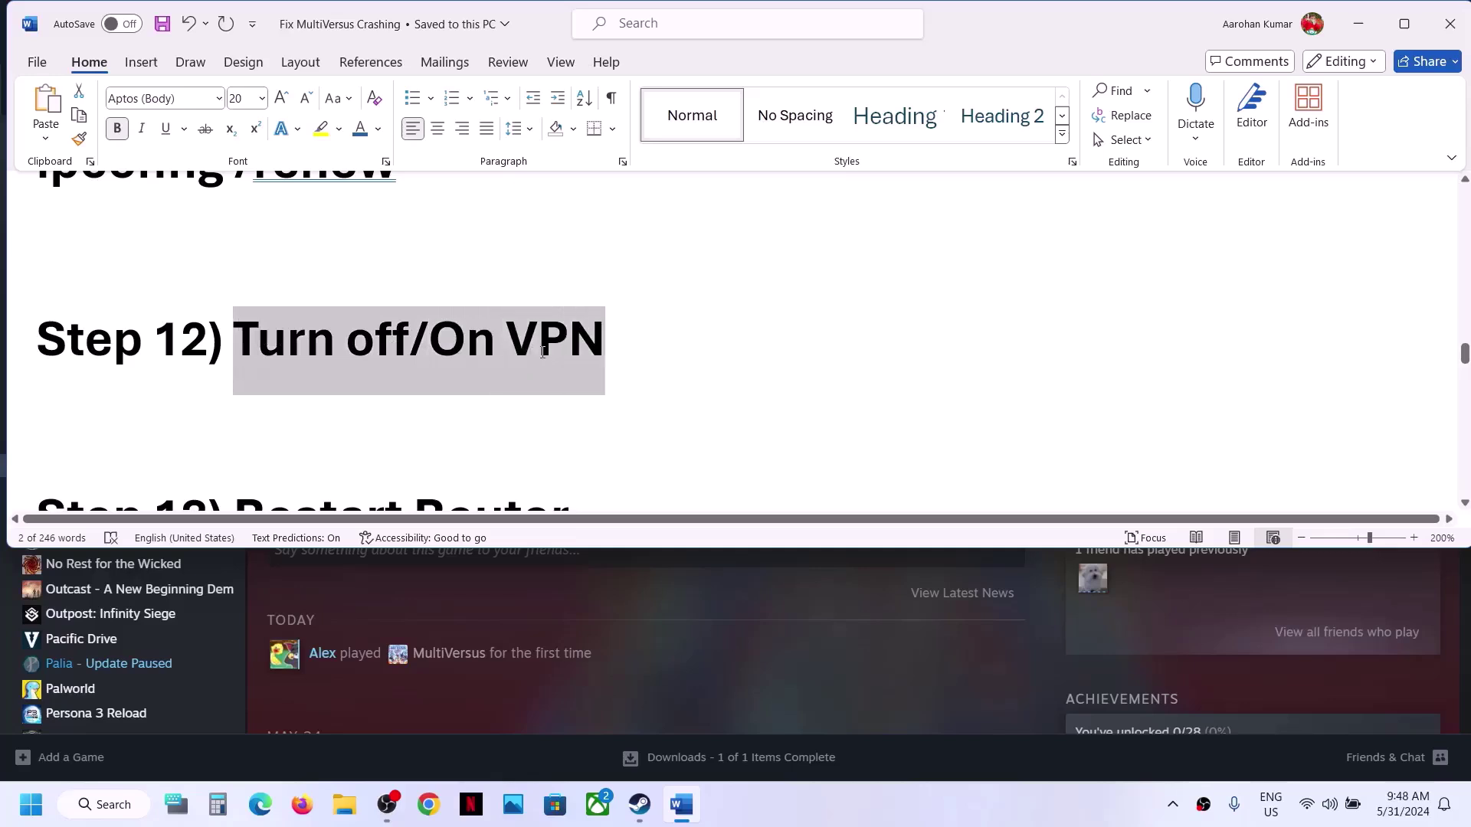
pyautogui.scroll(-3, 541, 351)
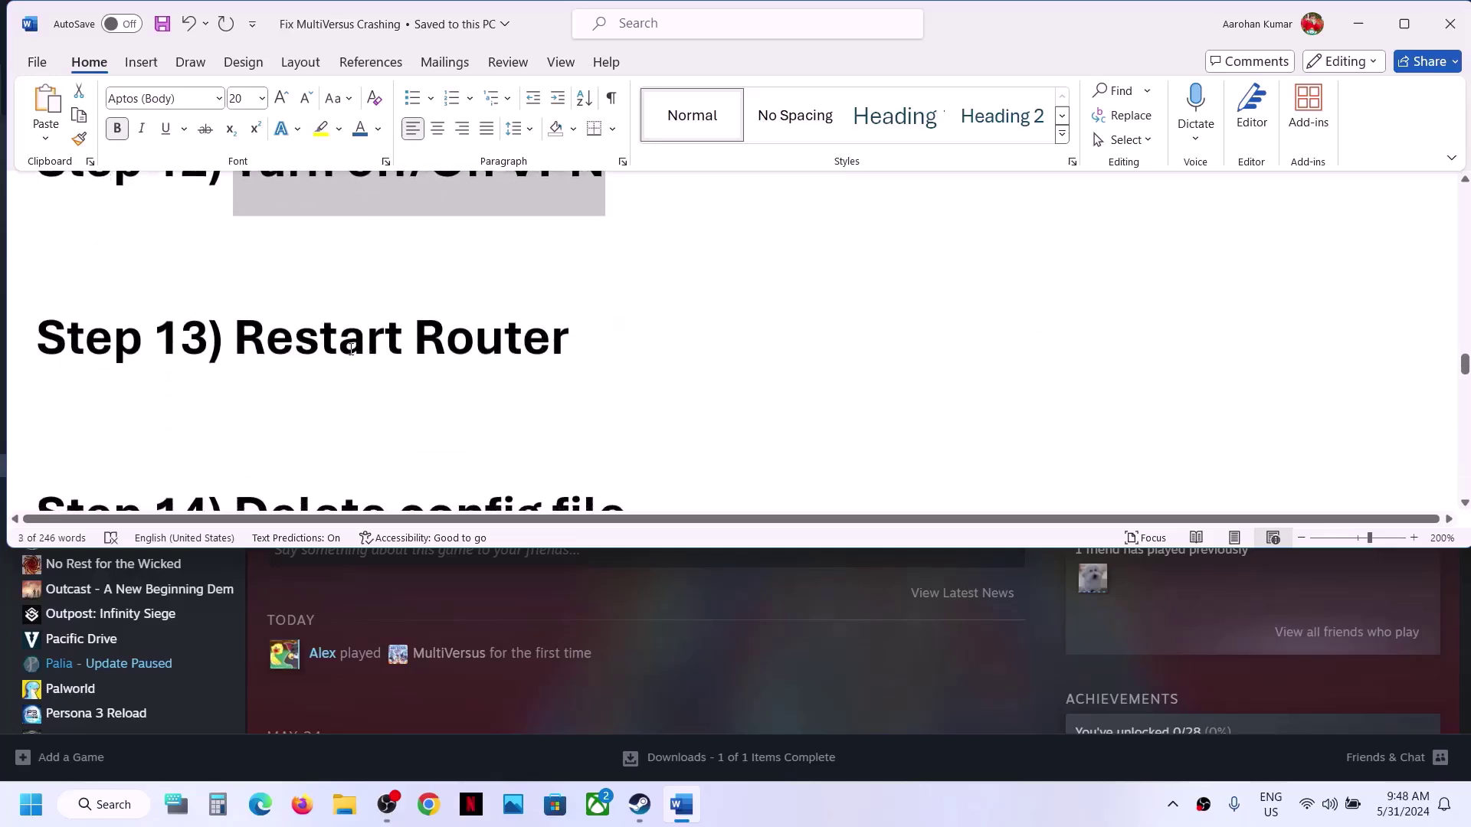
pyautogui.moveTo(340, 351); pyautogui.dragTo(598, 347)
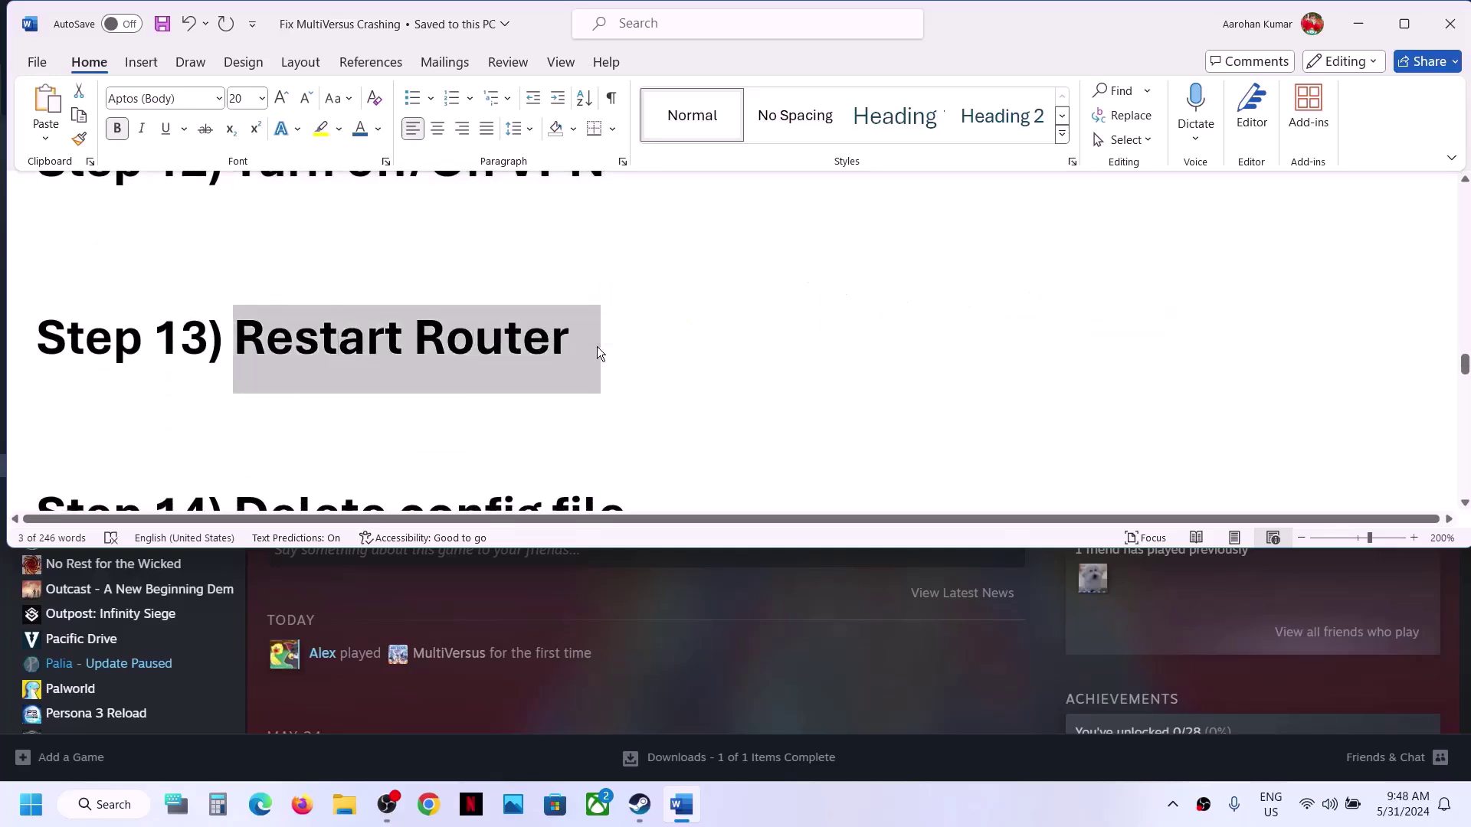
pyautogui.click(598, 348)
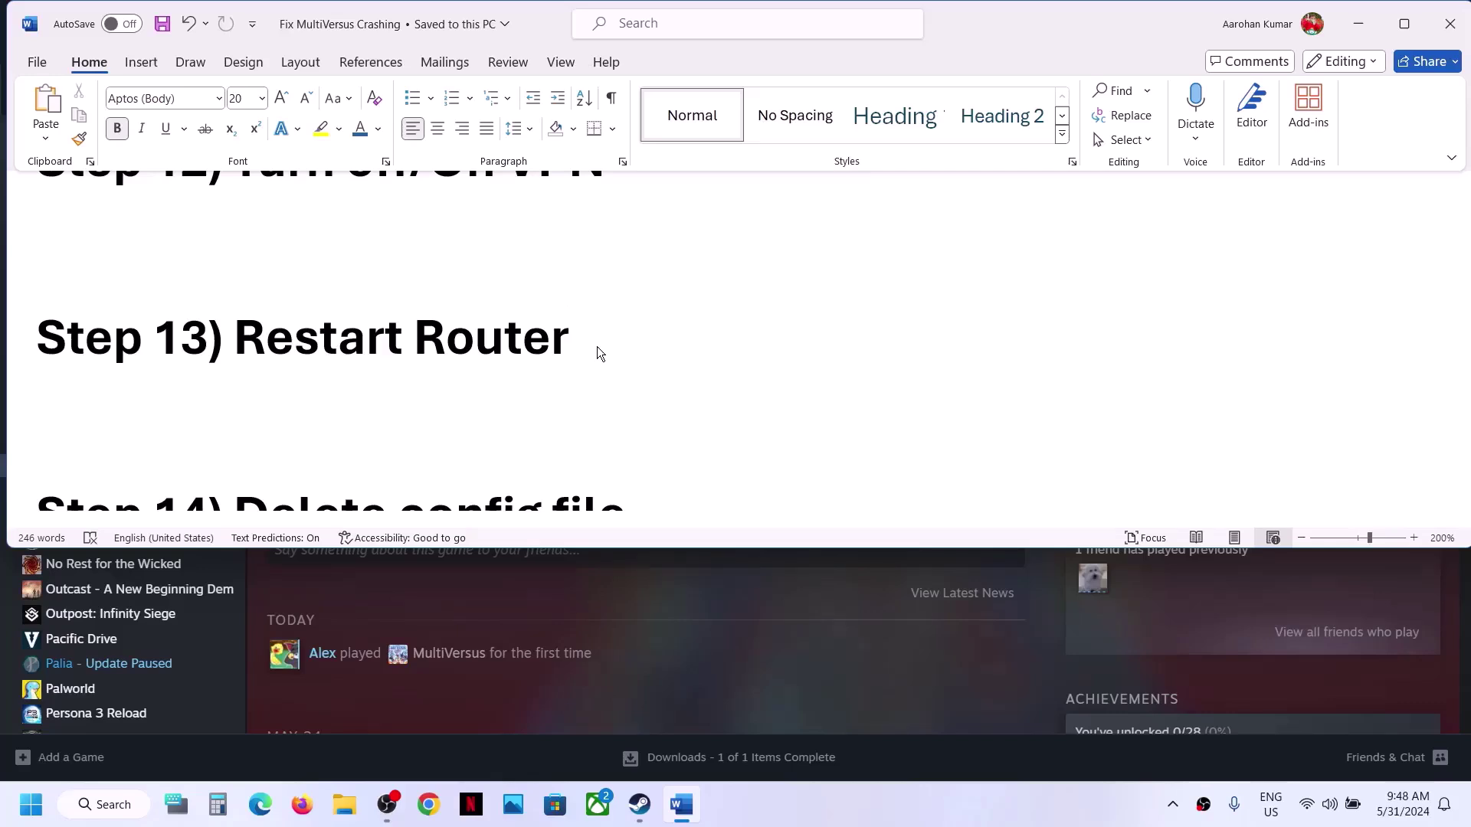
pyautogui.scroll(-3, 597, 344)
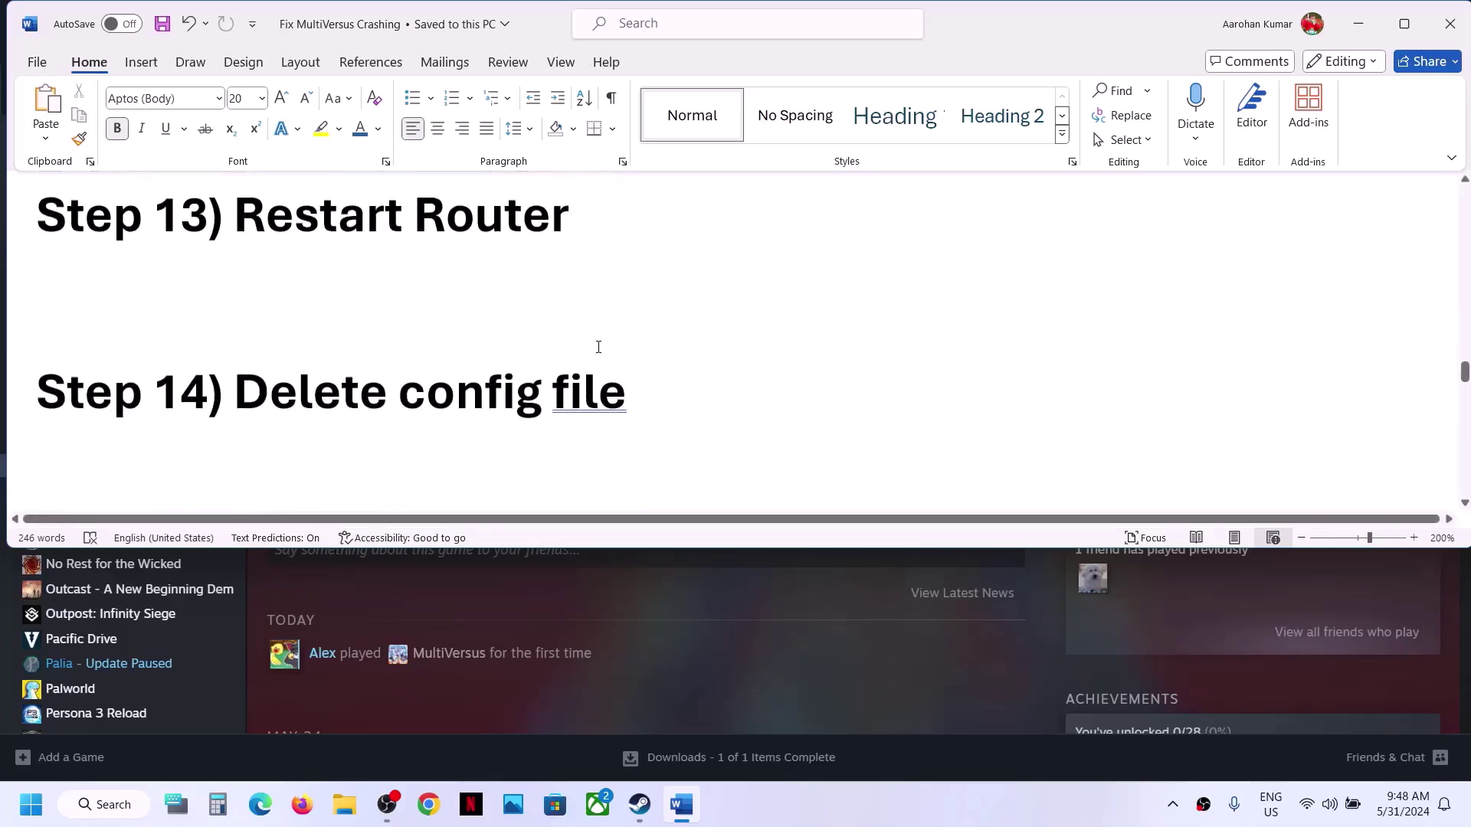
pyautogui.moveTo(269, 392); pyautogui.dragTo(511, 383)
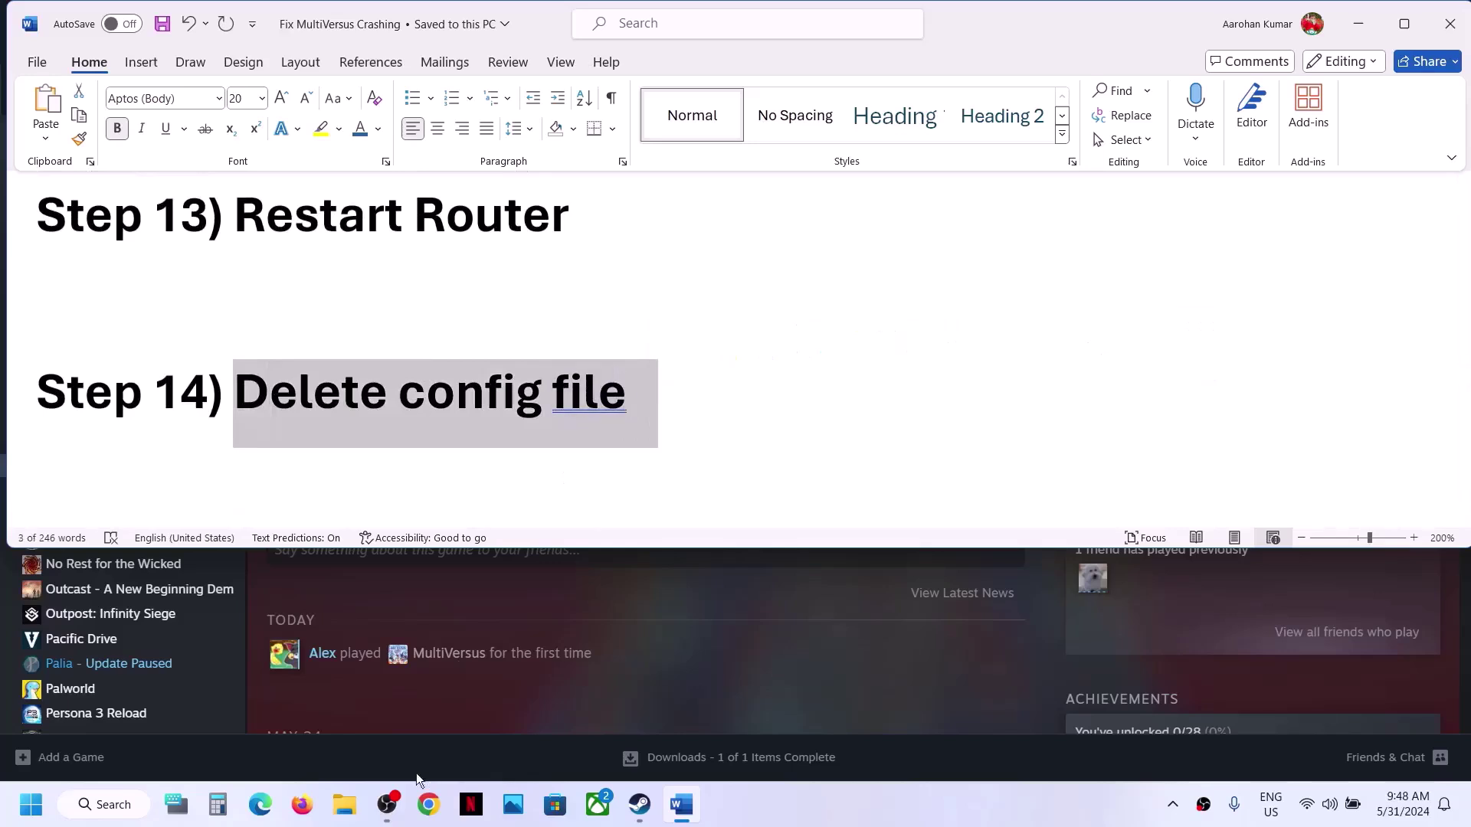
# Step: In File Explorer, go through This PC > C: > Users into the user's profile folder
pyautogui.click(345, 804)
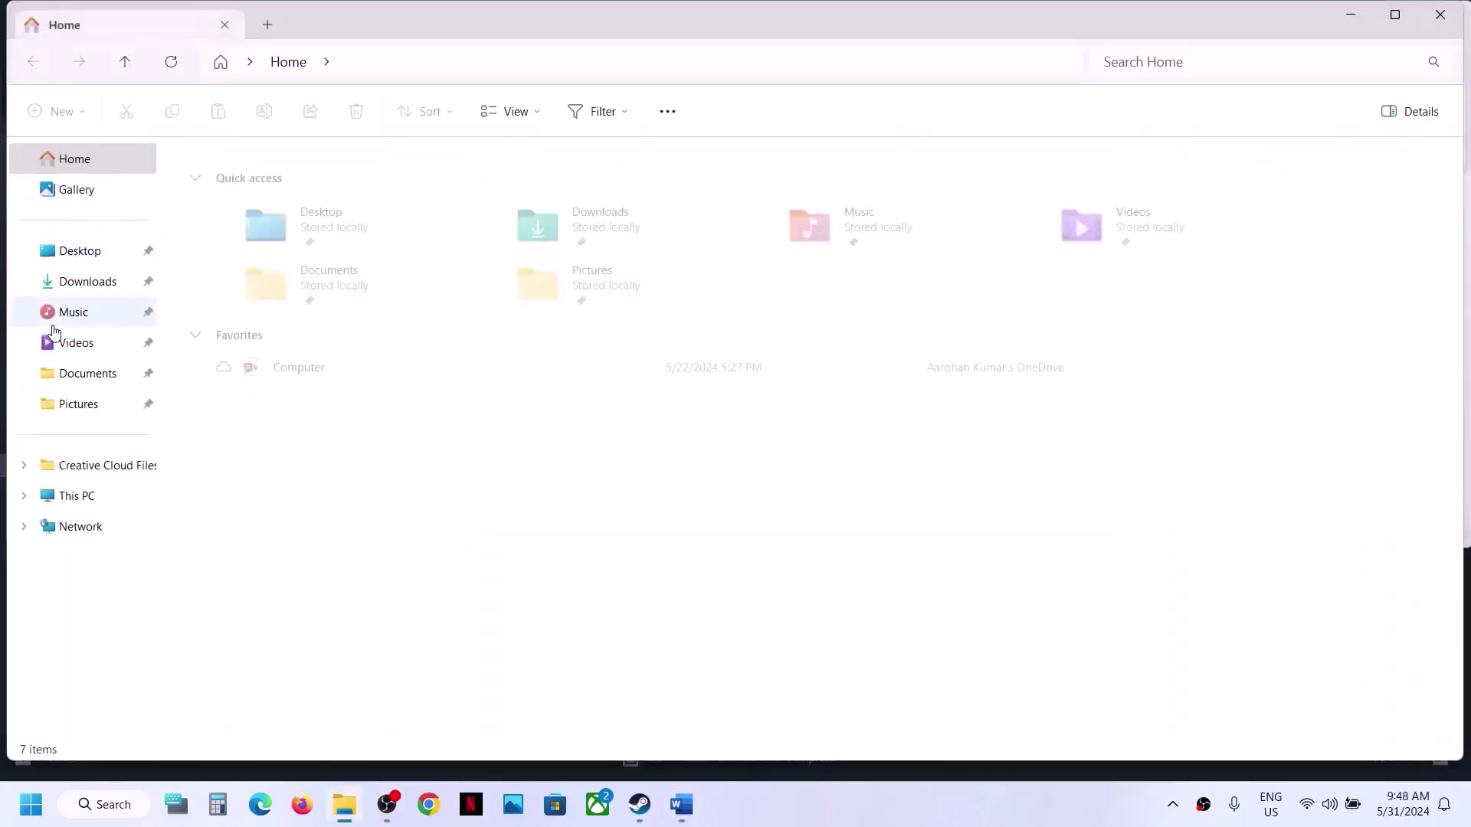
pyautogui.click(88, 502)
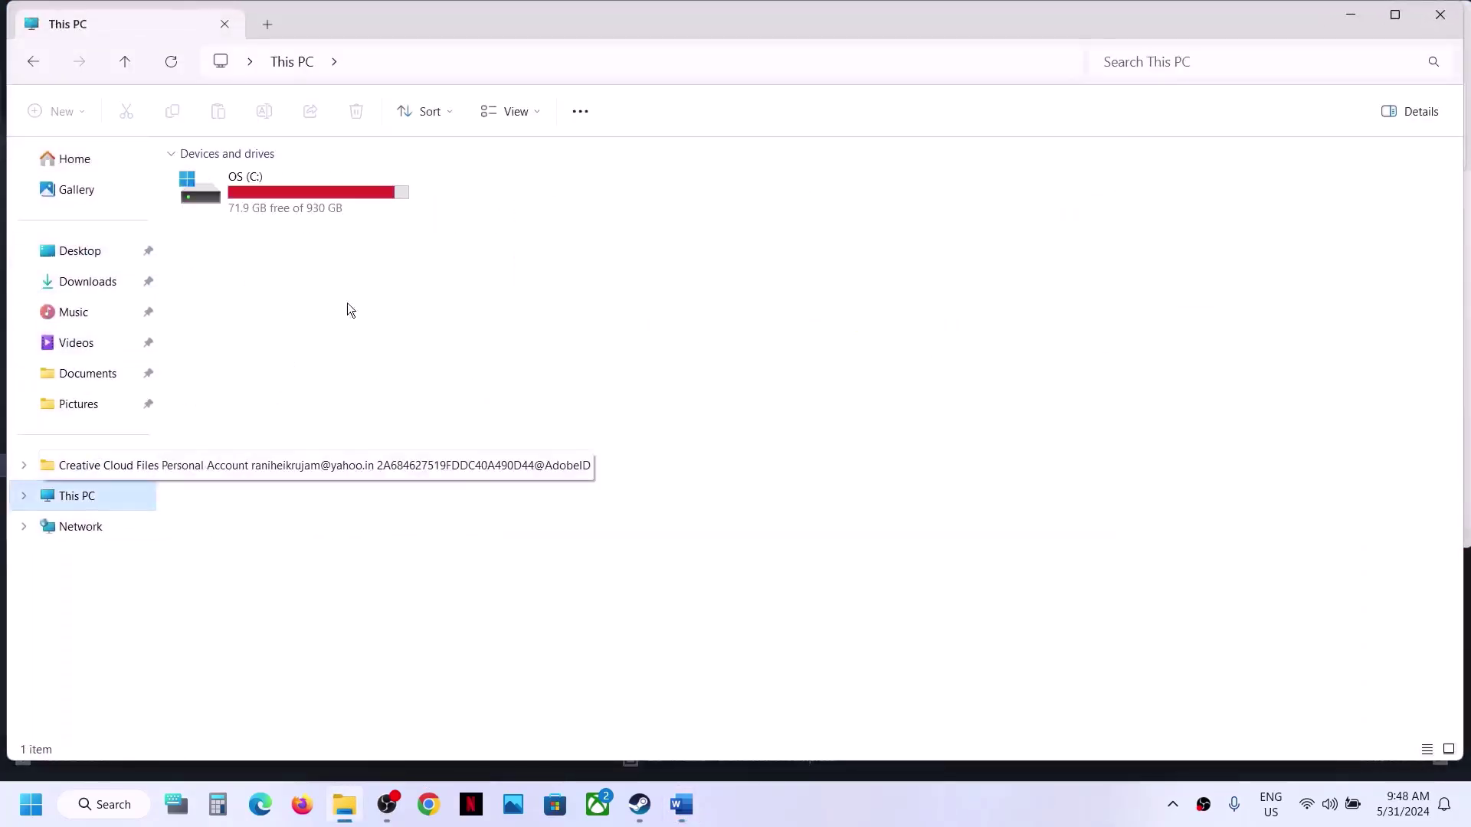
pyautogui.doubleClick(302, 206)
pyautogui.scroll(-5, 324, 385)
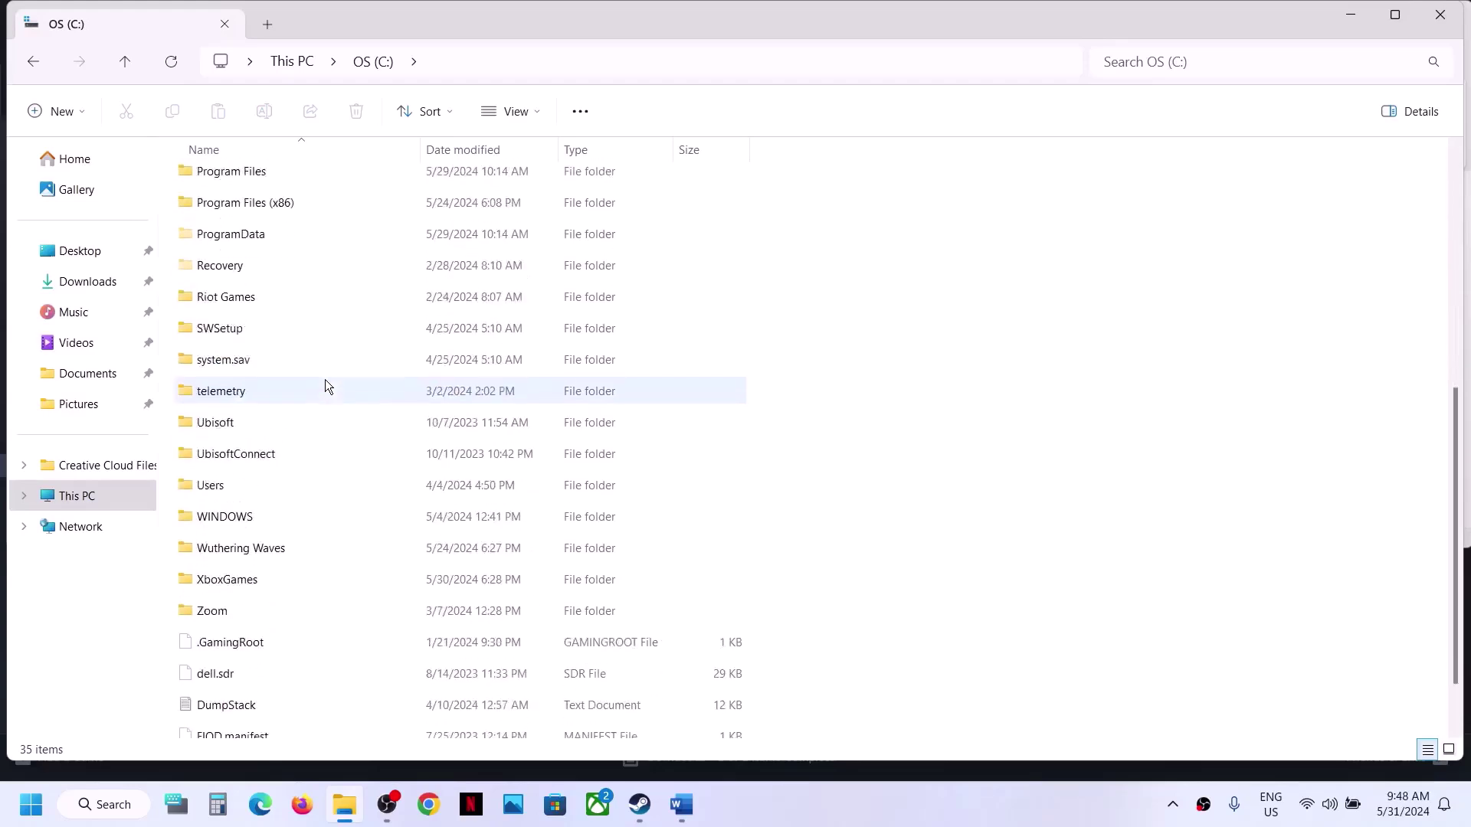
pyautogui.doubleClick(220, 475)
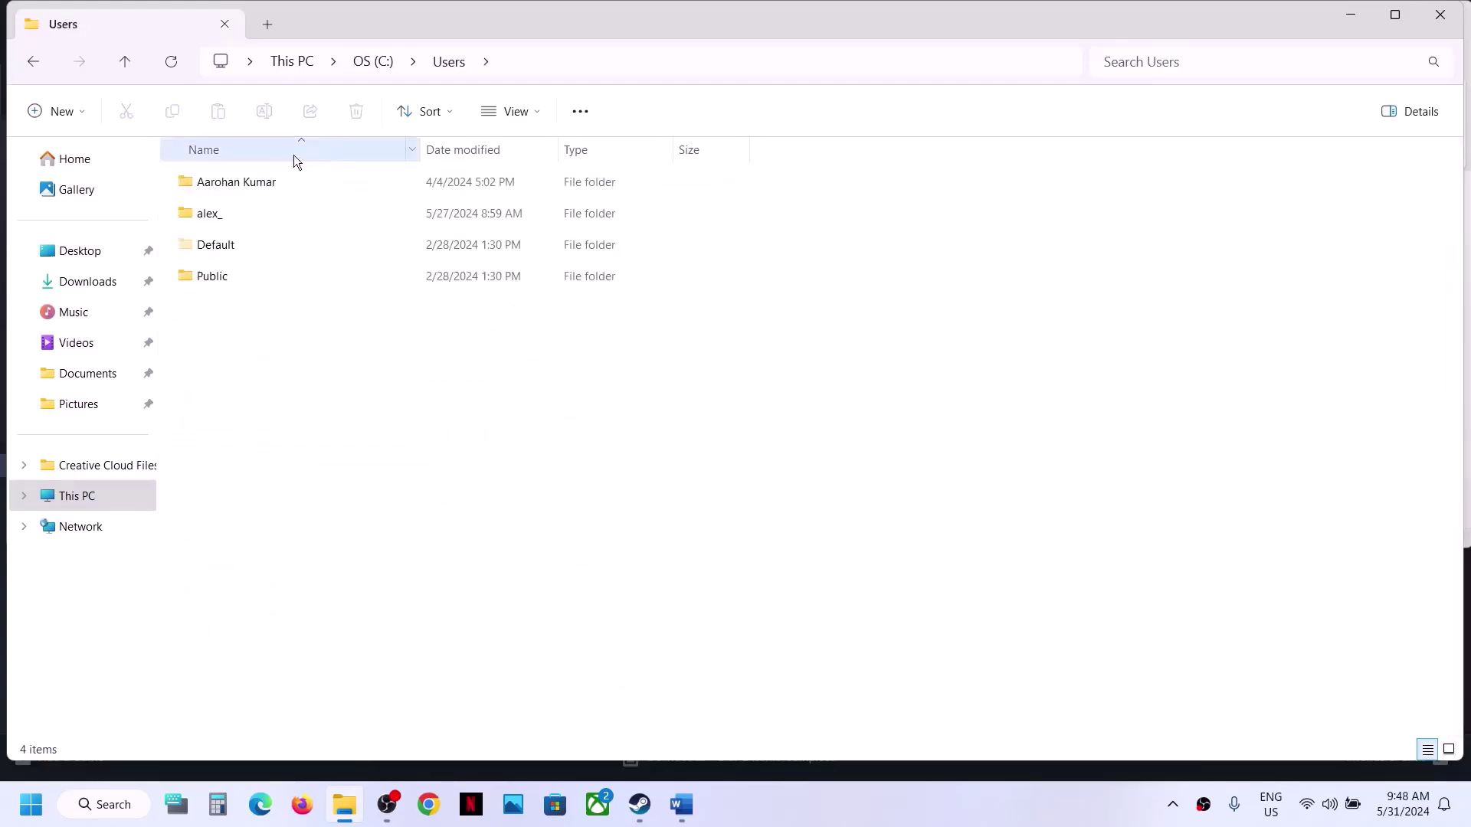
pyautogui.click(228, 213)
pyautogui.doubleClick(260, 213)
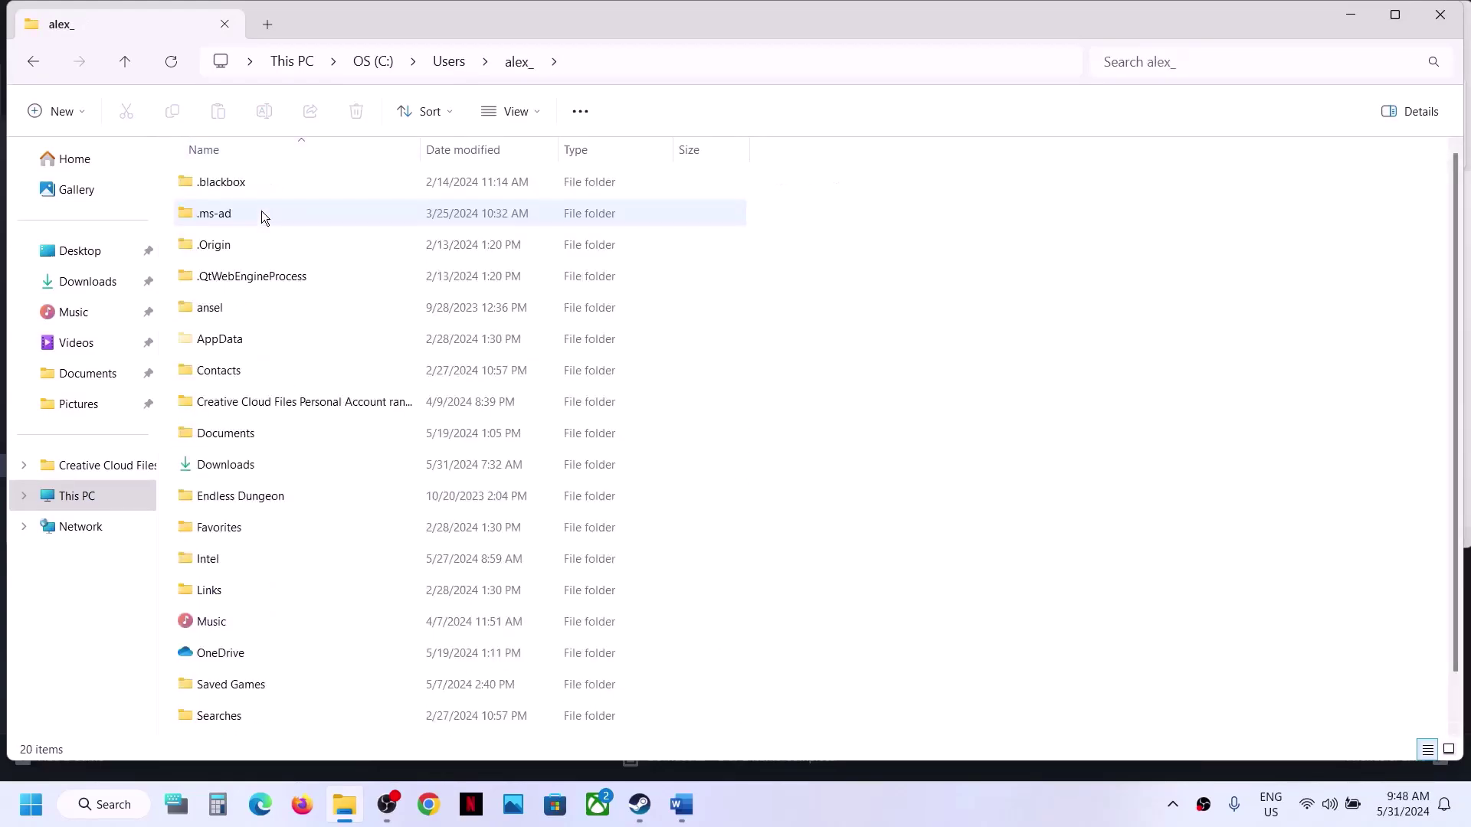
# Step: Show hidden items and open AppData\Local\MultiVersus\Saved
pyautogui.click(252, 341)
pyautogui.click(536, 115)
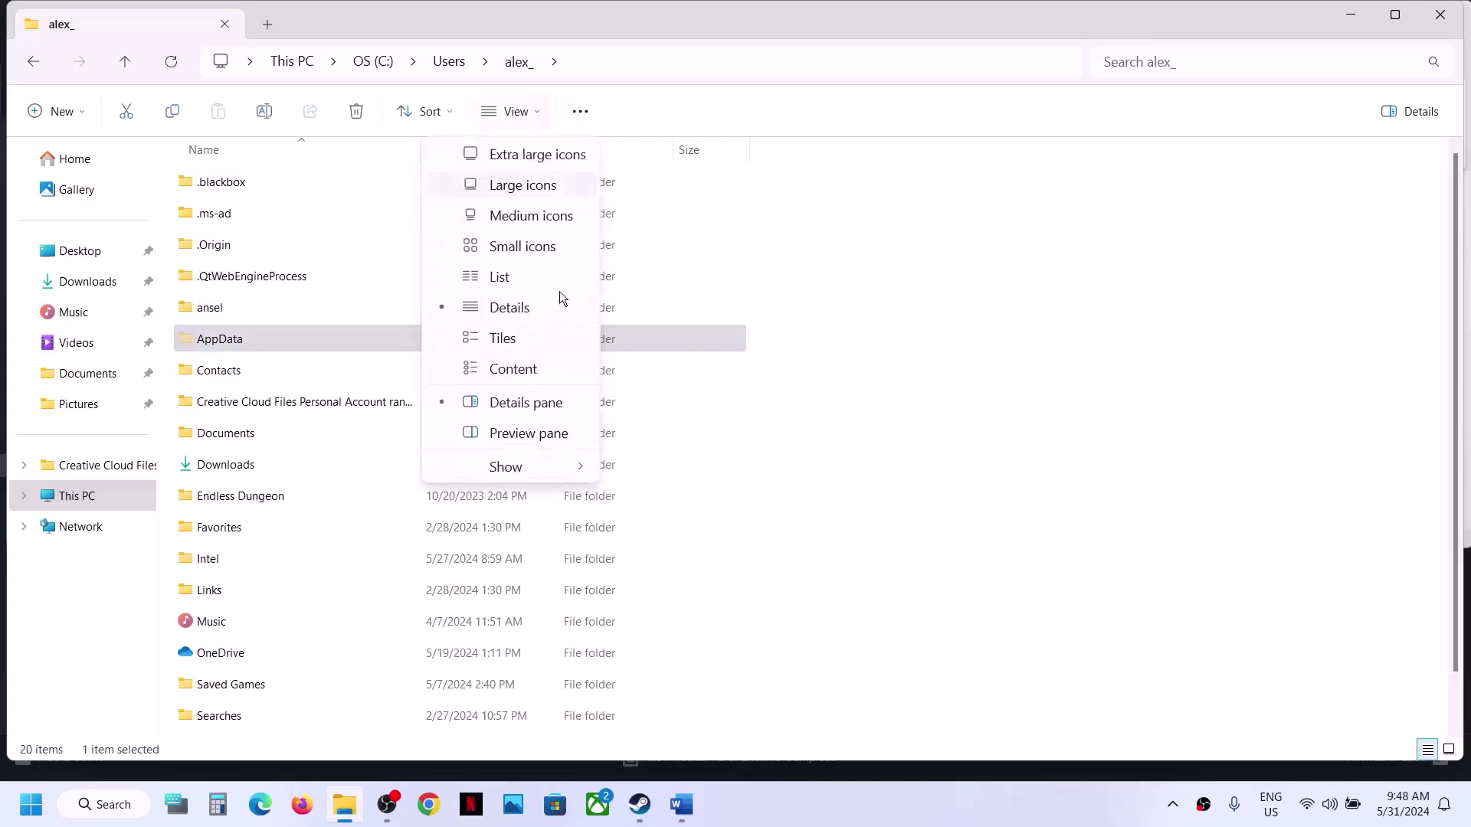
pyautogui.moveTo(534, 464)
pyautogui.click(688, 603)
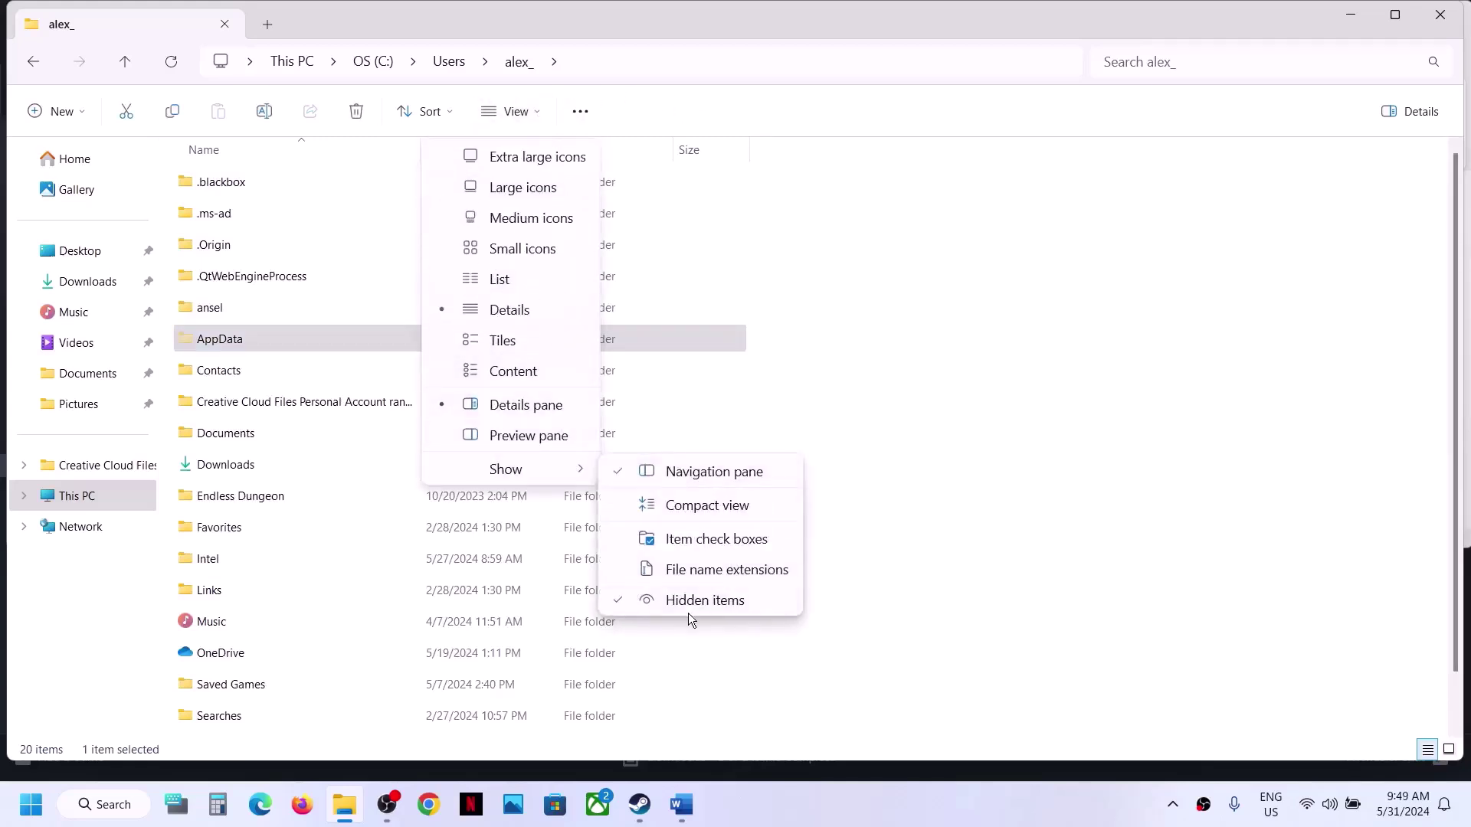
pyautogui.doubleClick(339, 333)
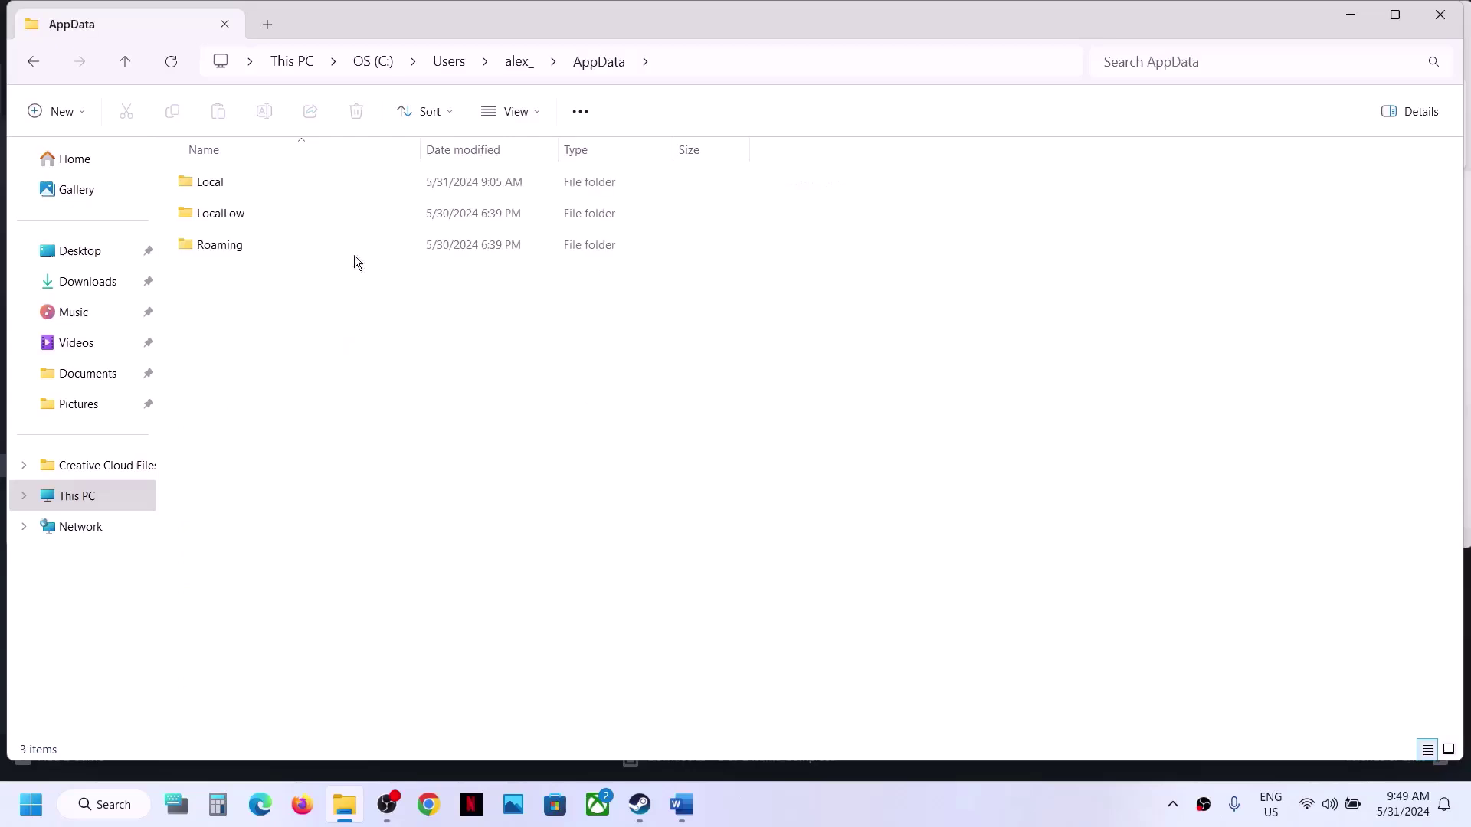
pyautogui.doubleClick(259, 190)
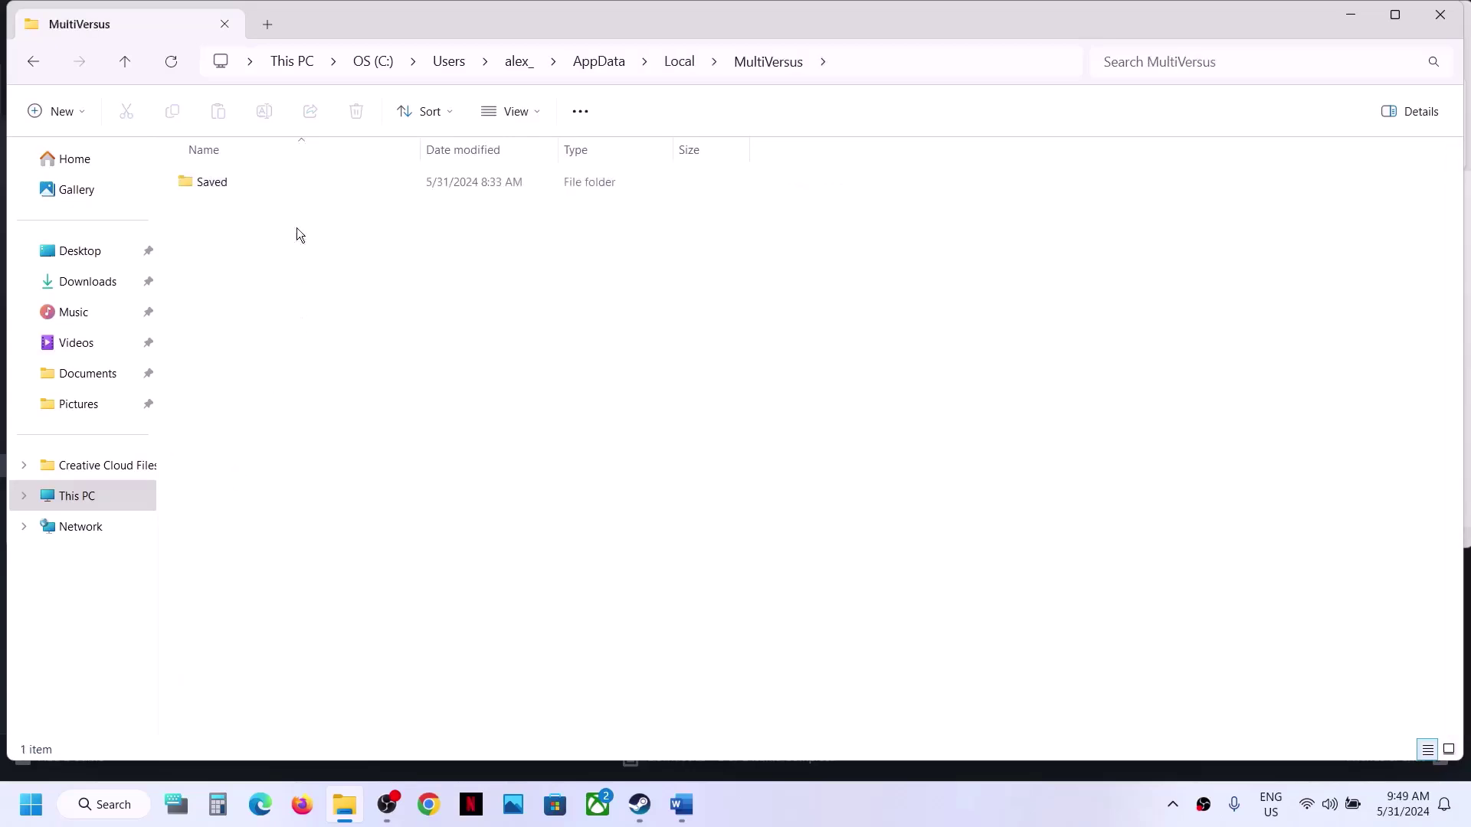
pyautogui.doubleClick(246, 181)
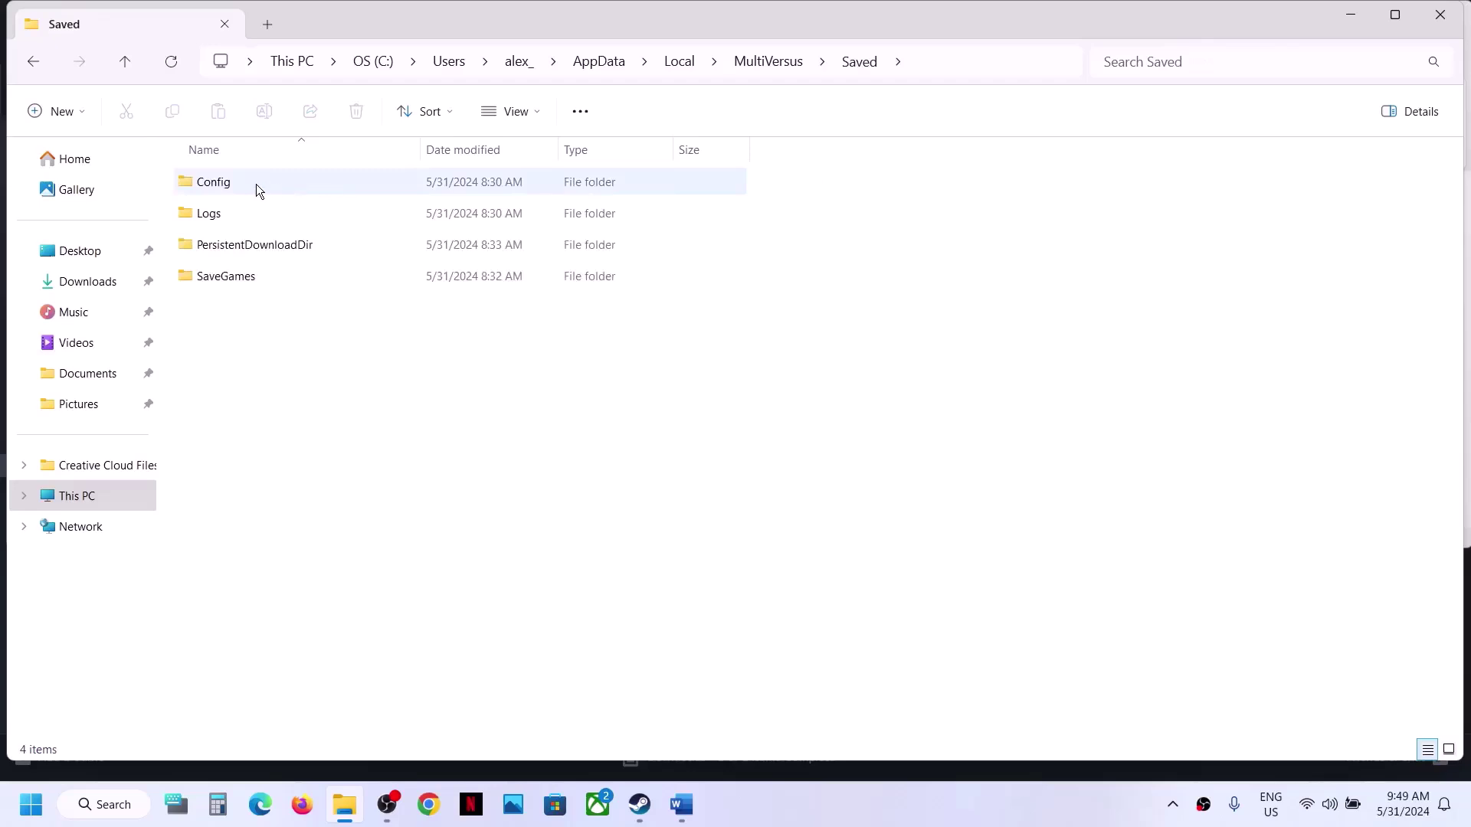
# Step: Select the Config folder and try deleting it from its right-click menu
pyautogui.click(258, 186)
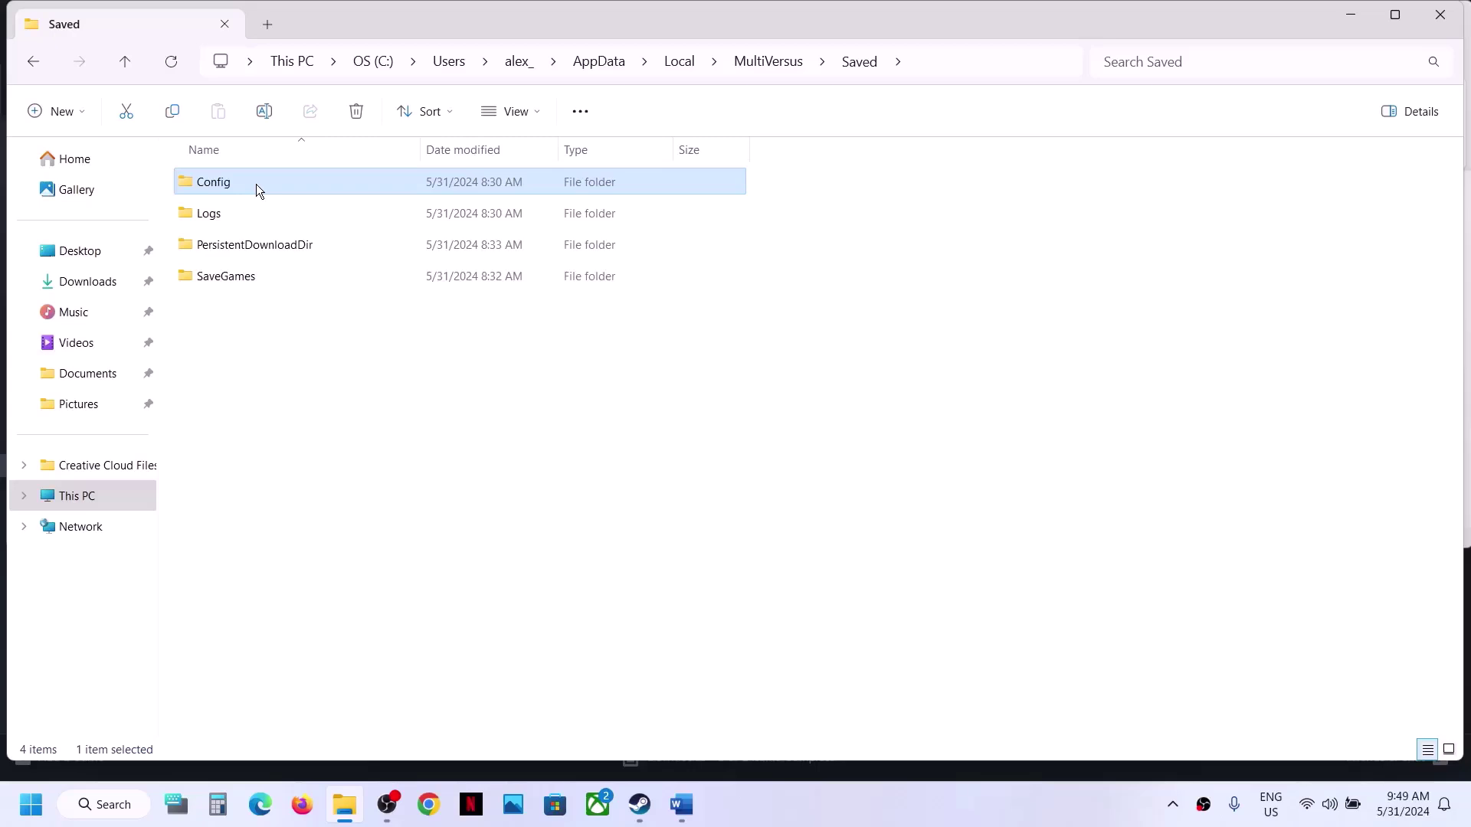
pyautogui.rightClick(256, 186)
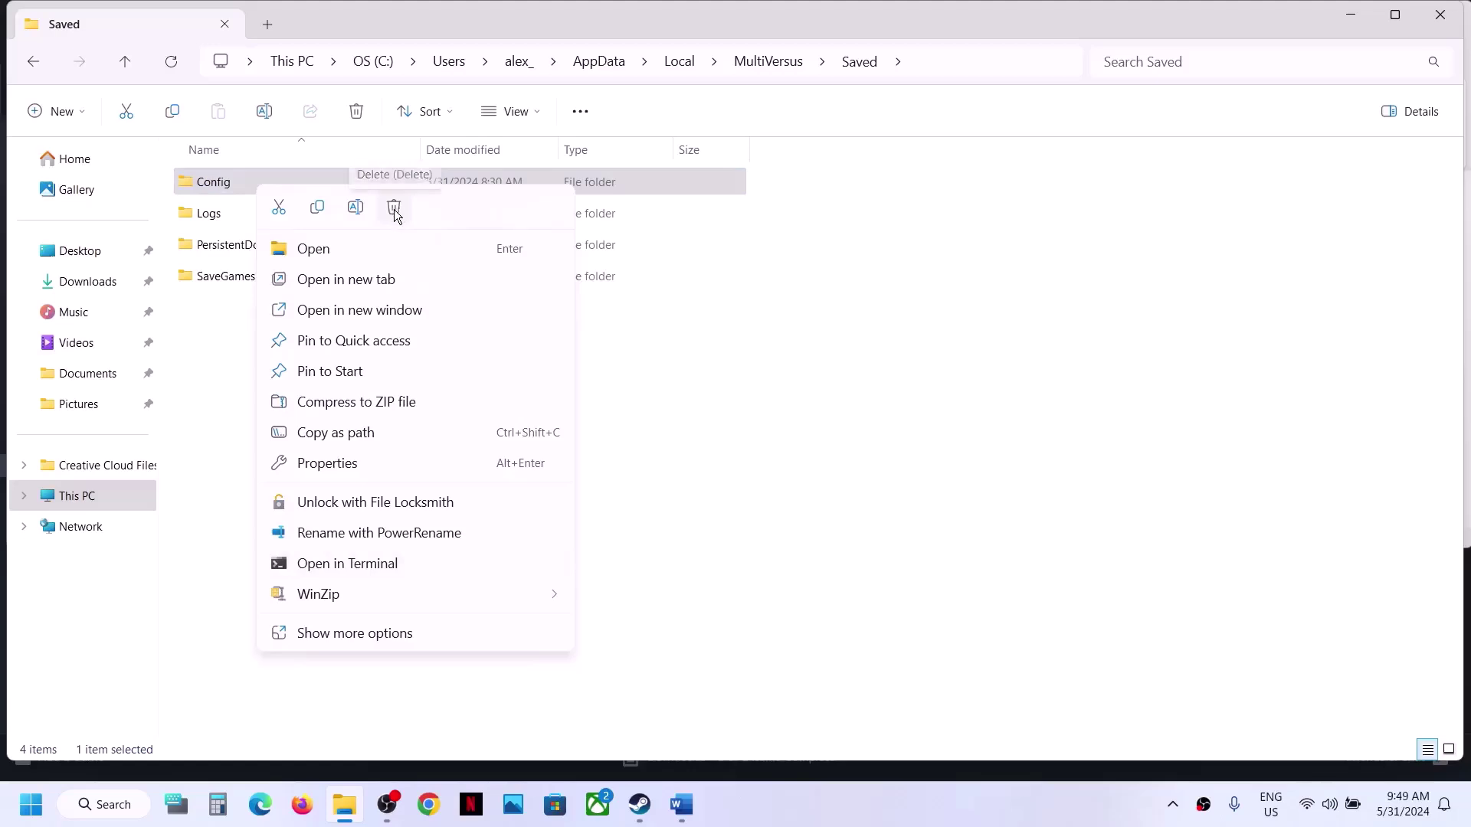
pyautogui.click(895, 688)
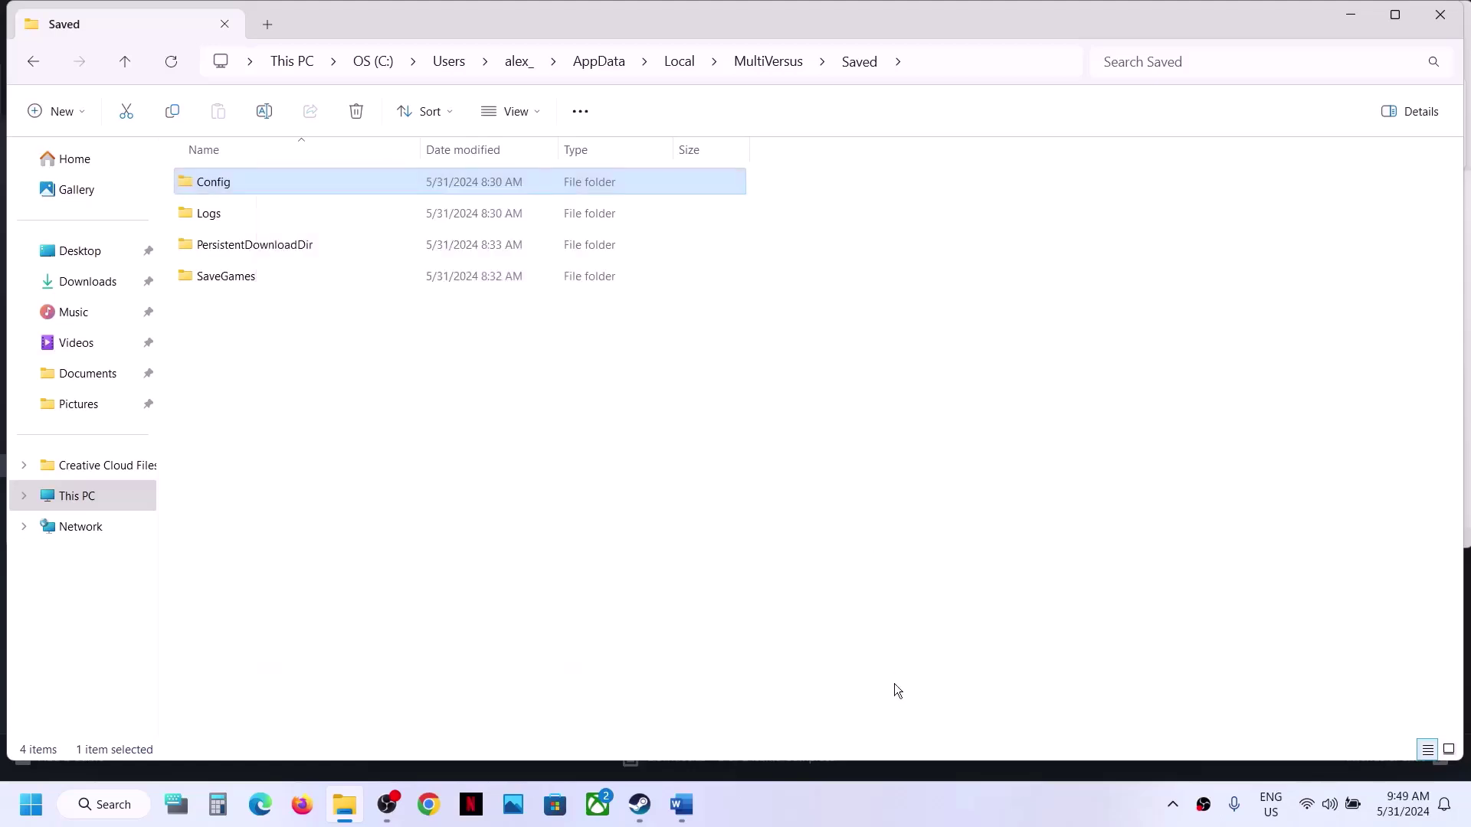
pyautogui.click(894, 691)
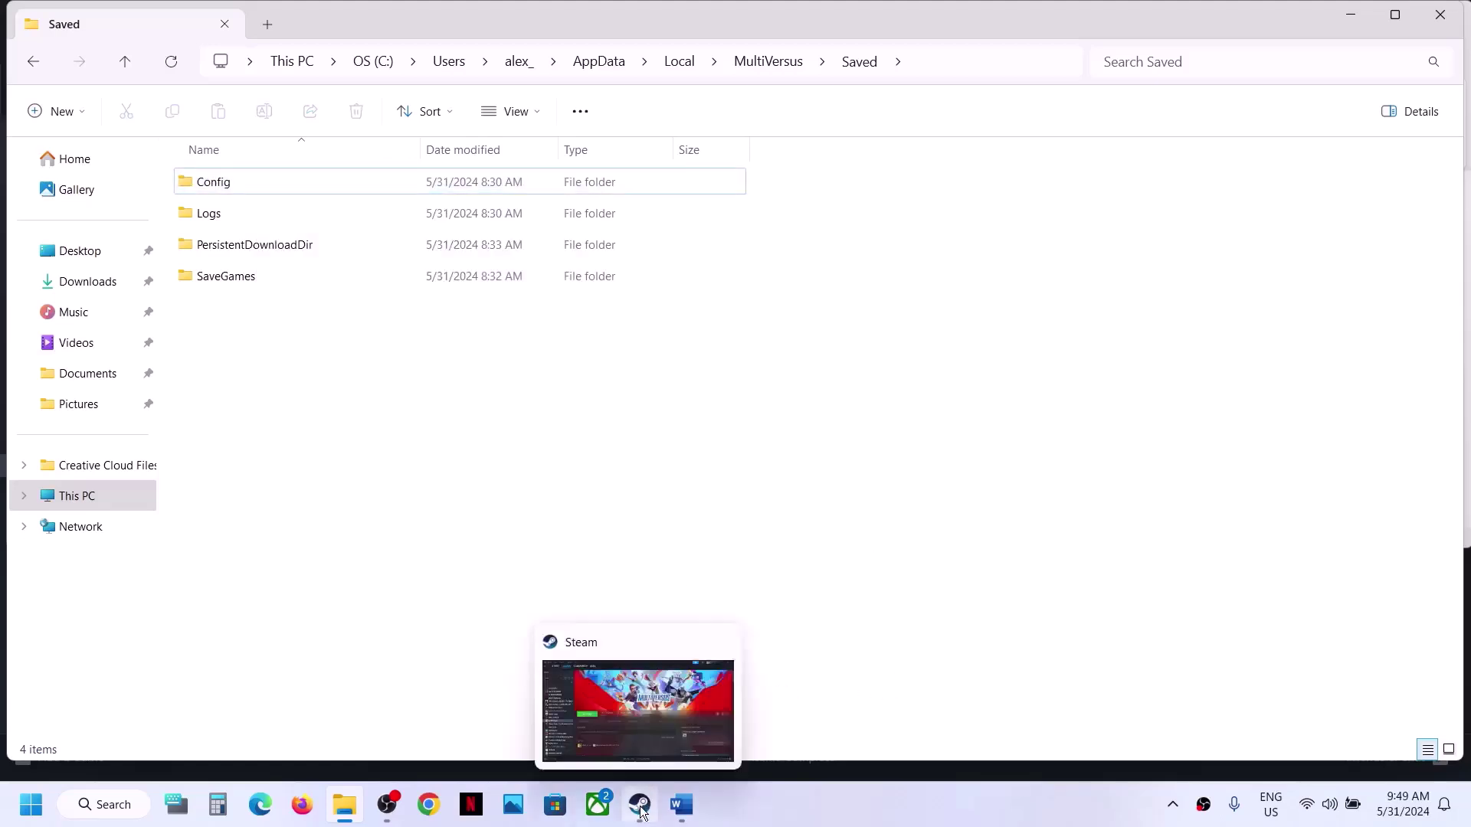